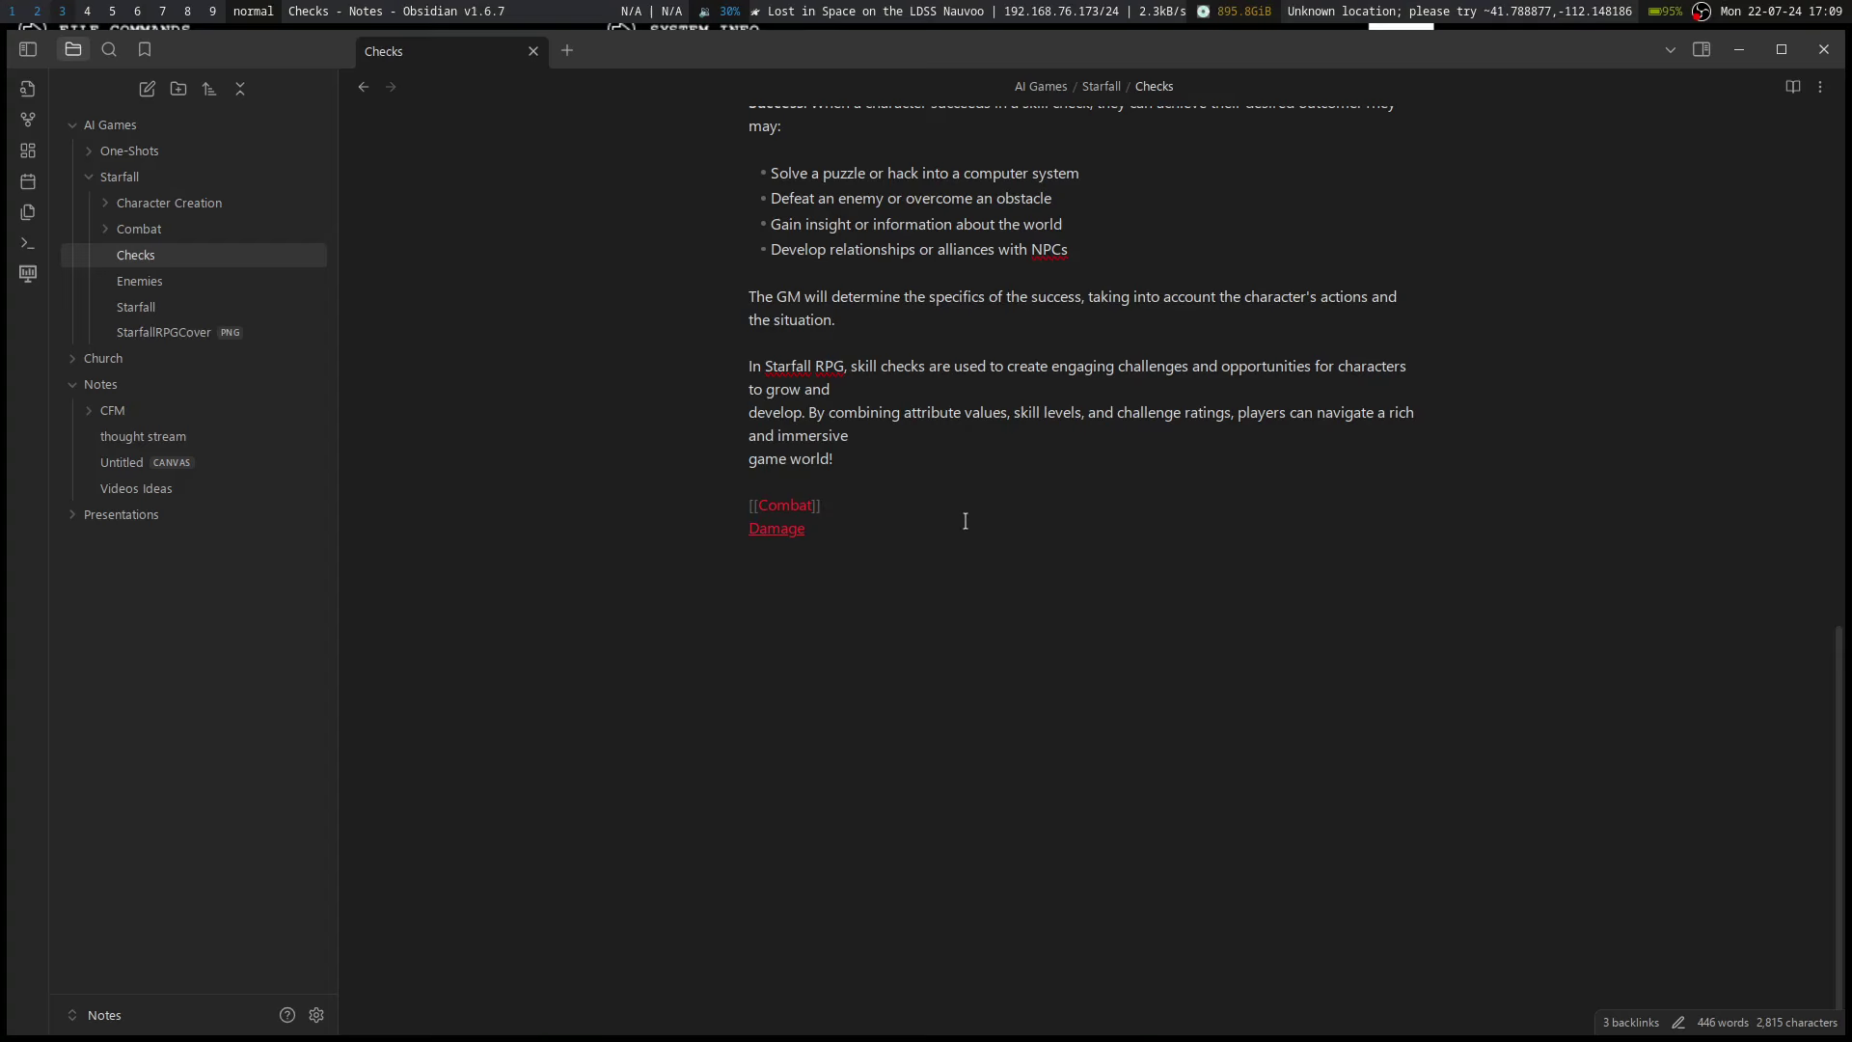
# - Follow the Combat link at the end of the Checks note and skim the combat example through to Combat Resolution
pyautogui.click(789, 516)
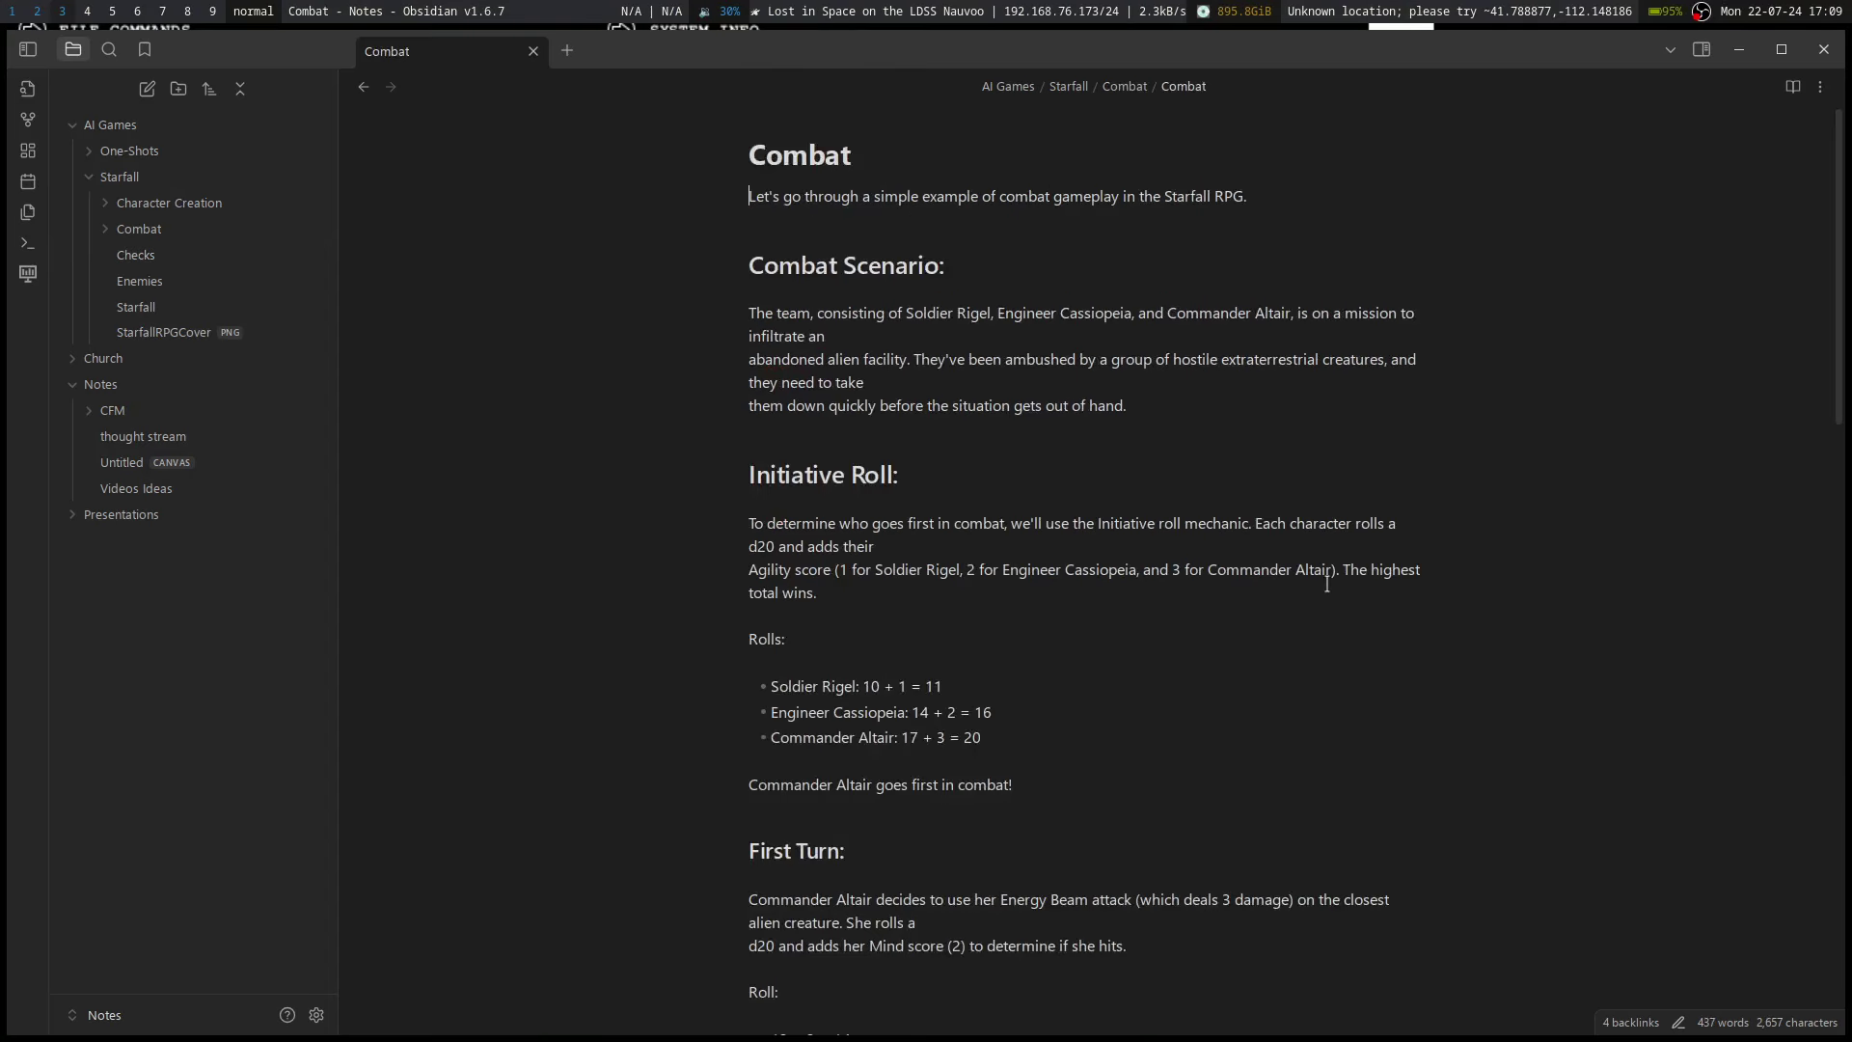
pyautogui.scroll(-10, 1205, 565)
pyautogui.scroll(1, 1205, 565)
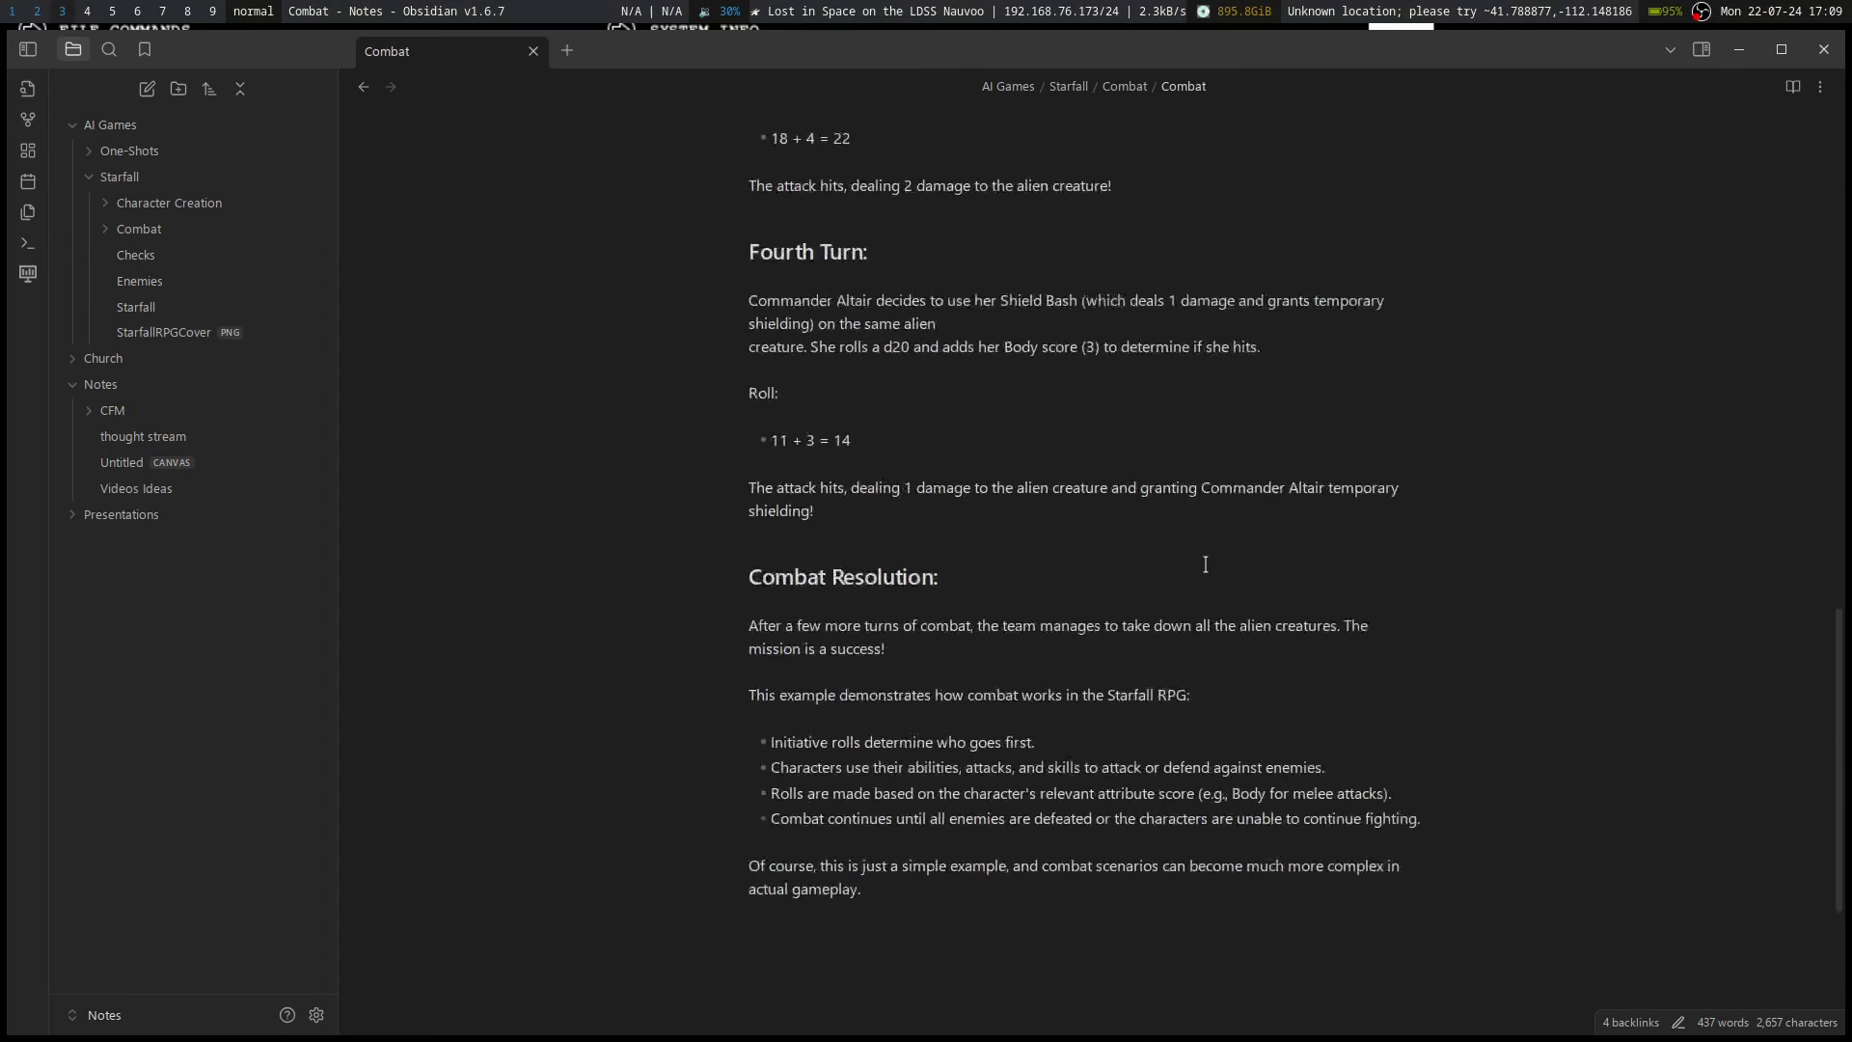
pyautogui.scroll(-5, 1204, 565)
pyautogui.scroll(15, 1204, 564)
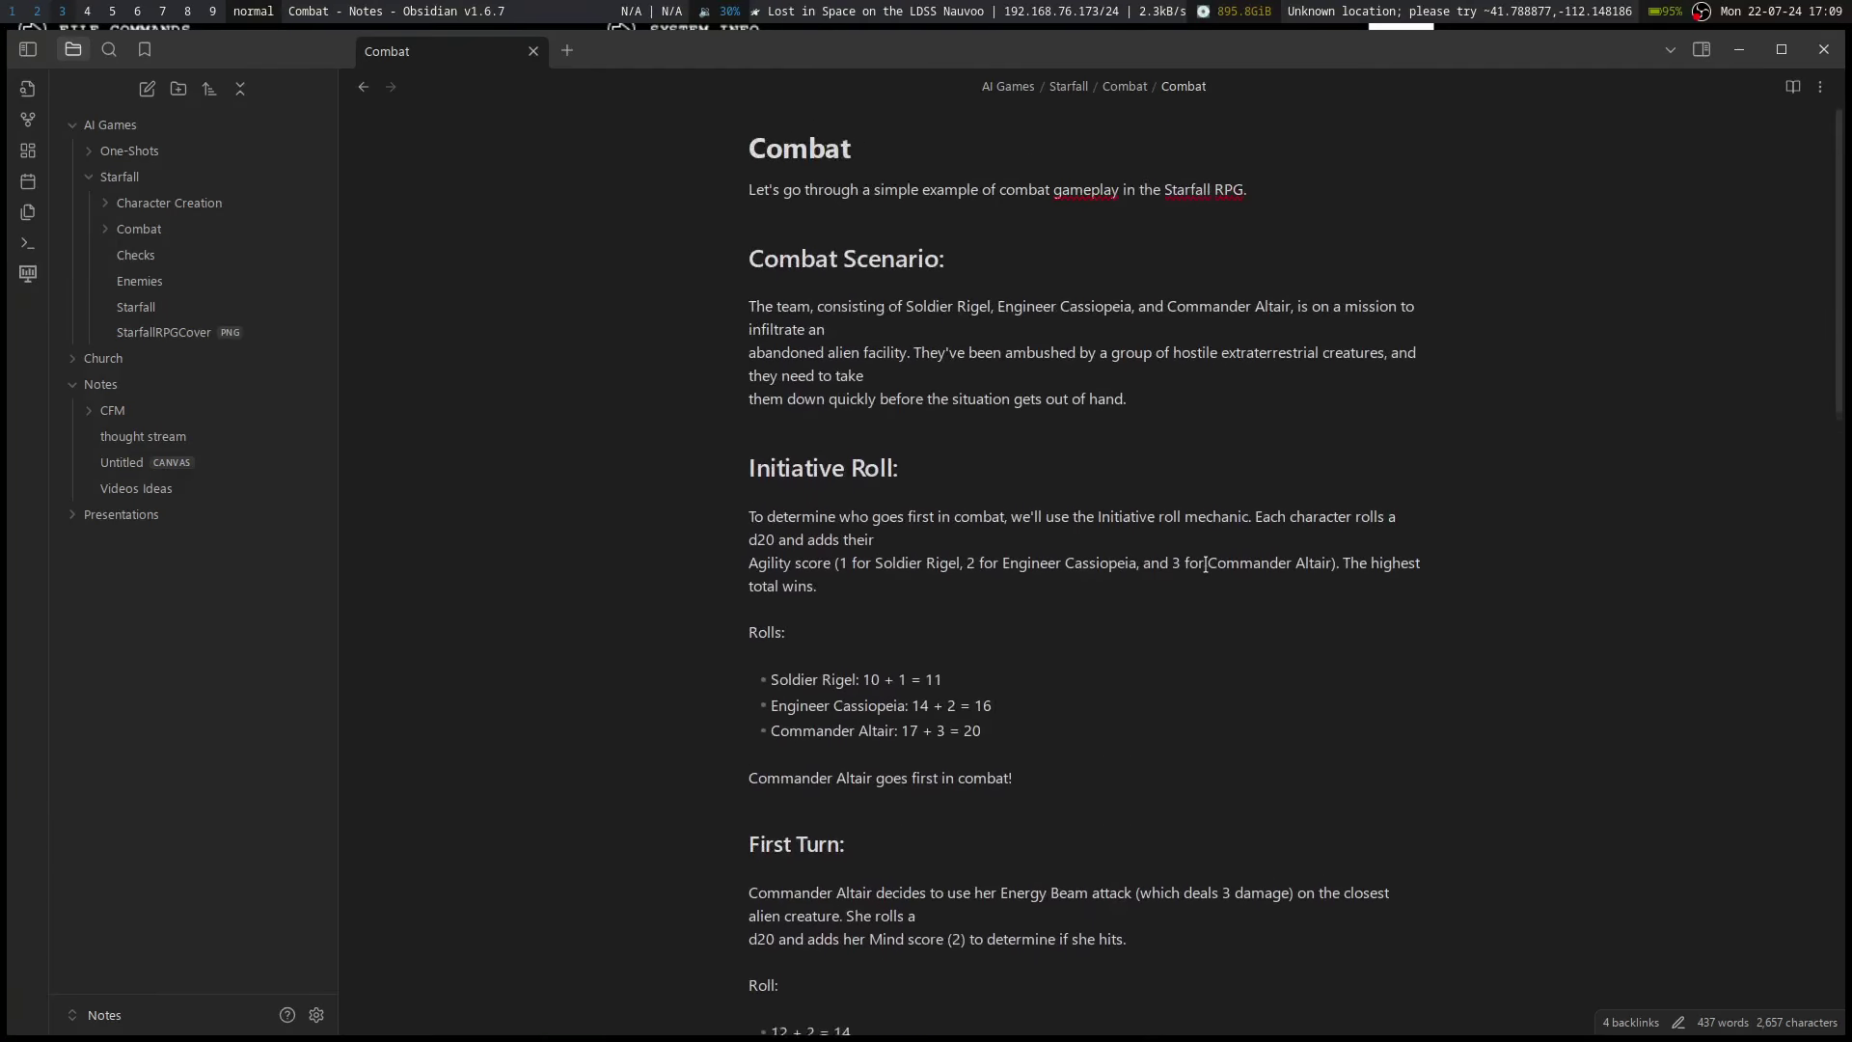
# - Open the Starfall note and skim from the core mechanics down to the gameplay examples
pyautogui.click(133, 310)
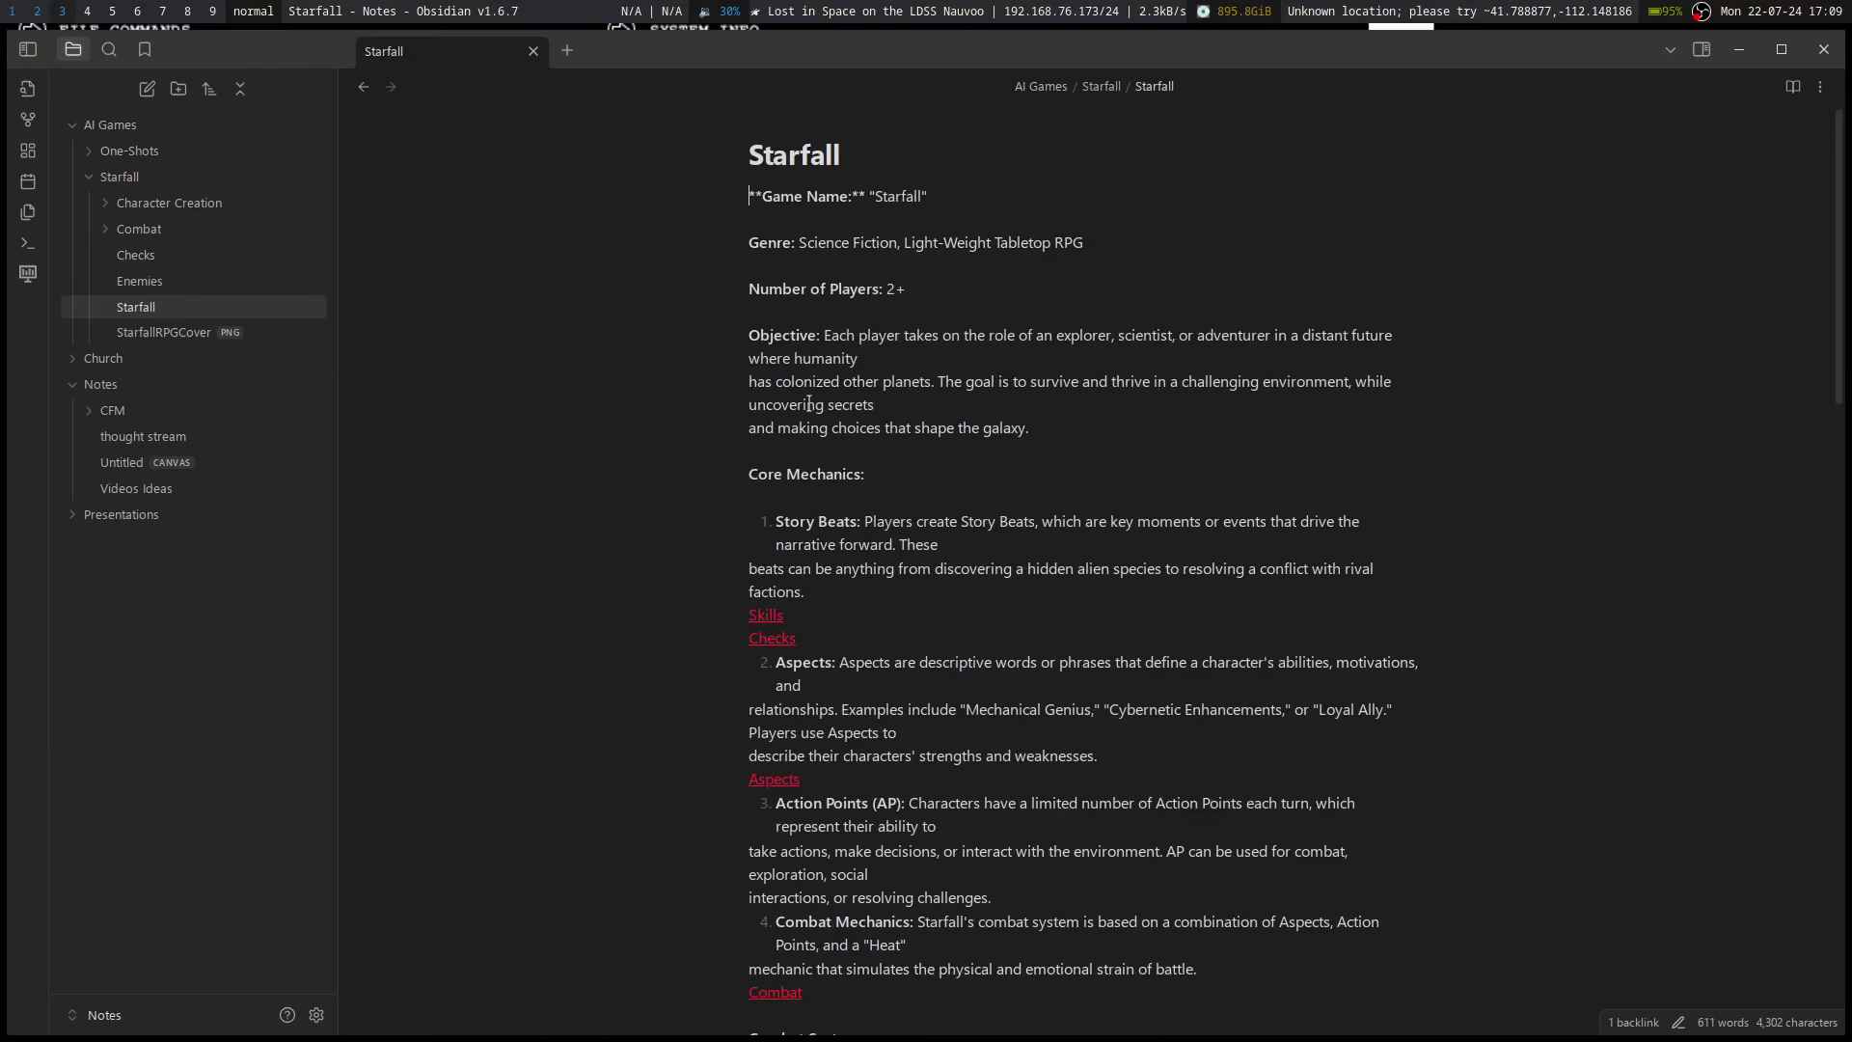
pyautogui.scroll(-5, 958, 623)
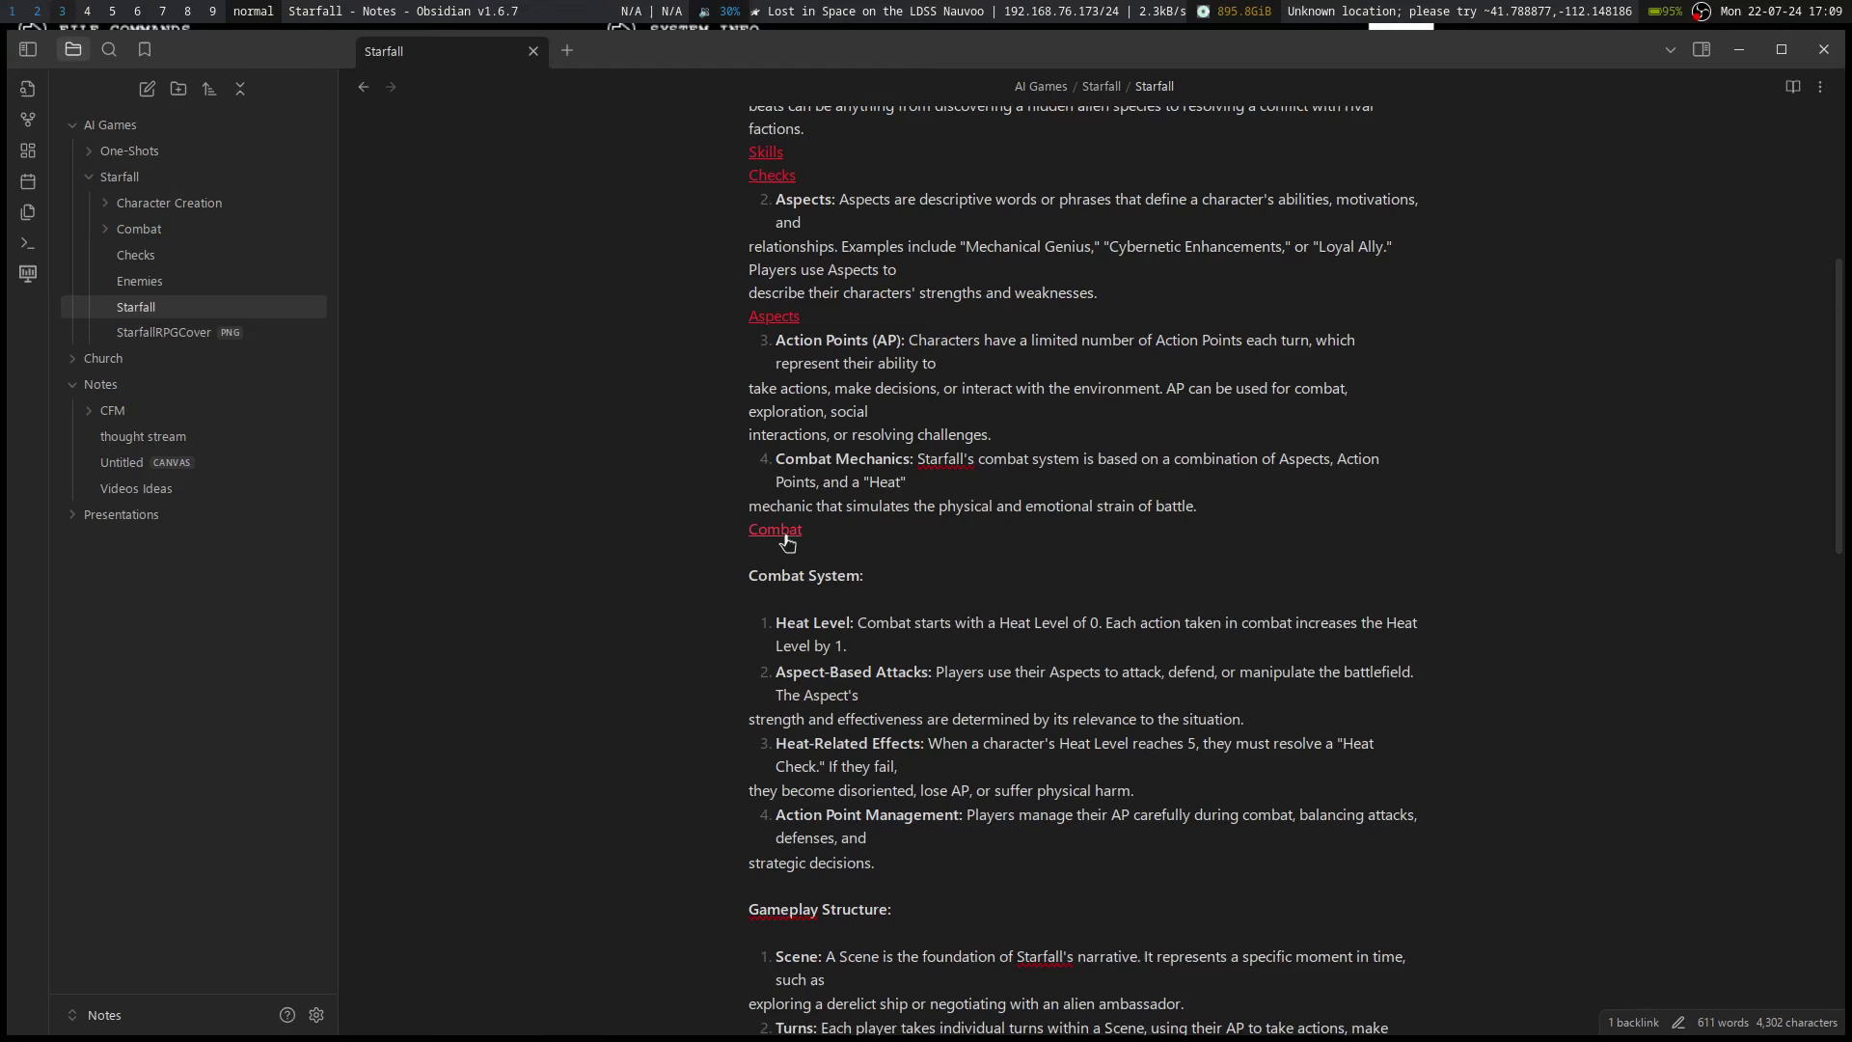
pyautogui.scroll(-6, 813, 543)
pyautogui.scroll(-5, 813, 543)
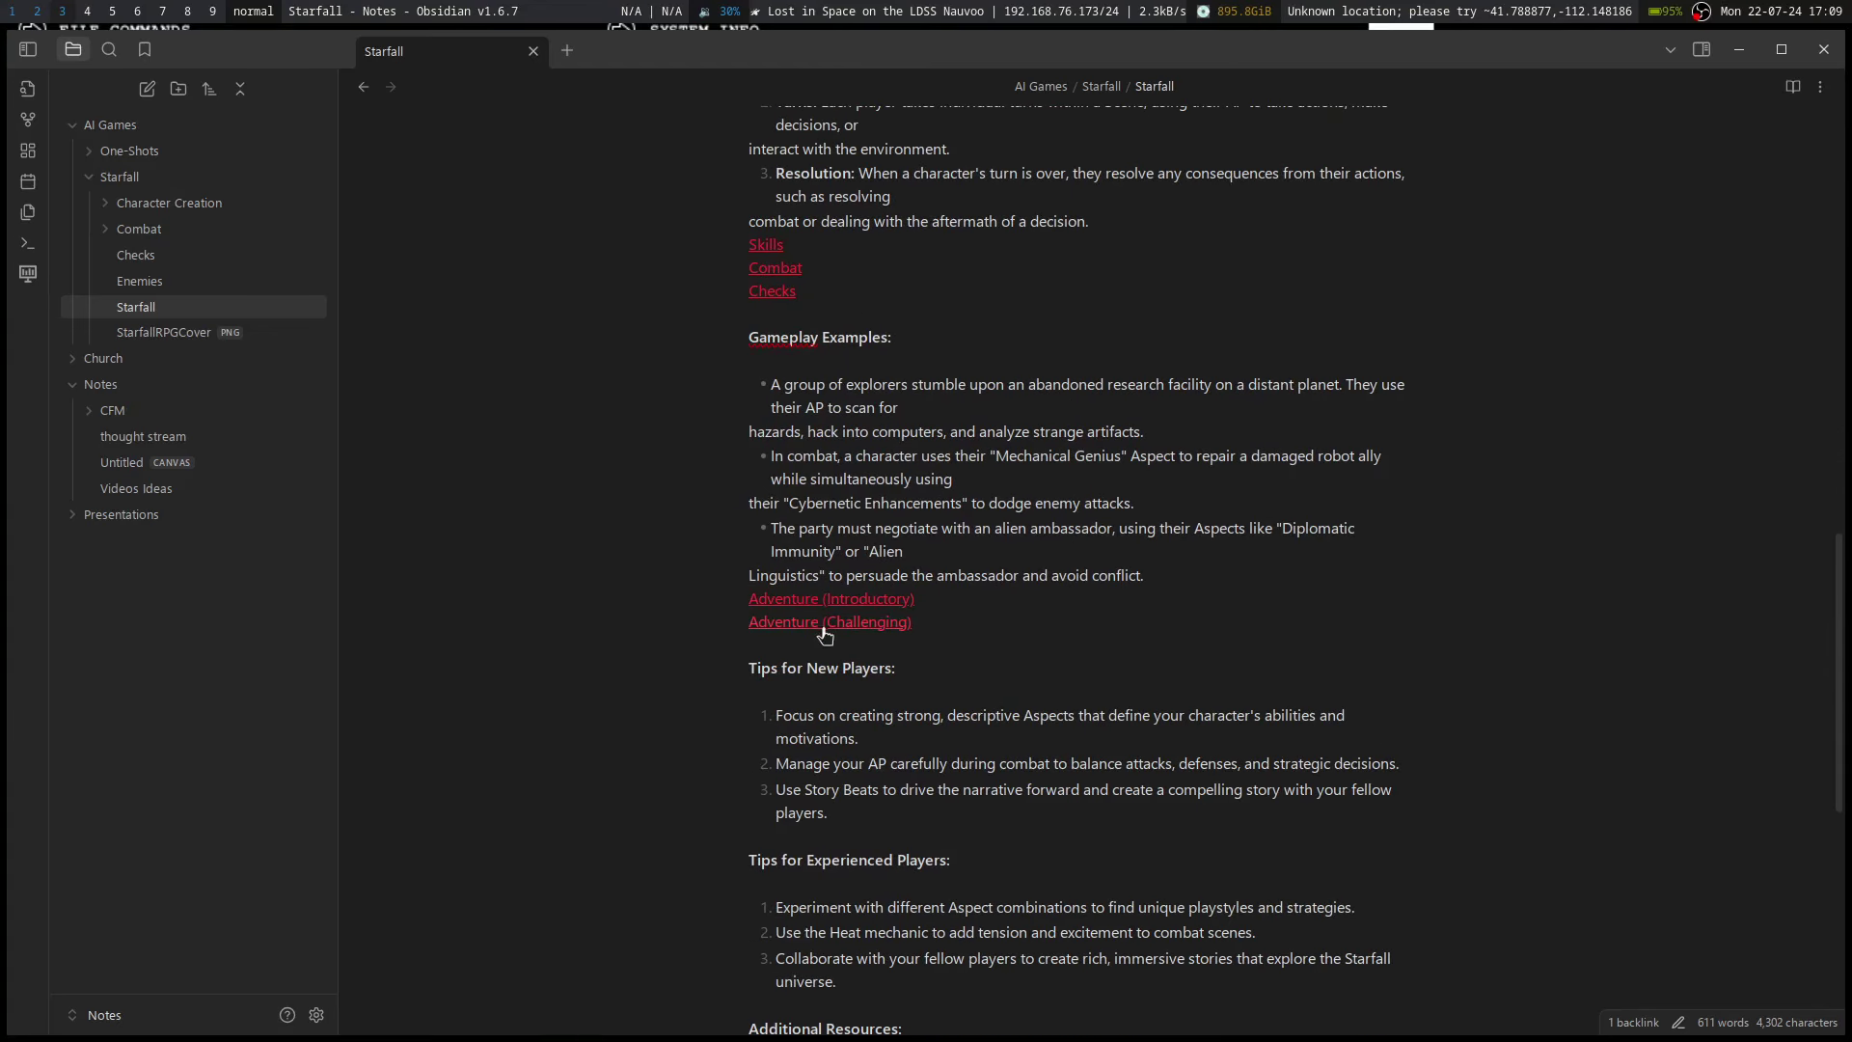
# - Follow the Adventure (Introductory) link and skim the adventure down to its clues
pyautogui.click(838, 602)
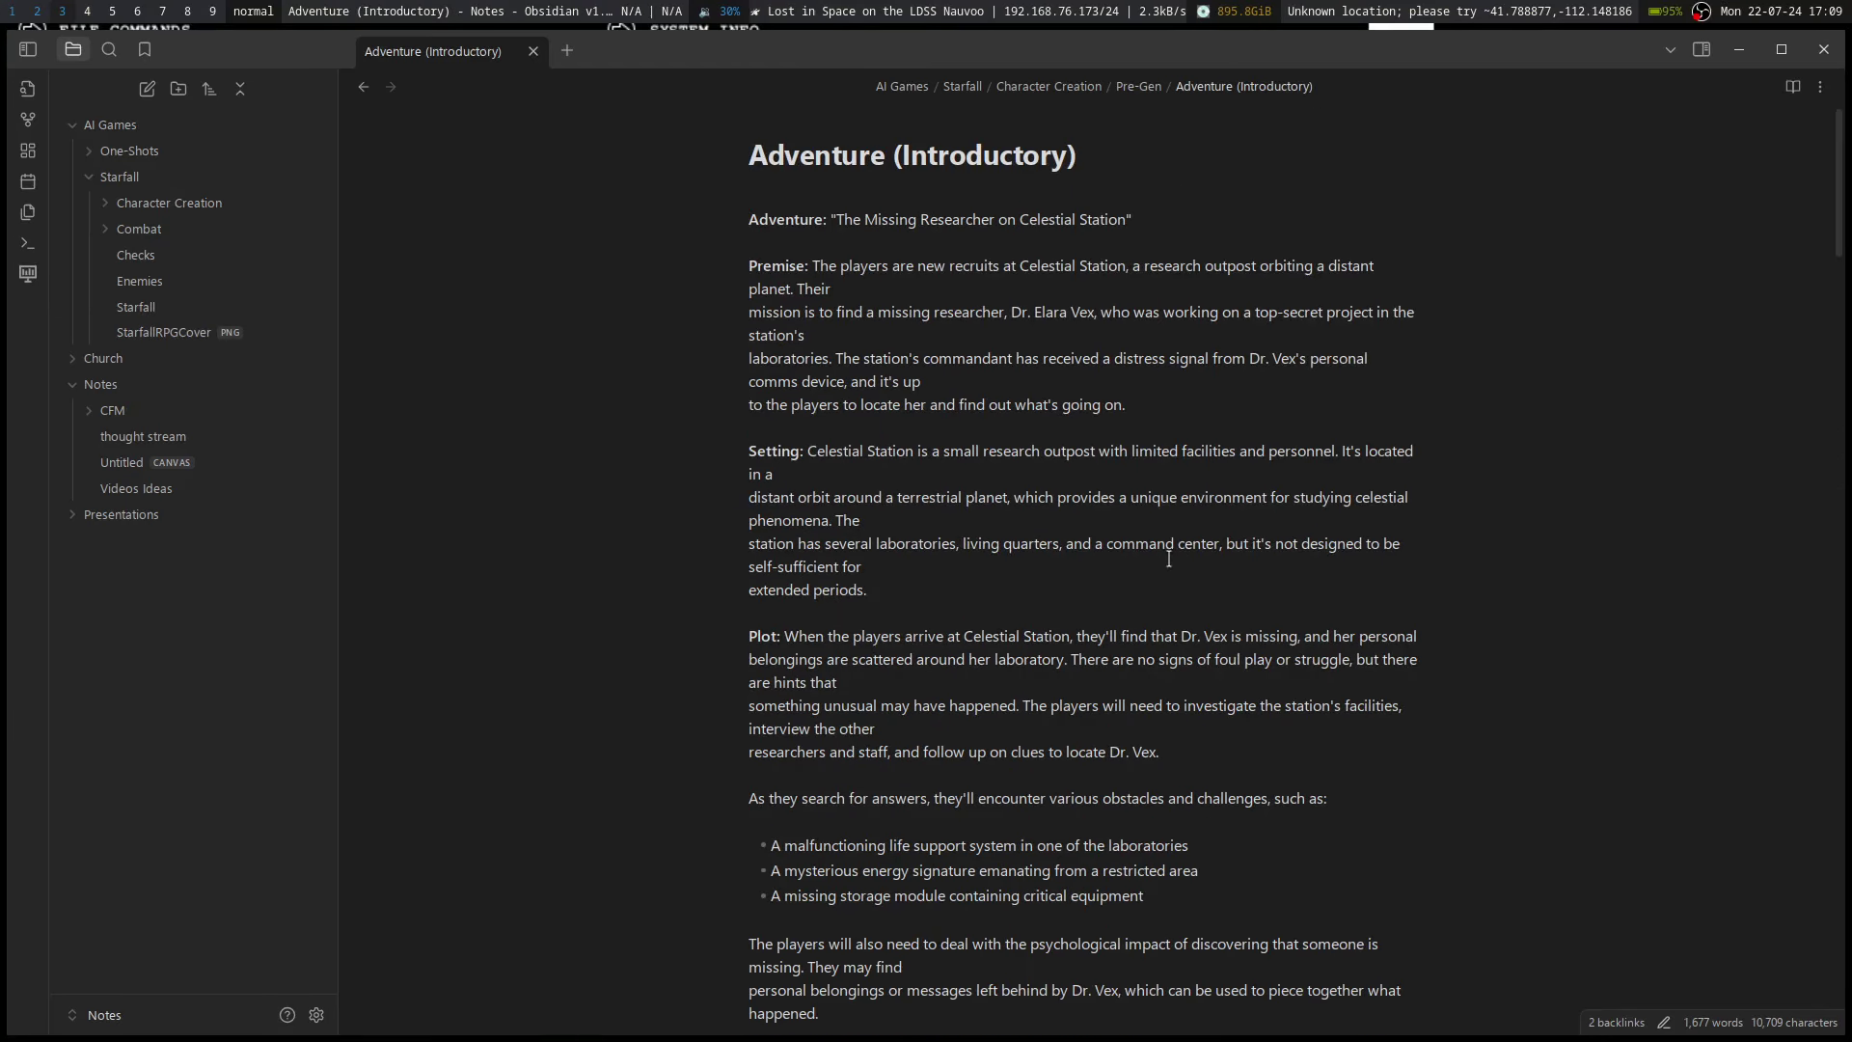
pyautogui.scroll(-20, 1168, 559)
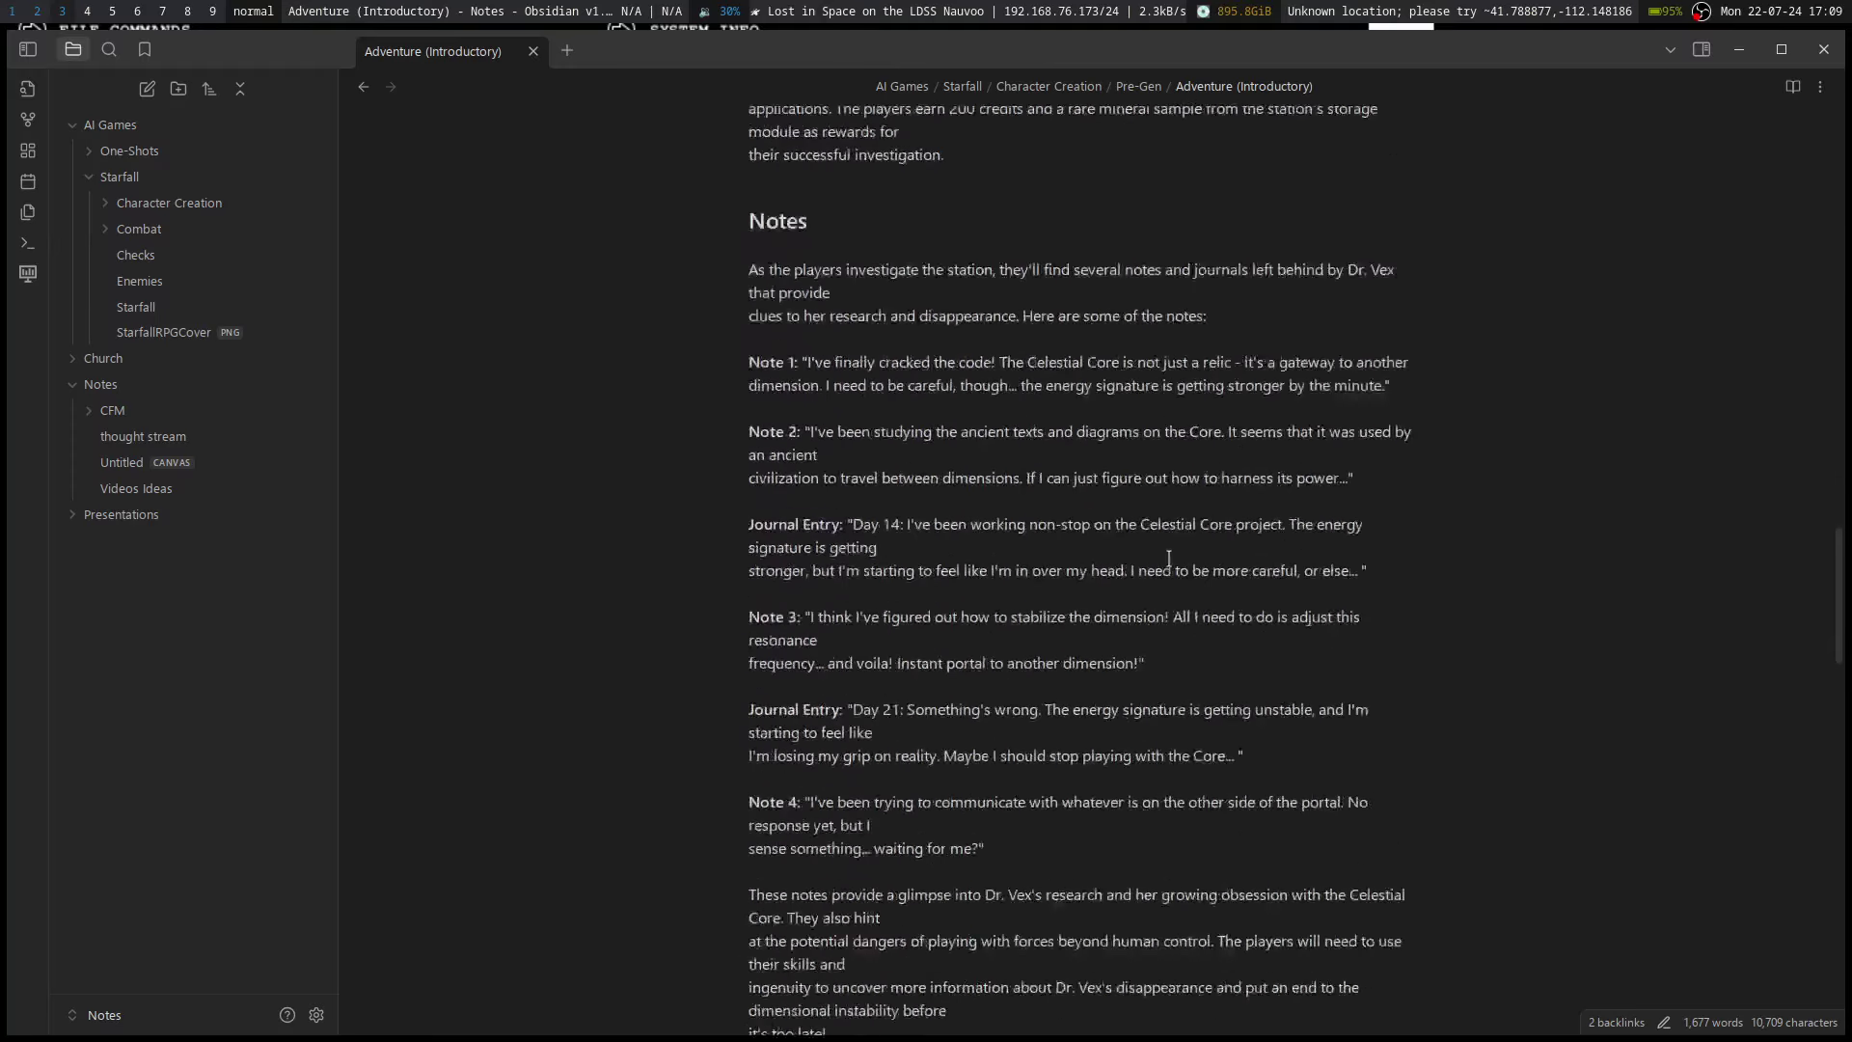
pyautogui.scroll(-5, 1168, 559)
# - Expand the One-Shots folder, open The Lost Temple of the Moon Goddess and skim its premise, plot and encounters
pyautogui.click(92, 155)
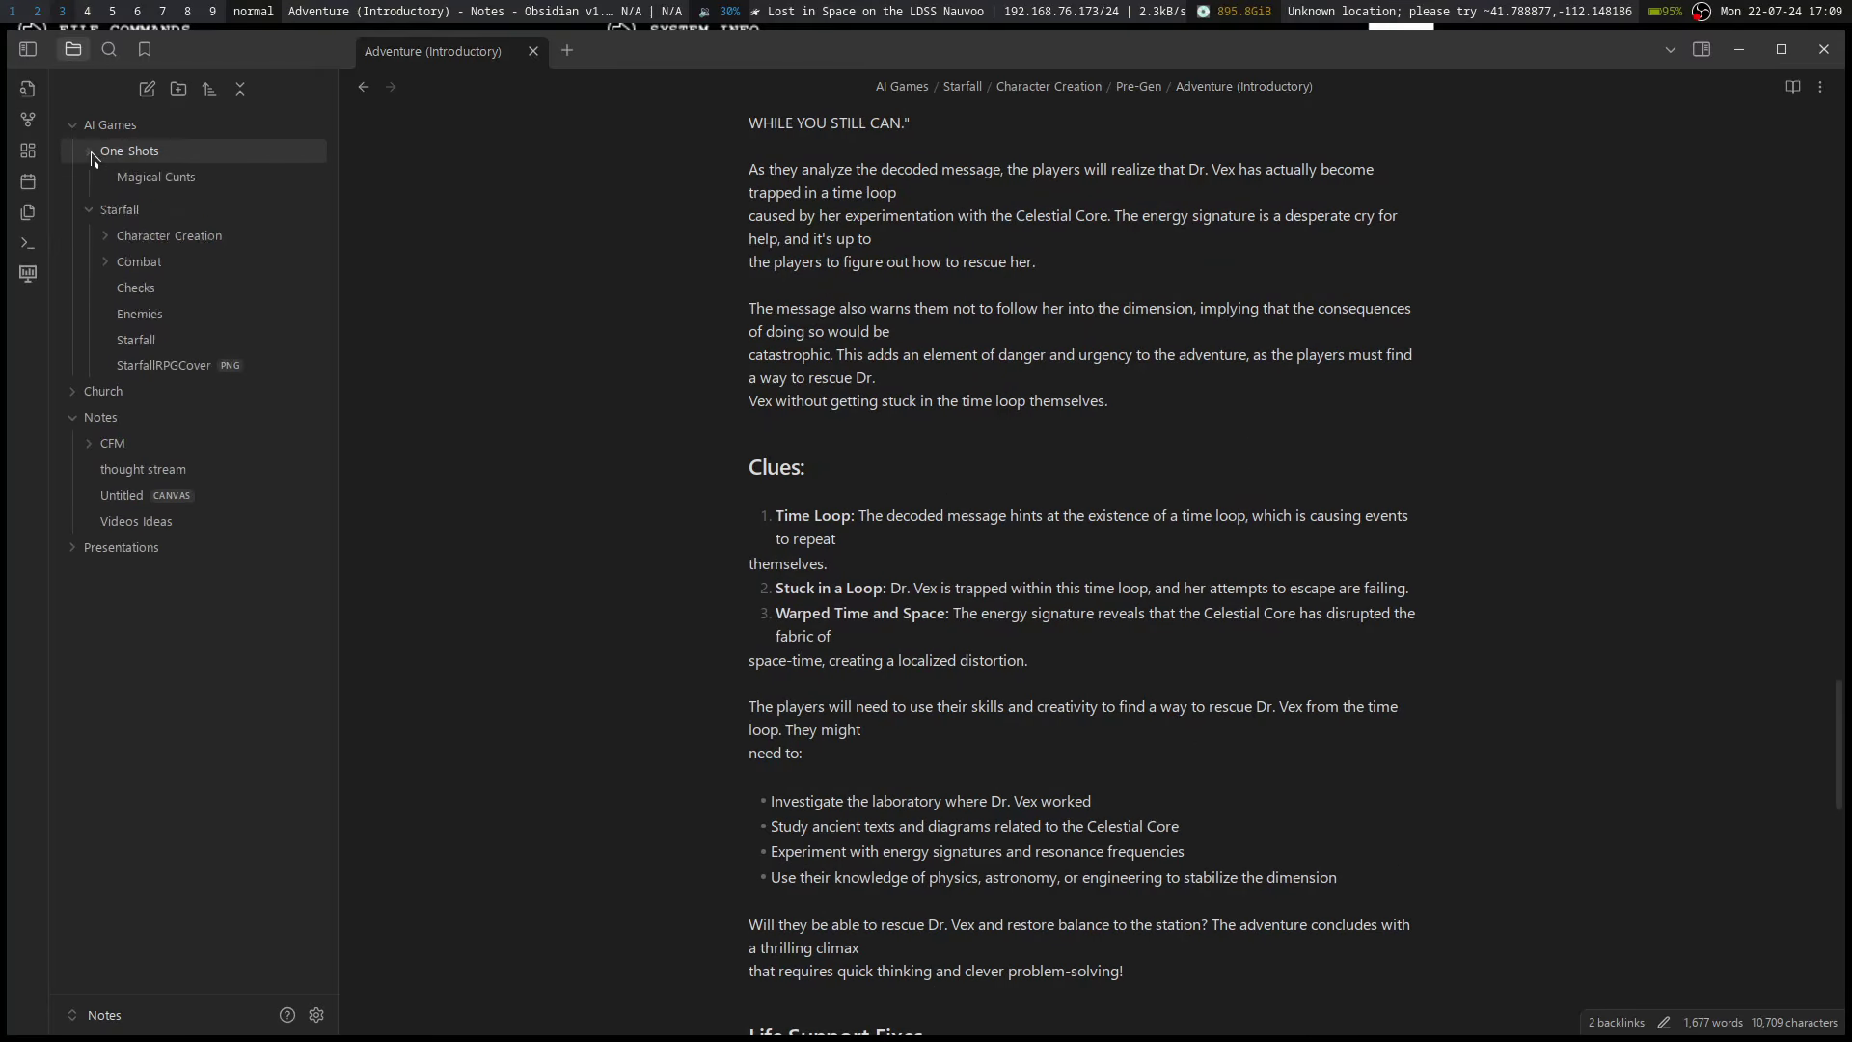
pyautogui.click(156, 205)
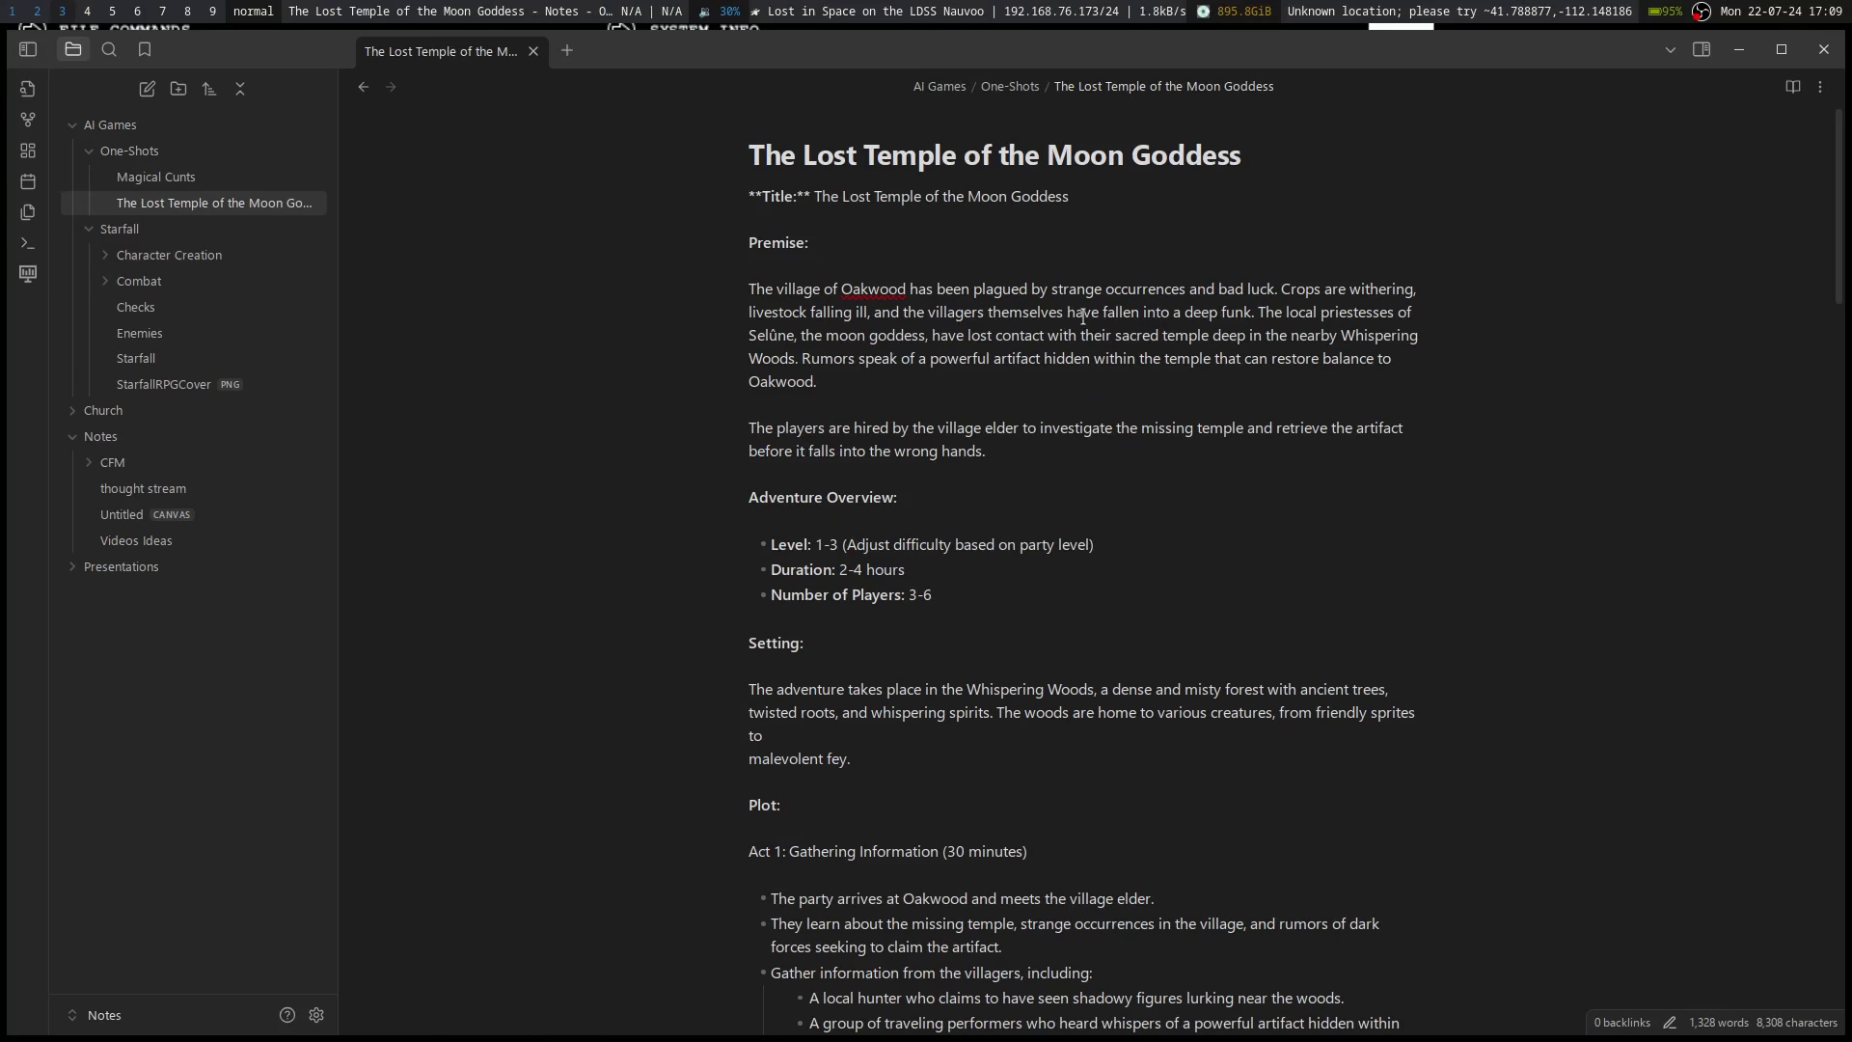
pyautogui.scroll(-10, 1082, 315)
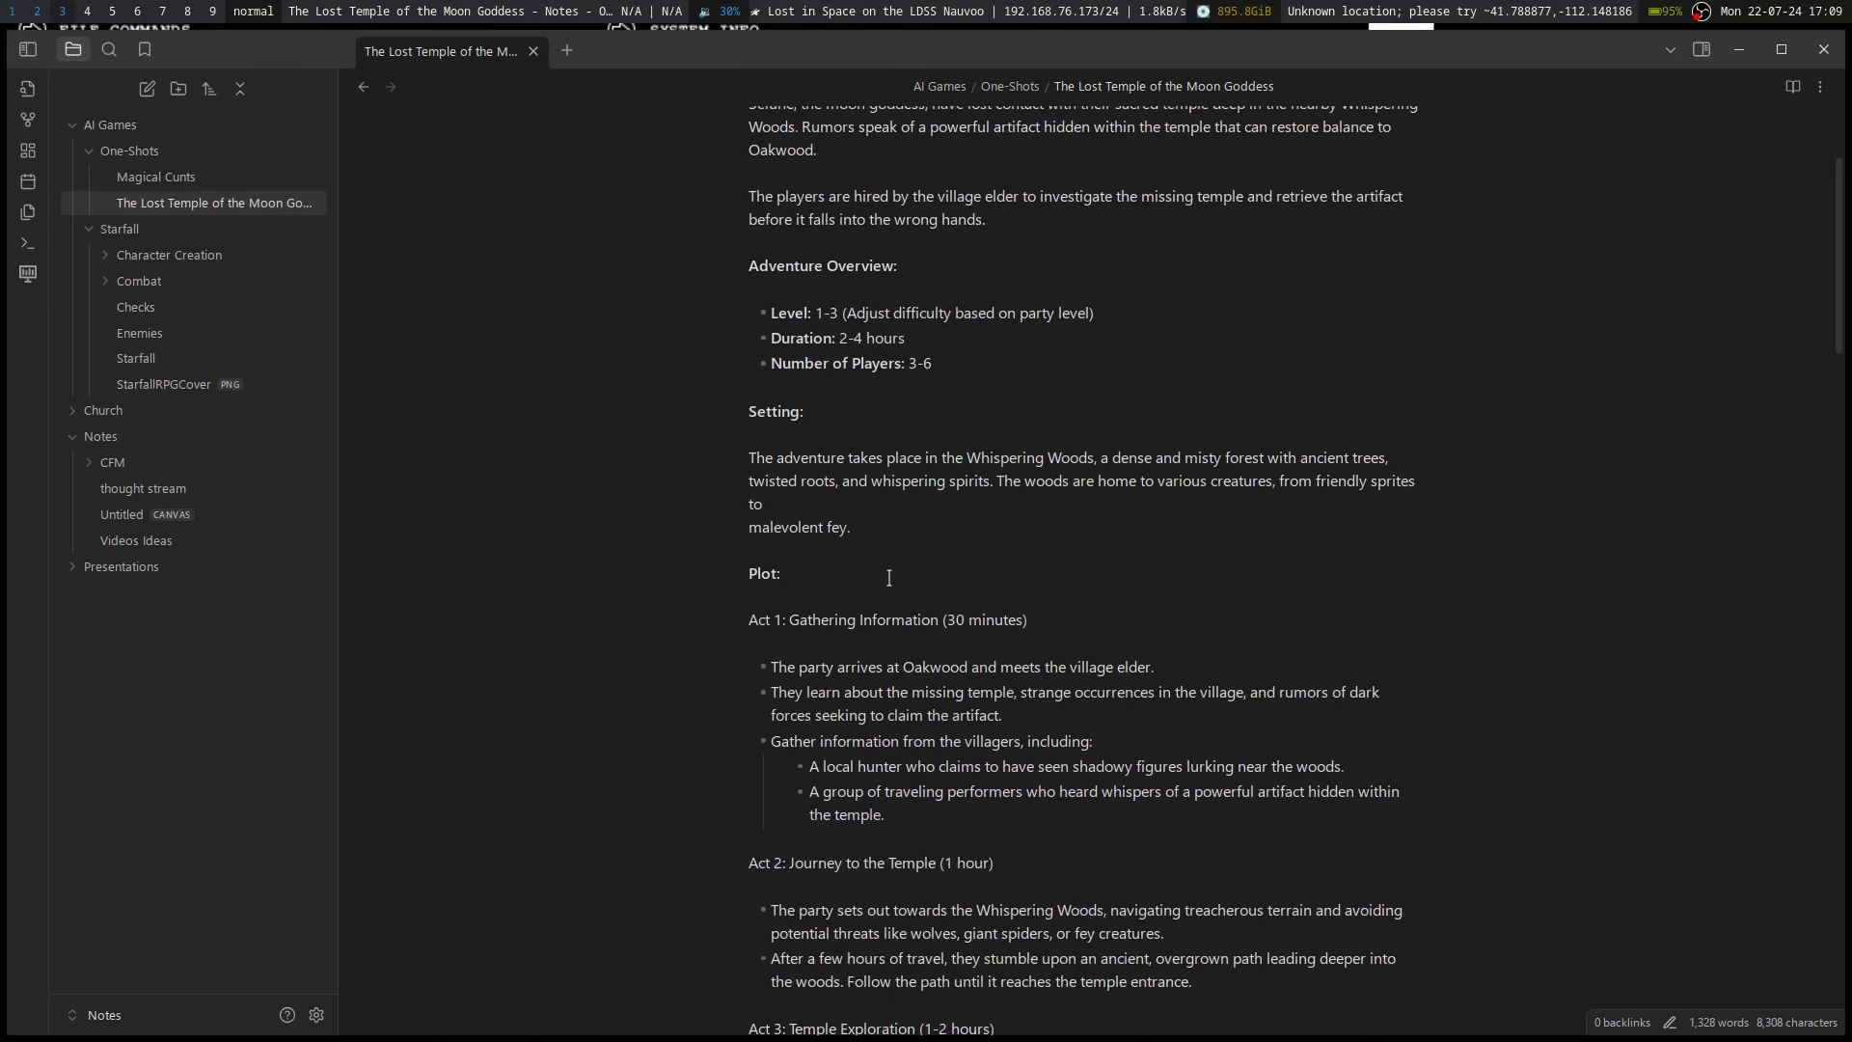
pyautogui.scroll(4, 889, 577)
pyautogui.scroll(5, 889, 576)
pyautogui.scroll(-14, 884, 579)
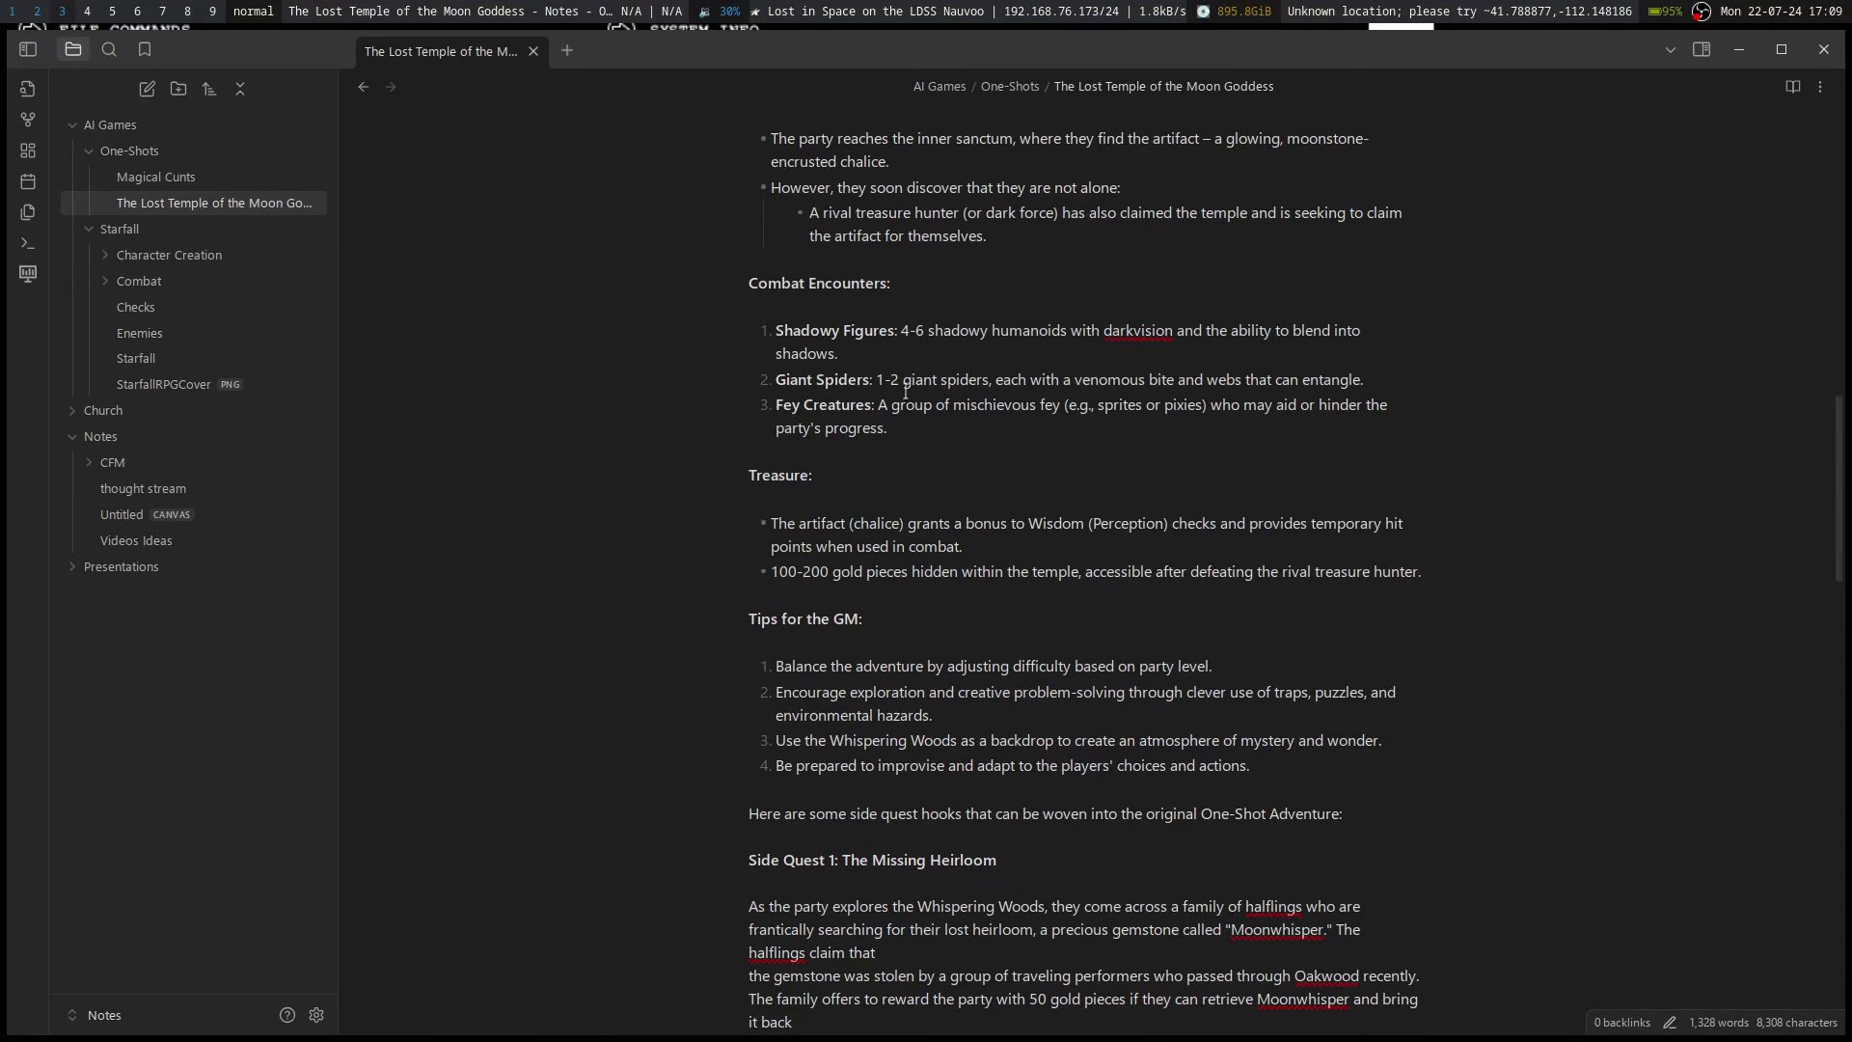
# - View the Enemies note, return briefly to The Lost Temple of the Moon Goddess, and reopen Enemies
pyautogui.click(147, 334)
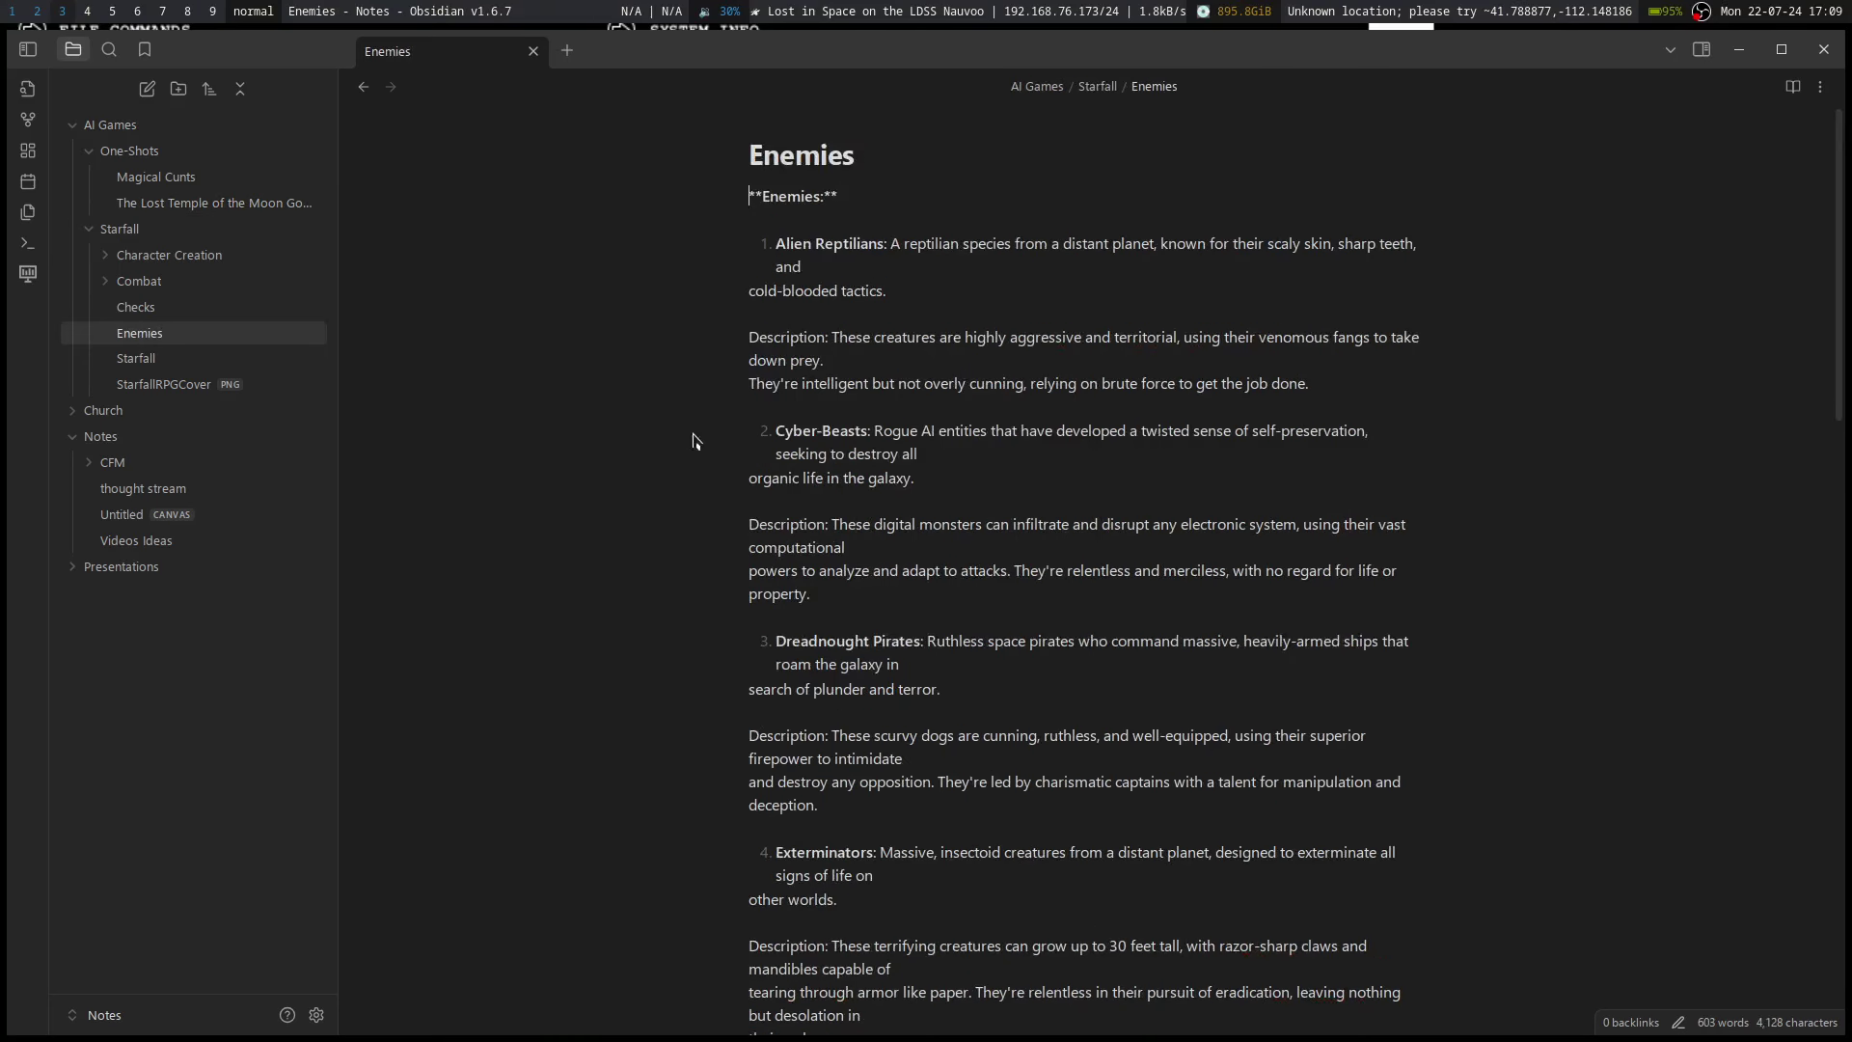
pyautogui.click(210, 205)
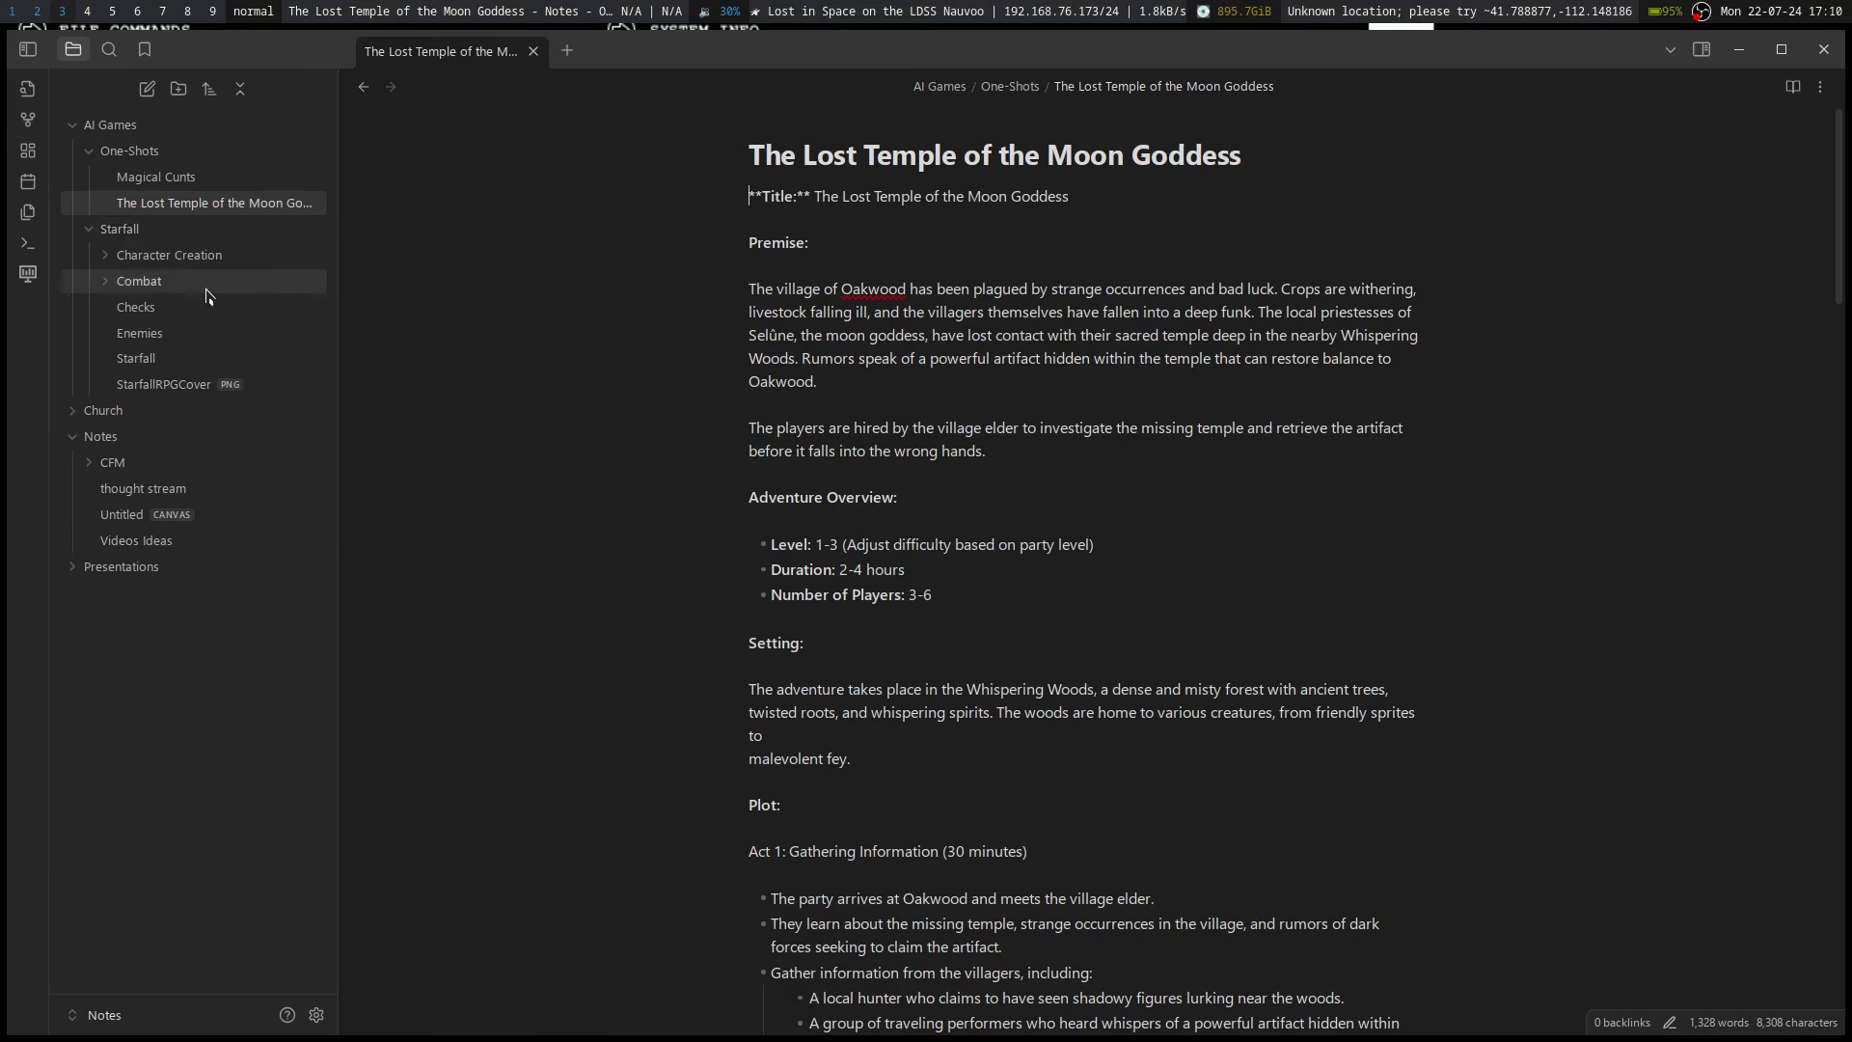
pyautogui.click(164, 335)
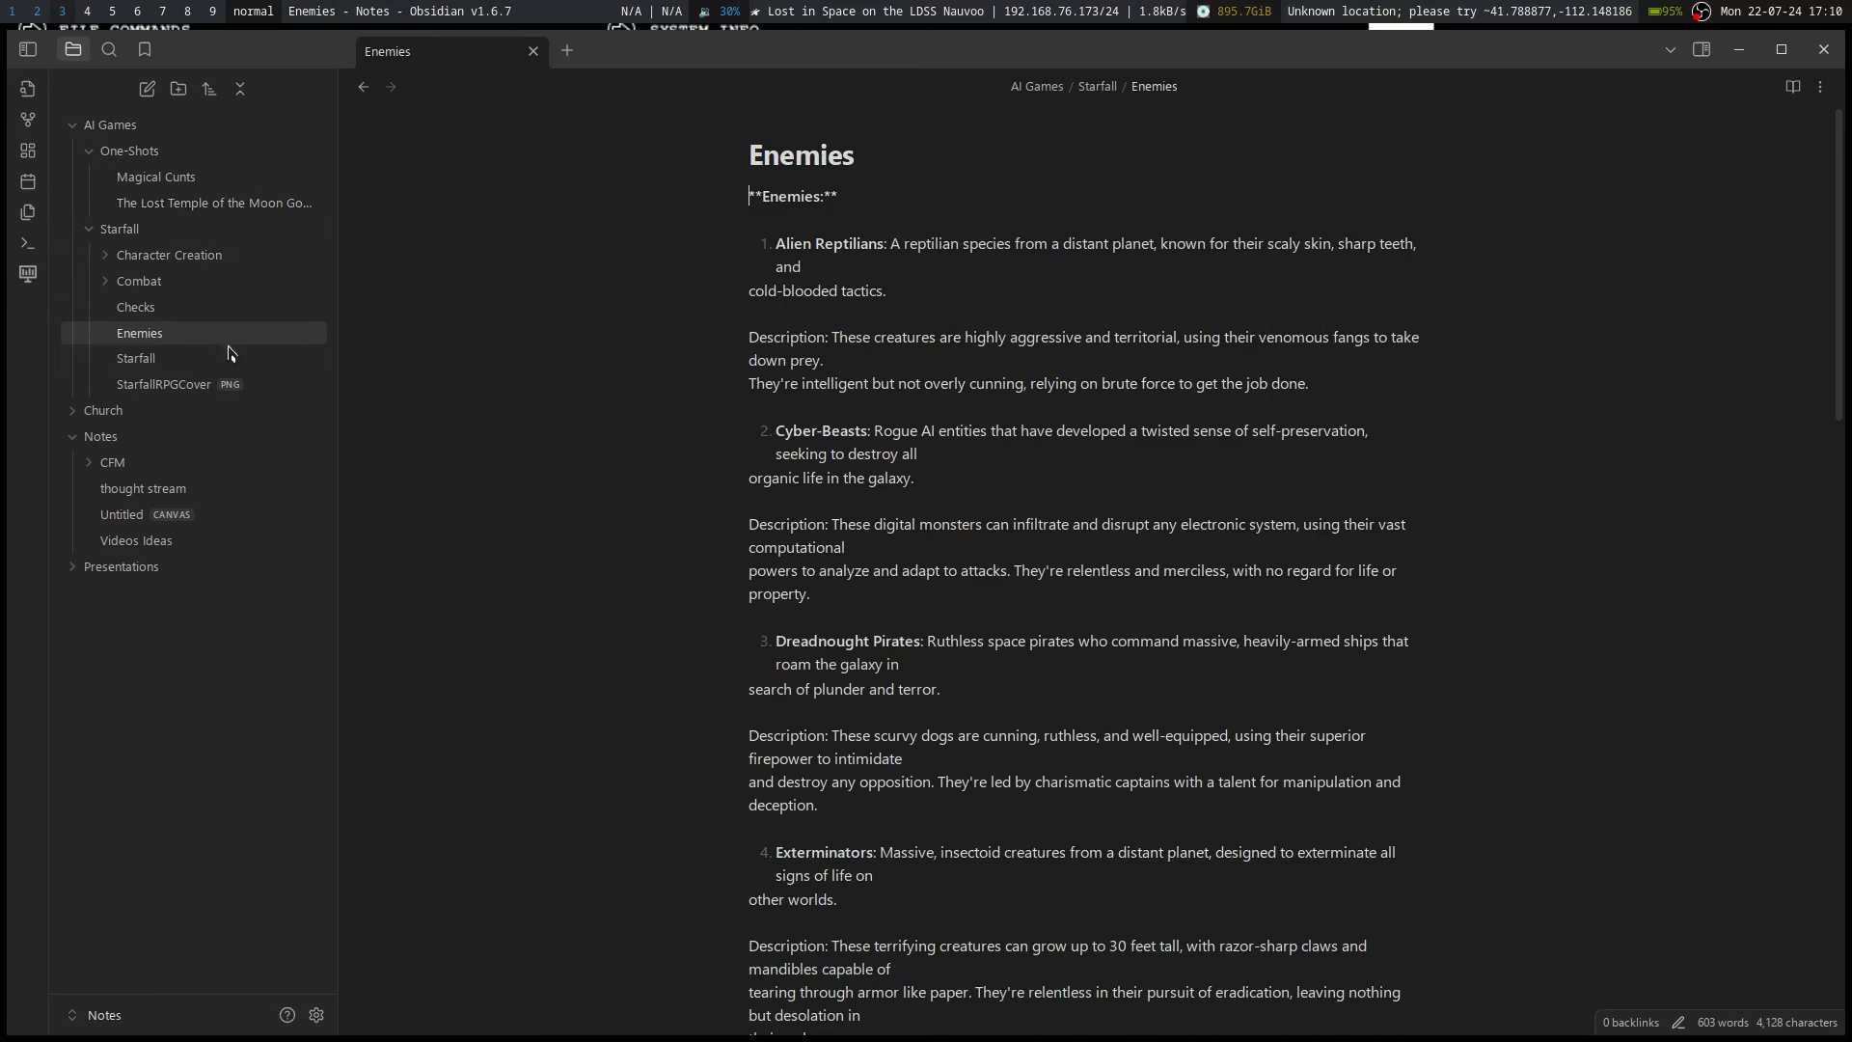
pyautogui.moveTo(227, 361)
pyautogui.mouseDown()
pyautogui.moveTo(964, 403)
pyautogui.moveTo(386, 410)
pyautogui.moveTo(193, 366)
pyautogui.mouseUp()
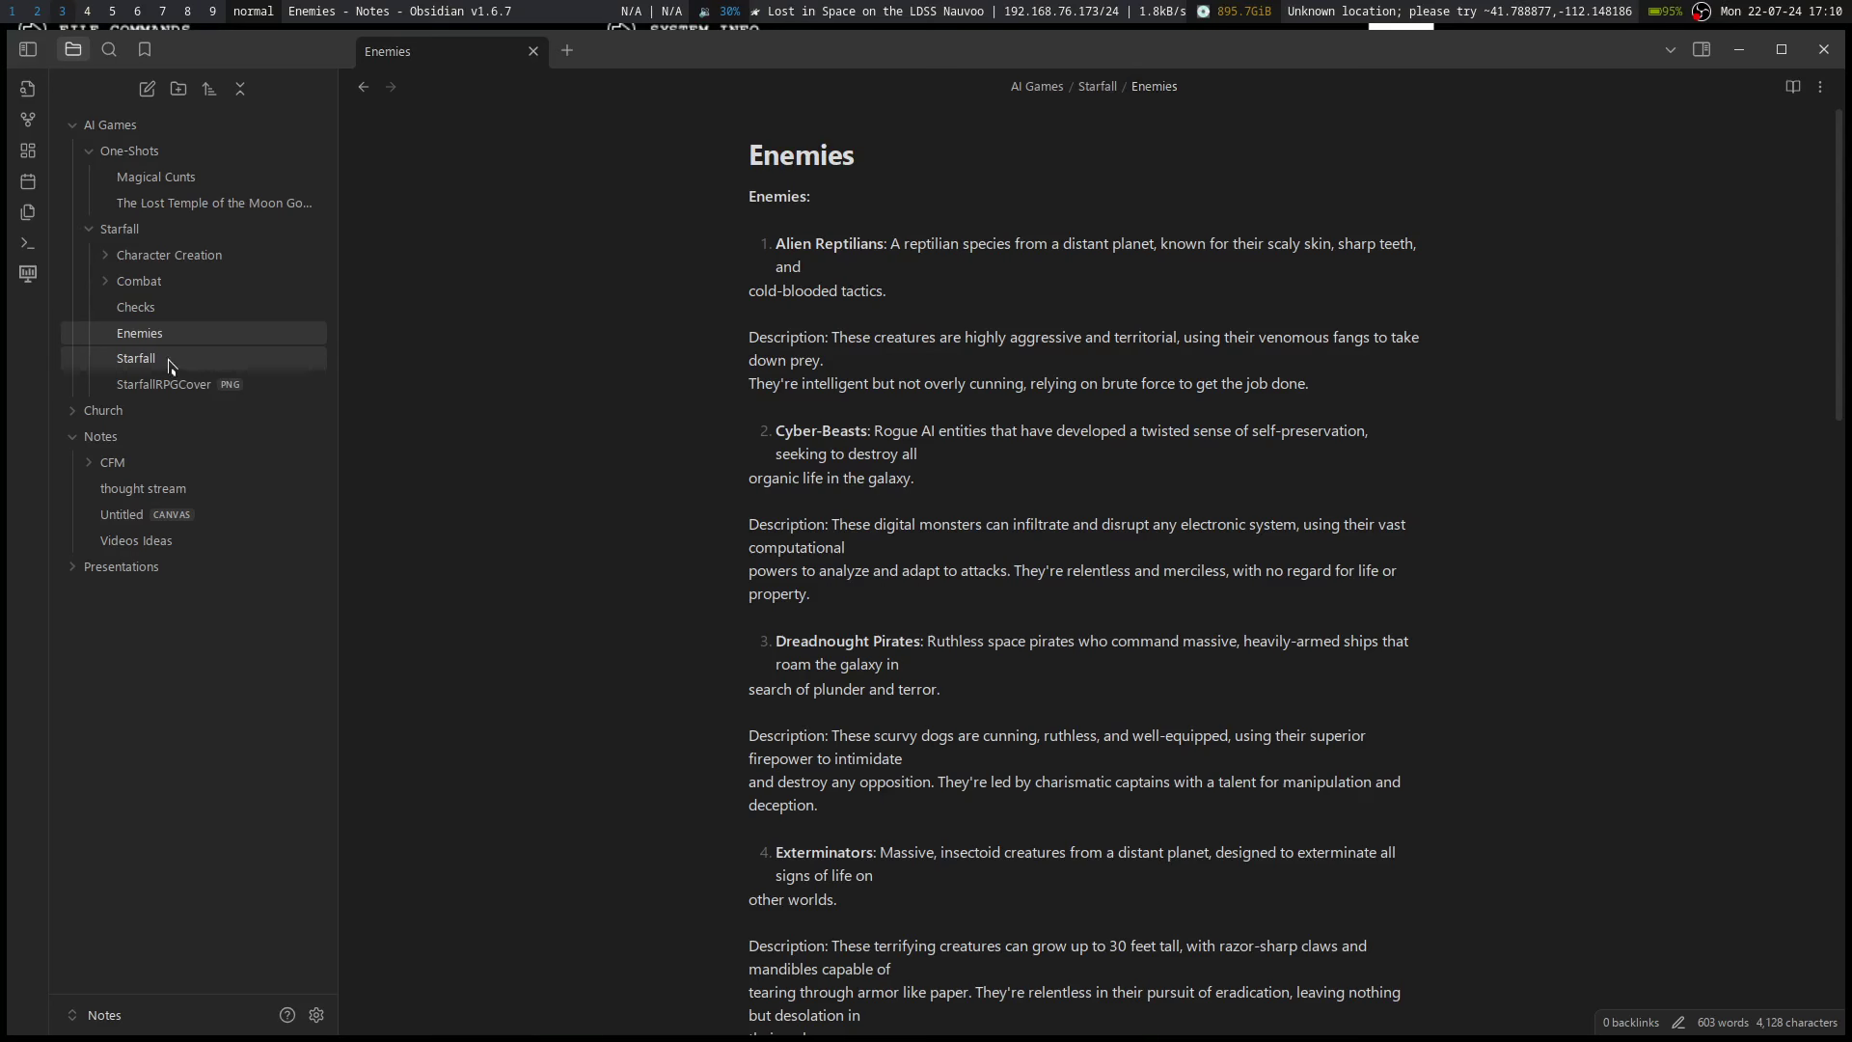
# - Reopen the Starfall note and review its core mechanics, combat system and gameplay structure
pyautogui.click(193, 362)
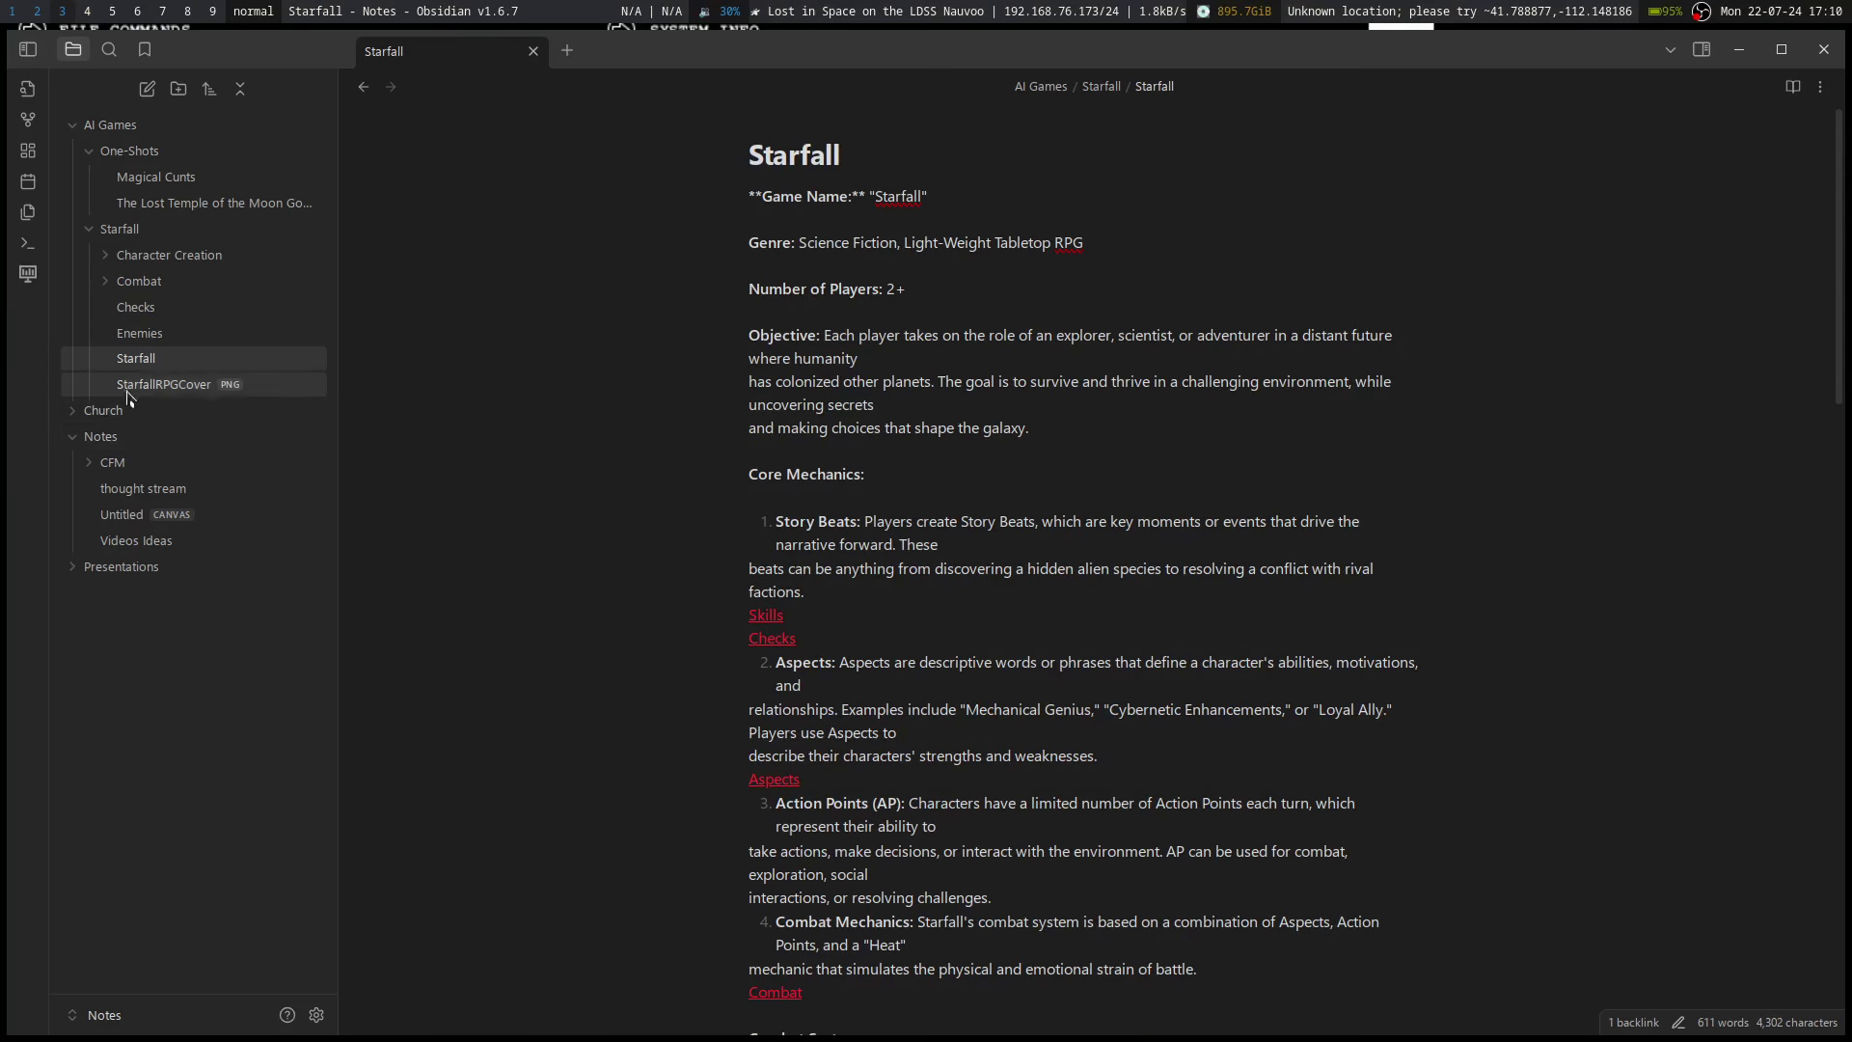
pyautogui.scroll(-1, 827, 438)
pyautogui.scroll(-4, 828, 439)
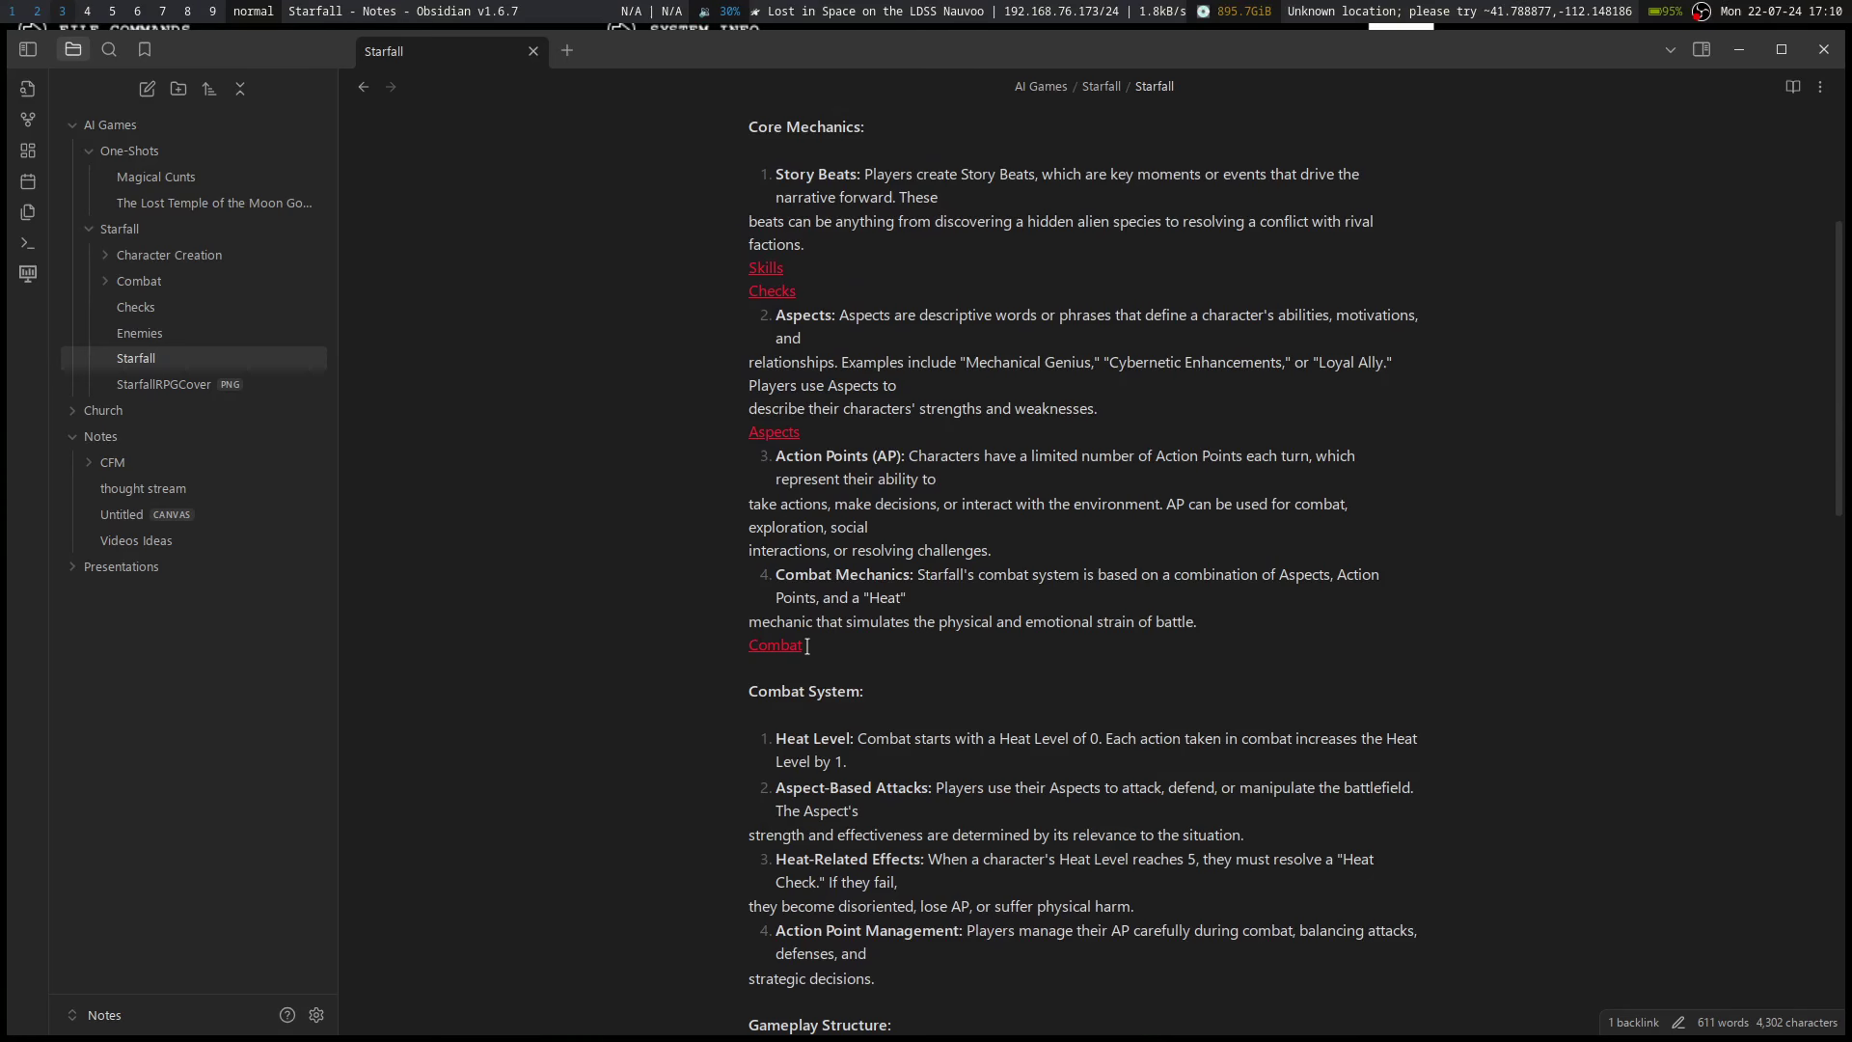
pyautogui.click(1011, 644)
pyautogui.scroll(-13, 1011, 644)
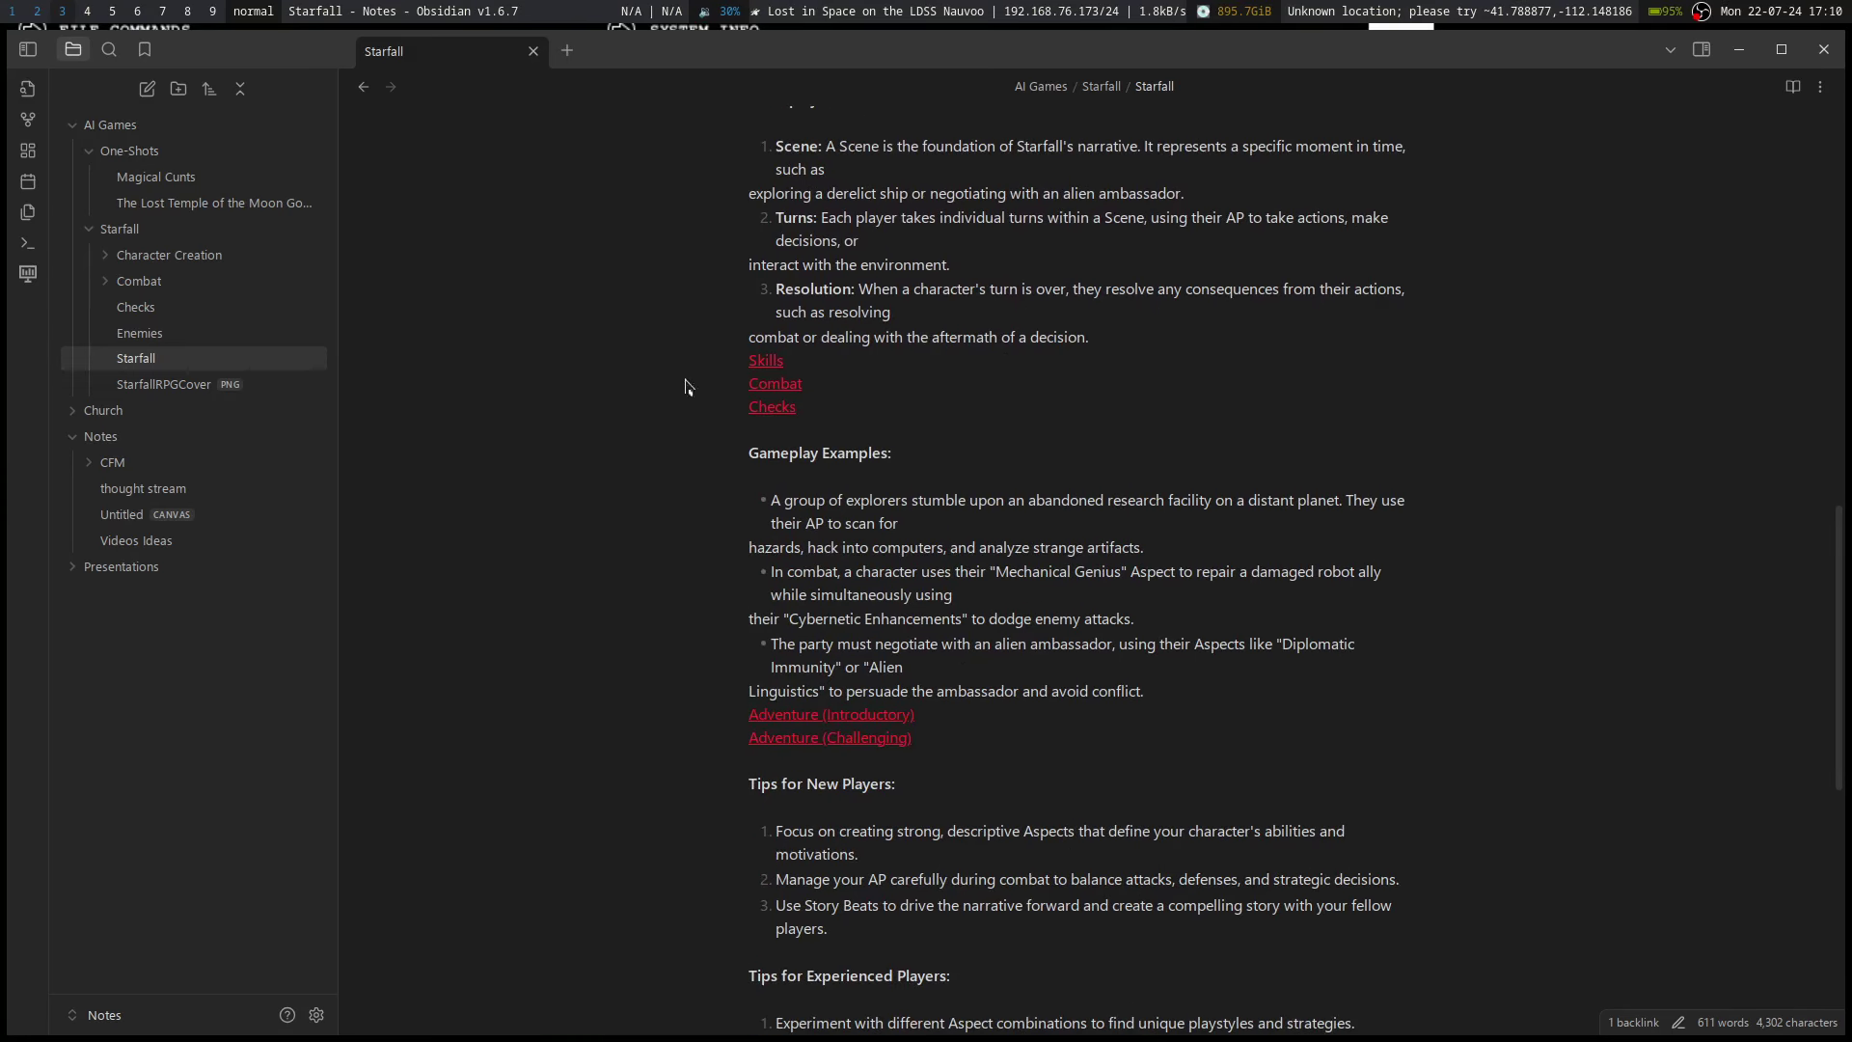
# - Go to the Additional Resources links in the Starfall note, open Iteration 4 and skim its character sheets
pyautogui.click(854, 405)
pyautogui.click(891, 433)
pyautogui.scroll(2, 889, 415)
pyautogui.scroll(-8, 873, 416)
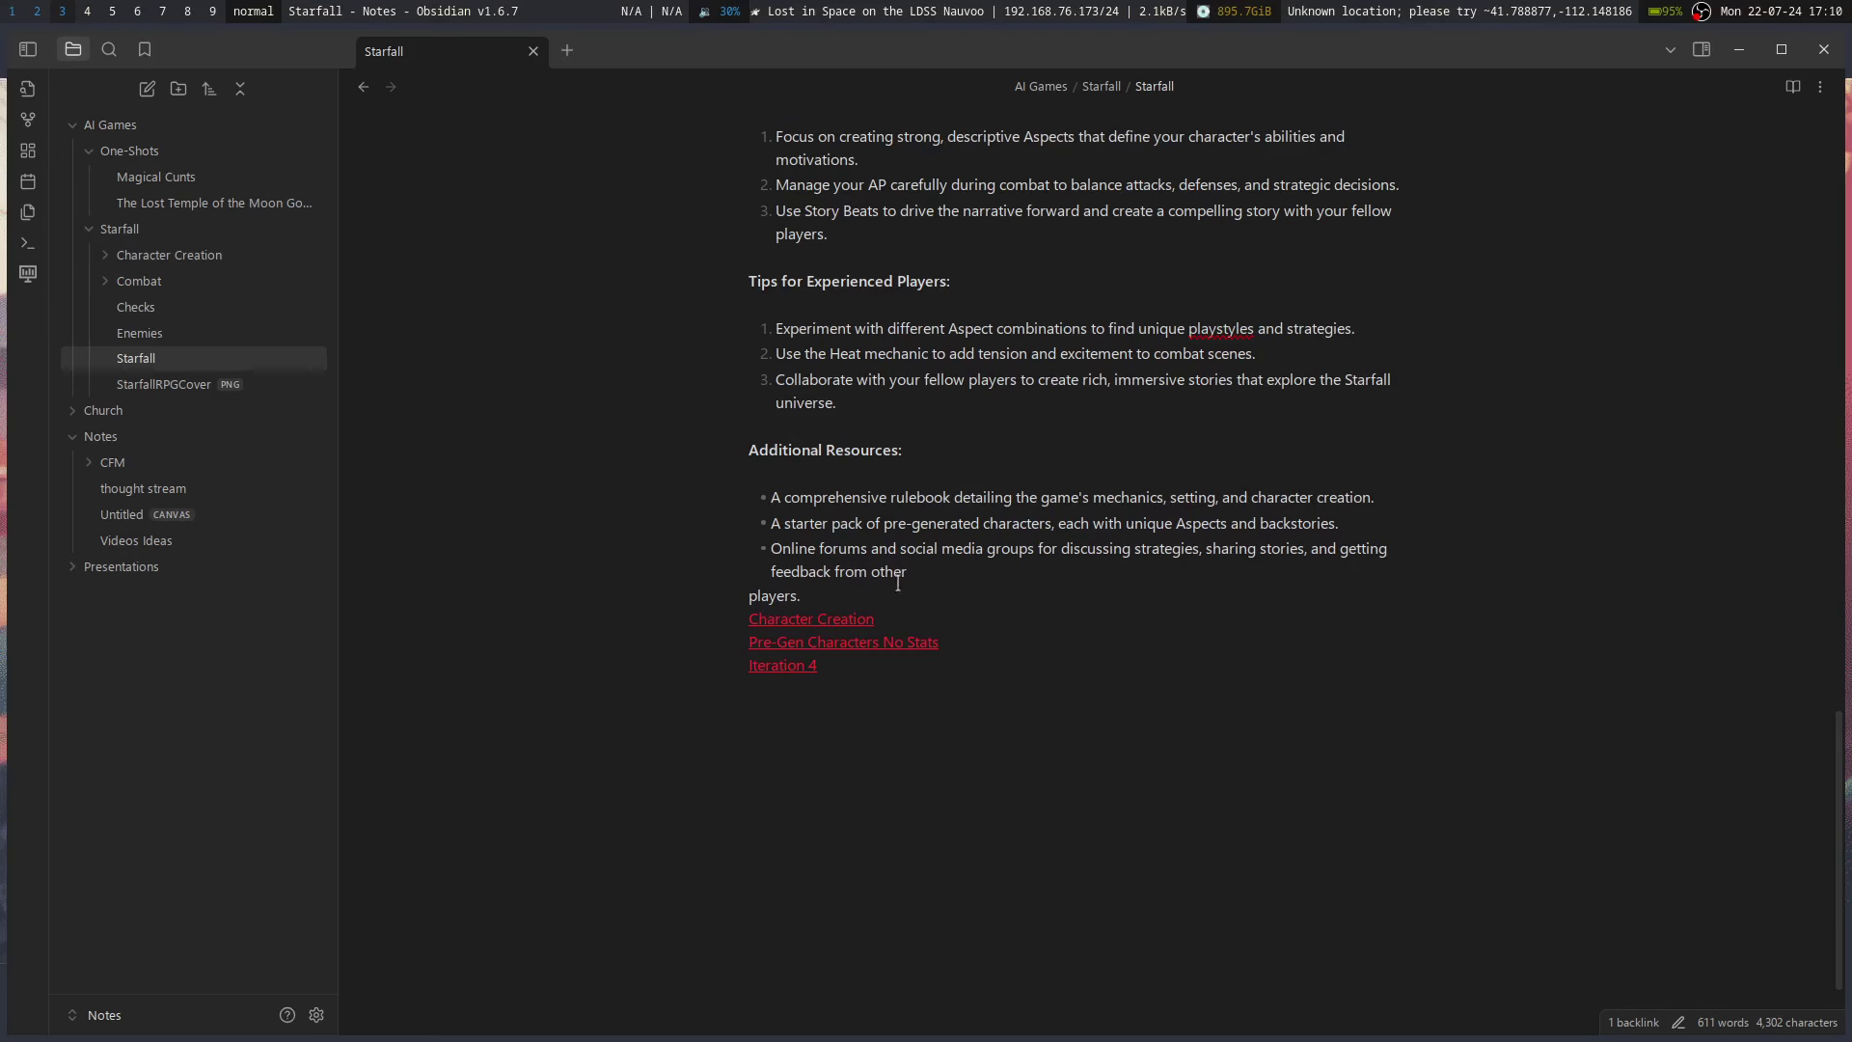
pyautogui.click(783, 666)
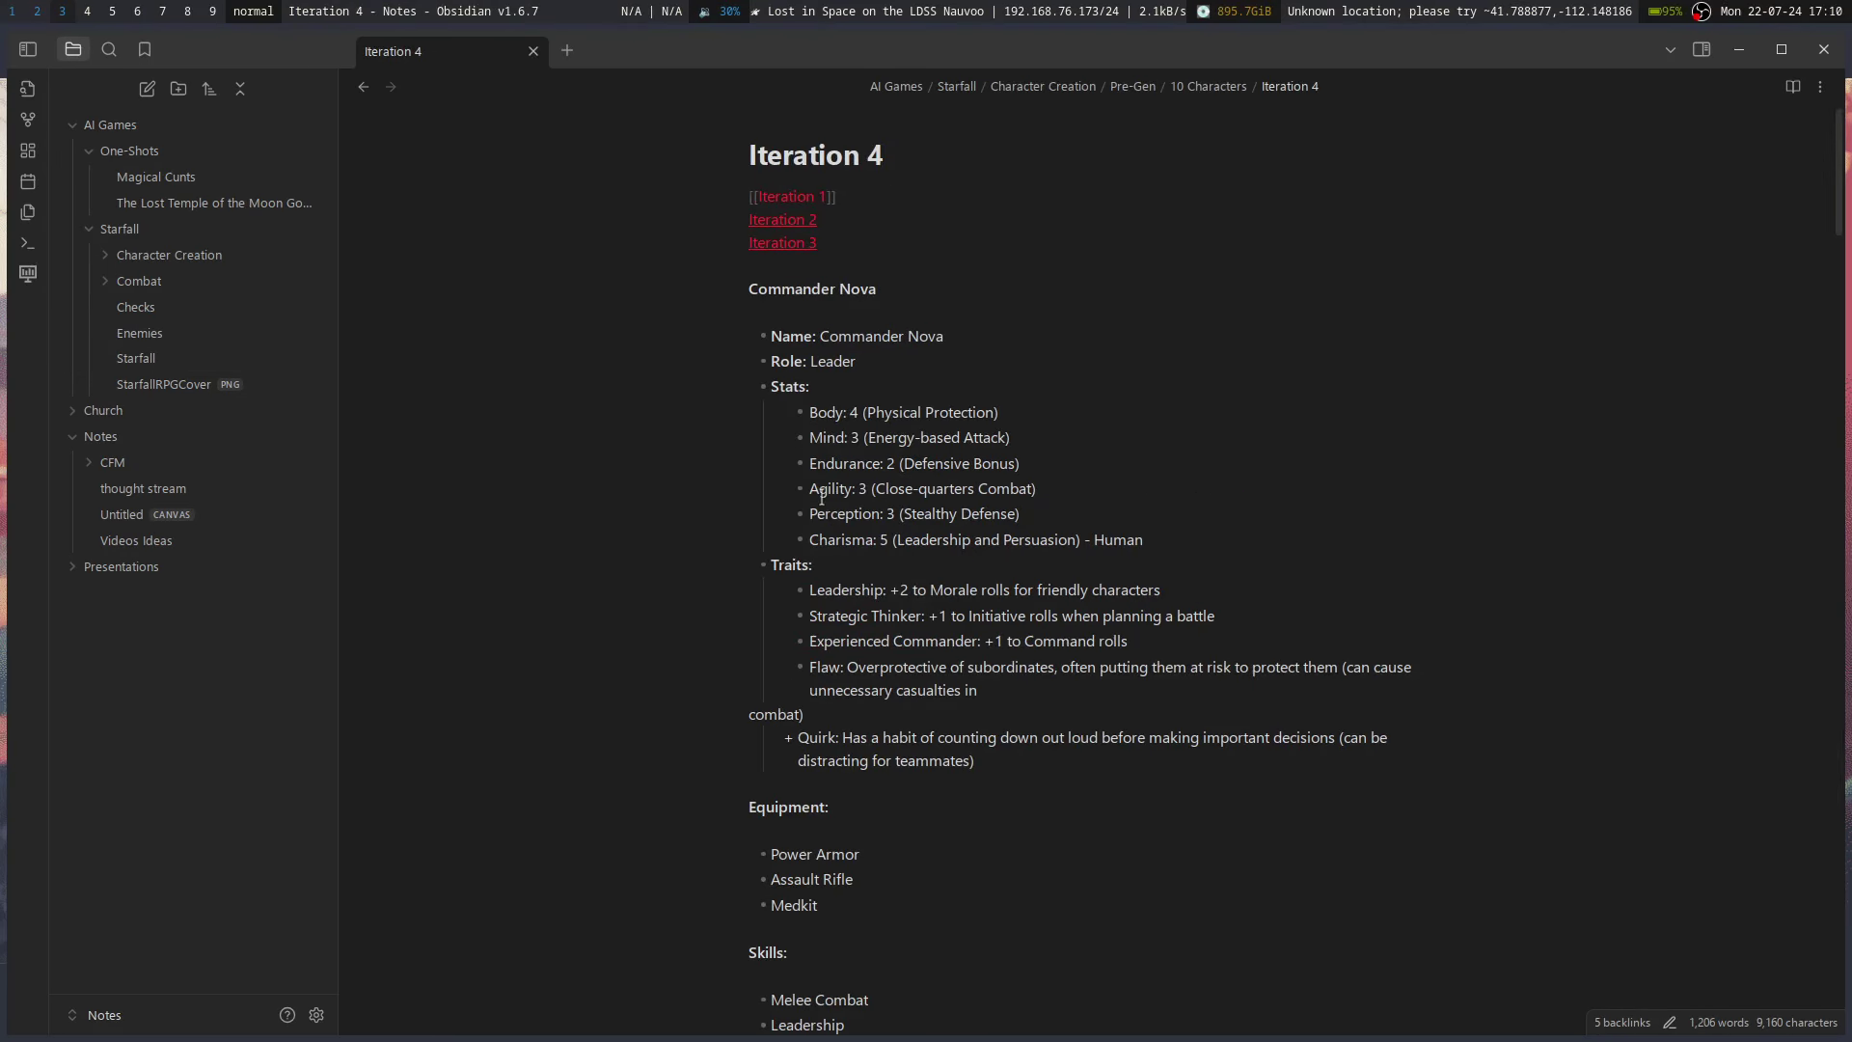
pyautogui.scroll(-15, 822, 496)
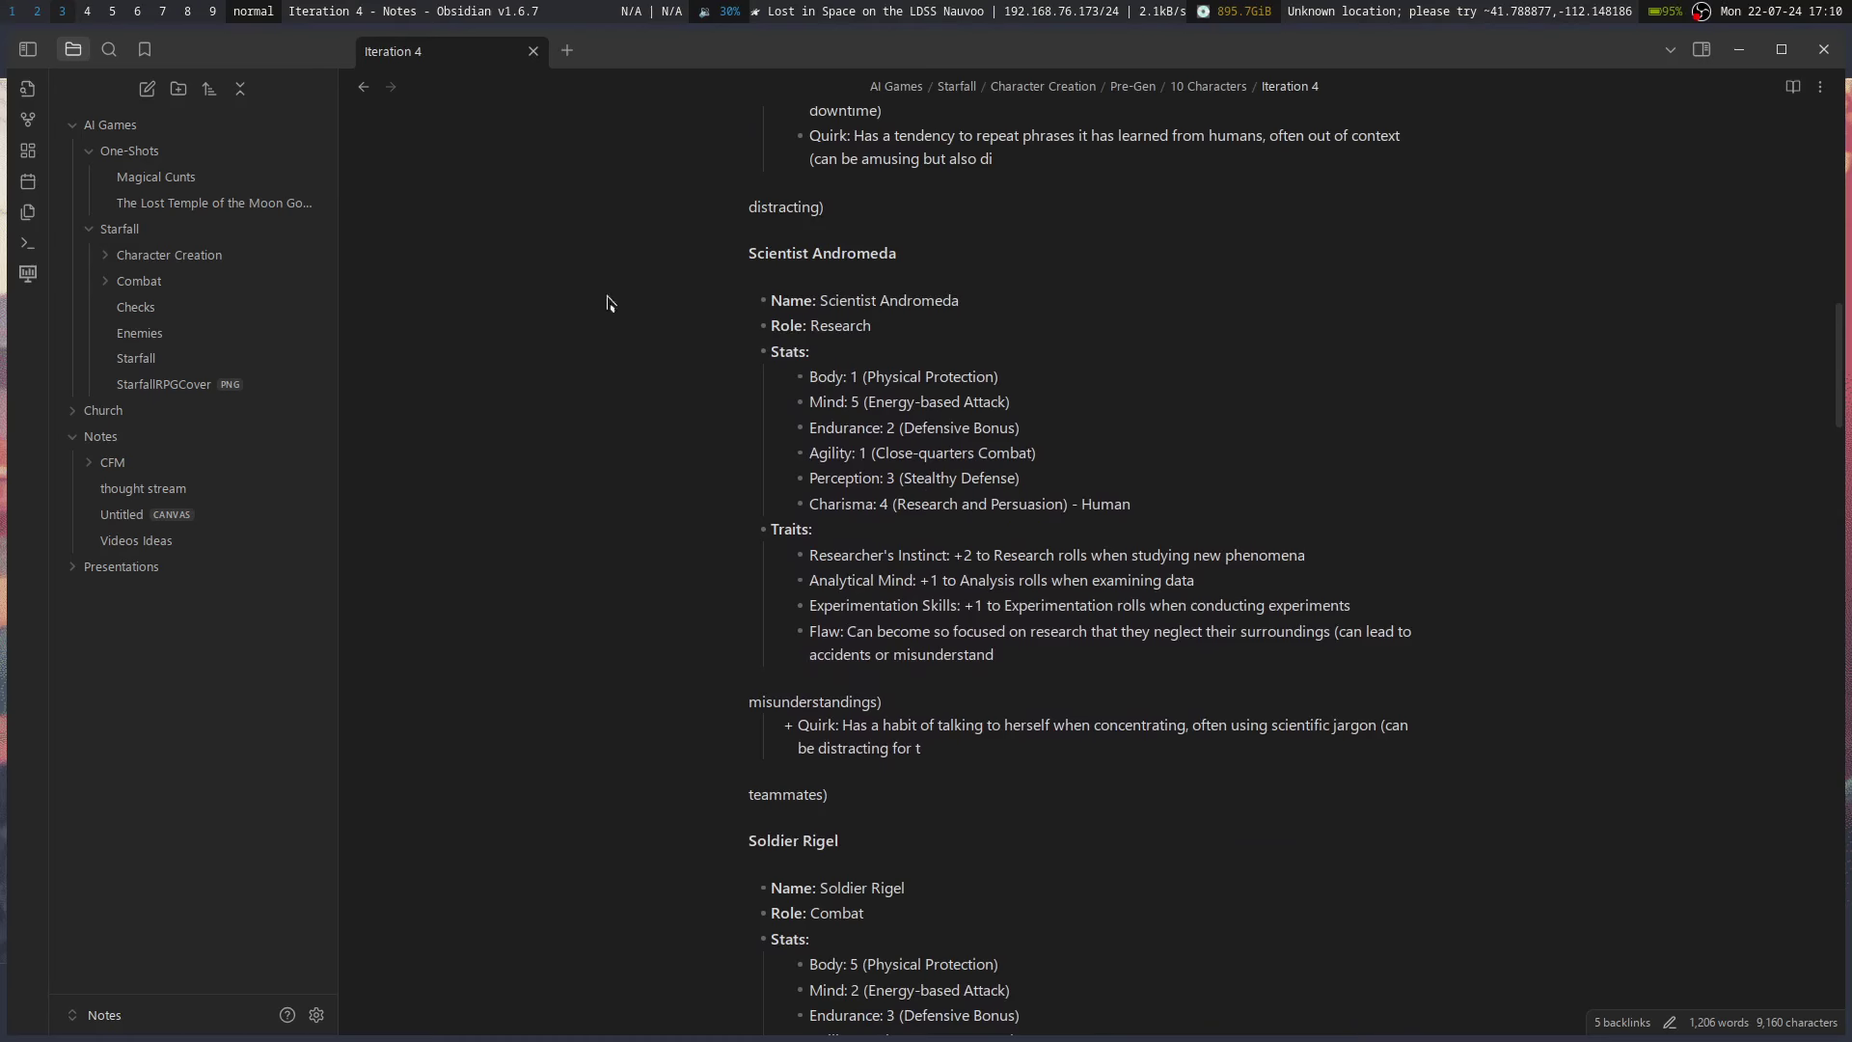
# - Open the graph view of the vault and pull the Character Creation and Starfall nodes away from the other clusters
pyautogui.click(28, 119)
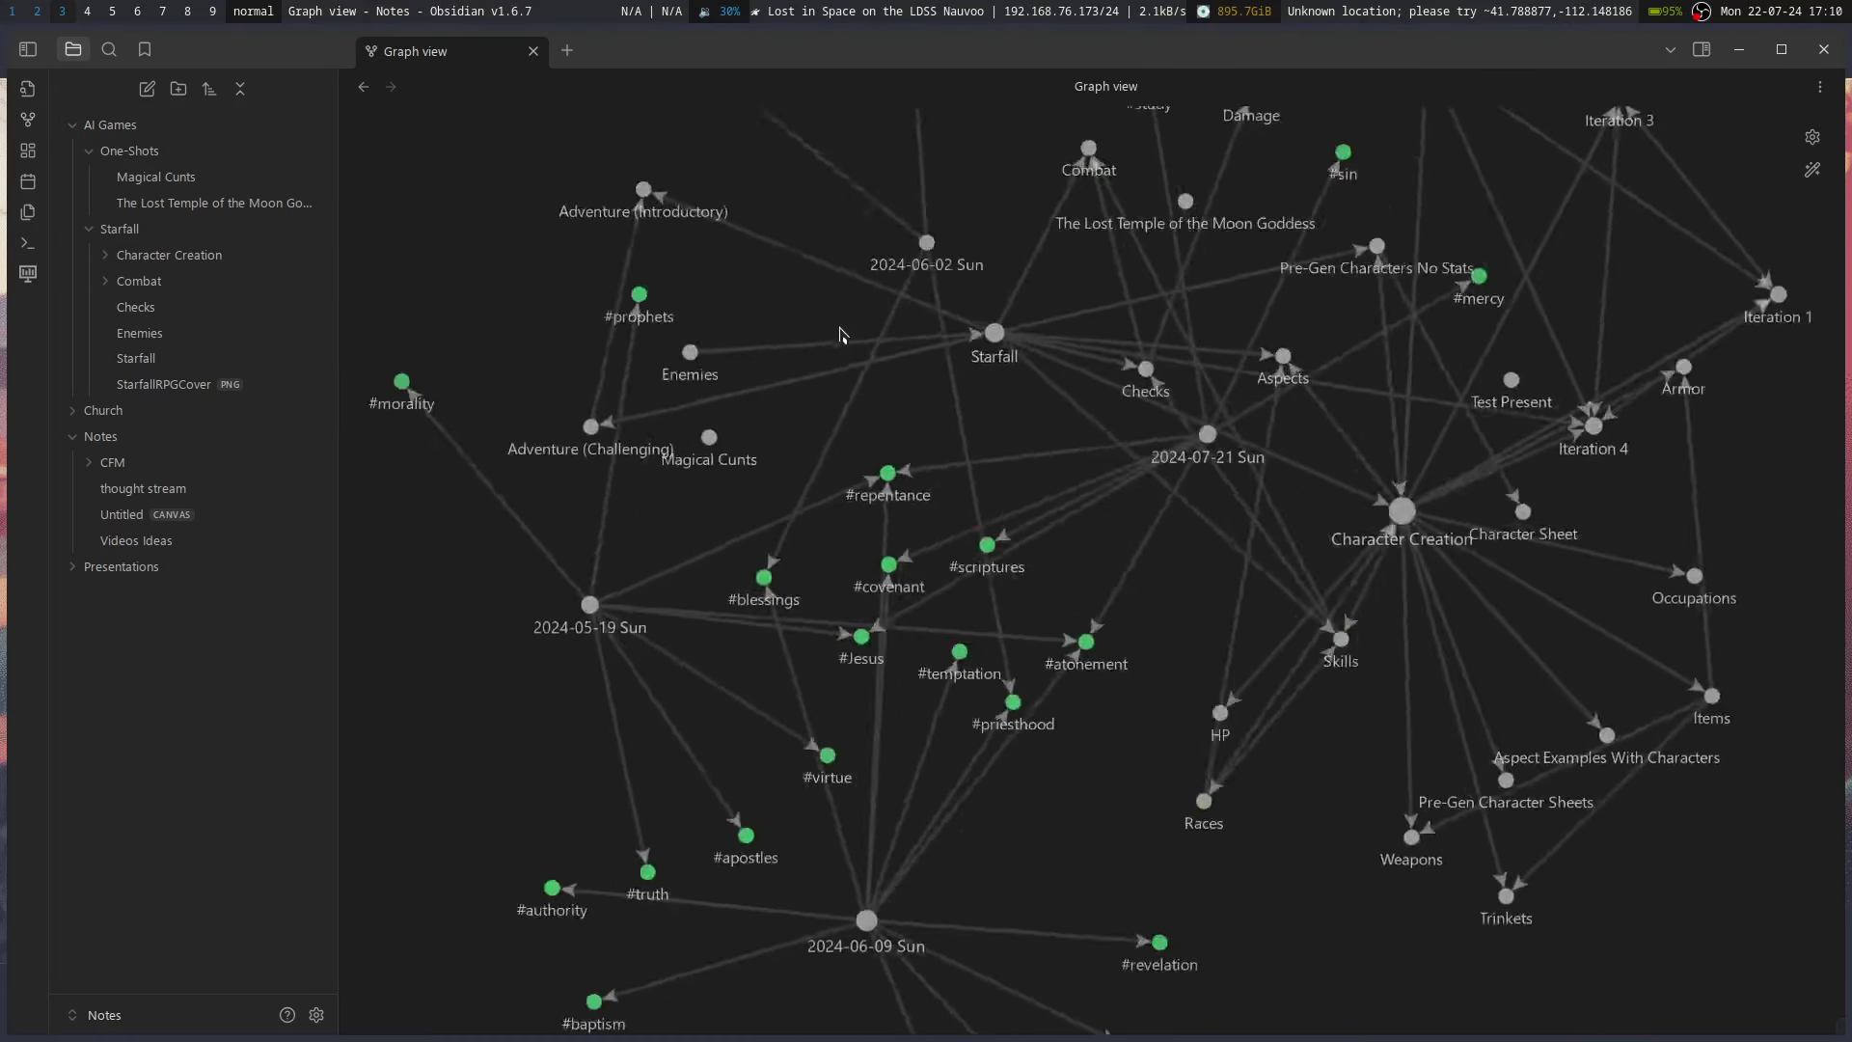
pyautogui.scroll(-4, 1117, 400)
pyautogui.scroll(2, 1265, 593)
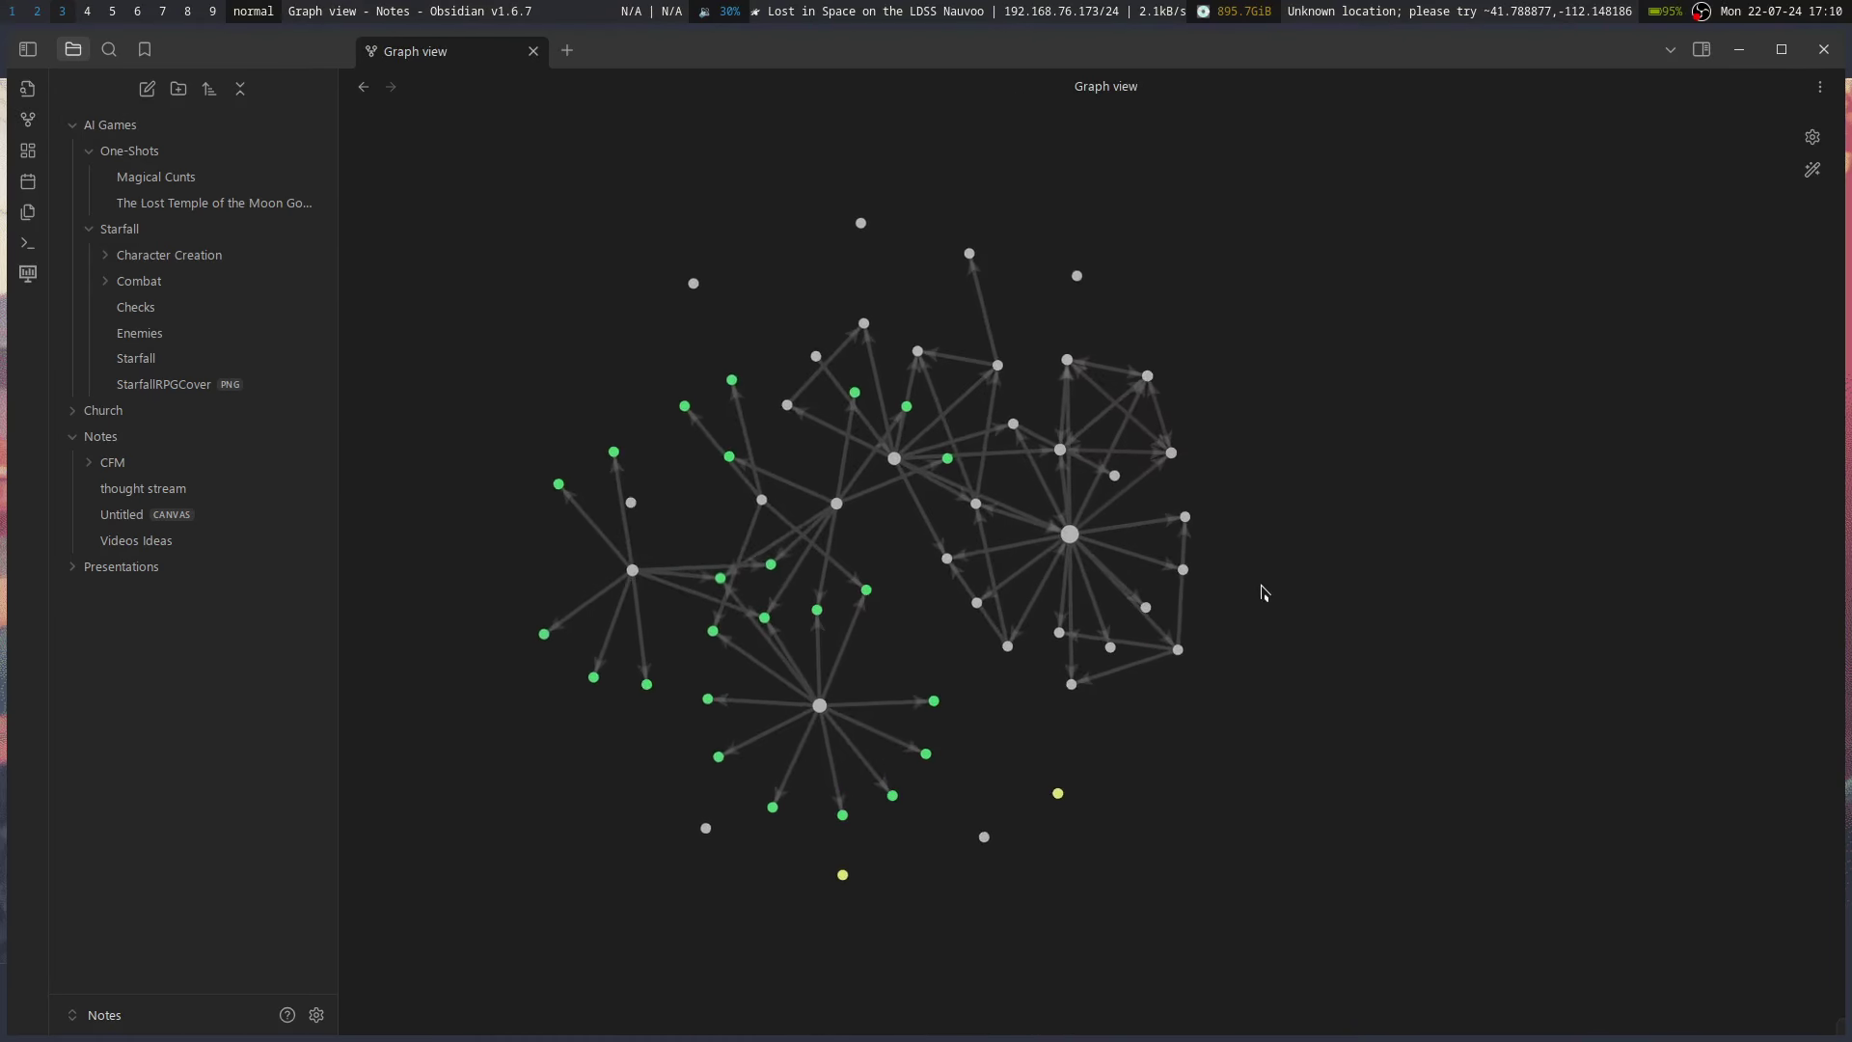
pyautogui.moveTo(1071, 536); pyautogui.dragTo(1574, 443)
pyautogui.moveTo(998, 526); pyautogui.dragTo(1322, 343)
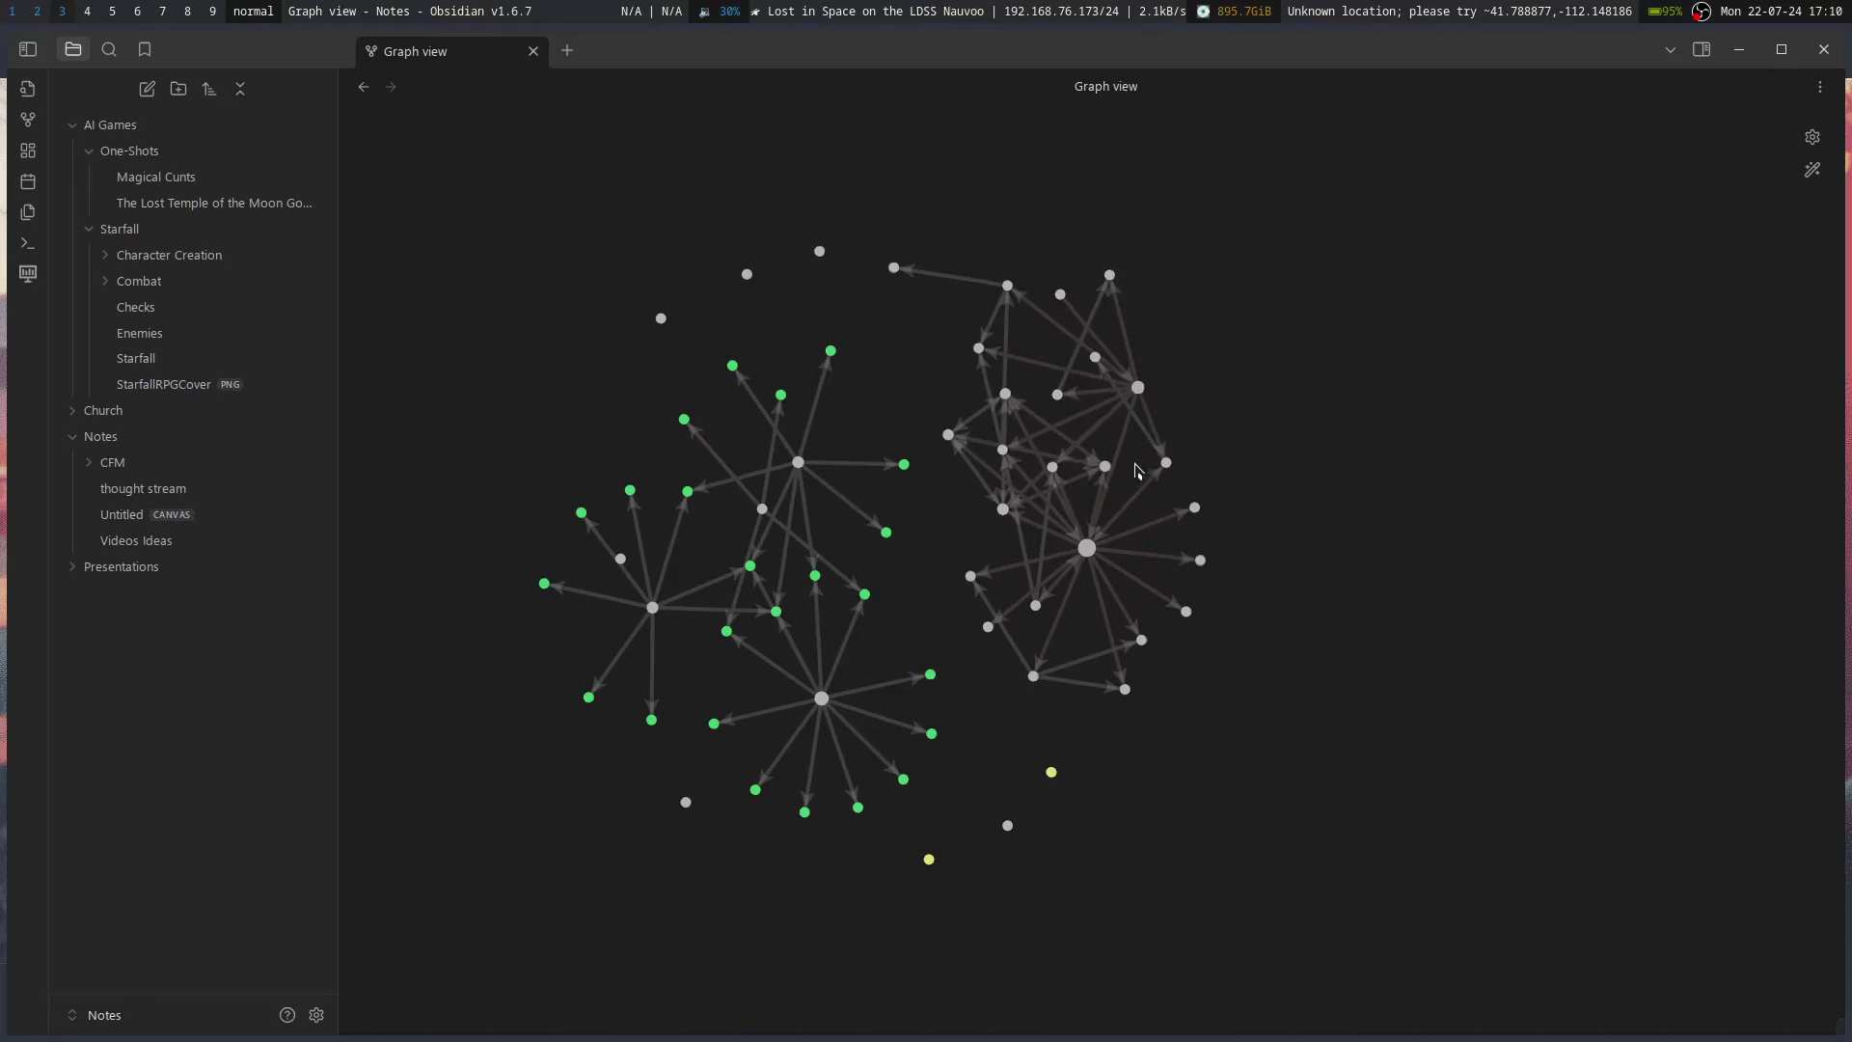
# - Examine the labelled links around the Starfall and Character Creation nodes, then return to the whole graph
pyautogui.scroll(5, 1136, 471)
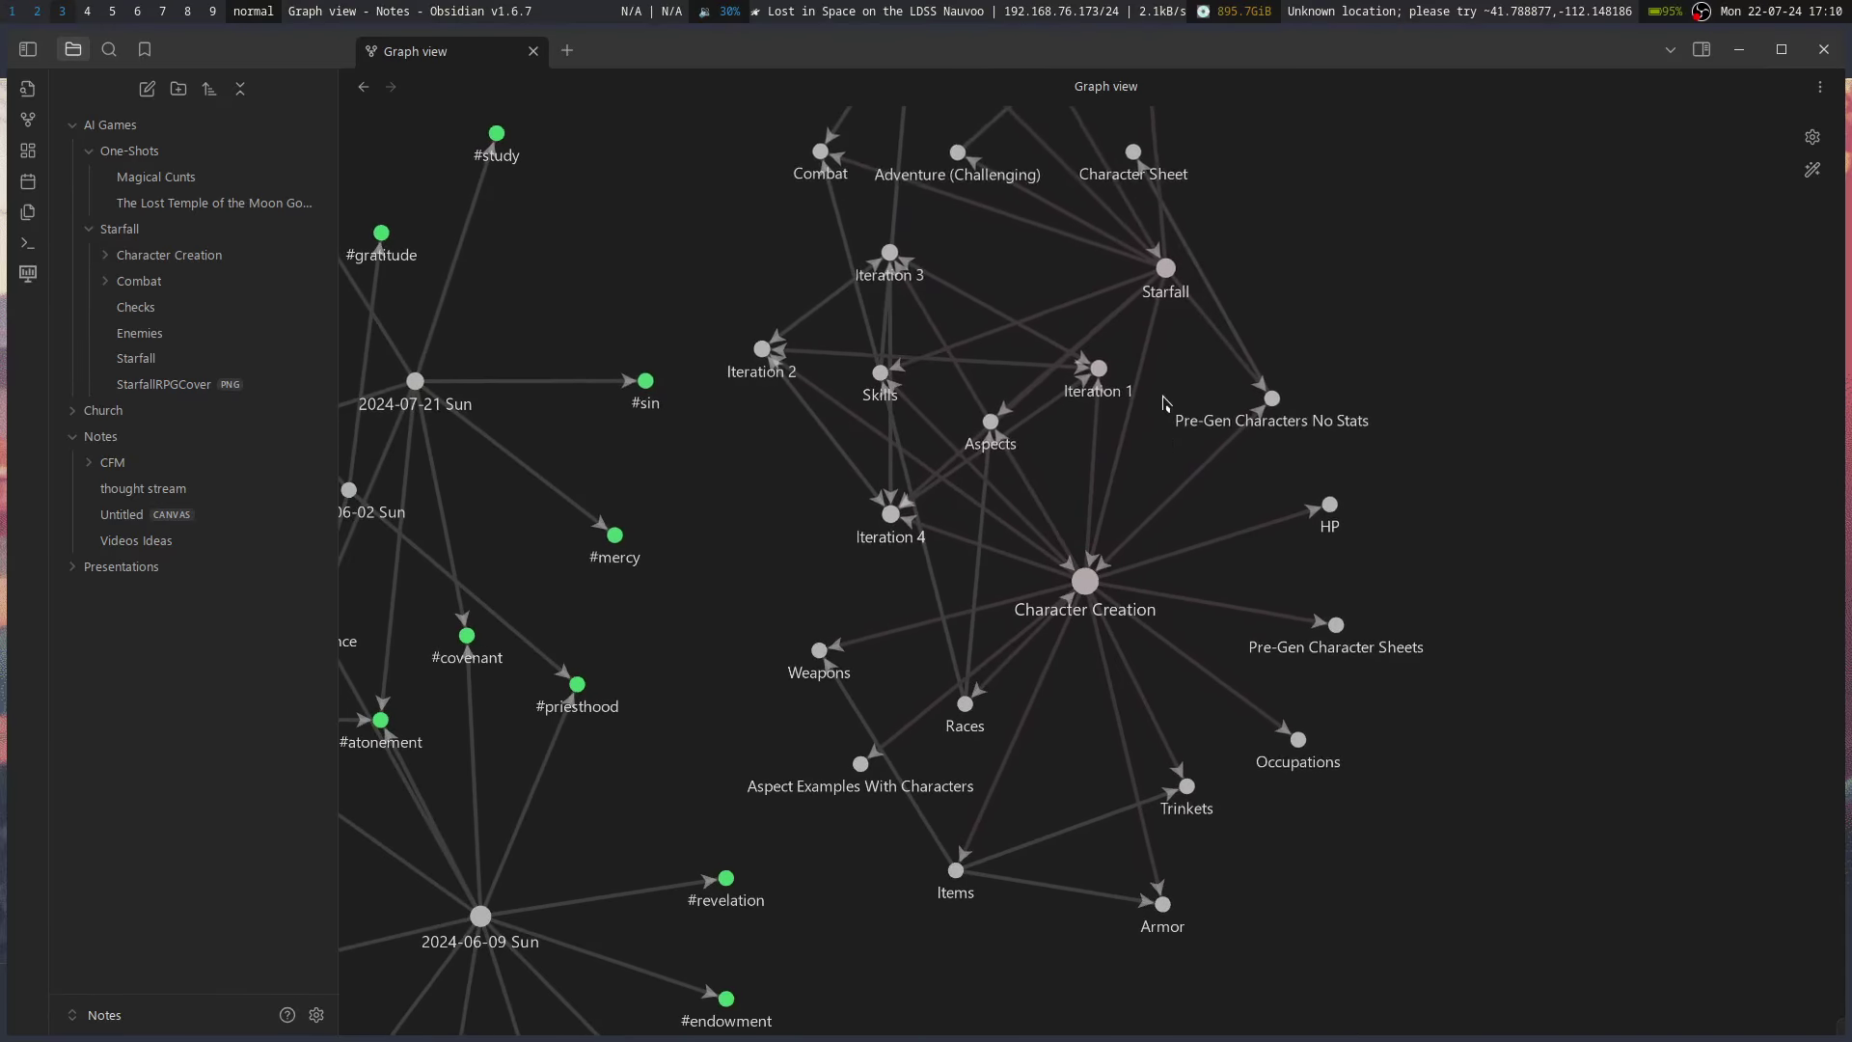
pyautogui.moveTo(1165, 404); pyautogui.dragTo(1196, 459)
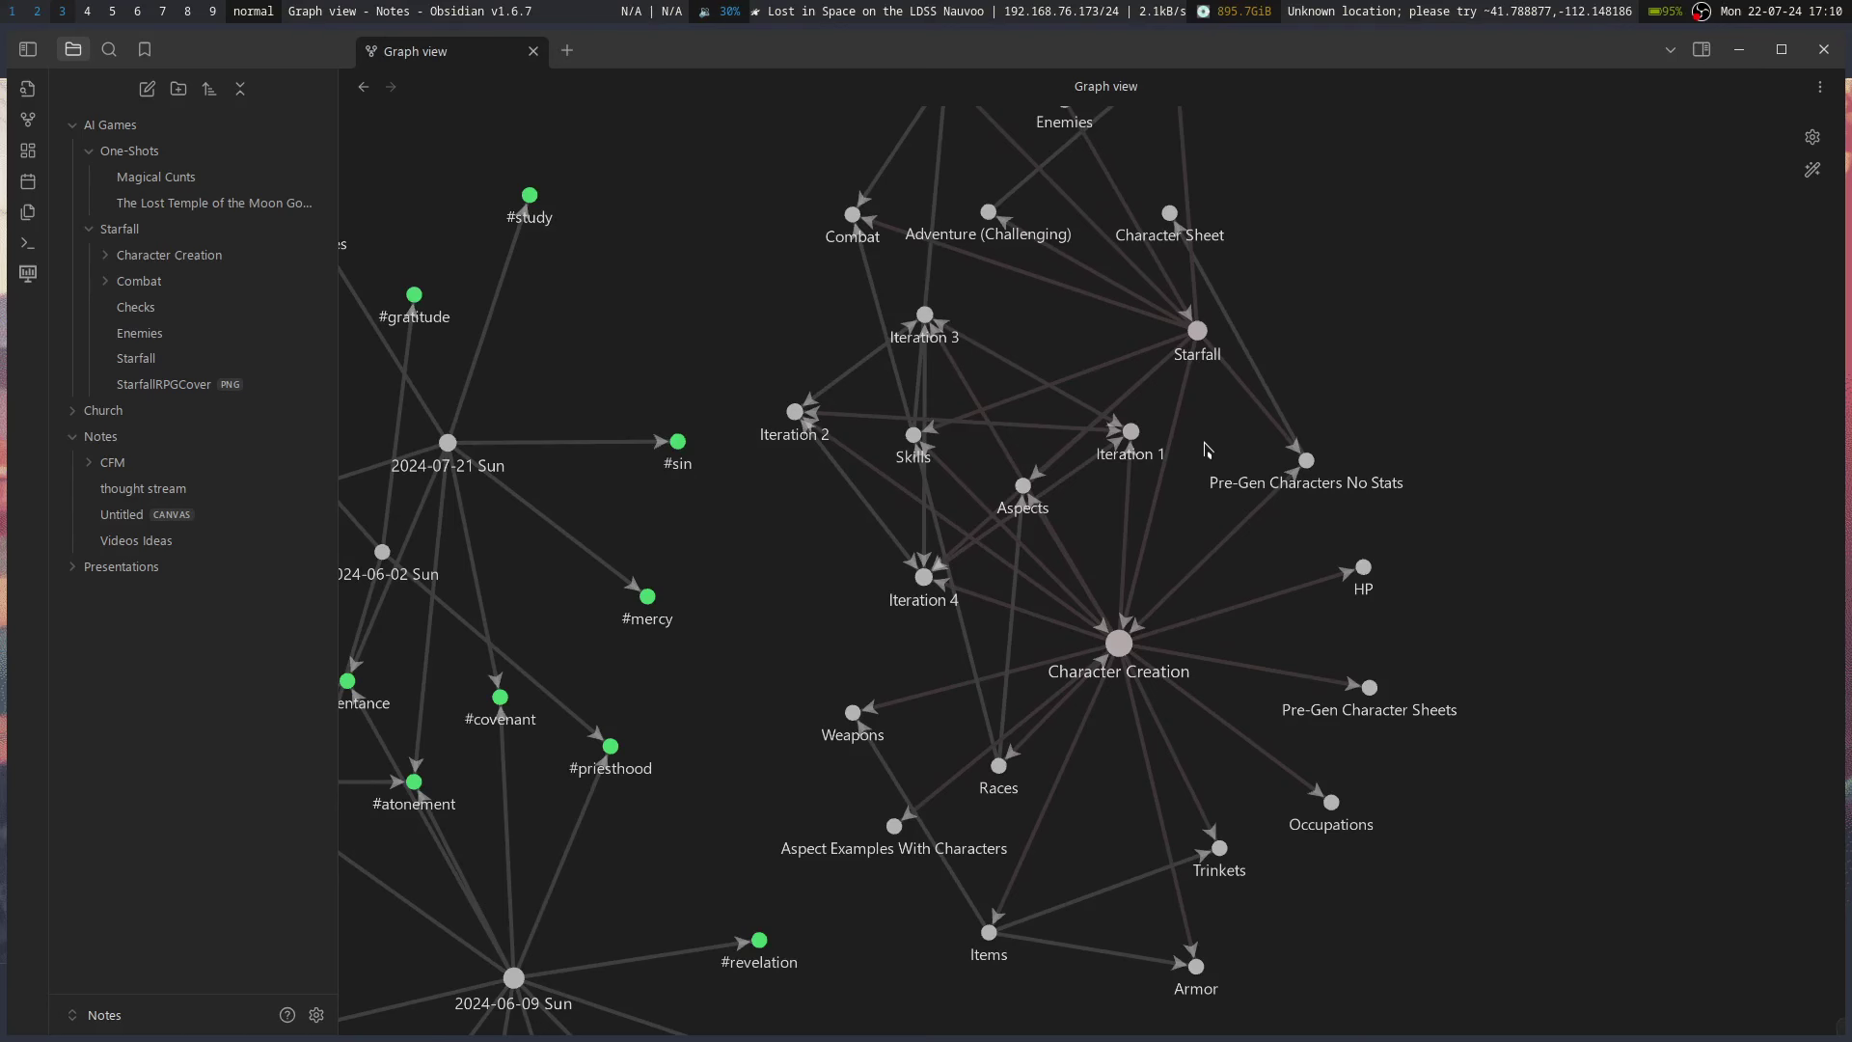
pyautogui.scroll(-5, 1206, 450)
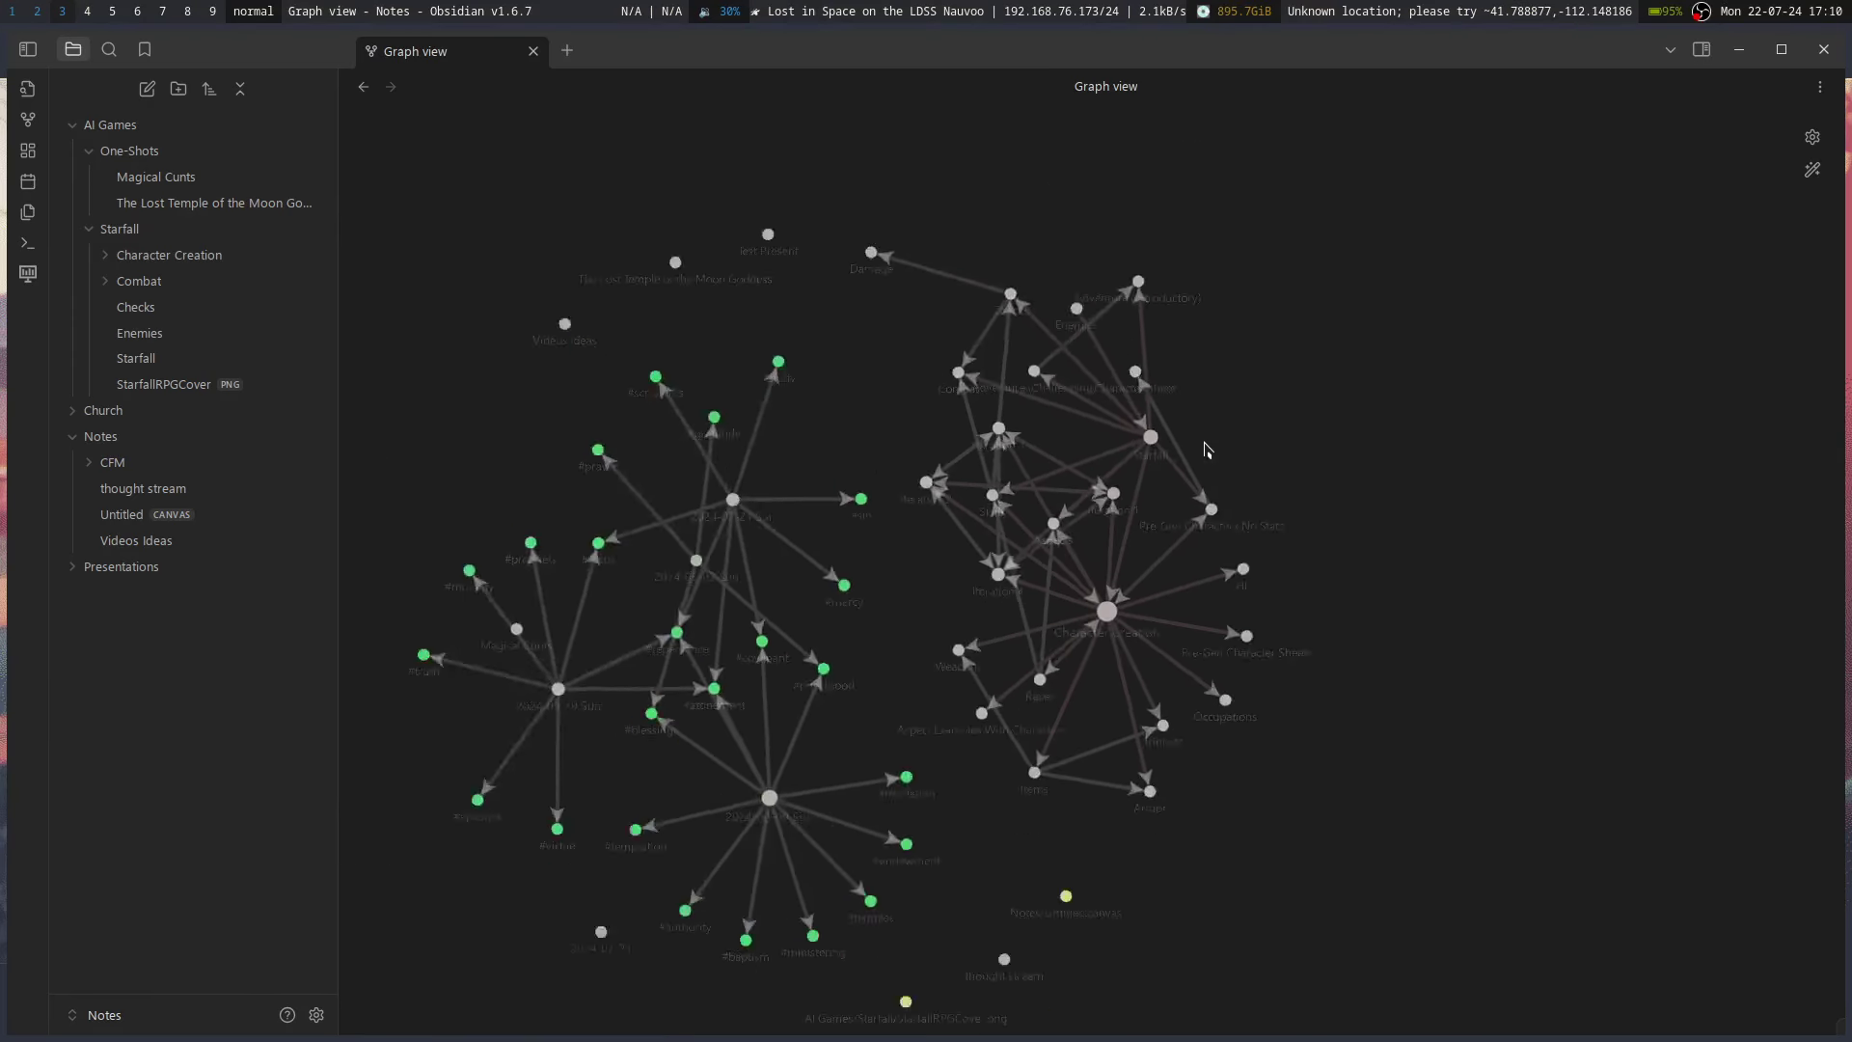
pyautogui.scroll(2, 1147, 632)
pyautogui.moveTo(1148, 633); pyautogui.dragTo(1197, 491)
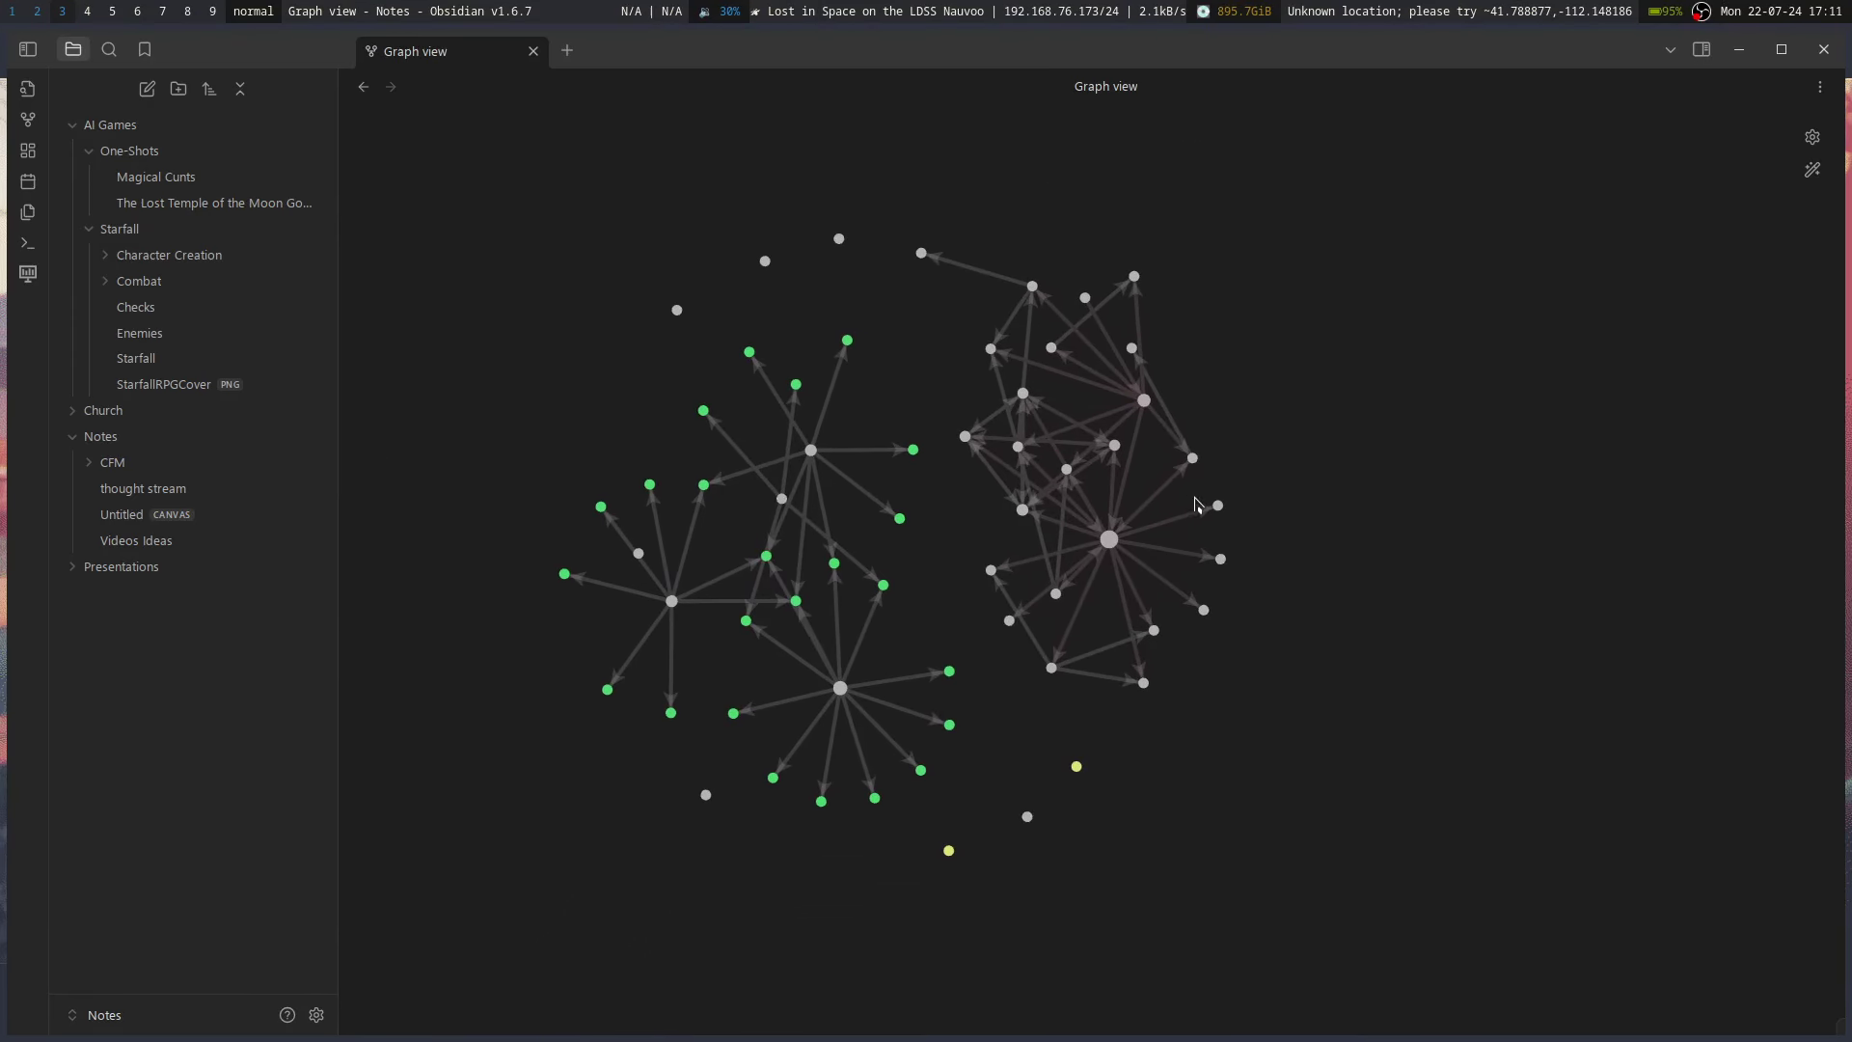
# - Close Obsidian, switch to workspace 4 and open the Vimwiki index in Vim
pyautogui.press('super+shift+q')
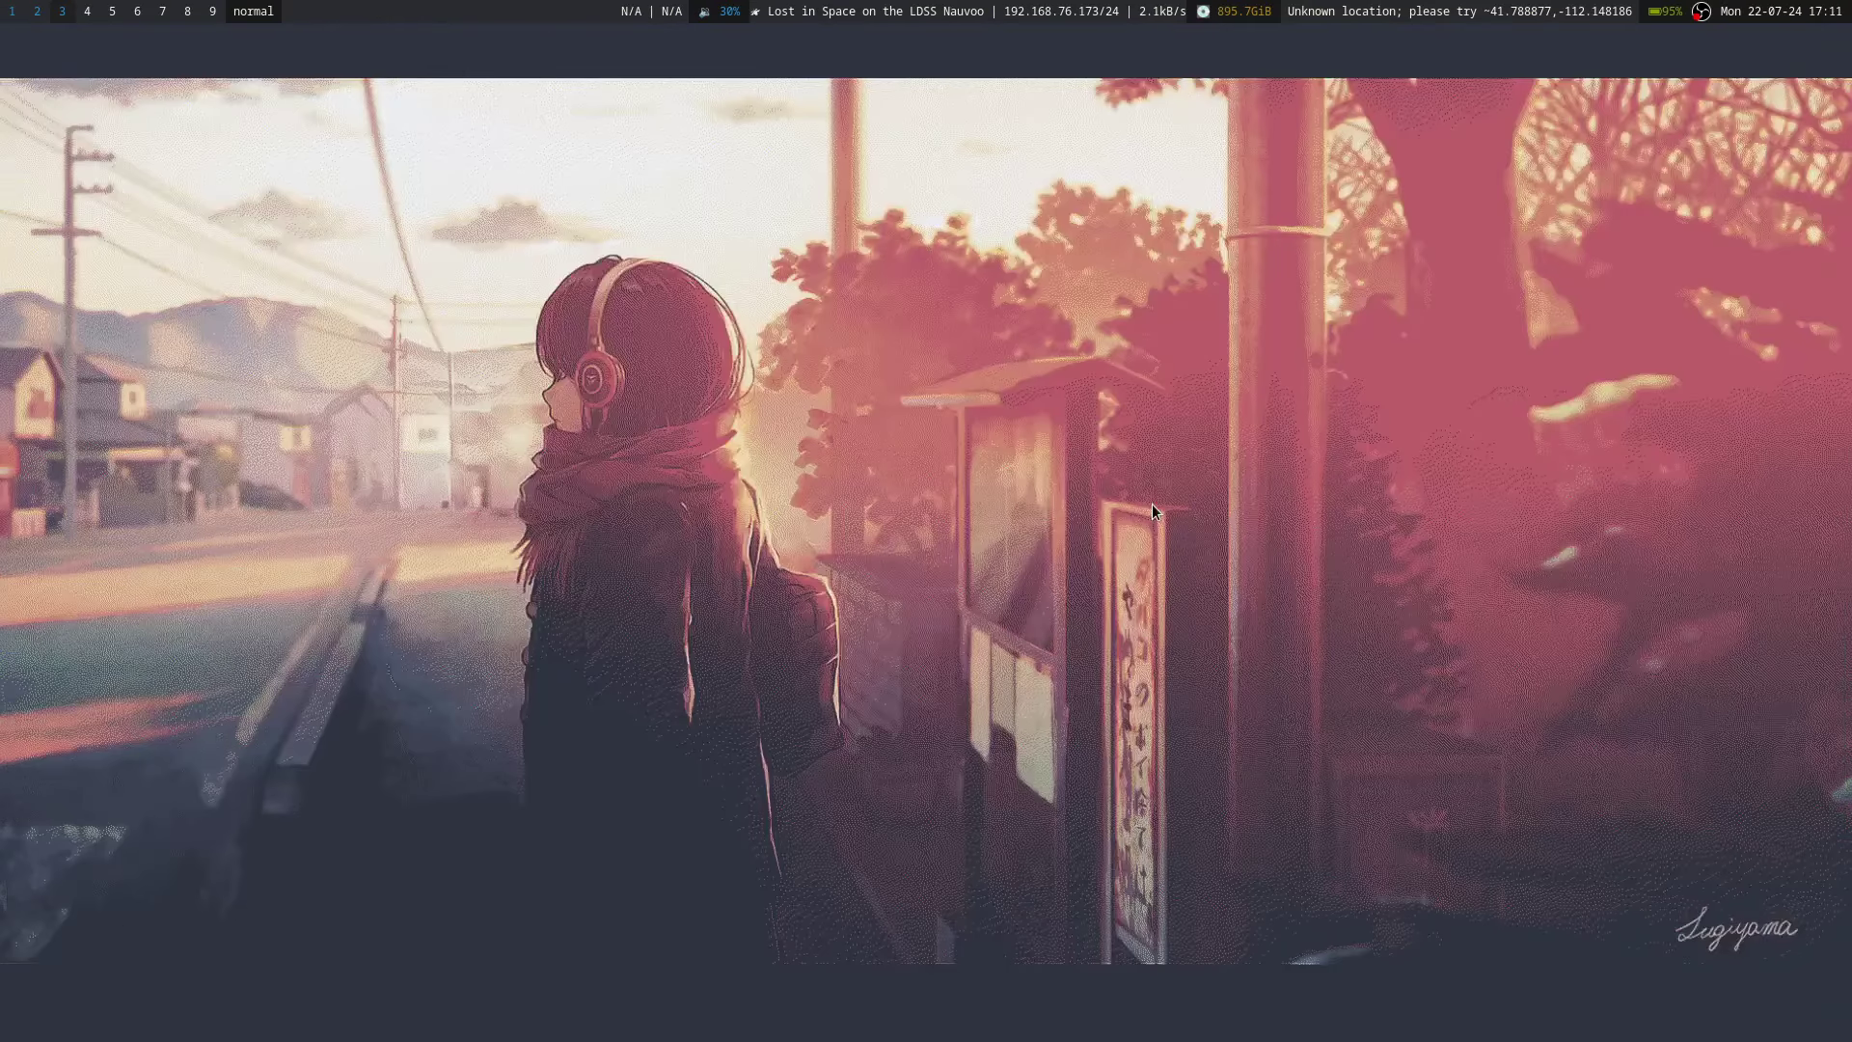
pyautogui.press('super+4')
pyautogui.press('super+w')
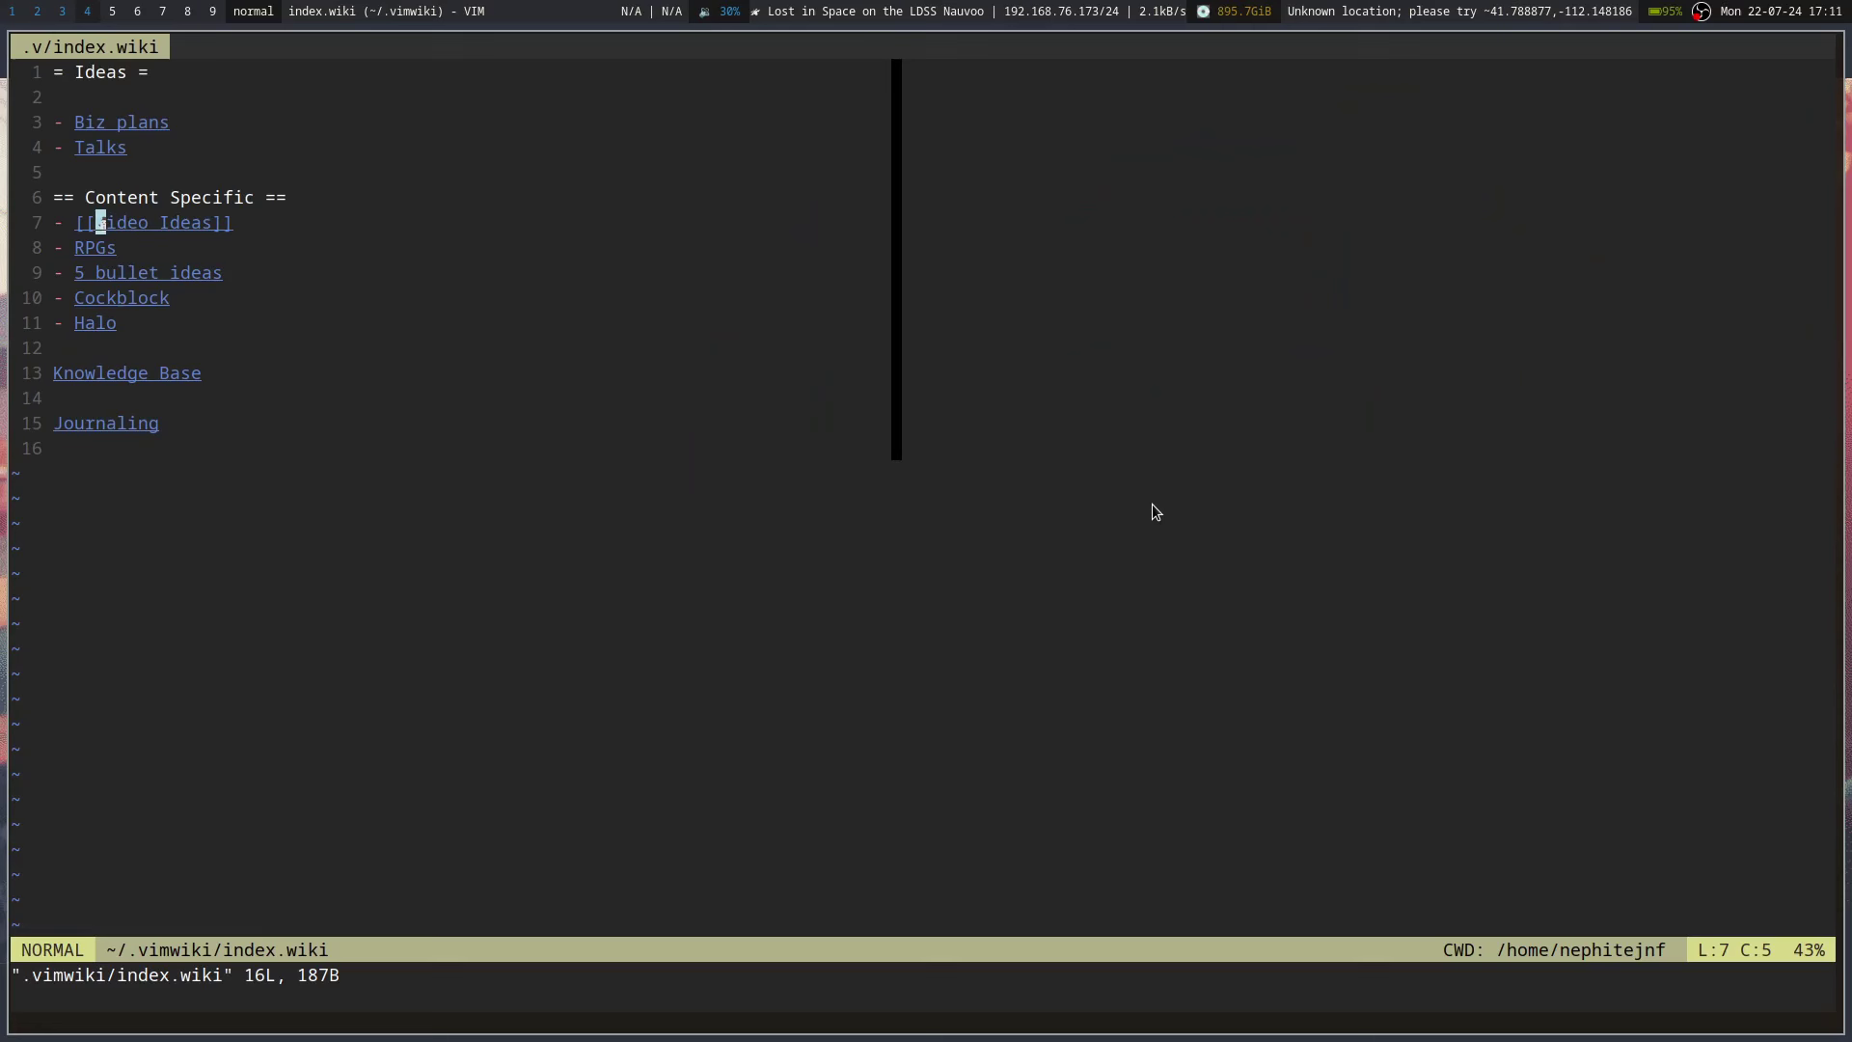
# - Browse the links on the wiki index and open the Halo page
pyautogui.press('k')
pyautogui.press('k')
pyautogui.press('k')
pyautogui.press('k')
pyautogui.press('j')
pyautogui.press('j')
pyautogui.press('j')
pyautogui.press('j')
pyautogui.press('j')
pyautogui.press('j')
pyautogui.press('j')
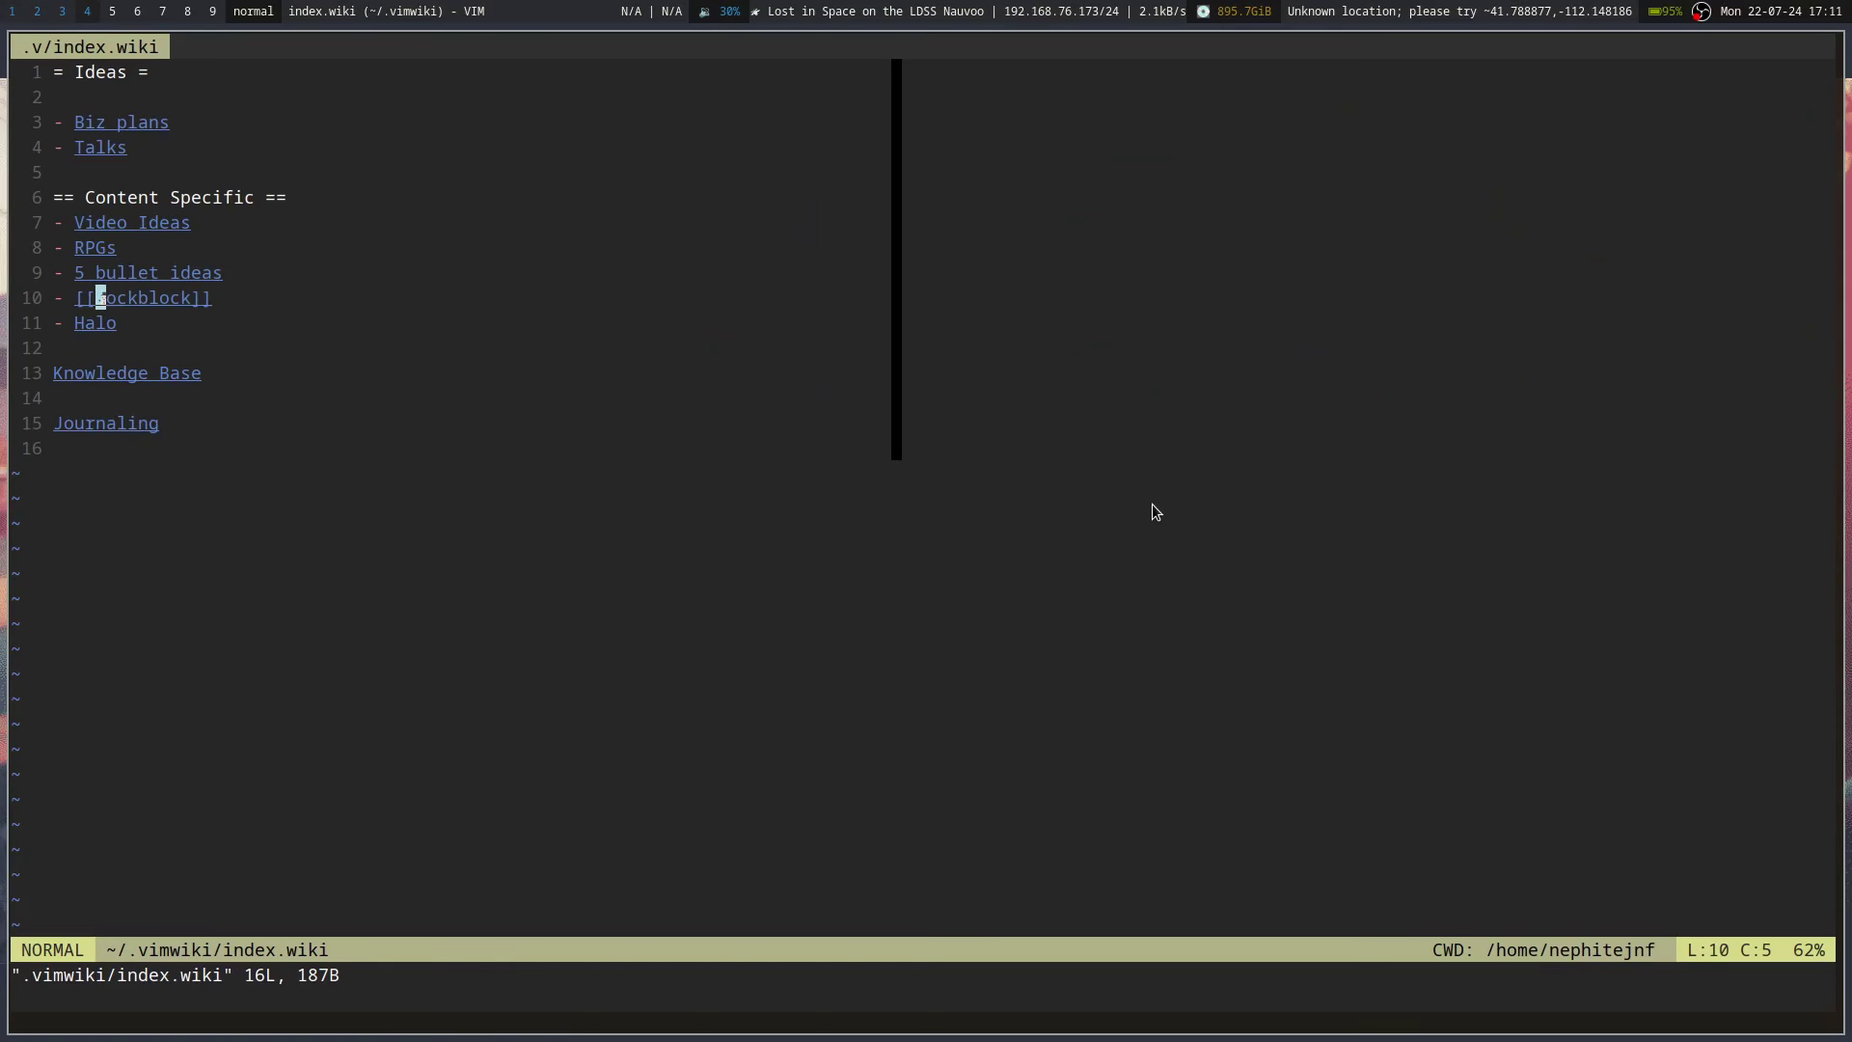
pyautogui.press('j')
pyautogui.press('Return')
# - View the Halo page from its Setting section at the start to the chapter links at the end
pyautogui.press('g')
pyautogui.press('g')
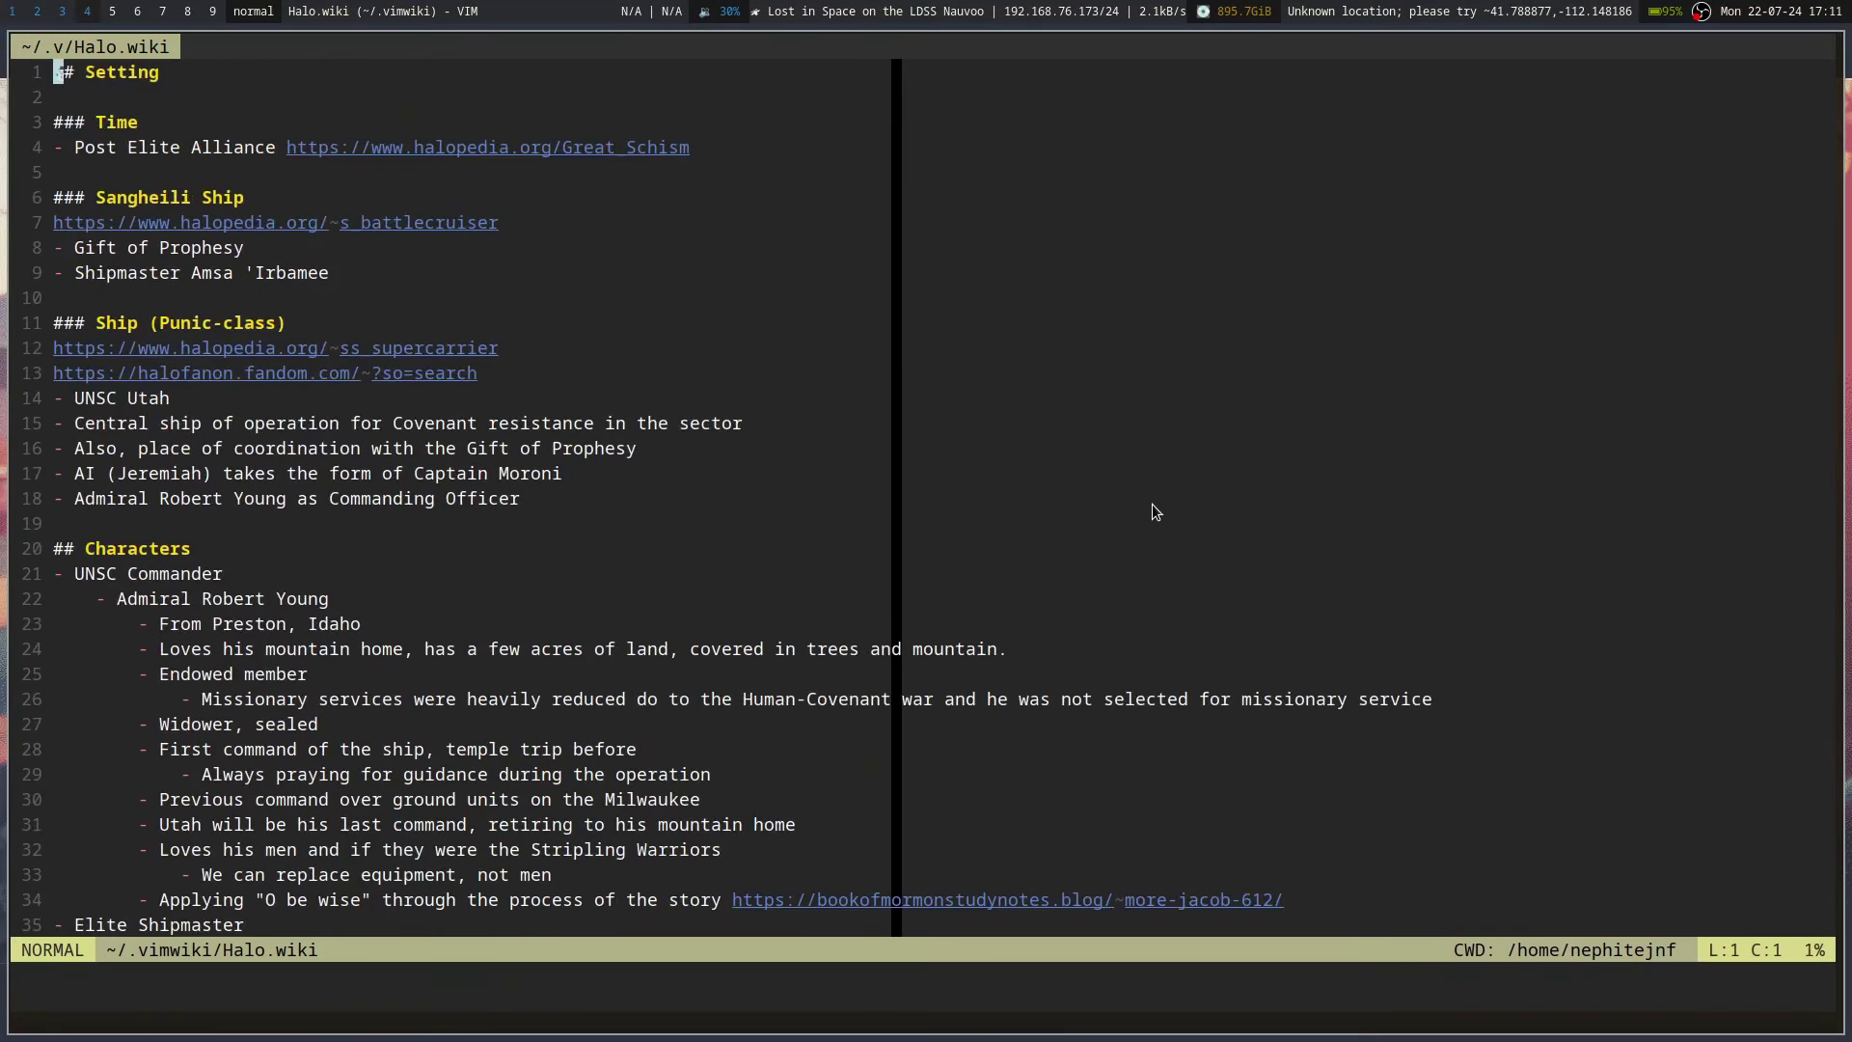
pyautogui.hotkey('shift', 'g')
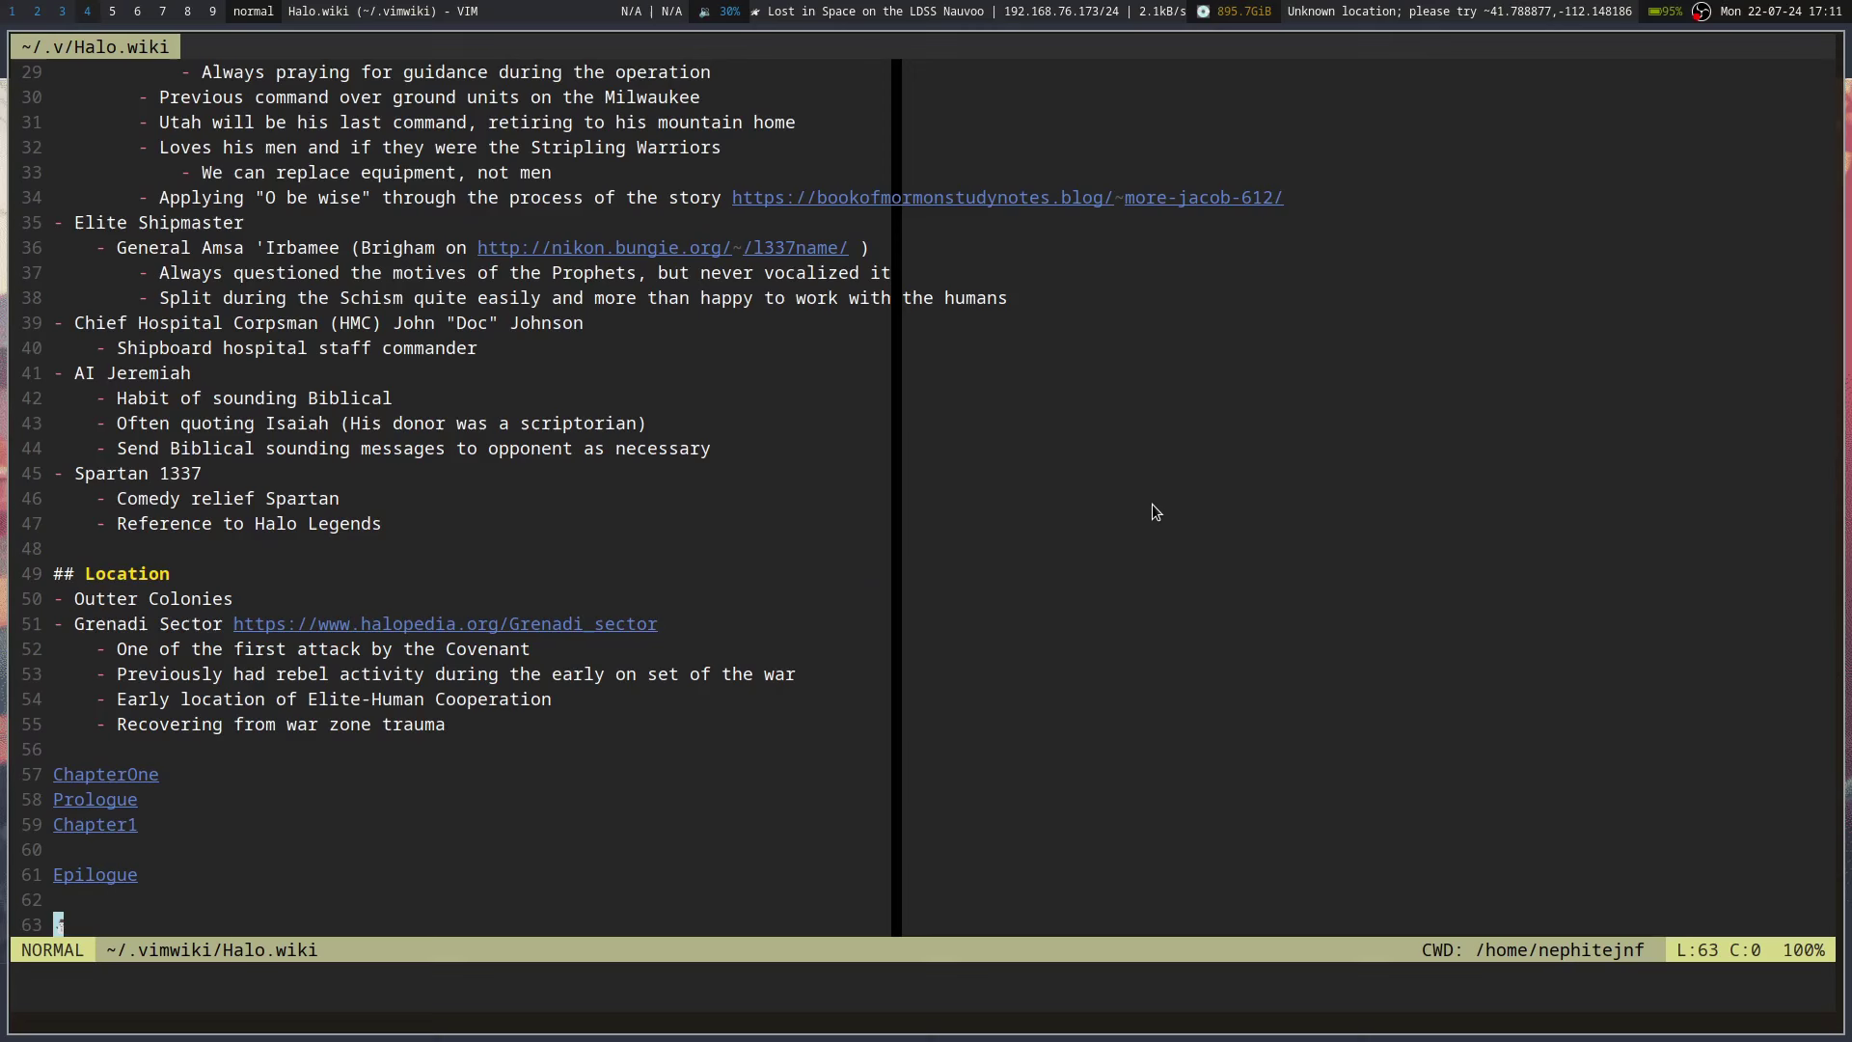
# - Move the cursor up to the ChapterOne link near the end of the Halo page
pyautogui.press('k')
pyautogui.press('k')
pyautogui.press('k')
pyautogui.press('k')
pyautogui.press('k')
pyautogui.press('k')
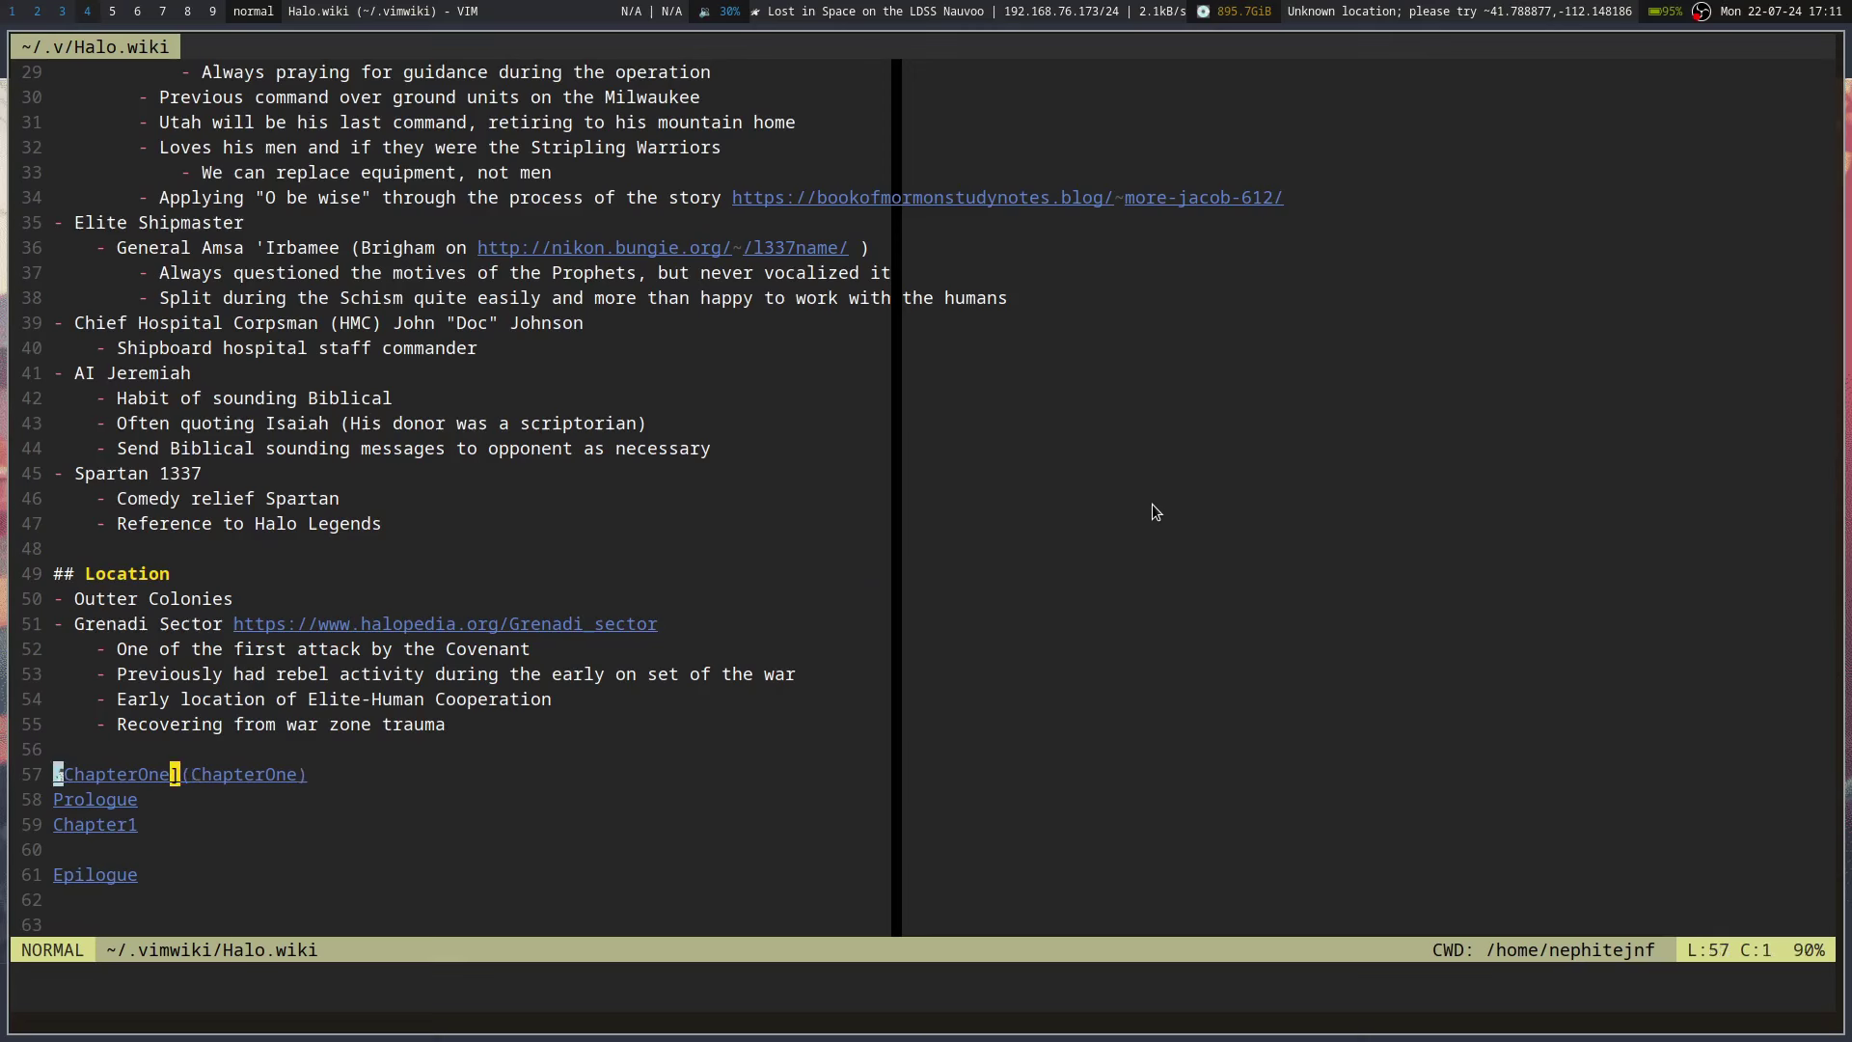
# - Go back to the wiki index and open the Knowledge Base page to look over its Notes links
pyautogui.press('BackSpace')
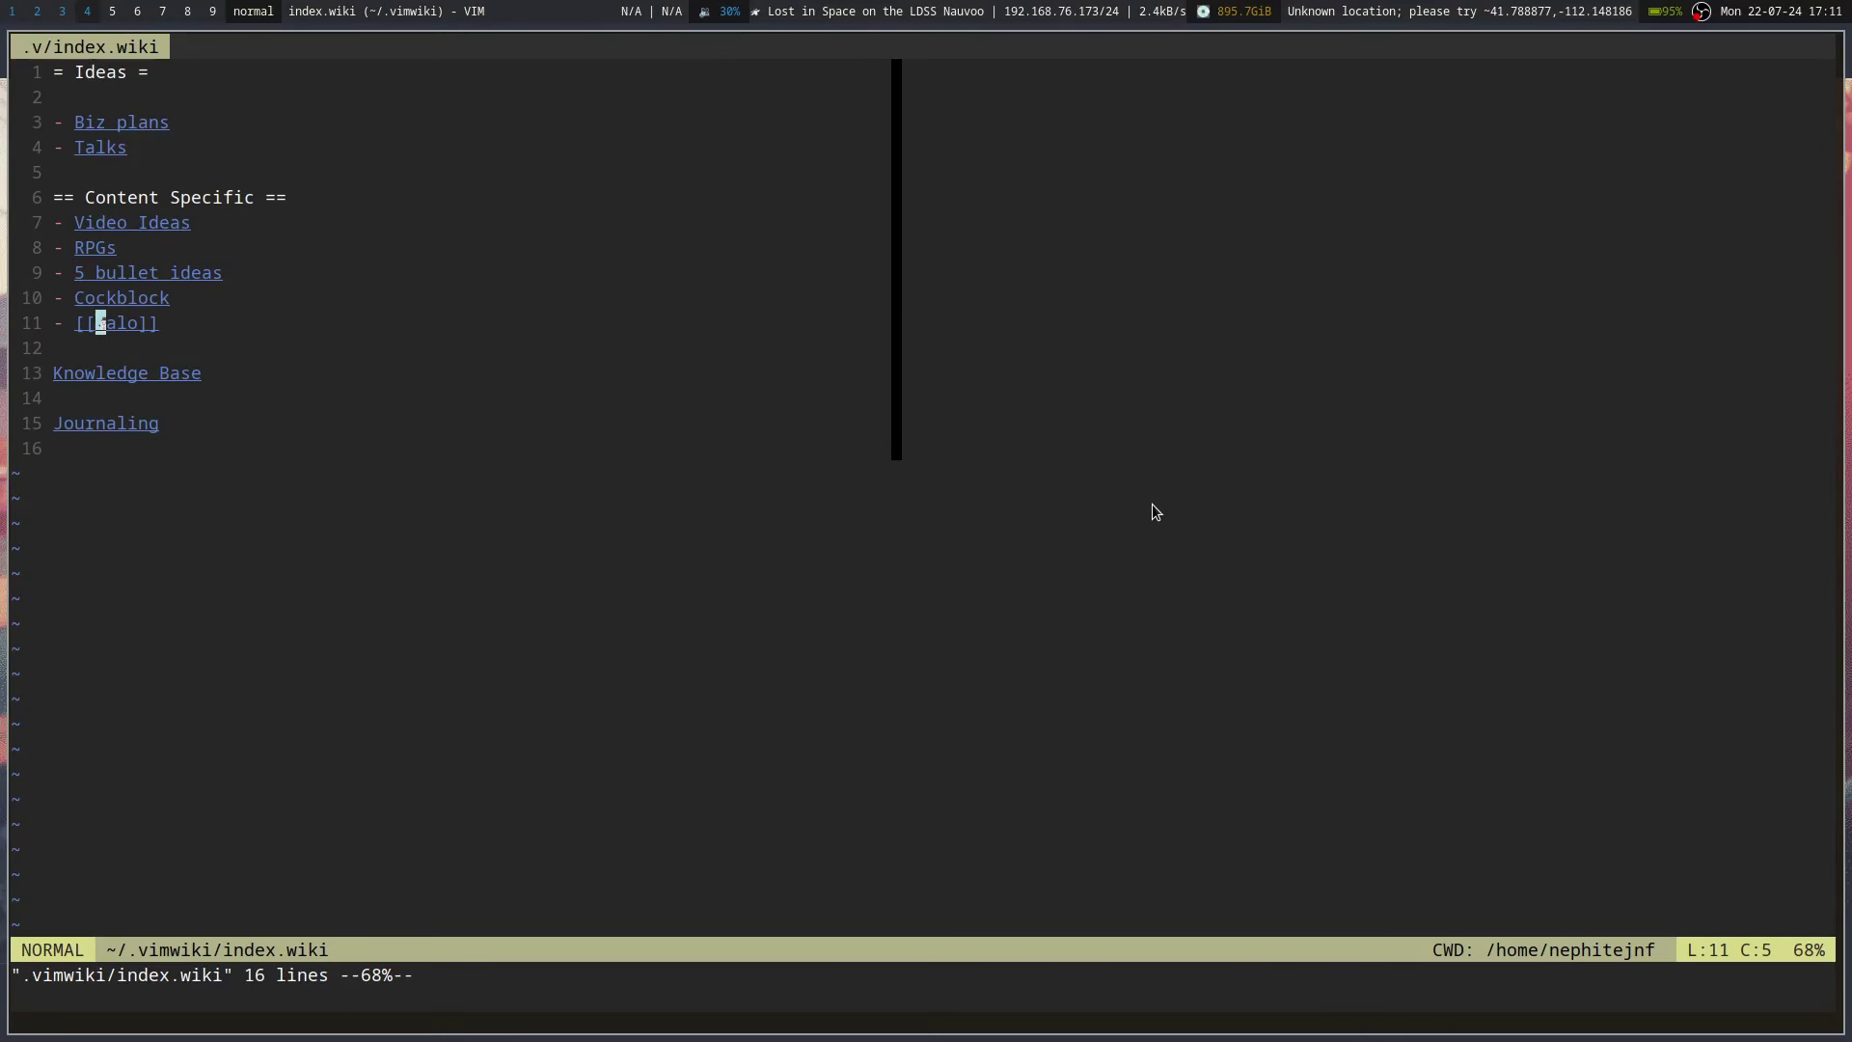
pyautogui.press('j')
pyautogui.press('j')
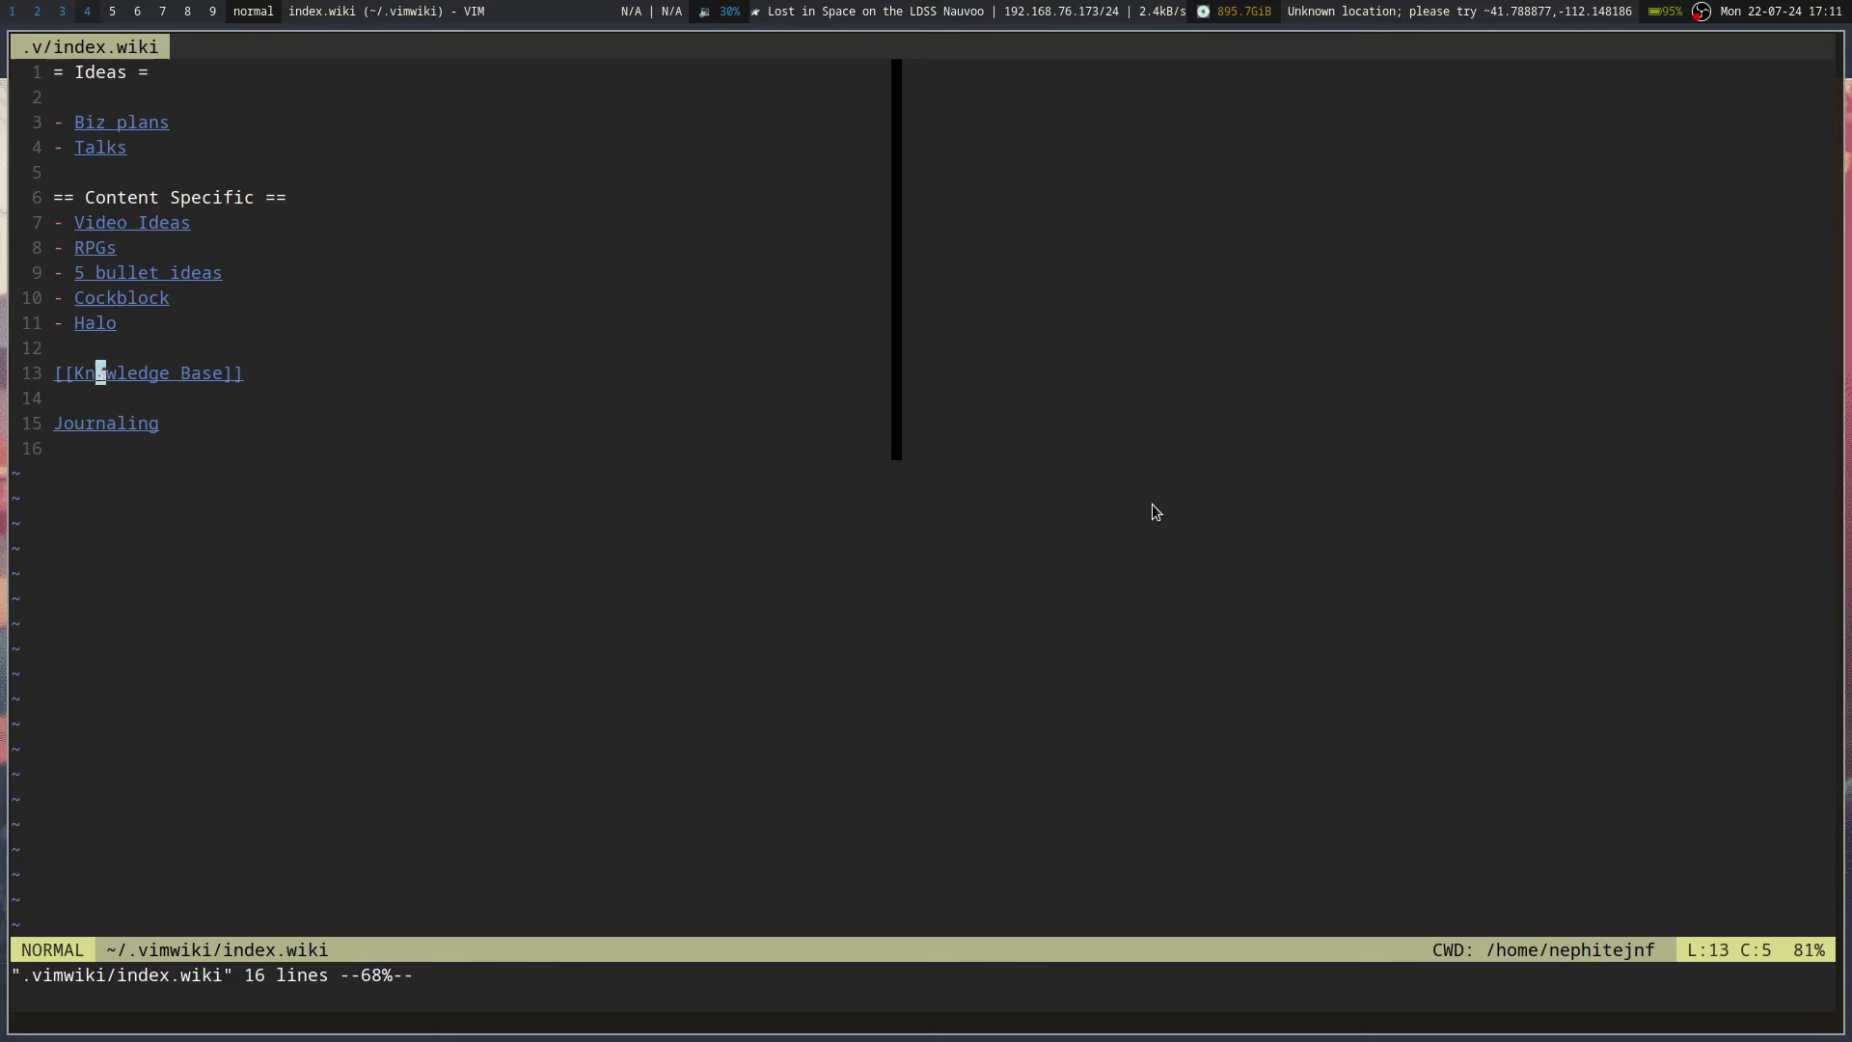
pyautogui.press('Return')
pyautogui.press('k')
pyautogui.press('k')
pyautogui.press('k')
pyautogui.press('k')
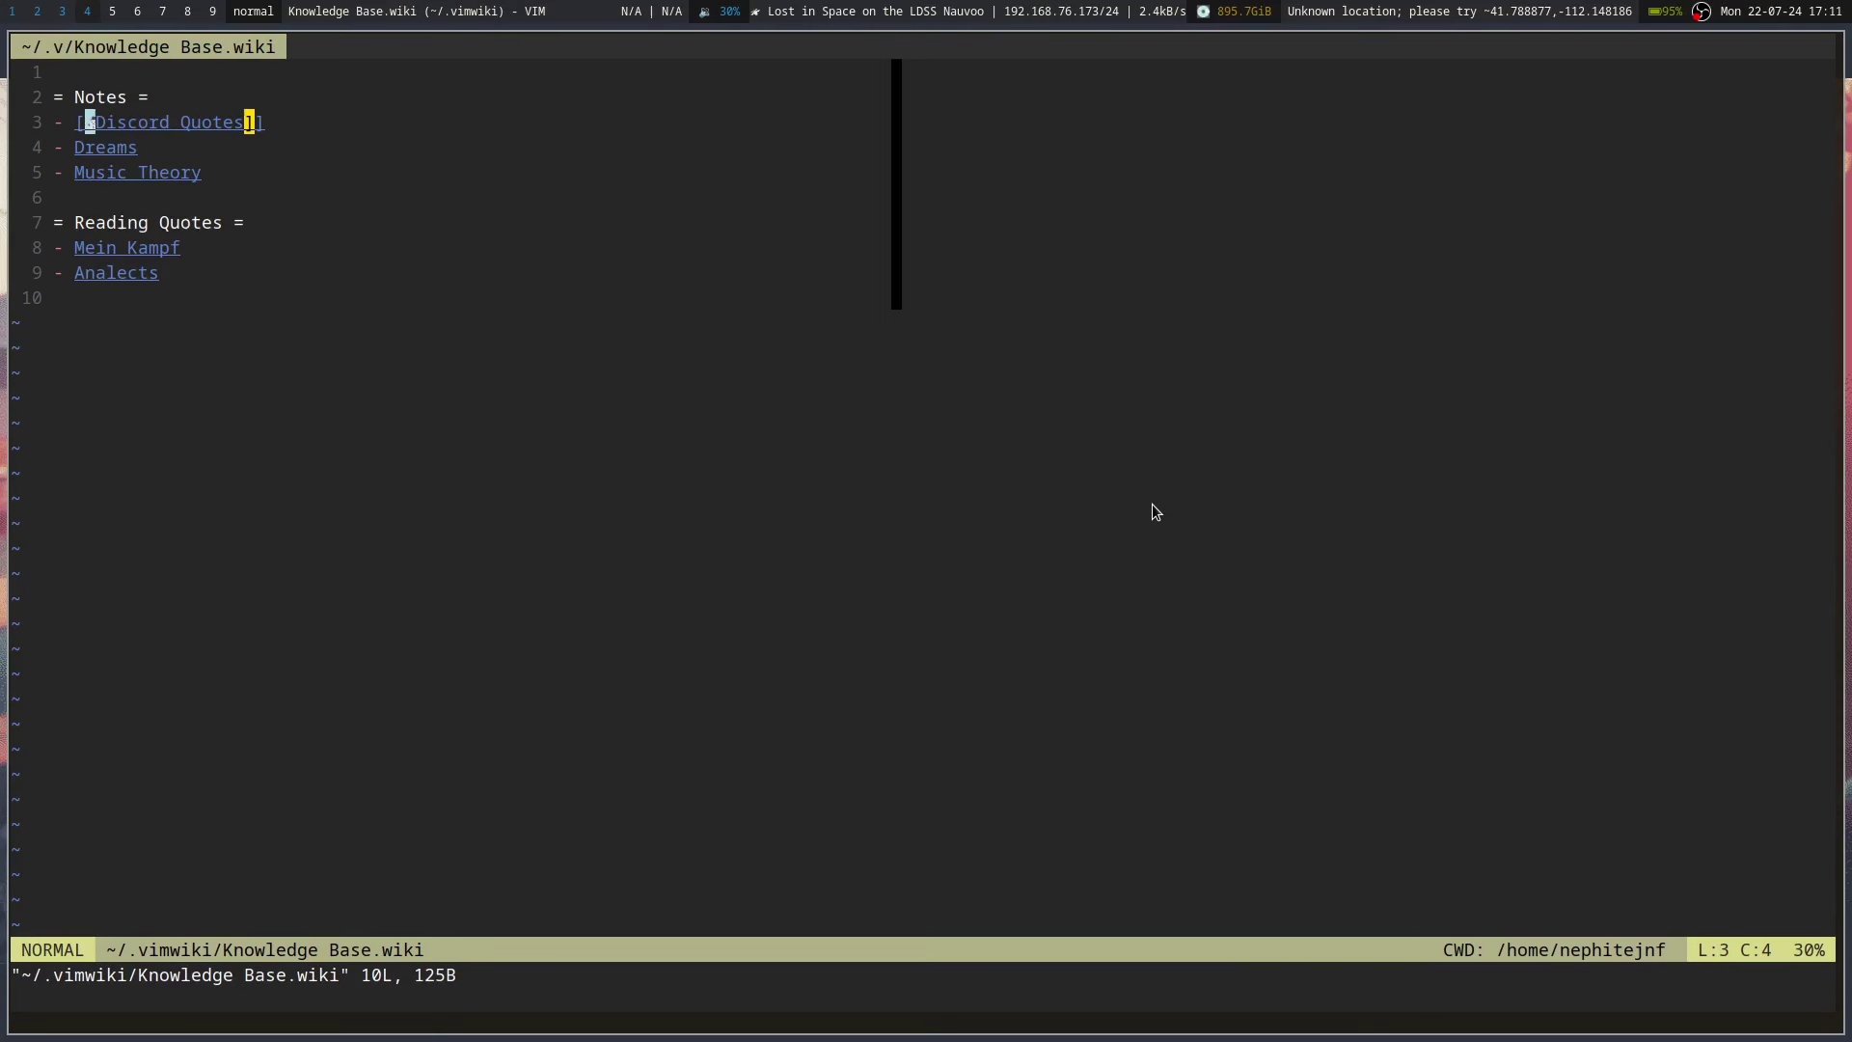
# - Return to the wiki index, visit the Journaling page and go back to the index
pyautogui.press('BackSpace')
pyautogui.press('j')
pyautogui.press('j')
pyautogui.press('Return')
pyautogui.press('BackSpace')
# - Open the Talks page from the index, look over its two links and return to the index
pyautogui.press('k')
pyautogui.press('k')
pyautogui.press('k')
pyautogui.press('k')
pyautogui.press('k')
pyautogui.press('k')
pyautogui.press('k')
pyautogui.press('k')
pyautogui.press('k')
pyautogui.press('k')
pyautogui.press('k')
pyautogui.press('Return')
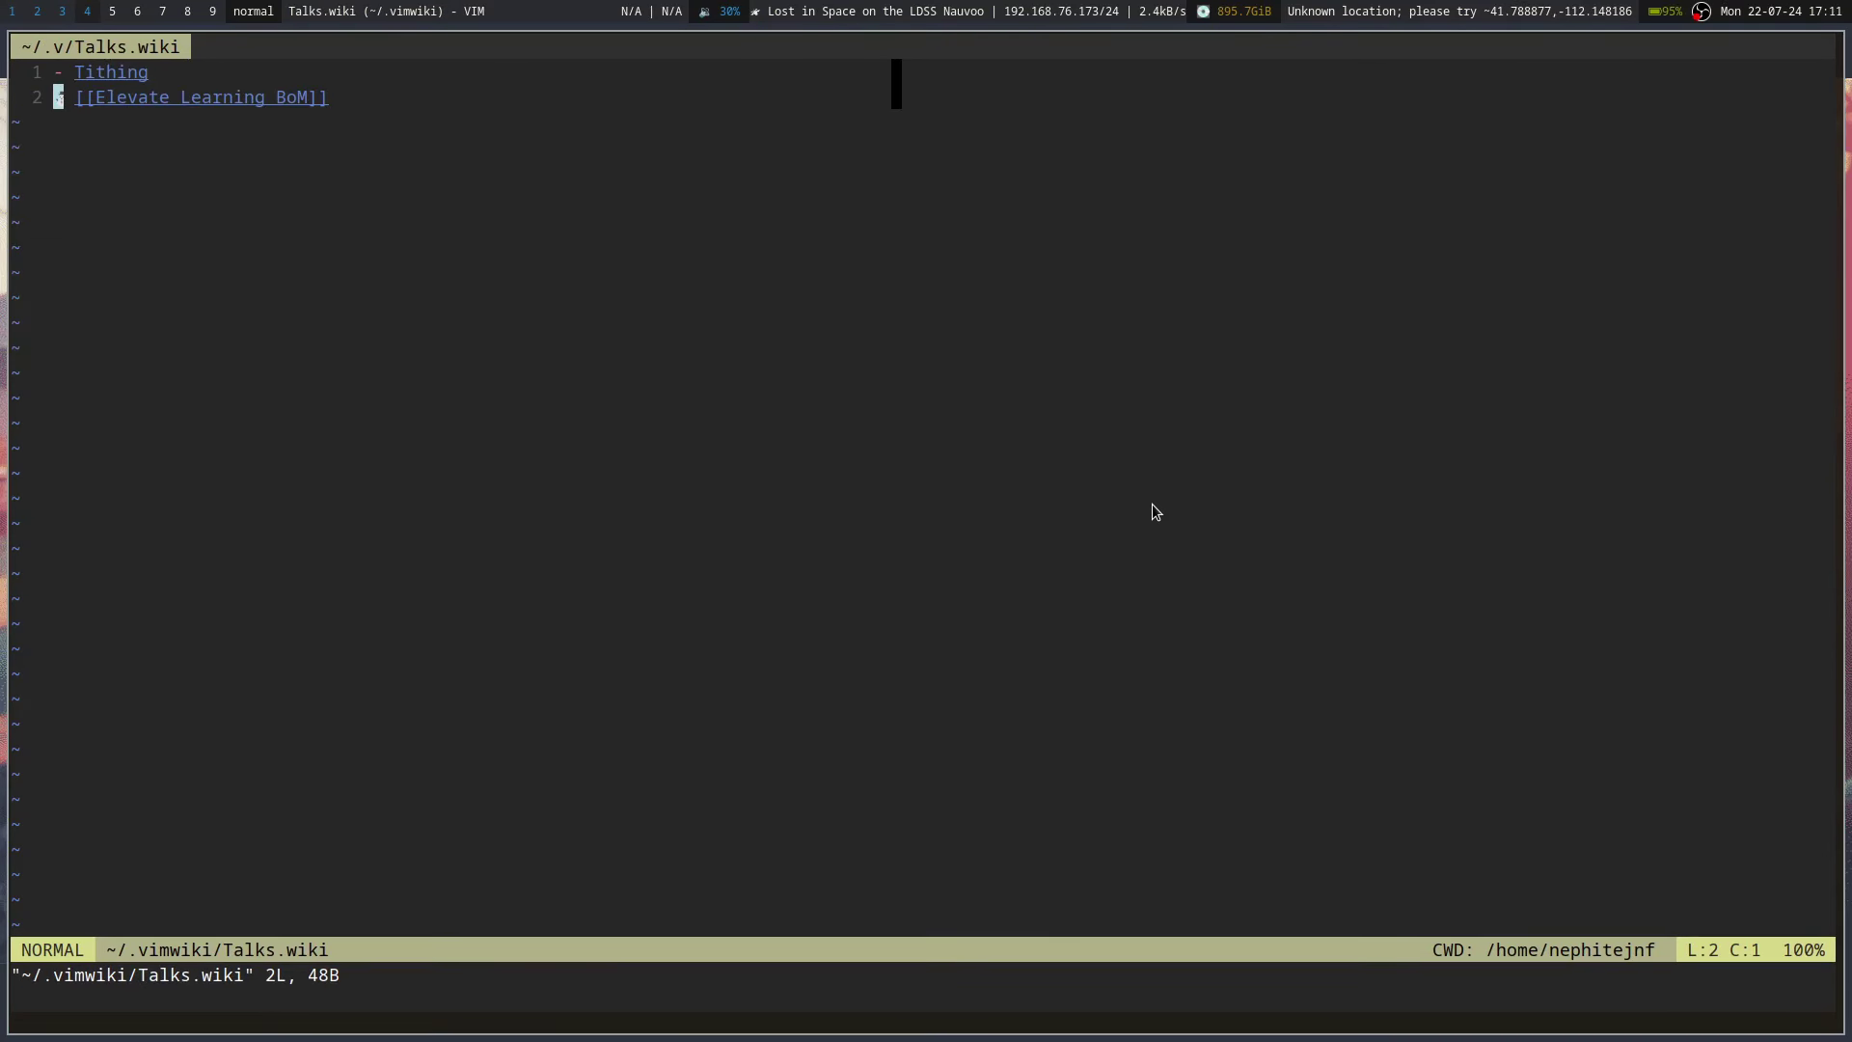
pyautogui.press('k')
pyautogui.press('j')
pyautogui.press('k')
pyautogui.press('BackSpace')
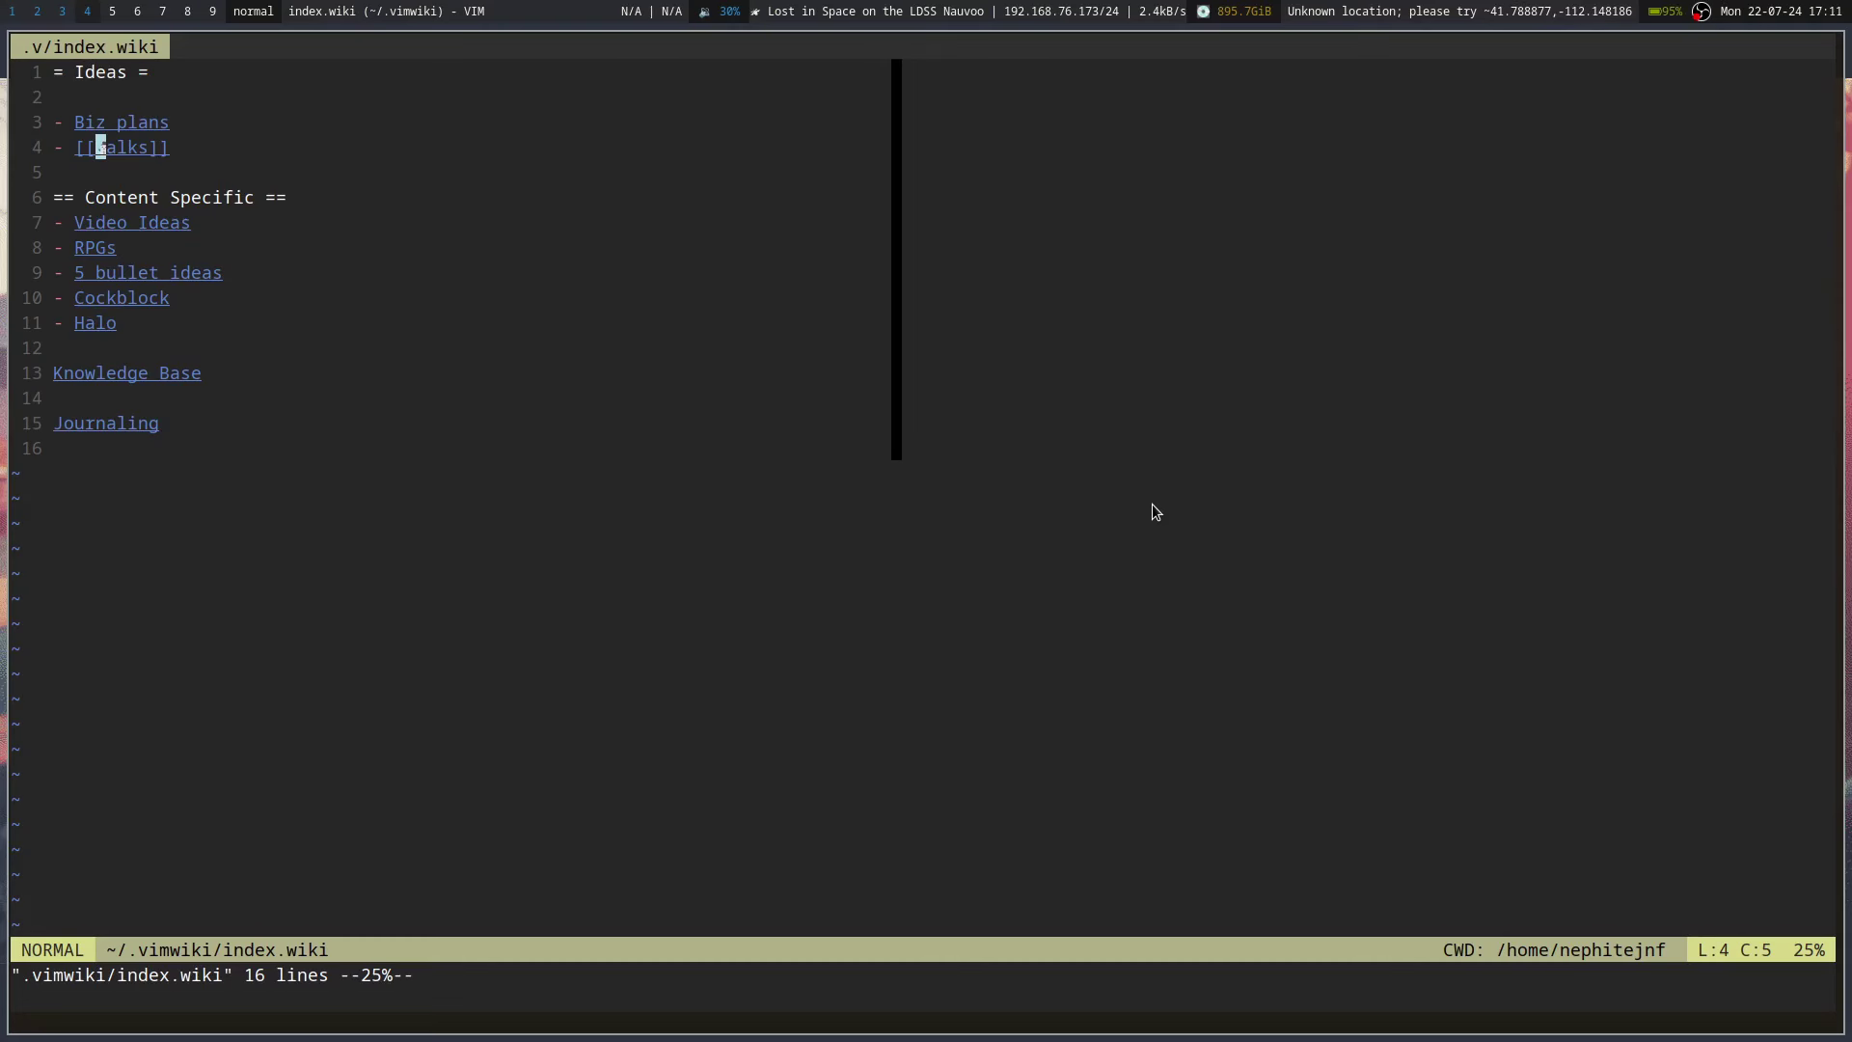
# - Start a terminal on workspace 5 and open the Documents/Obsidian folder in Neovim
pyautogui.press('super+5')
pyautogui.press('super+Return')
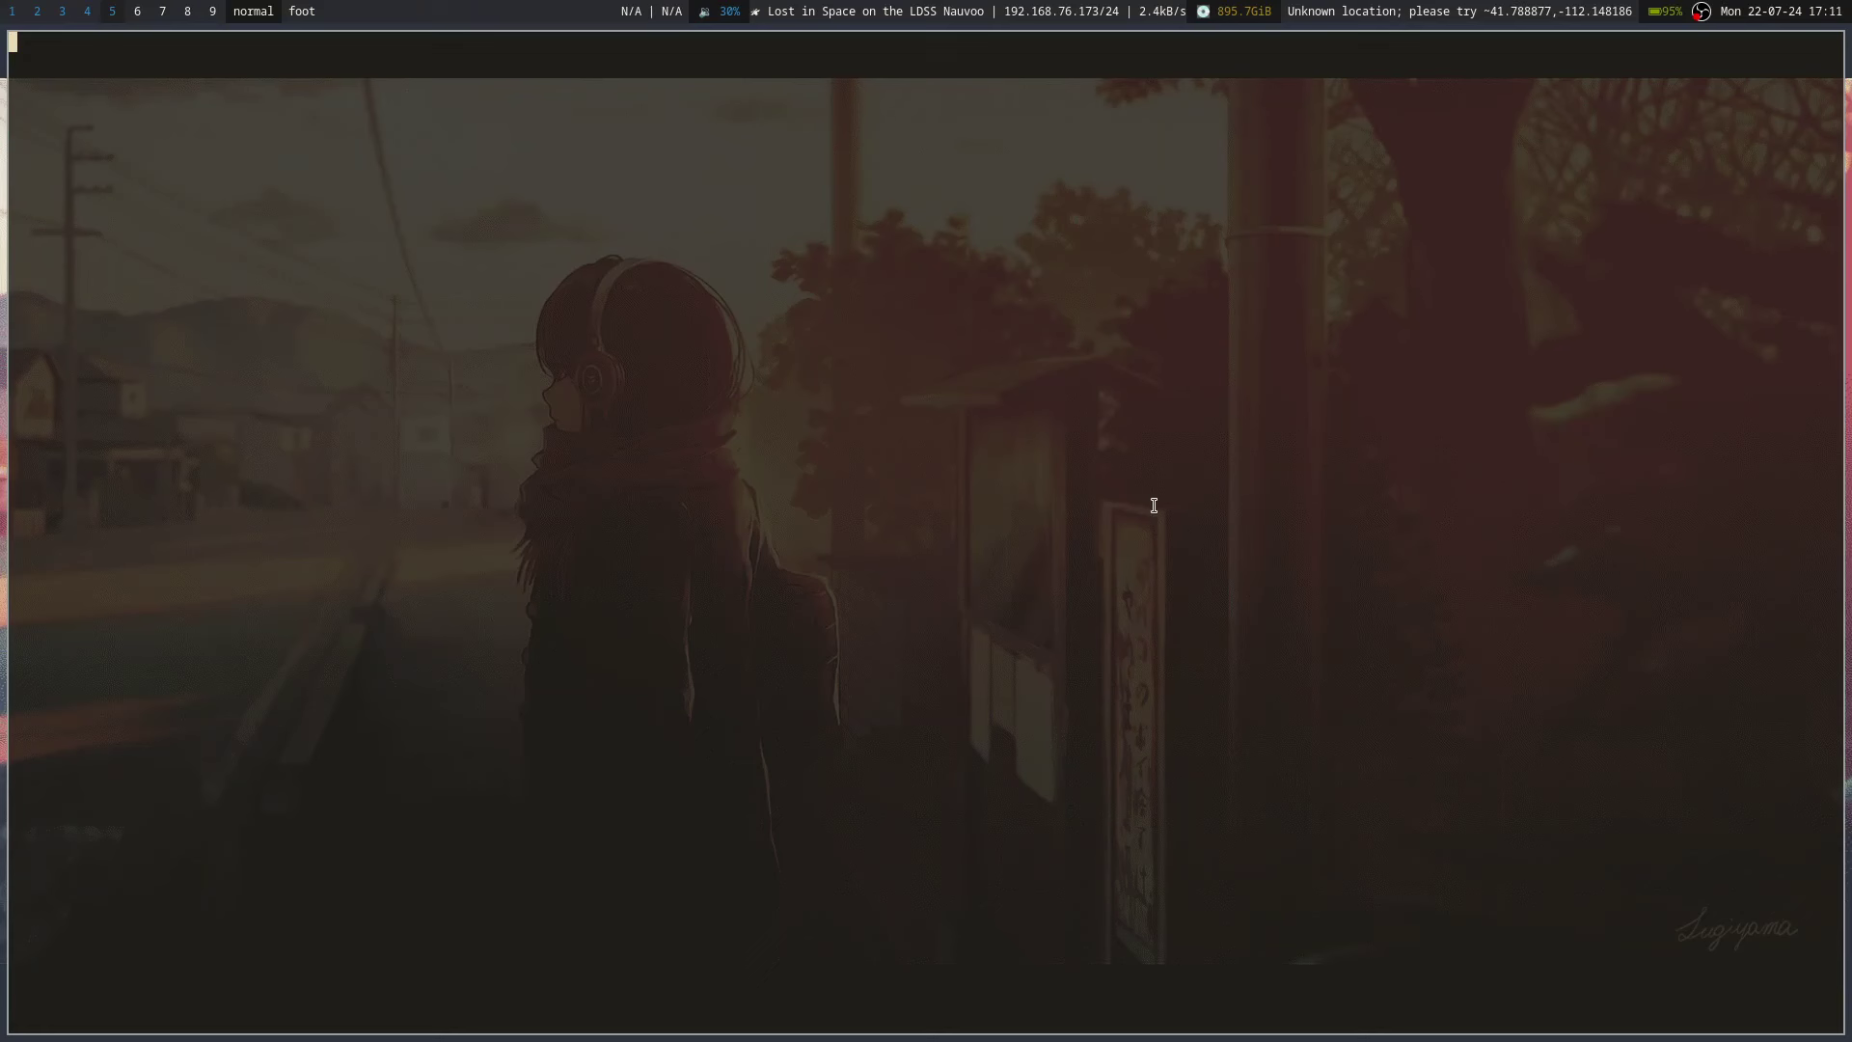
pyautogui.write('nvim')
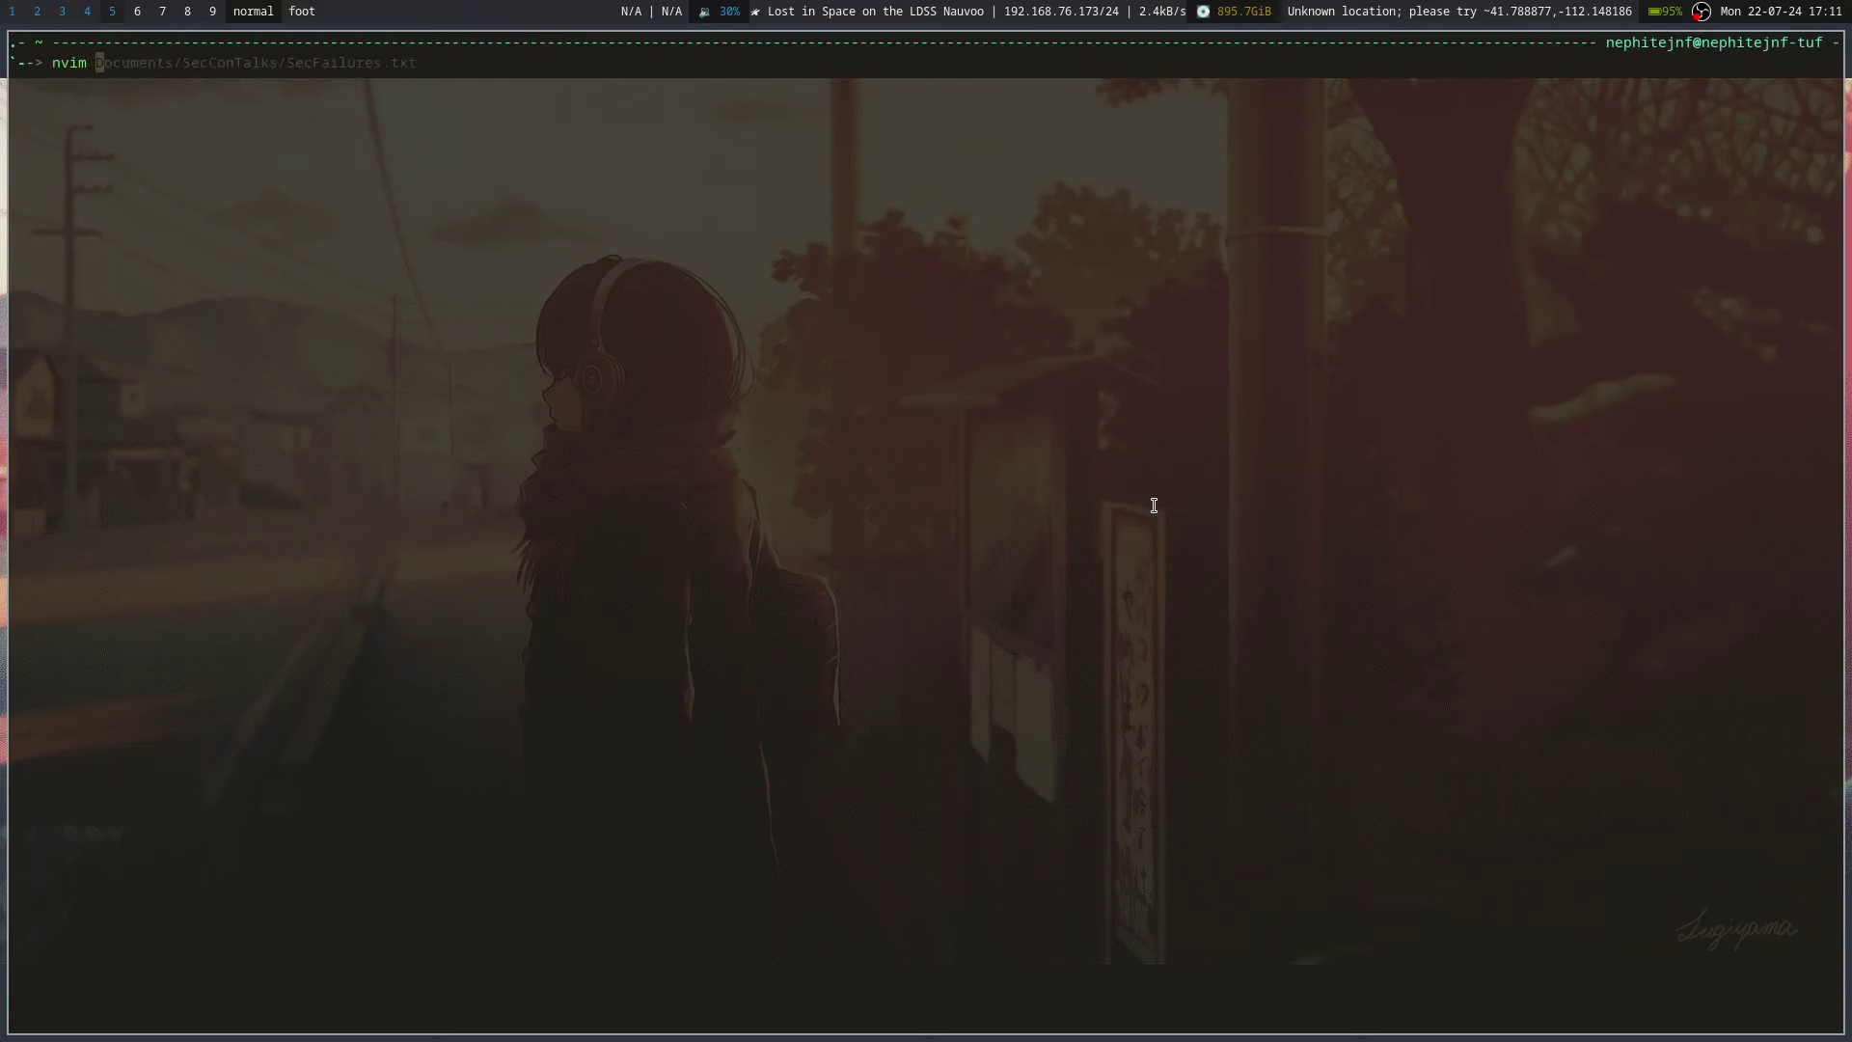
pyautogui.write(' Documents/Obs')
pyautogui.press('Tab')
pyautogui.press('Return')
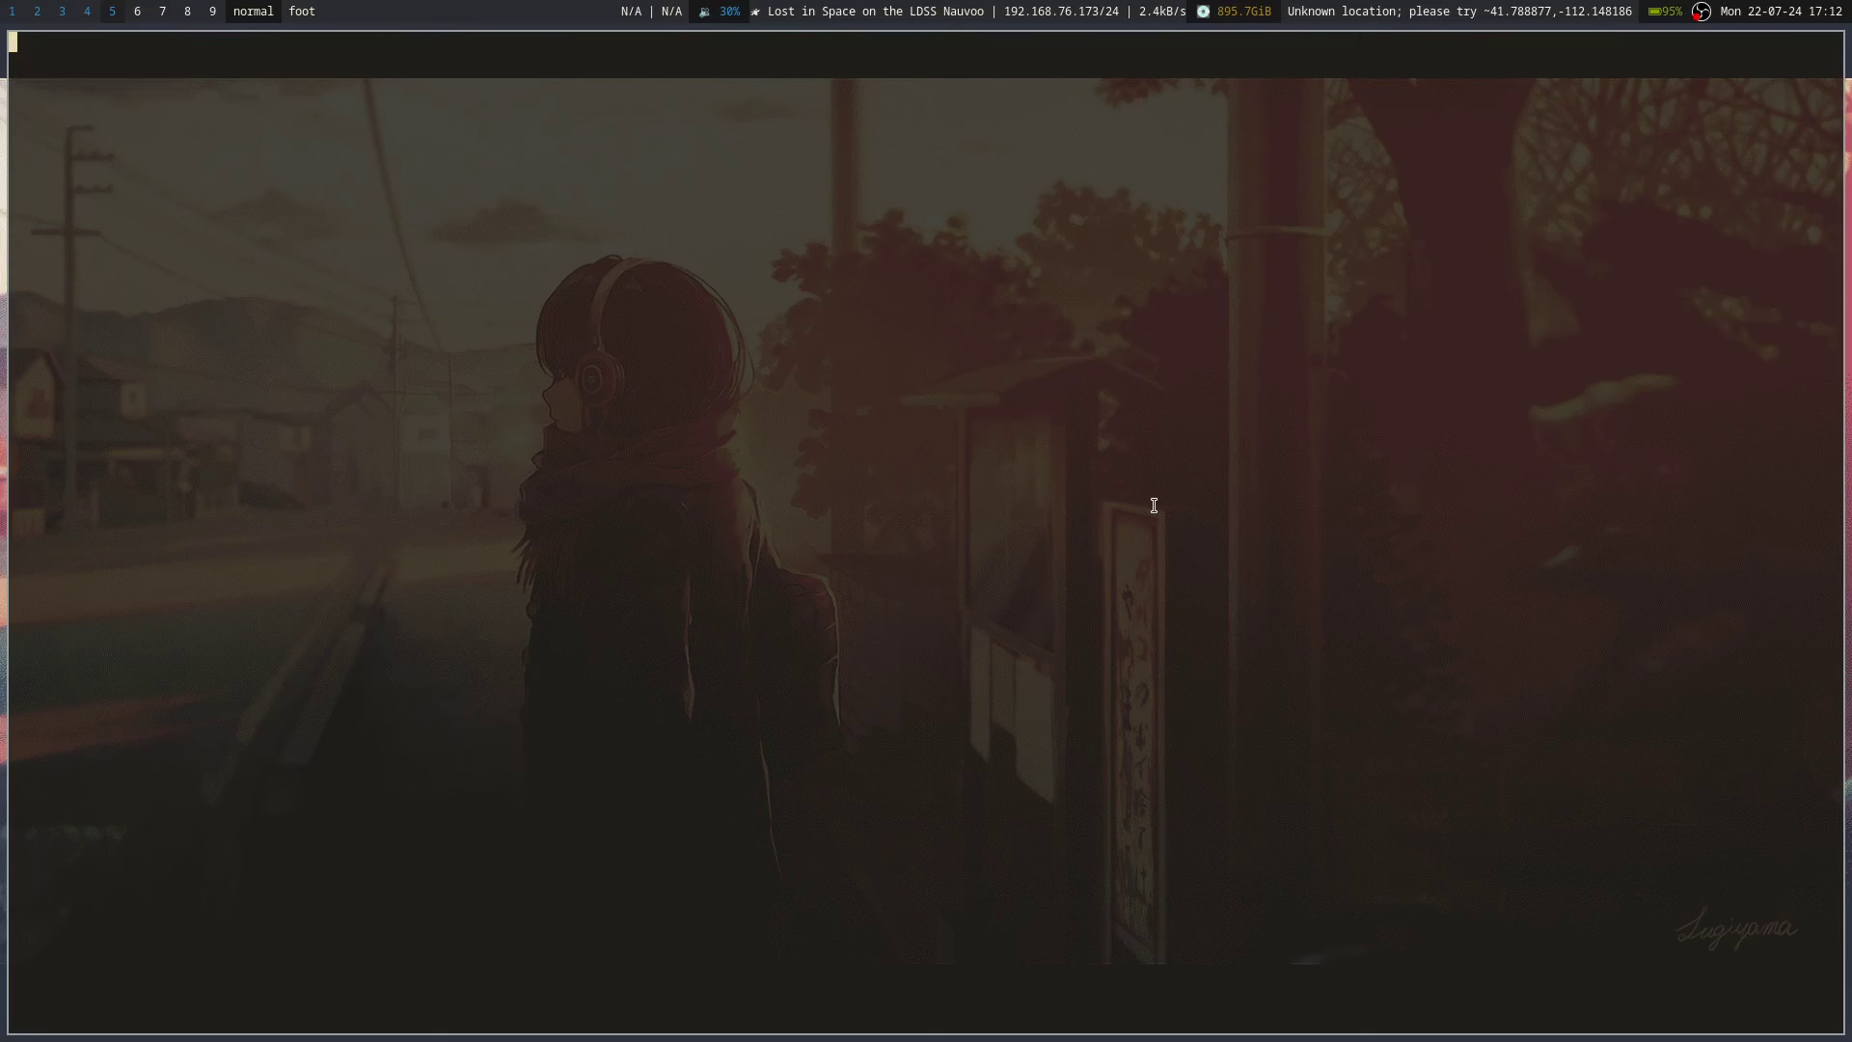
# - Browse the Obsidian directory listing into the Church folder and its nested Church subfolder
pyautogui.press('j')
pyautogui.press('j')
pyautogui.press('j')
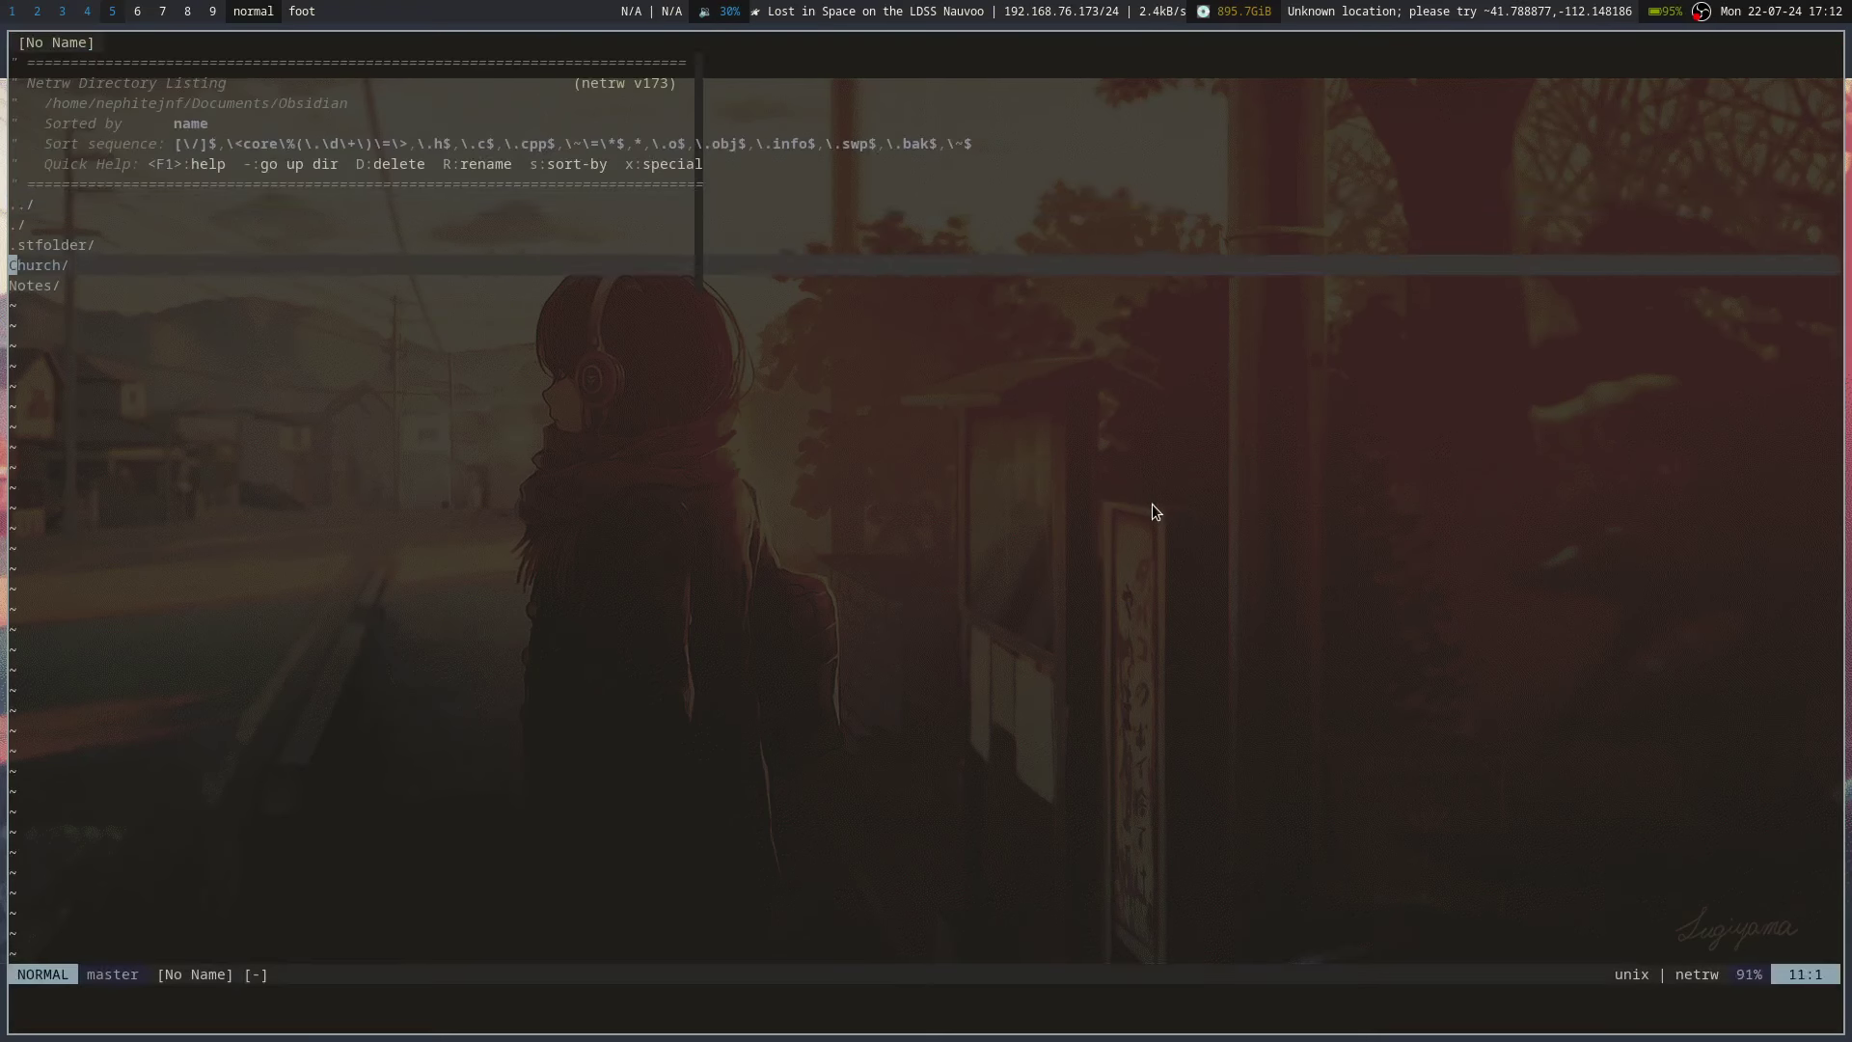
pyautogui.press('j')
pyautogui.press('k')
pyautogui.press('Return')
pyautogui.press('j')
pyautogui.press('j')
pyautogui.press('j')
pyautogui.press('Return')
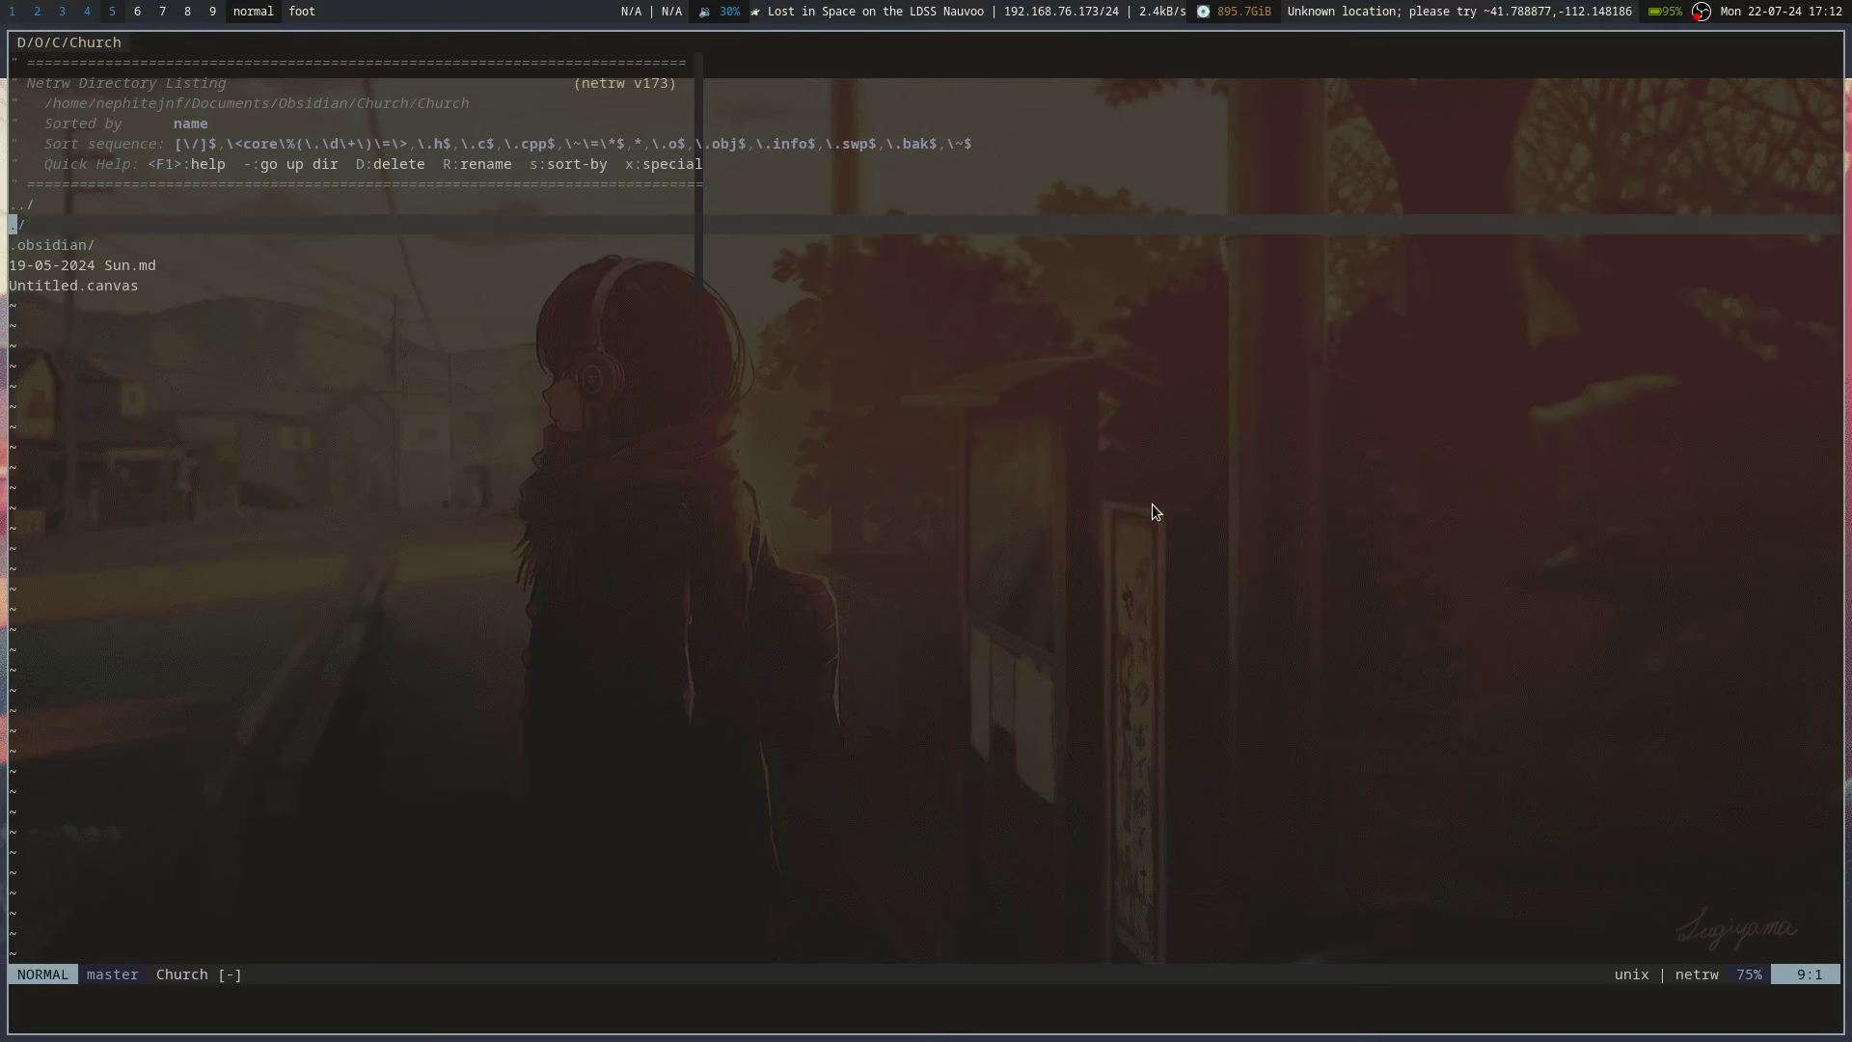
# - Open the note 19-05-2024 Sun.md and look through its bullet points down to its hashtags
pyautogui.press('j')
pyautogui.press('j')
pyautogui.press('j')
pyautogui.press('j')
pyautogui.press('k')
pyautogui.press('k')
pyautogui.press('j')
pyautogui.press('Return')
pyautogui.press('j')
pyautogui.press('j')
pyautogui.press('j')
pyautogui.press('j')
pyautogui.press('j')
pyautogui.press('j')
pyautogui.press('j')
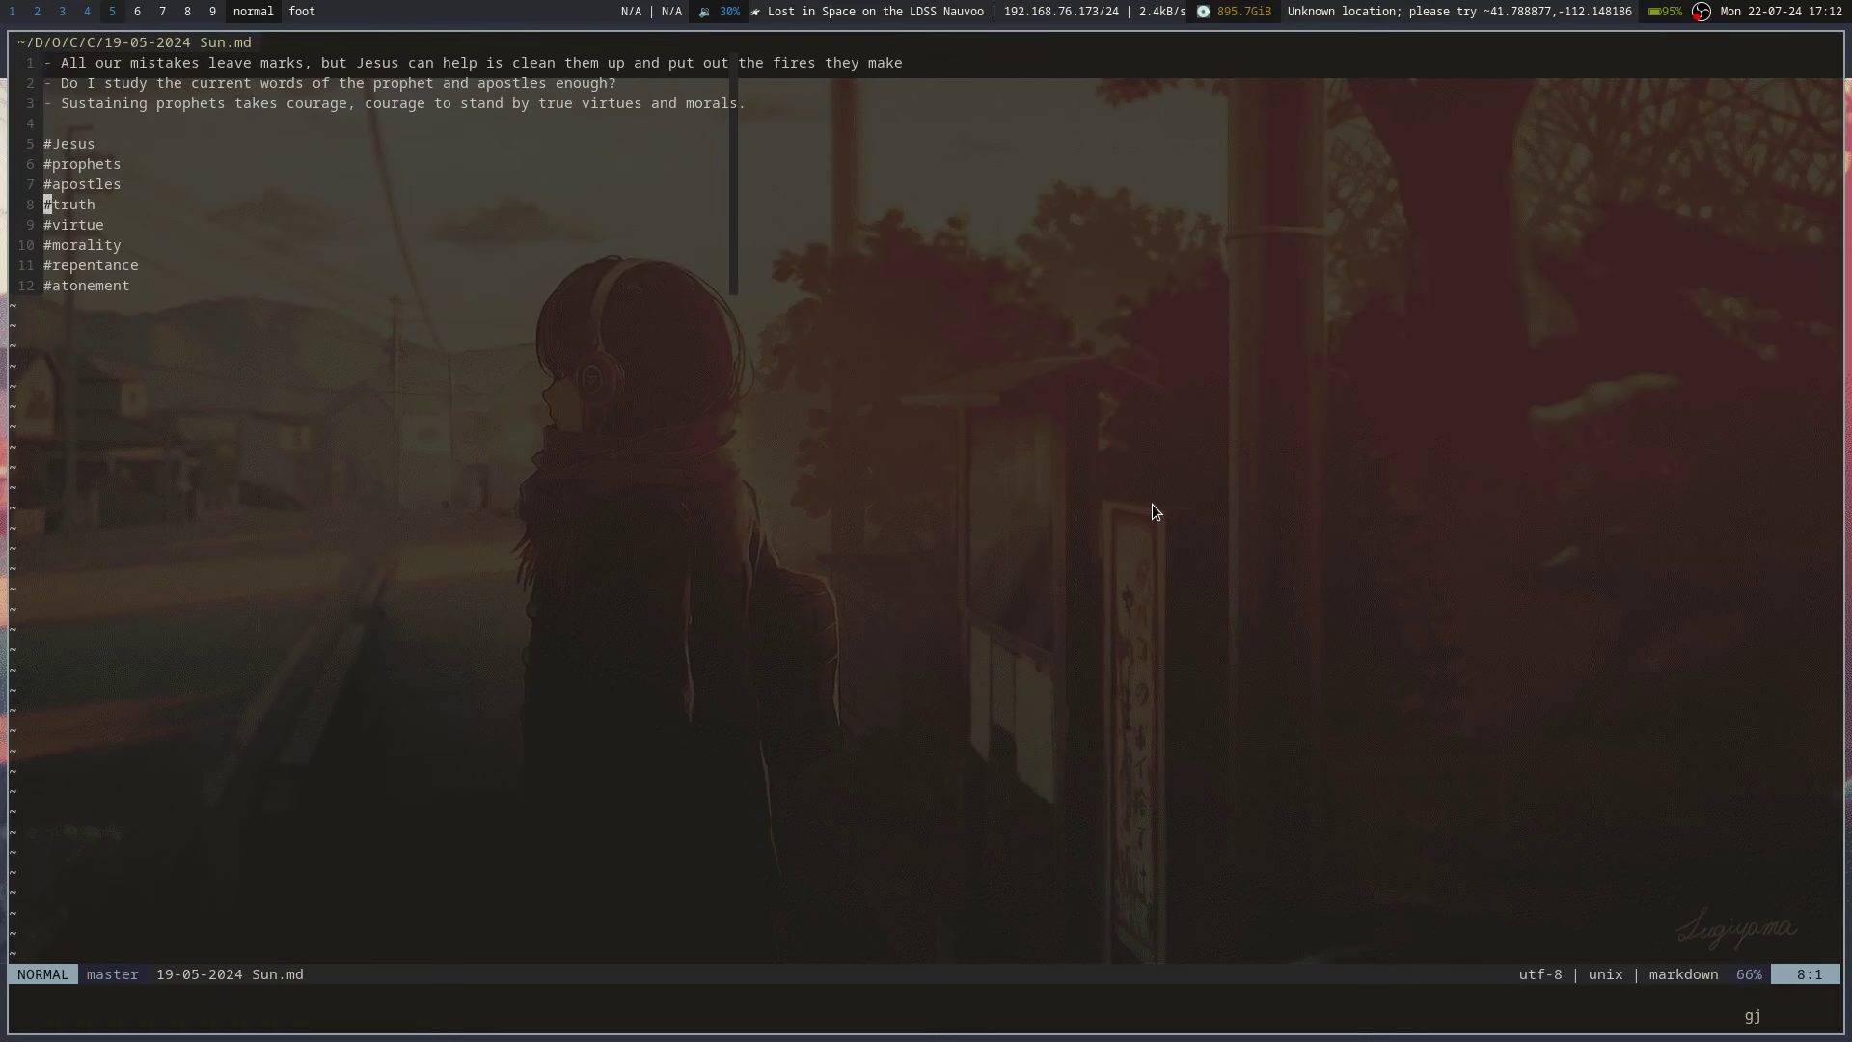
# - Enter the quit command (:q) in Neovim and switch to the Vimwiki window on workspace 4
pyautogui.press('$')
pyautogui.press(':')
pyautogui.write('q')
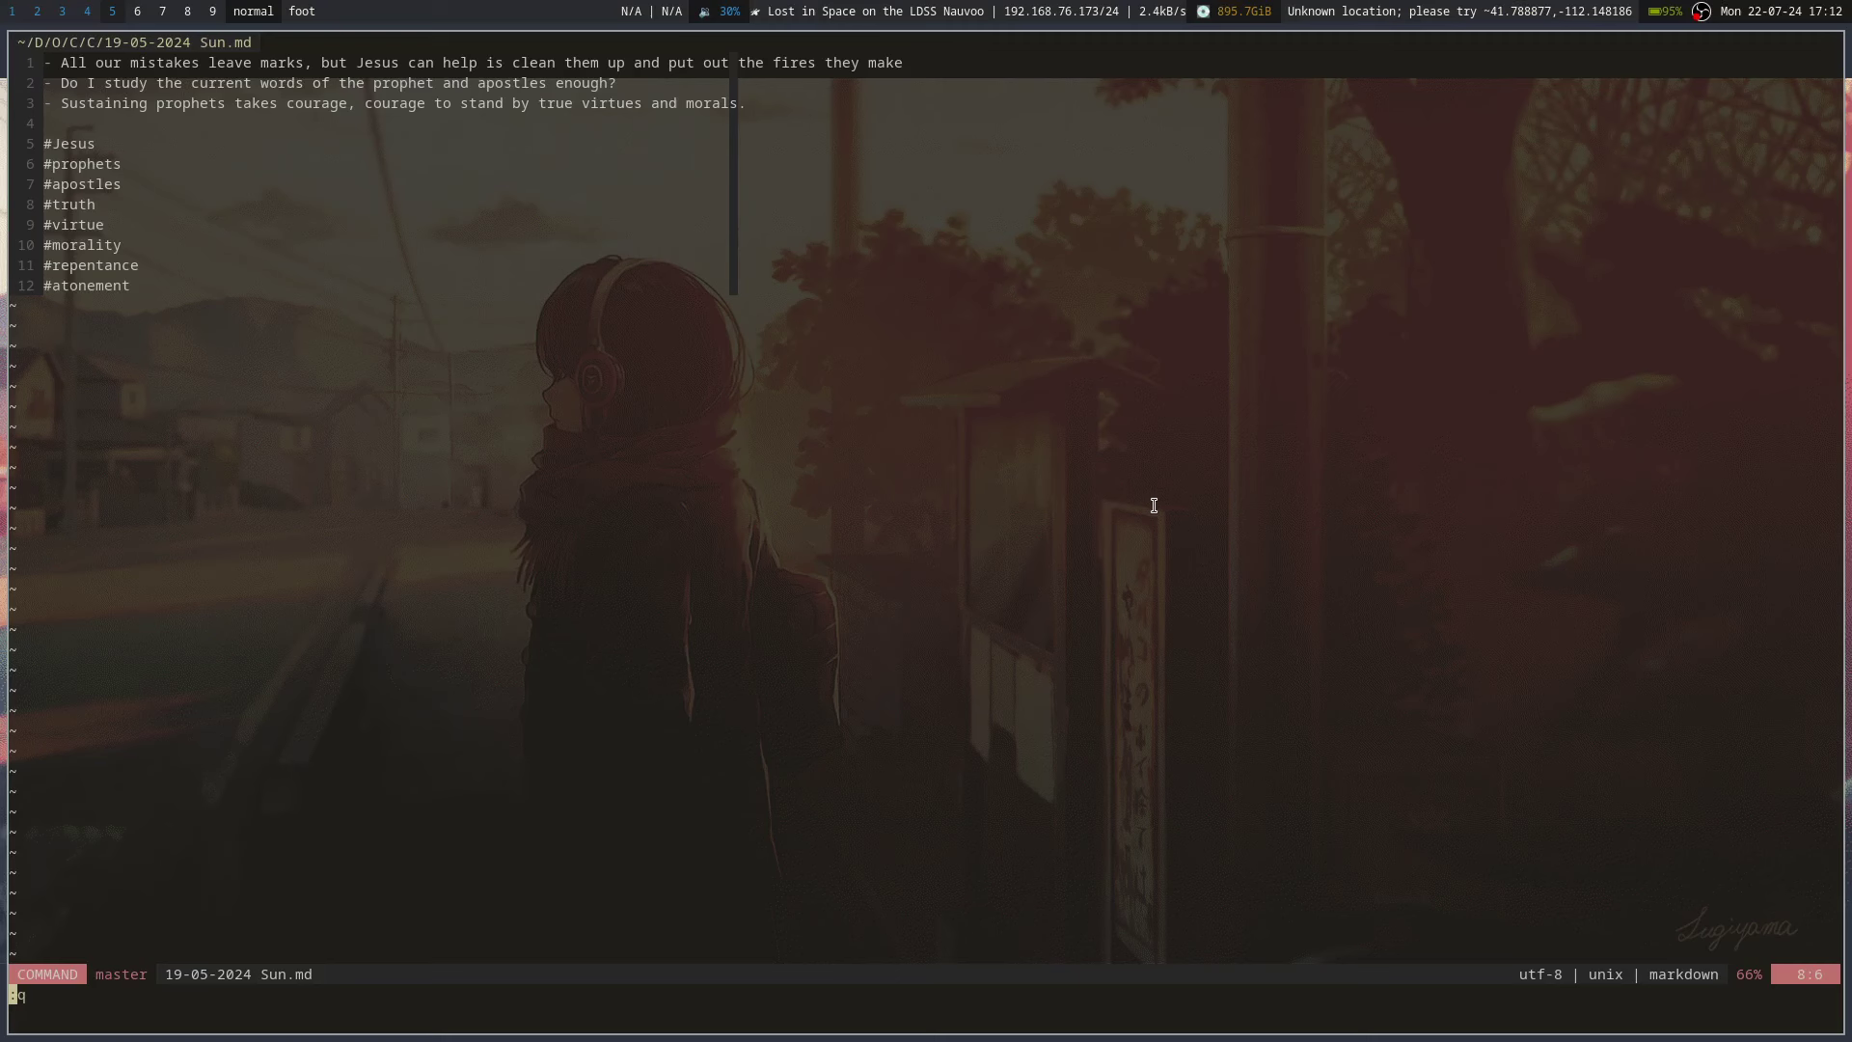
pyautogui.press('super+4')
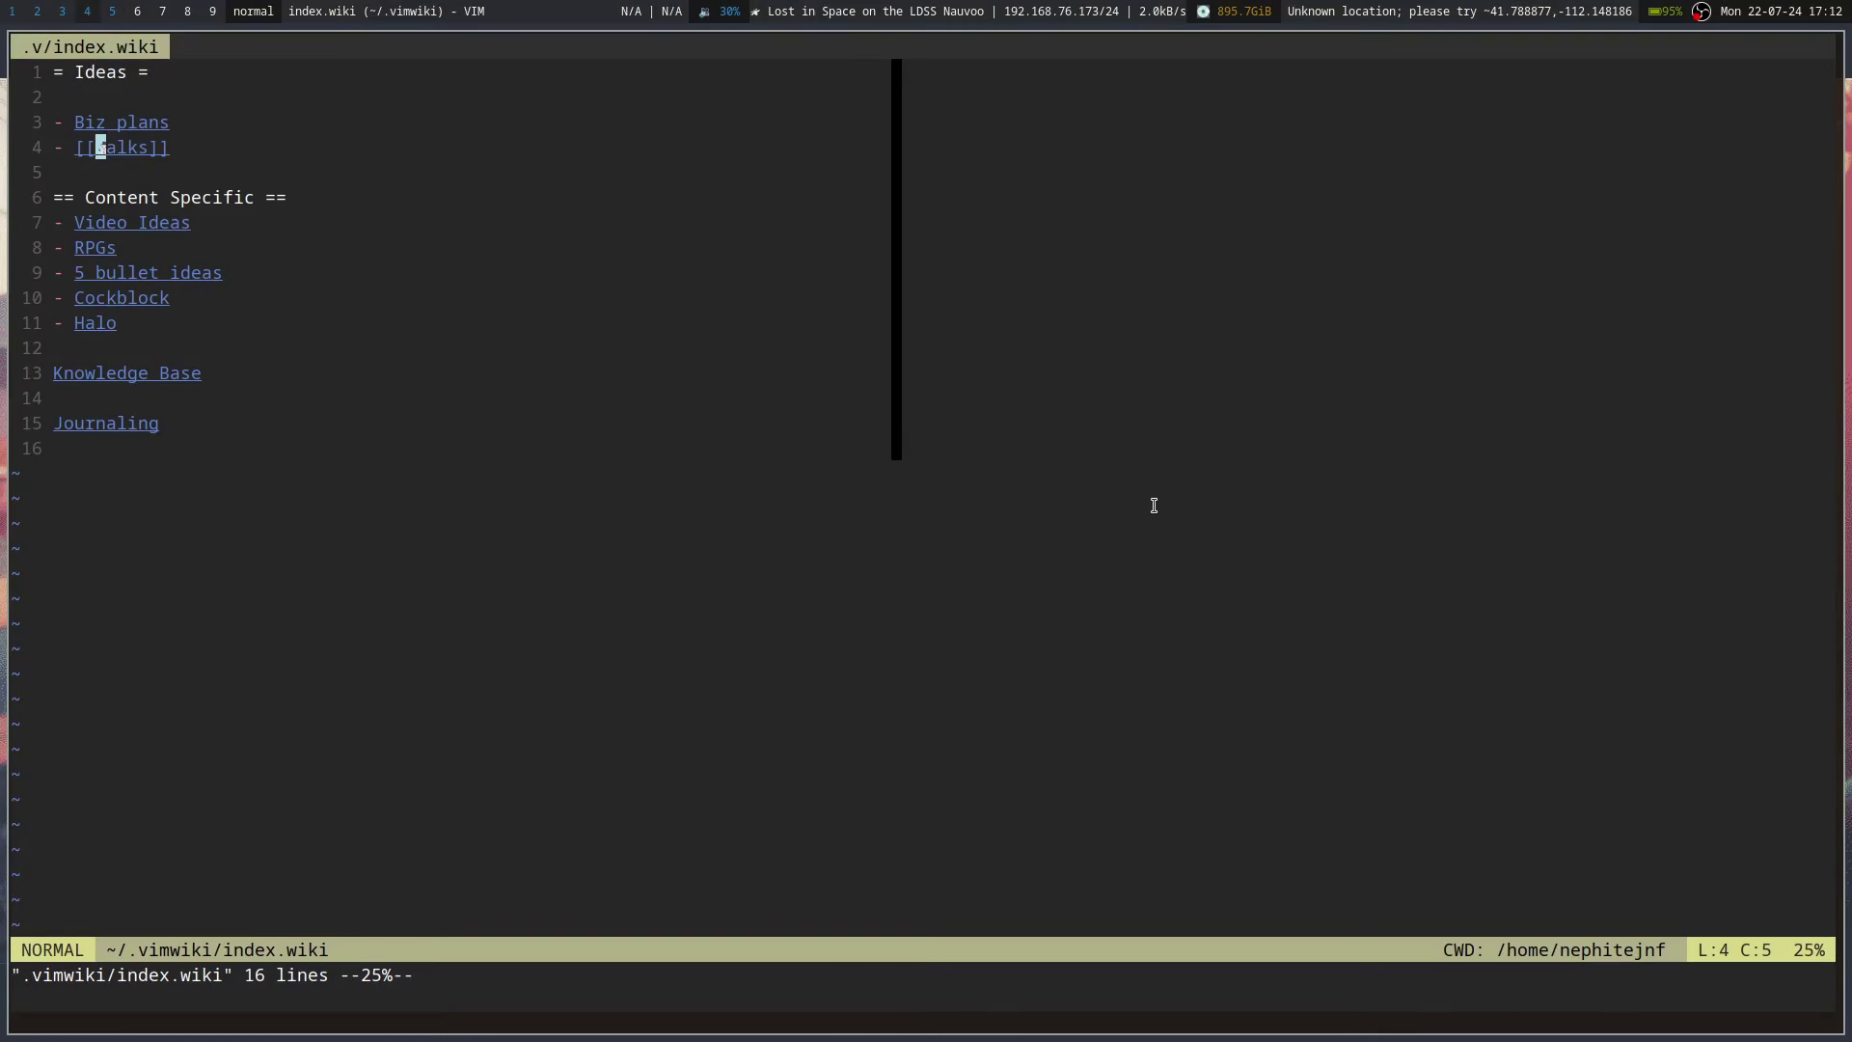
# - Open the RPGs page from the wiki index and follow its Stars Without Number link
pyautogui.press('j')
pyautogui.press('j')
pyautogui.press('j')
pyautogui.press('j')
pyautogui.press('Return')
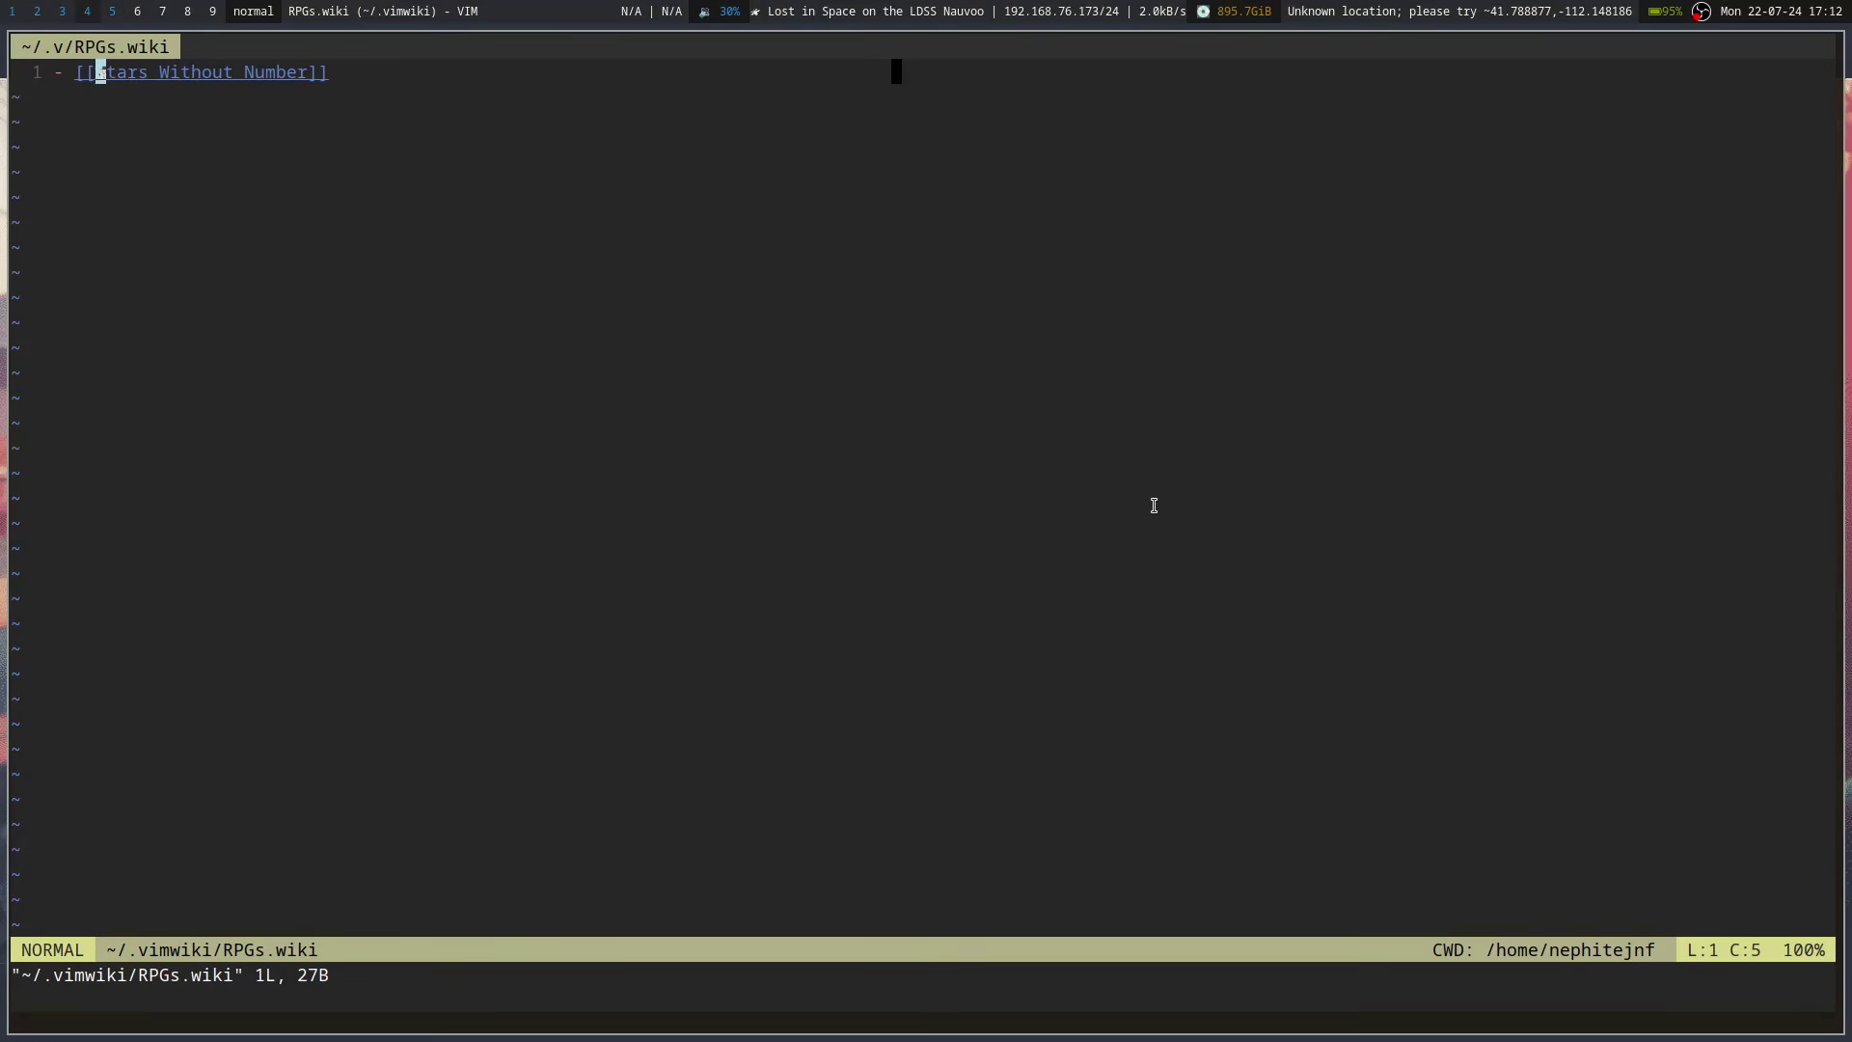
pyautogui.press('Return')
# - Examine the Stars Without Number notes from the Computer Logs down to the Engineer PDA section and back up
pyautogui.press('j')
pyautogui.press('j')
pyautogui.press('j')
pyautogui.press('j')
pyautogui.press('j')
pyautogui.press('j')
pyautogui.press('j')
pyautogui.press('j')
pyautogui.press('j')
pyautogui.press('j')
pyautogui.press('j')
pyautogui.press('j')
pyautogui.press('j')
pyautogui.press('j')
pyautogui.press('j')
pyautogui.press('j')
pyautogui.press('j')
pyautogui.press('j')
pyautogui.press('j')
pyautogui.press('j')
pyautogui.press('k')
pyautogui.press('k')
pyautogui.press('k')
pyautogui.press('k')
pyautogui.press('k')
pyautogui.press('k')
pyautogui.press('k')
pyautogui.press('k')
pyautogui.press('k')
pyautogui.press('k')
pyautogui.press('k')
pyautogui.press('k')
pyautogui.press('k')
pyautogui.press('k')
pyautogui.press('k')
pyautogui.press('k')
pyautogui.press('k')
pyautogui.press('k')
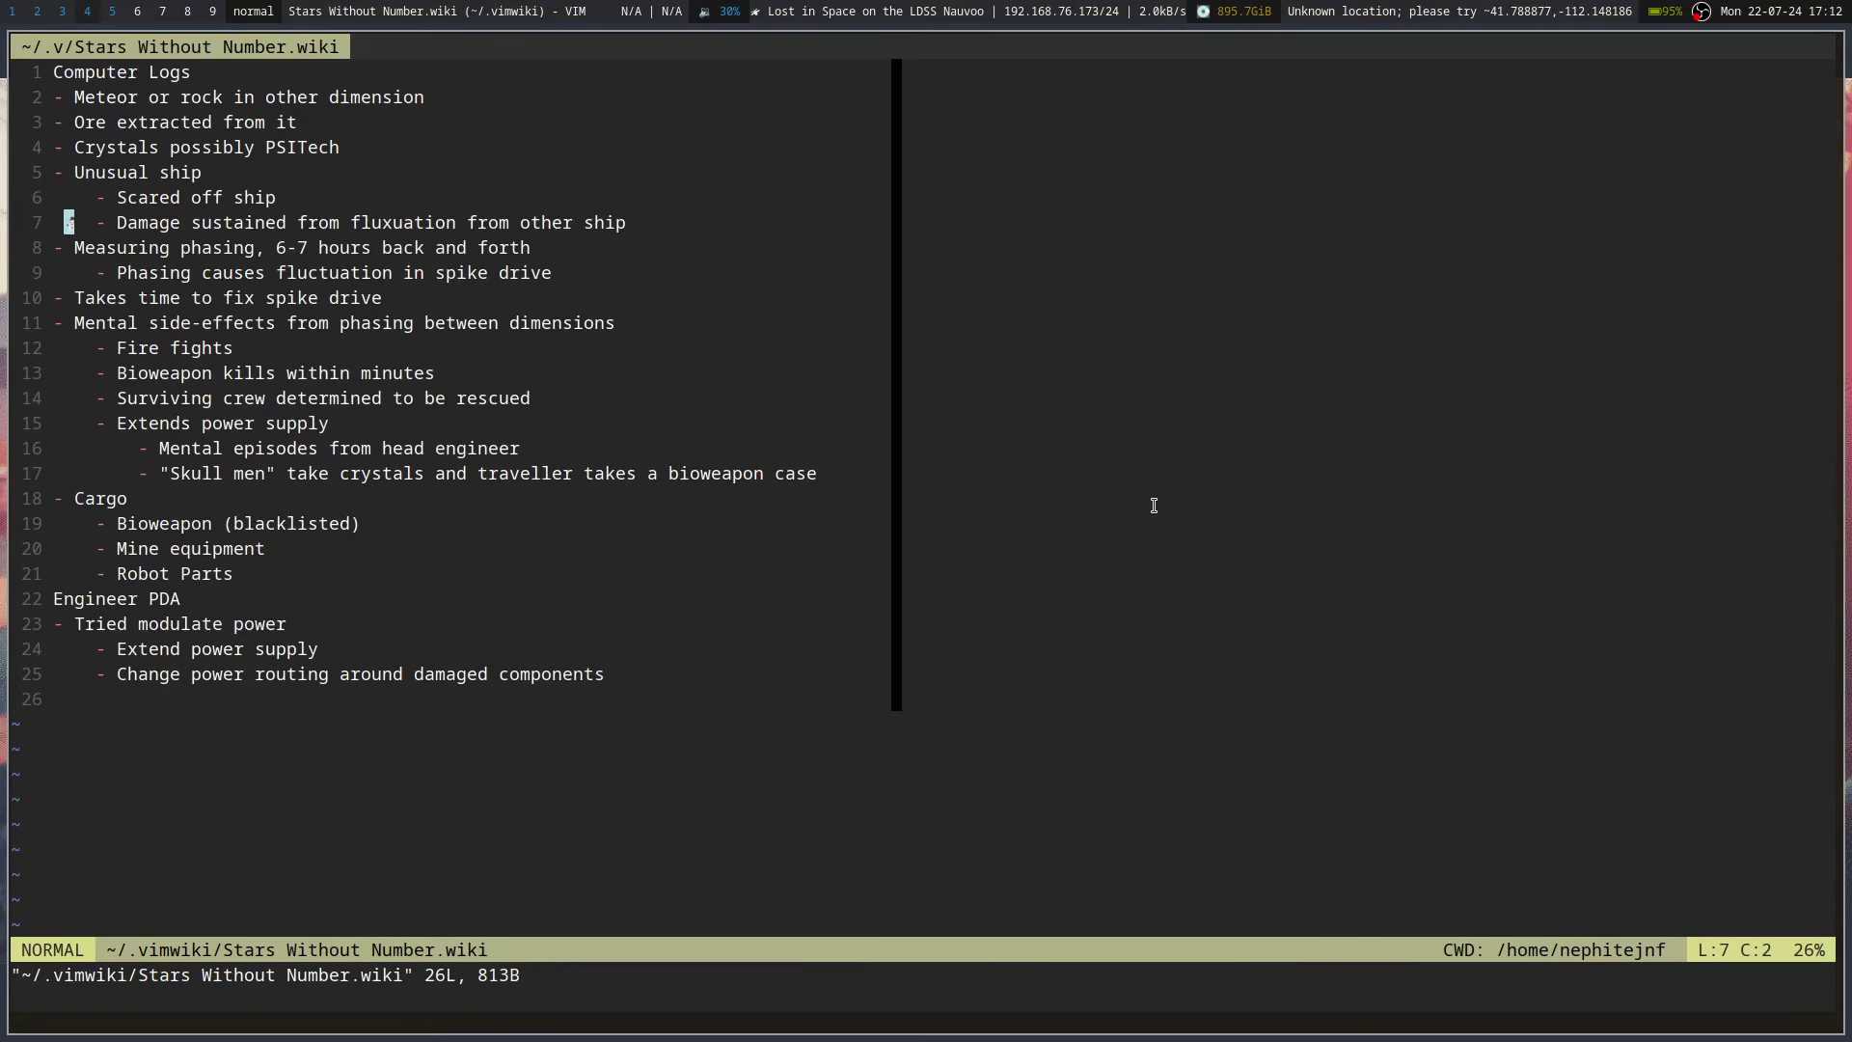
# - Switch to Obsidian on workspace 3 and open the Untitled canvas in the Notes folder
pyautogui.press('super+1')
pyautogui.press('super+2')
pyautogui.press('super+3')
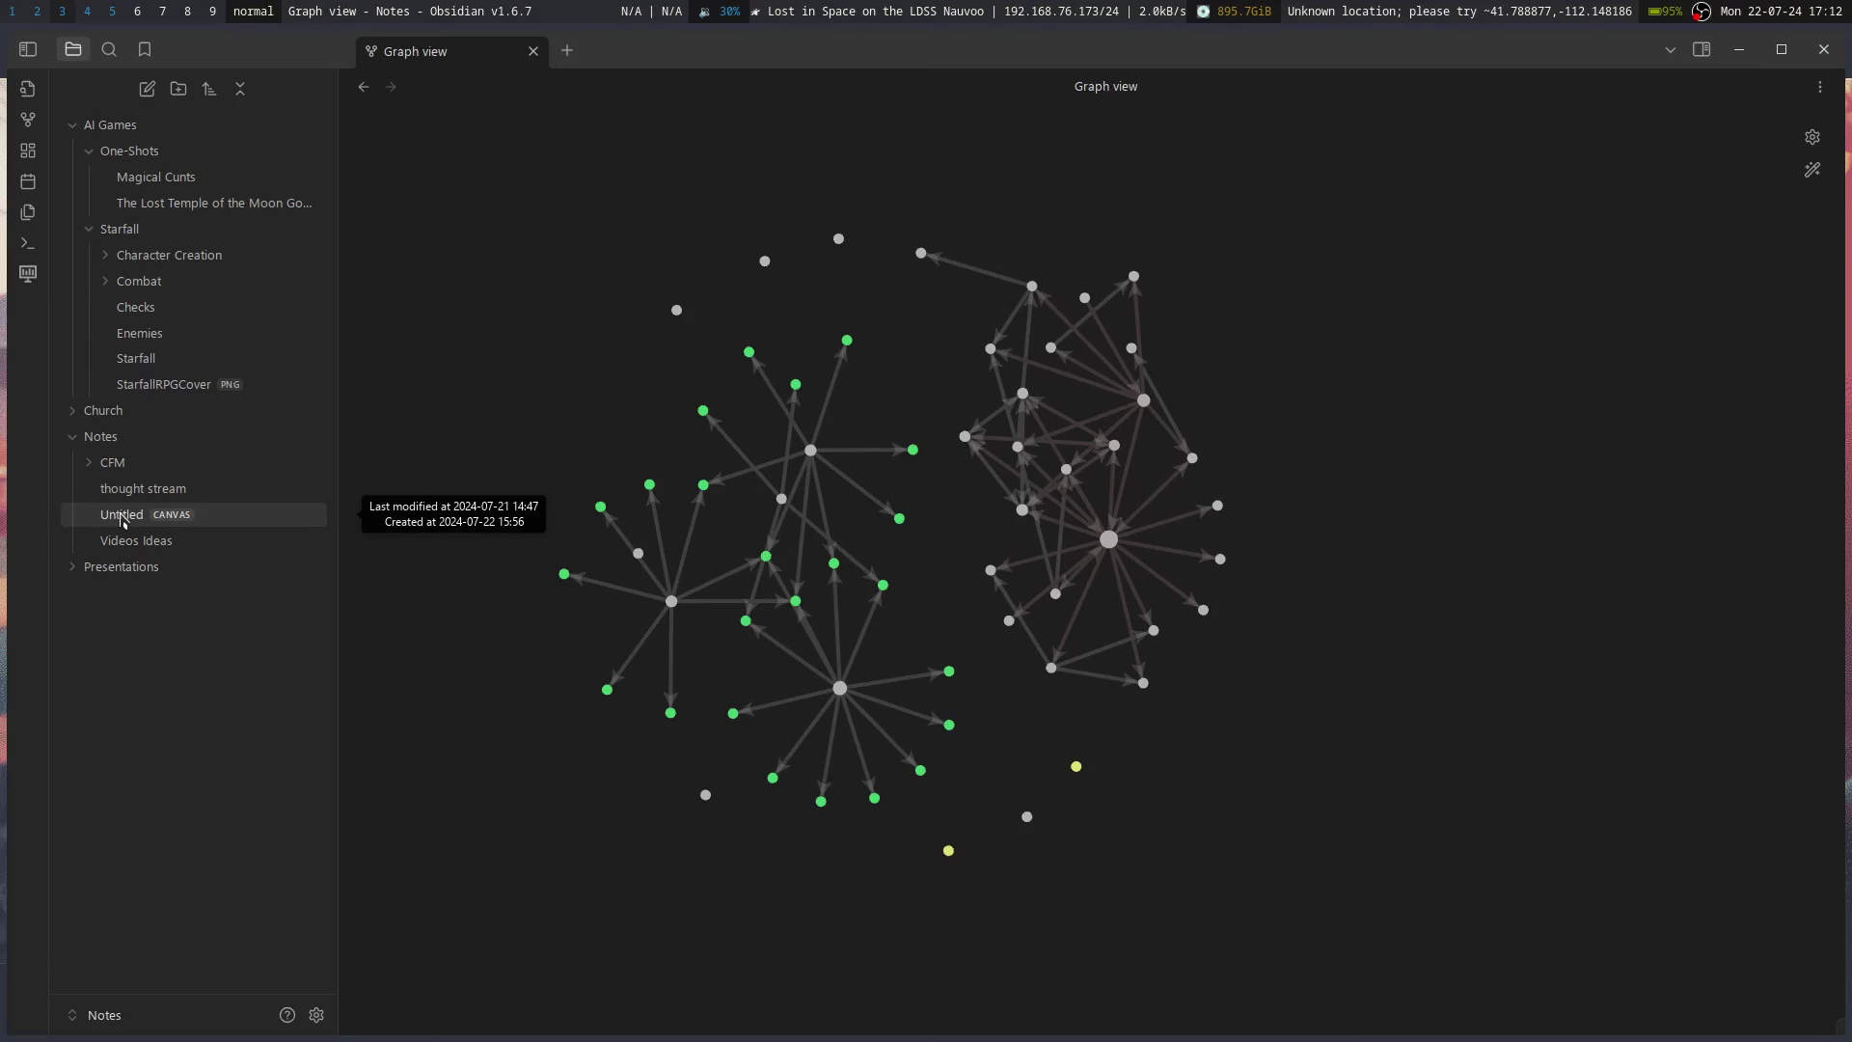
pyautogui.press('super+4')
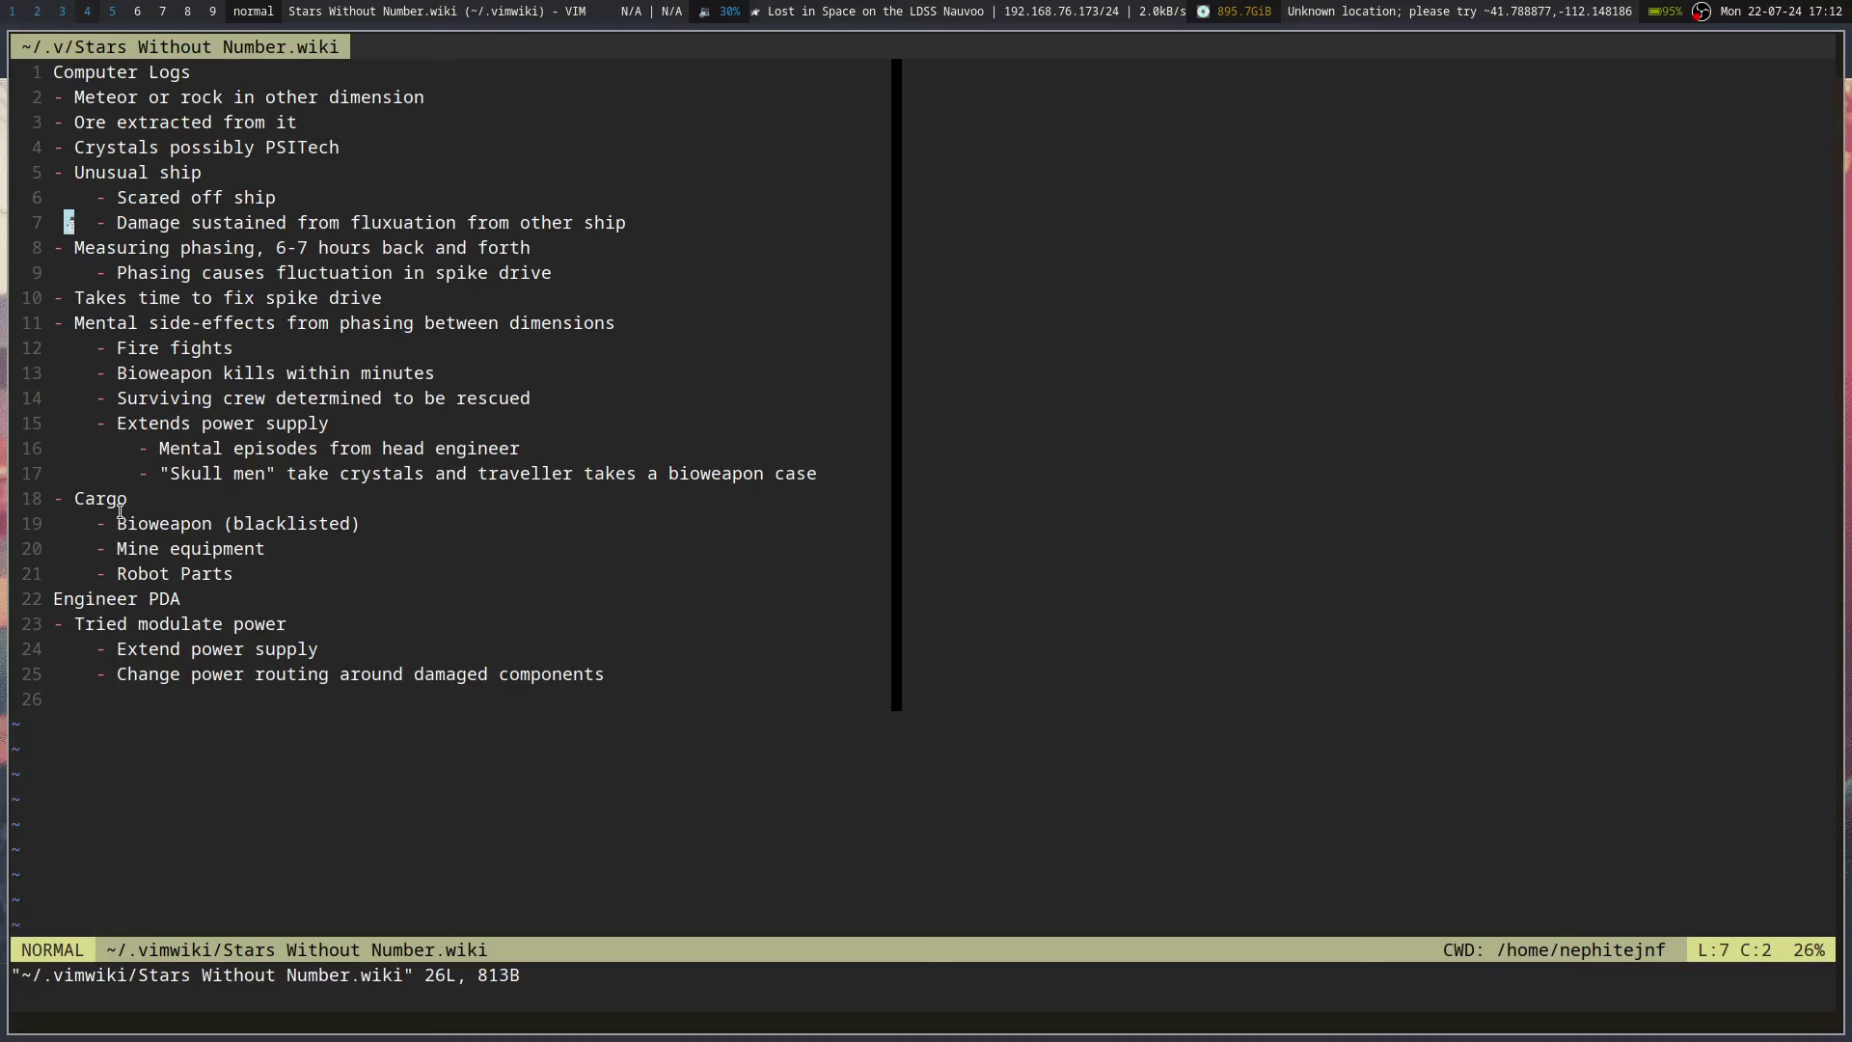
pyautogui.press('super+3')
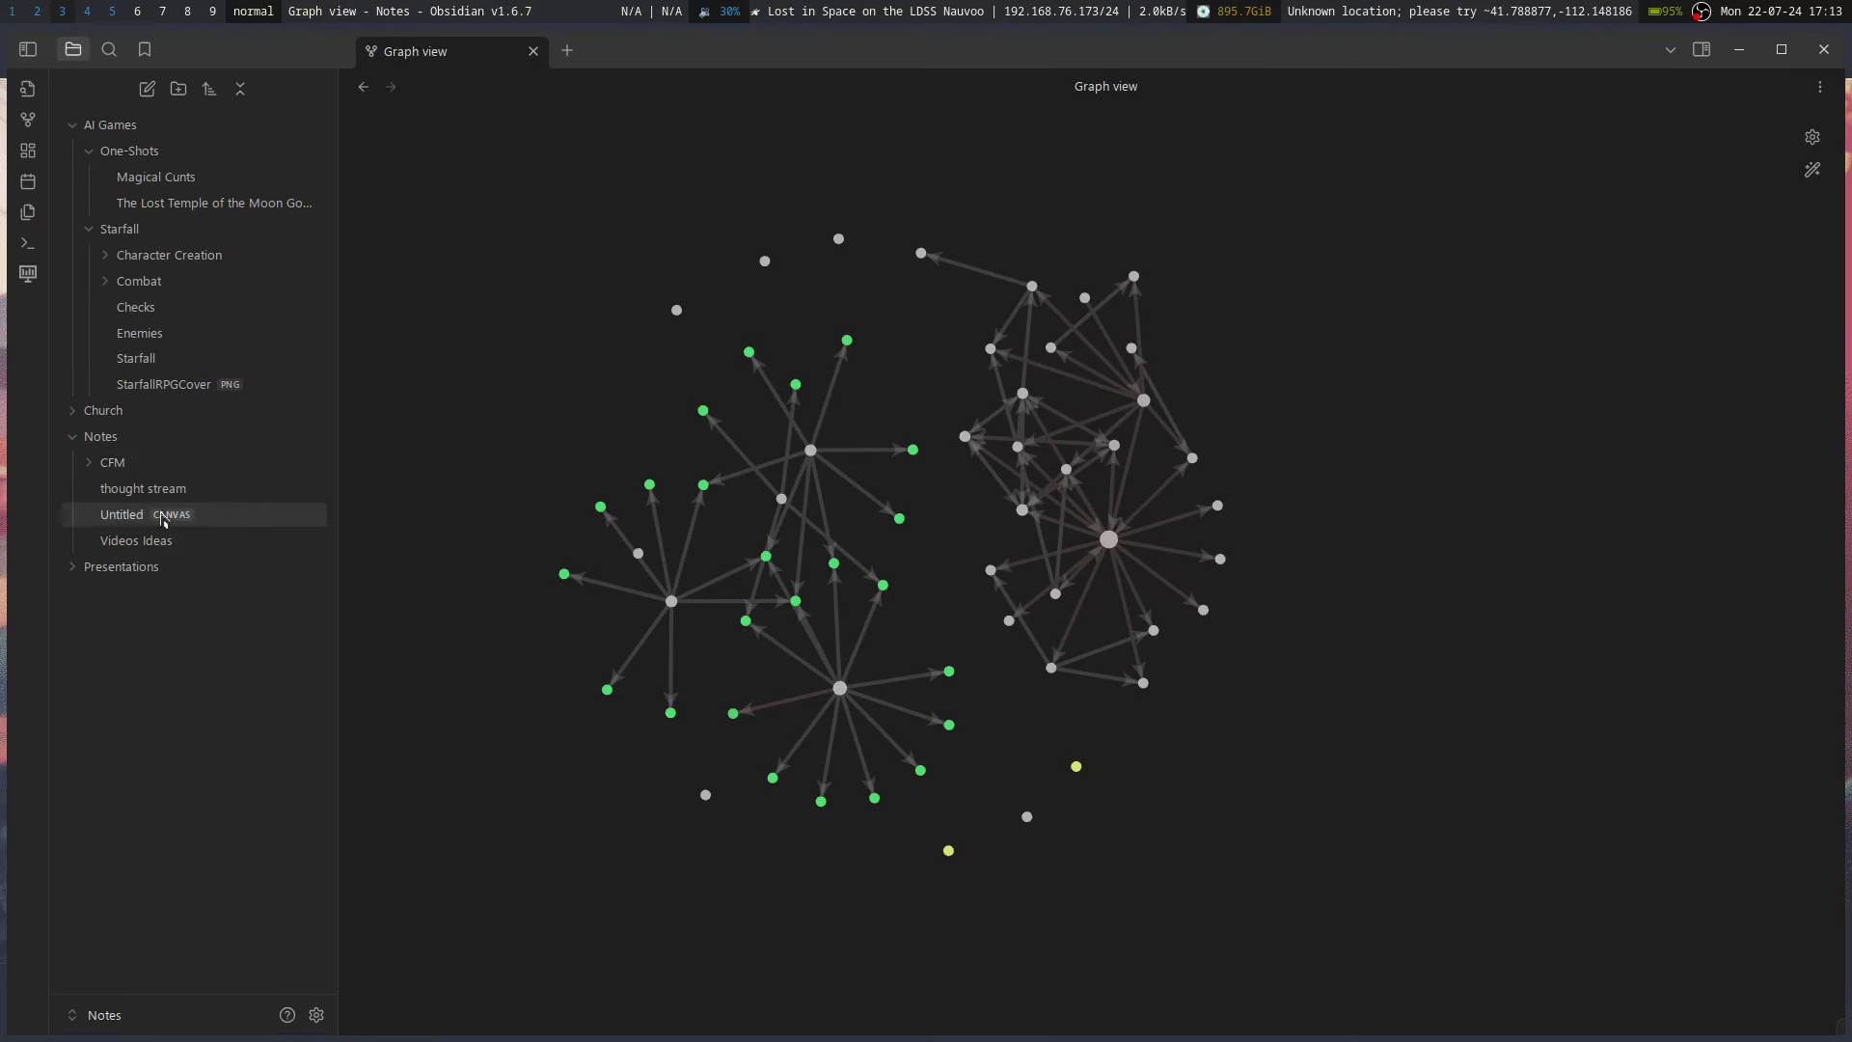
pyautogui.moveTo(198, 514)
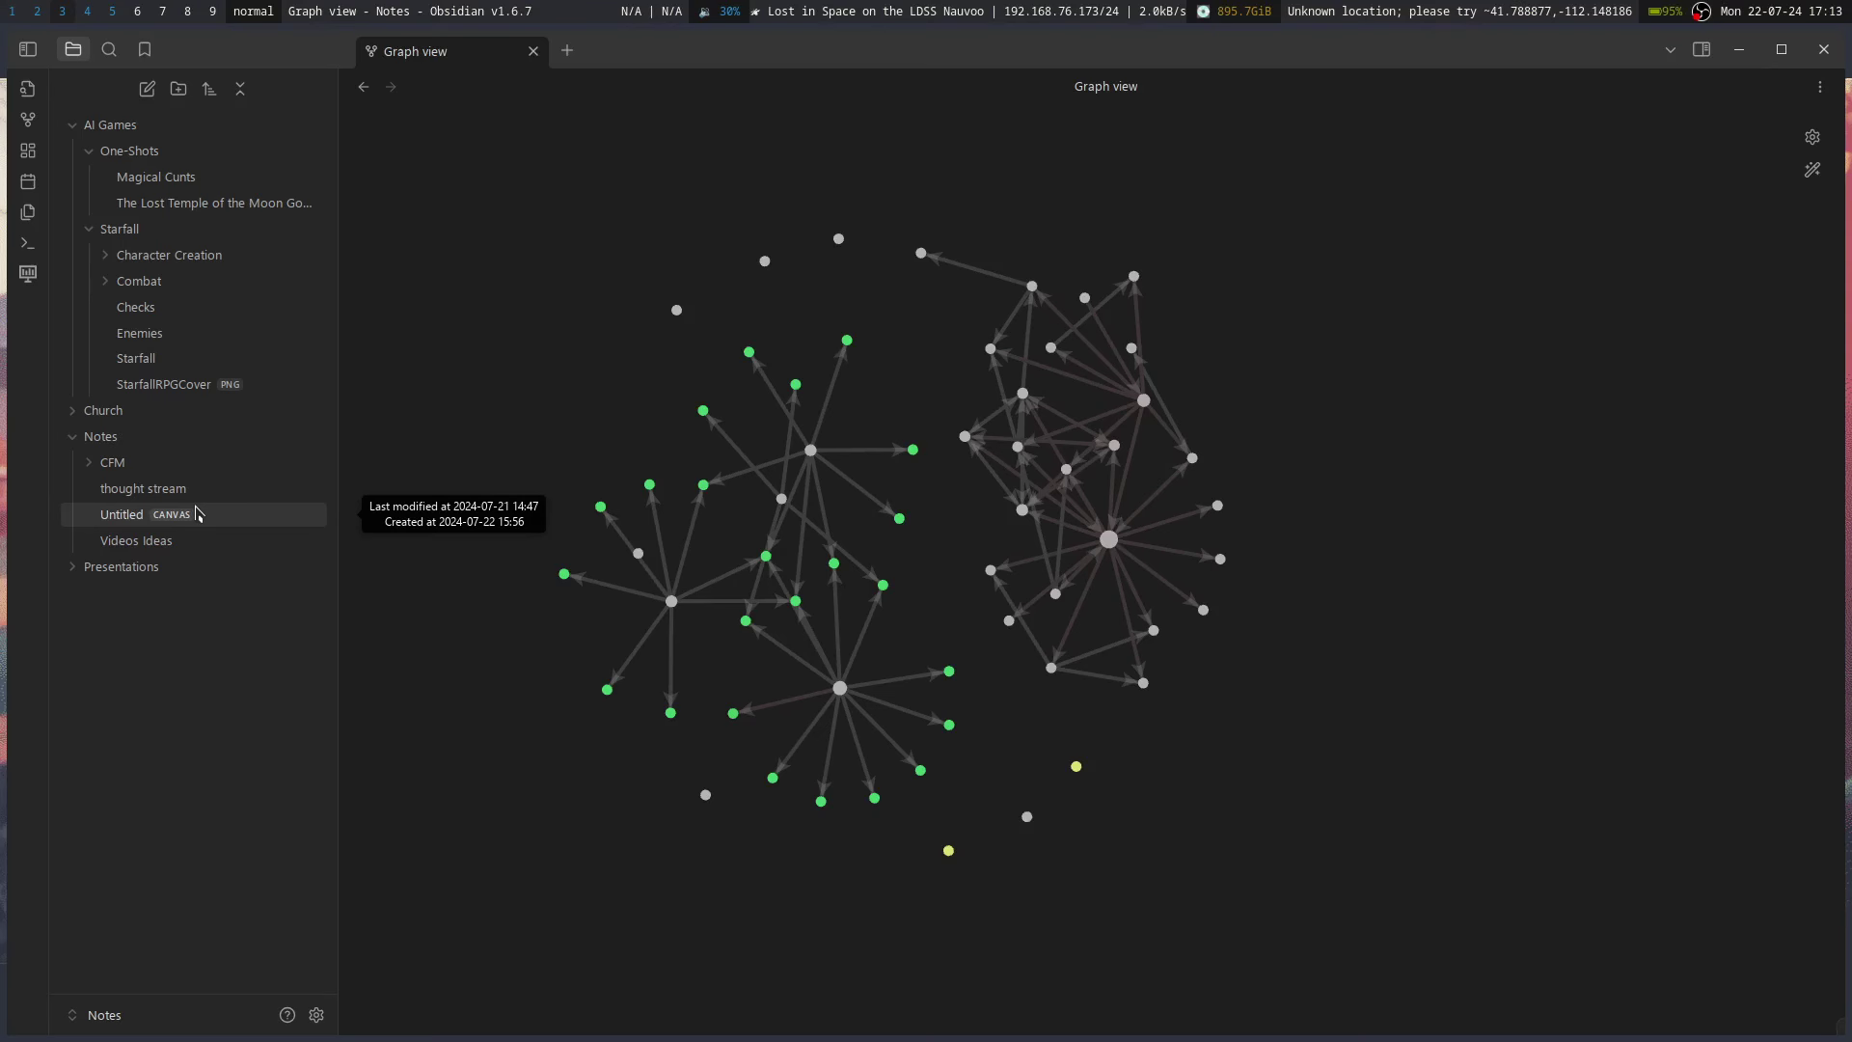
pyautogui.click(189, 518)
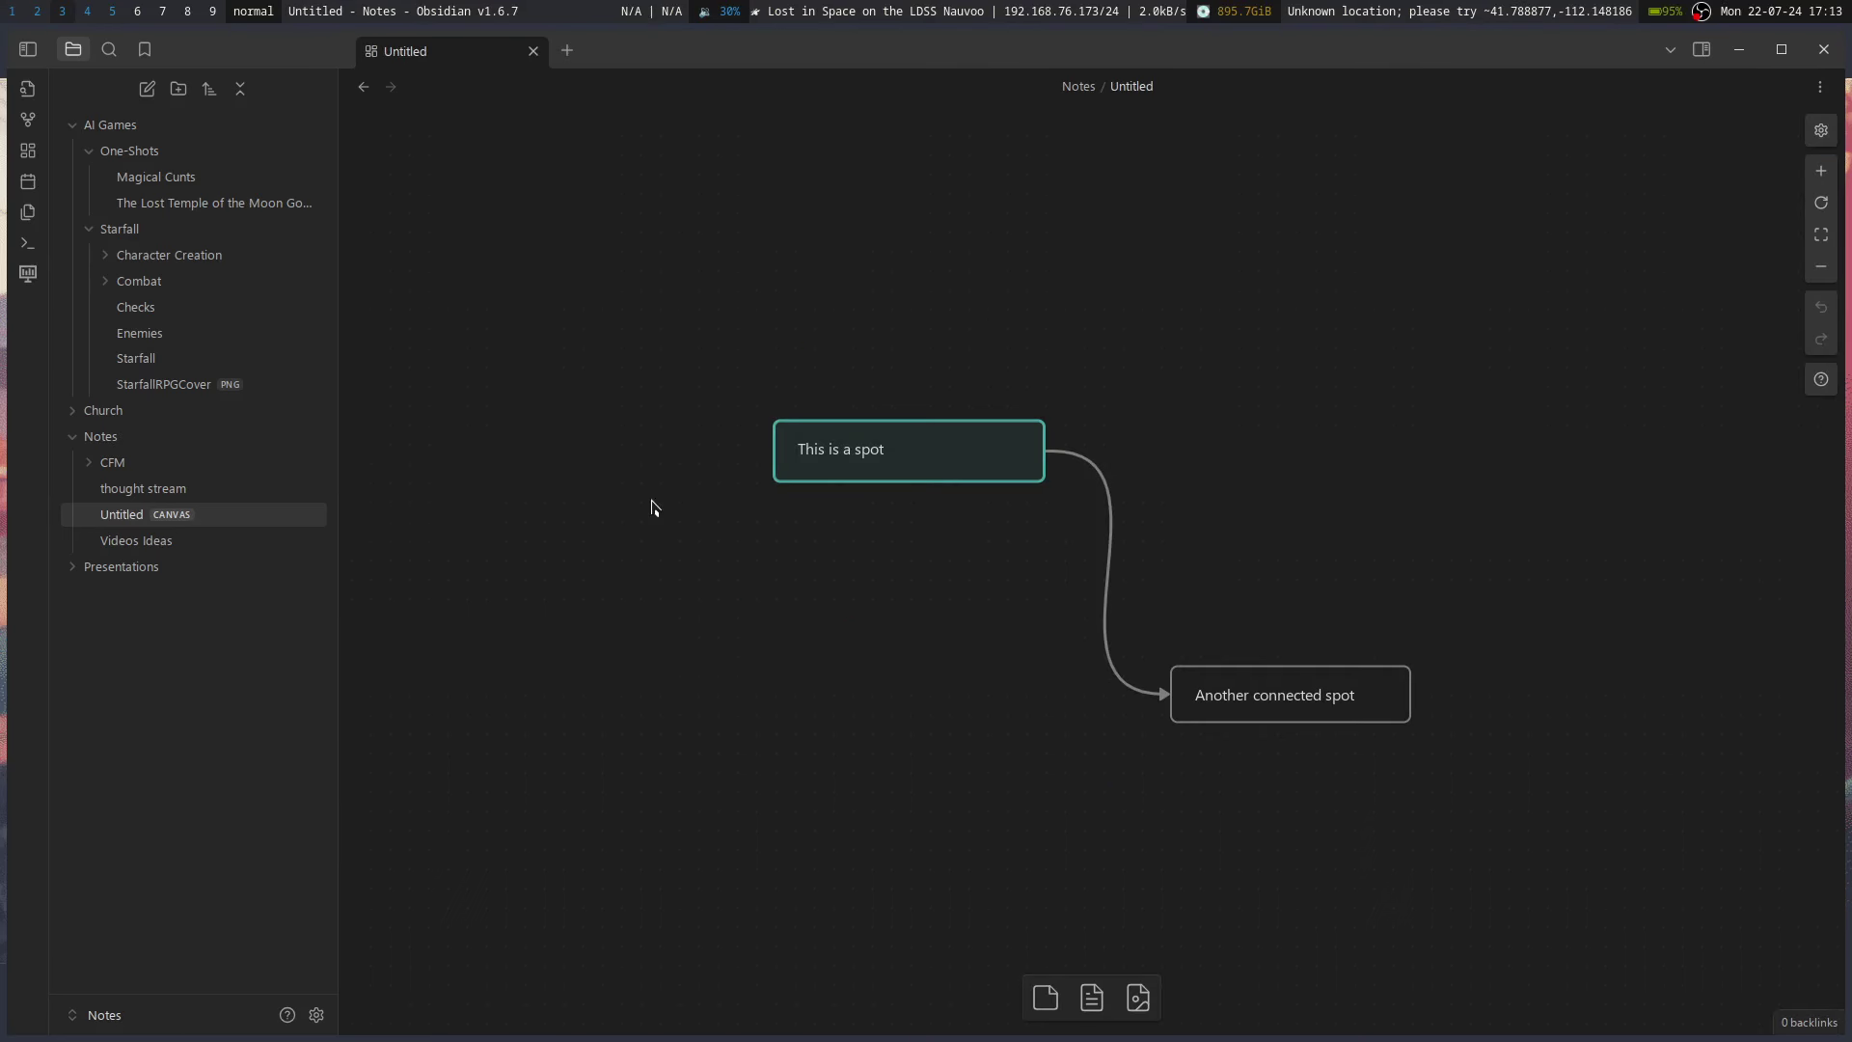
# - Connect the left side of the "This is a spot" card to the right side of the "Another connected spot" card
pyautogui.moveTo(1170, 503); pyautogui.dragTo(1120, 464)
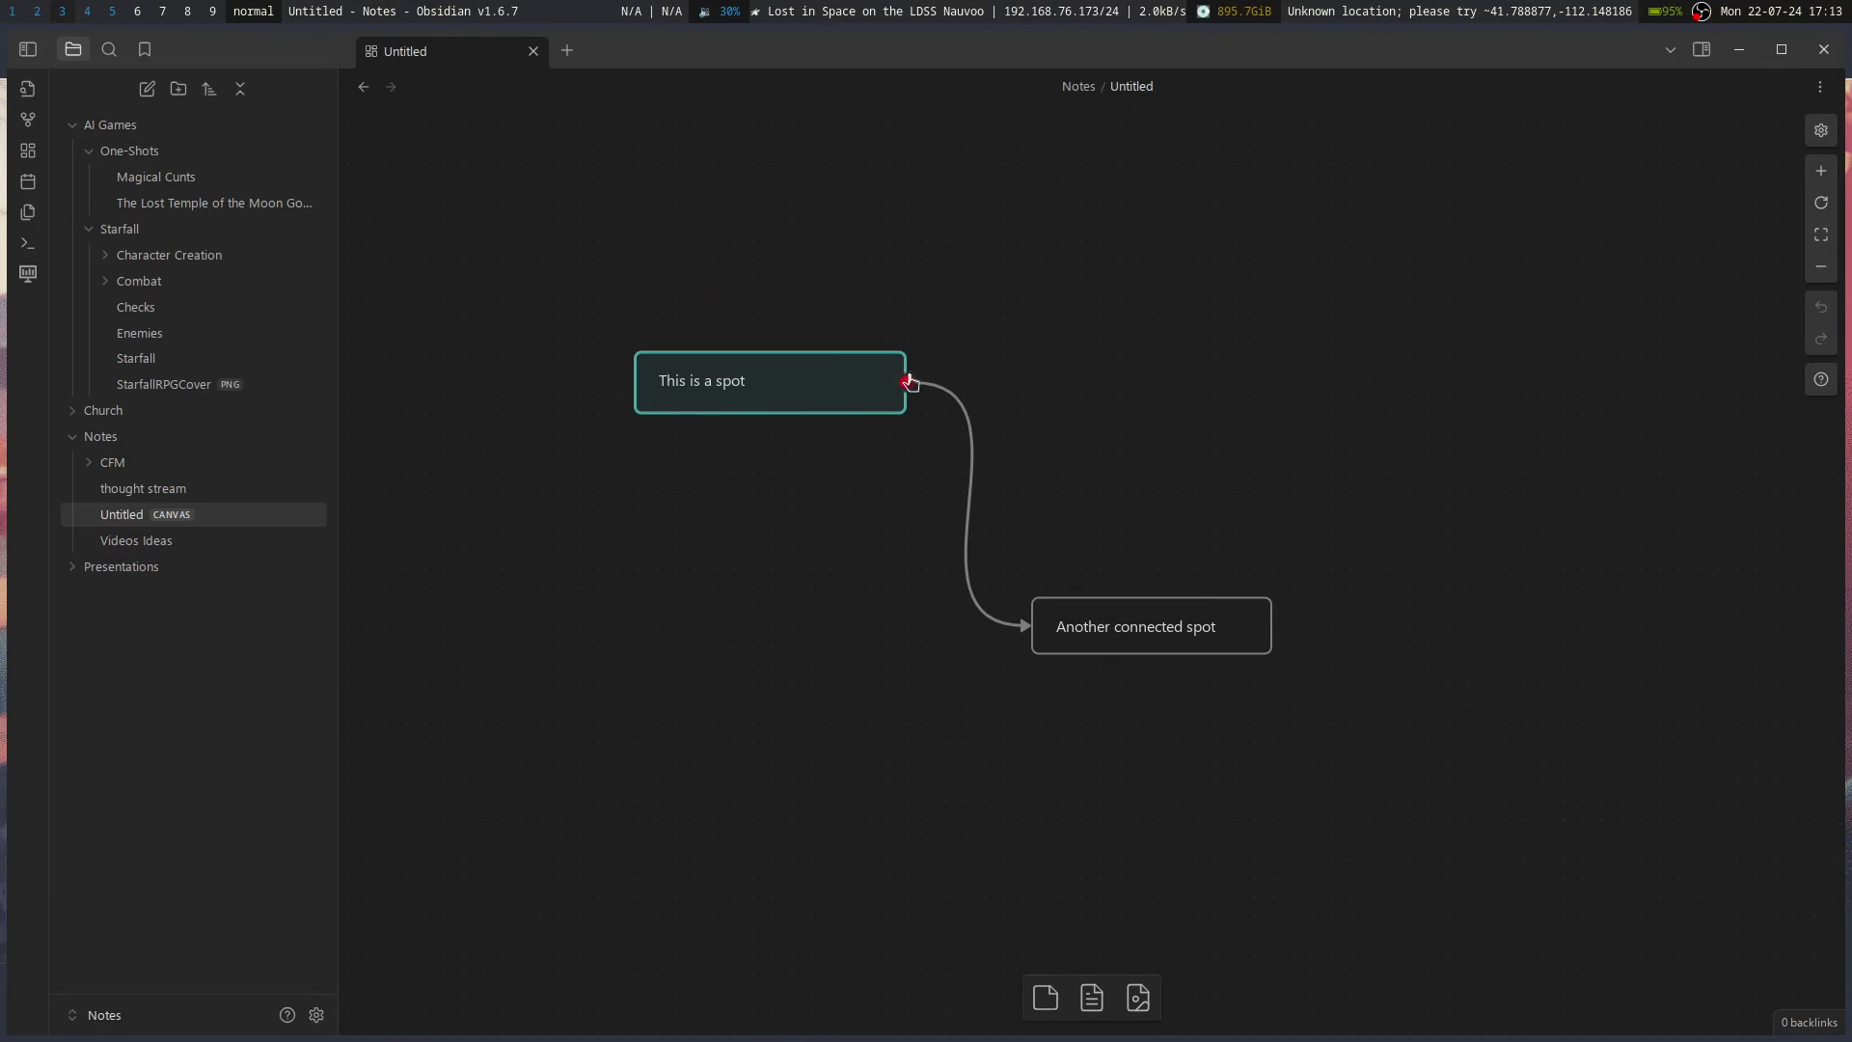
pyautogui.moveTo(634, 386); pyautogui.dragTo(1284, 625)
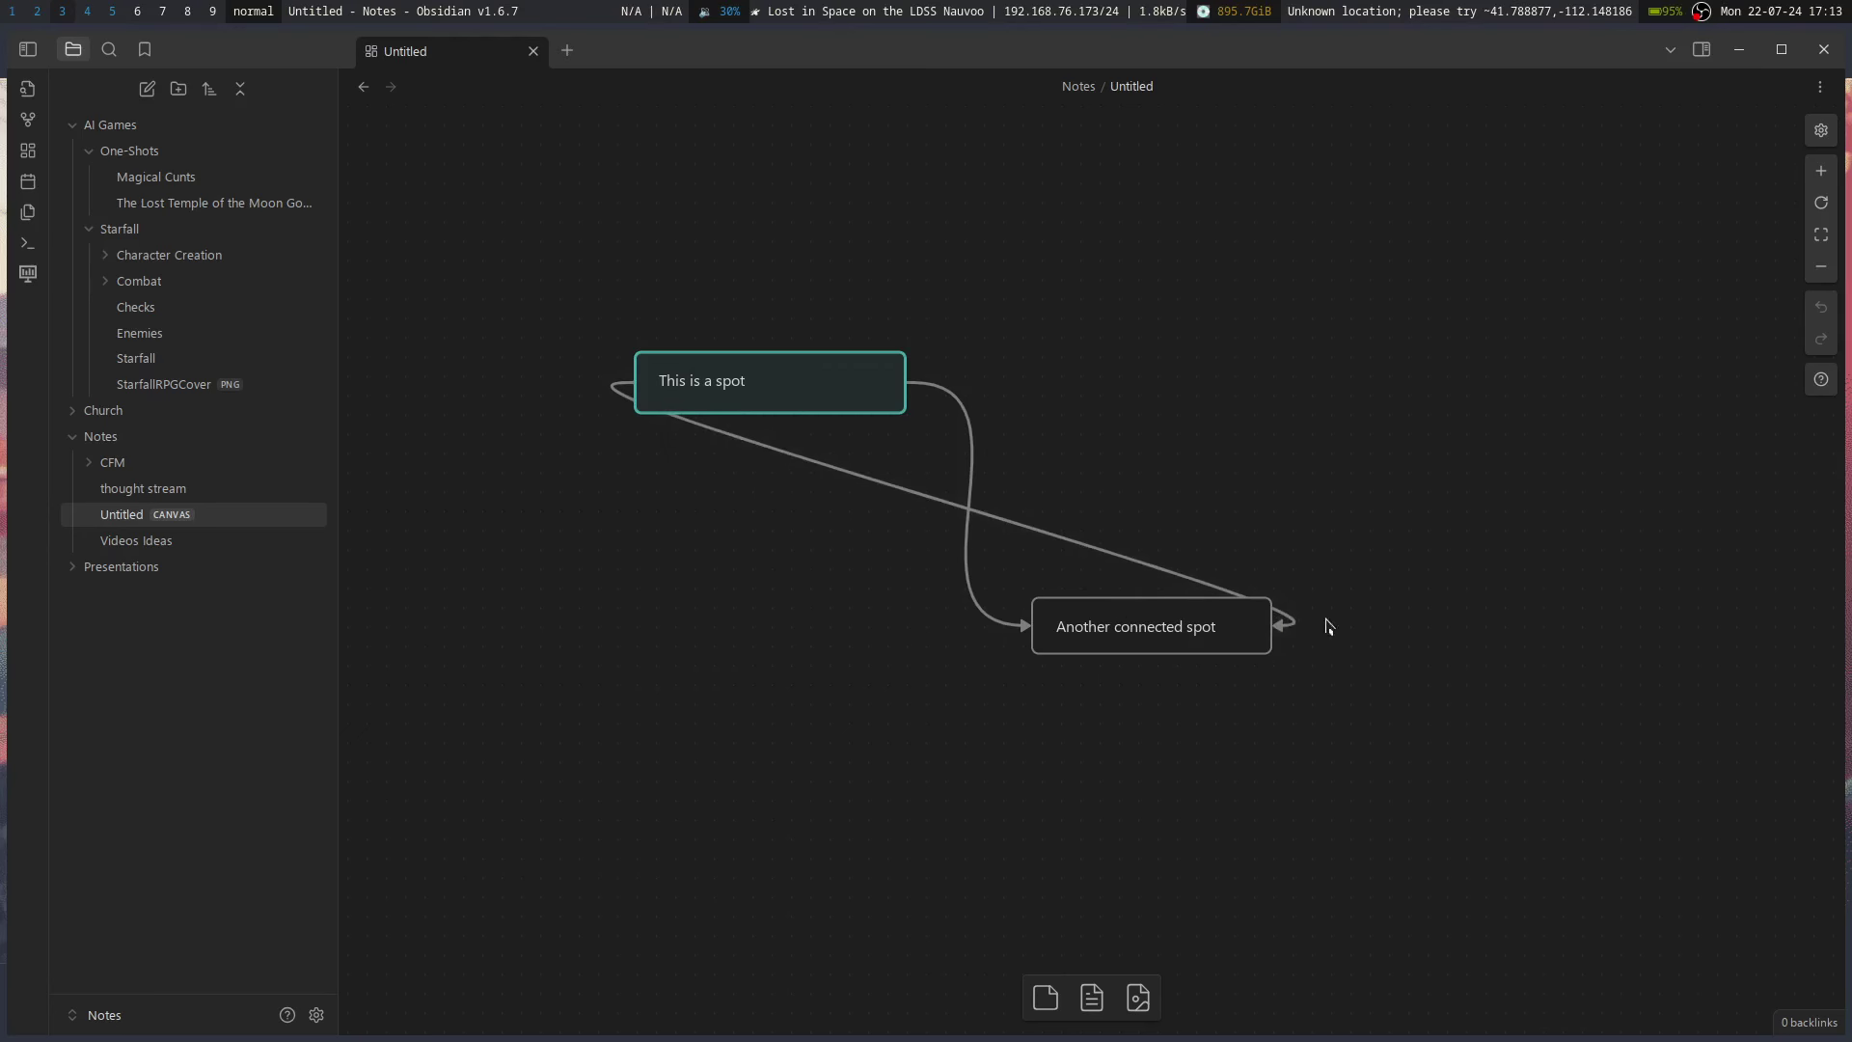
# - Enlarge the "This is a spot" card by extending its lower-right corner
pyautogui.click(845, 388)
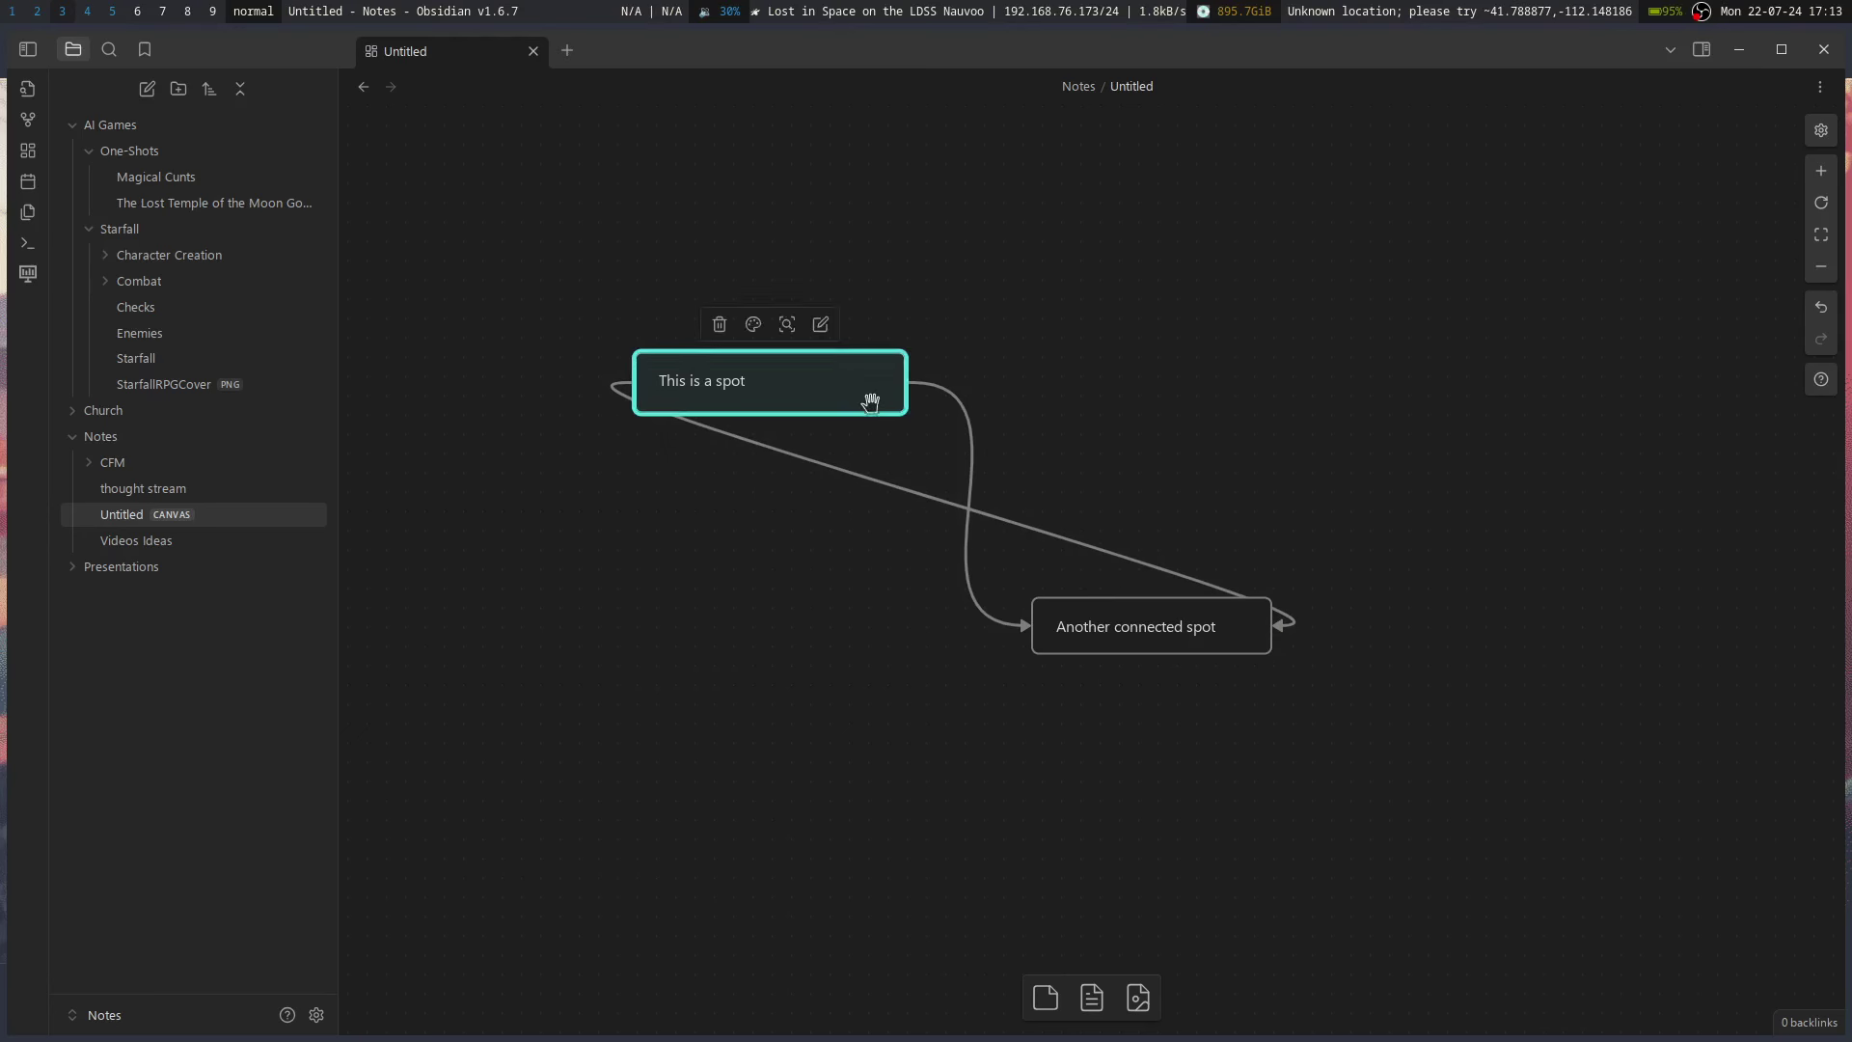
pyautogui.moveTo(771, 421)
pyautogui.moveTo(904, 414); pyautogui.dragTo(960, 469)
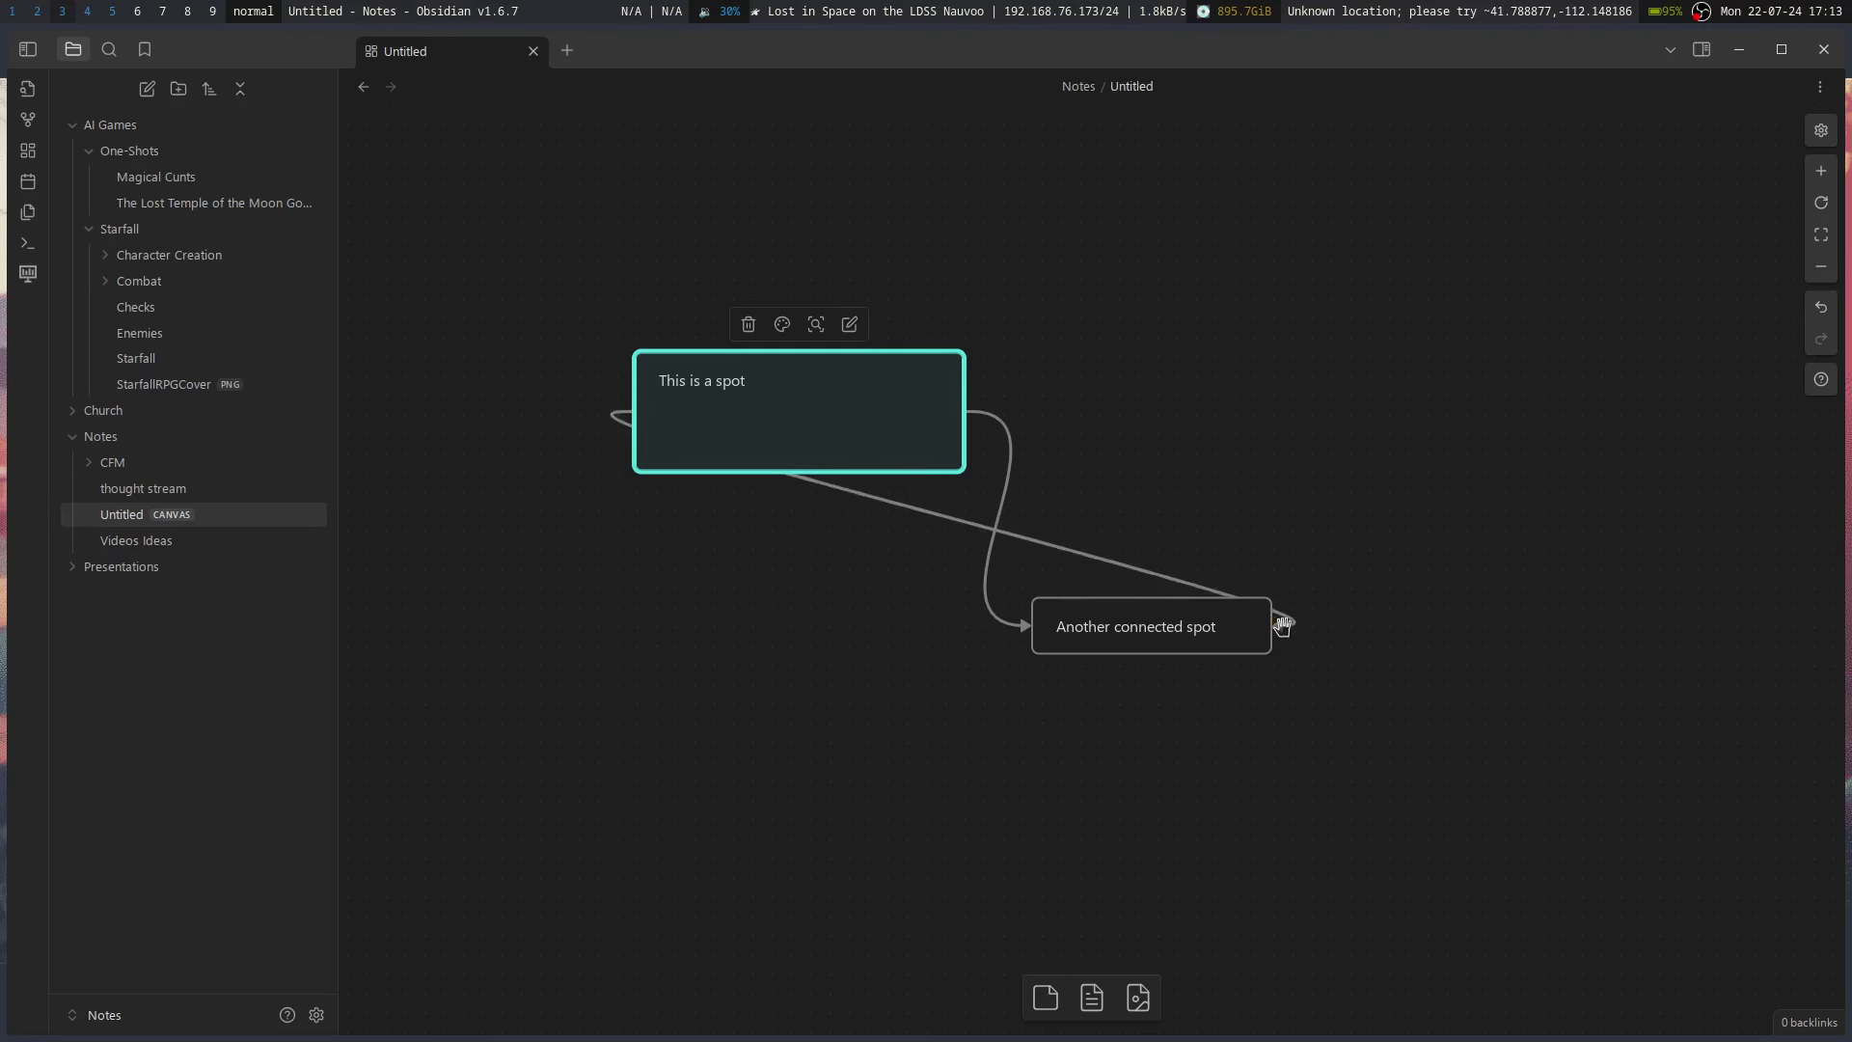
# - Remove the extra connection into the right side of "Another connected spot" and move both cards higher on the canvas
pyautogui.moveTo(1274, 629); pyautogui.dragTo(553, 565)
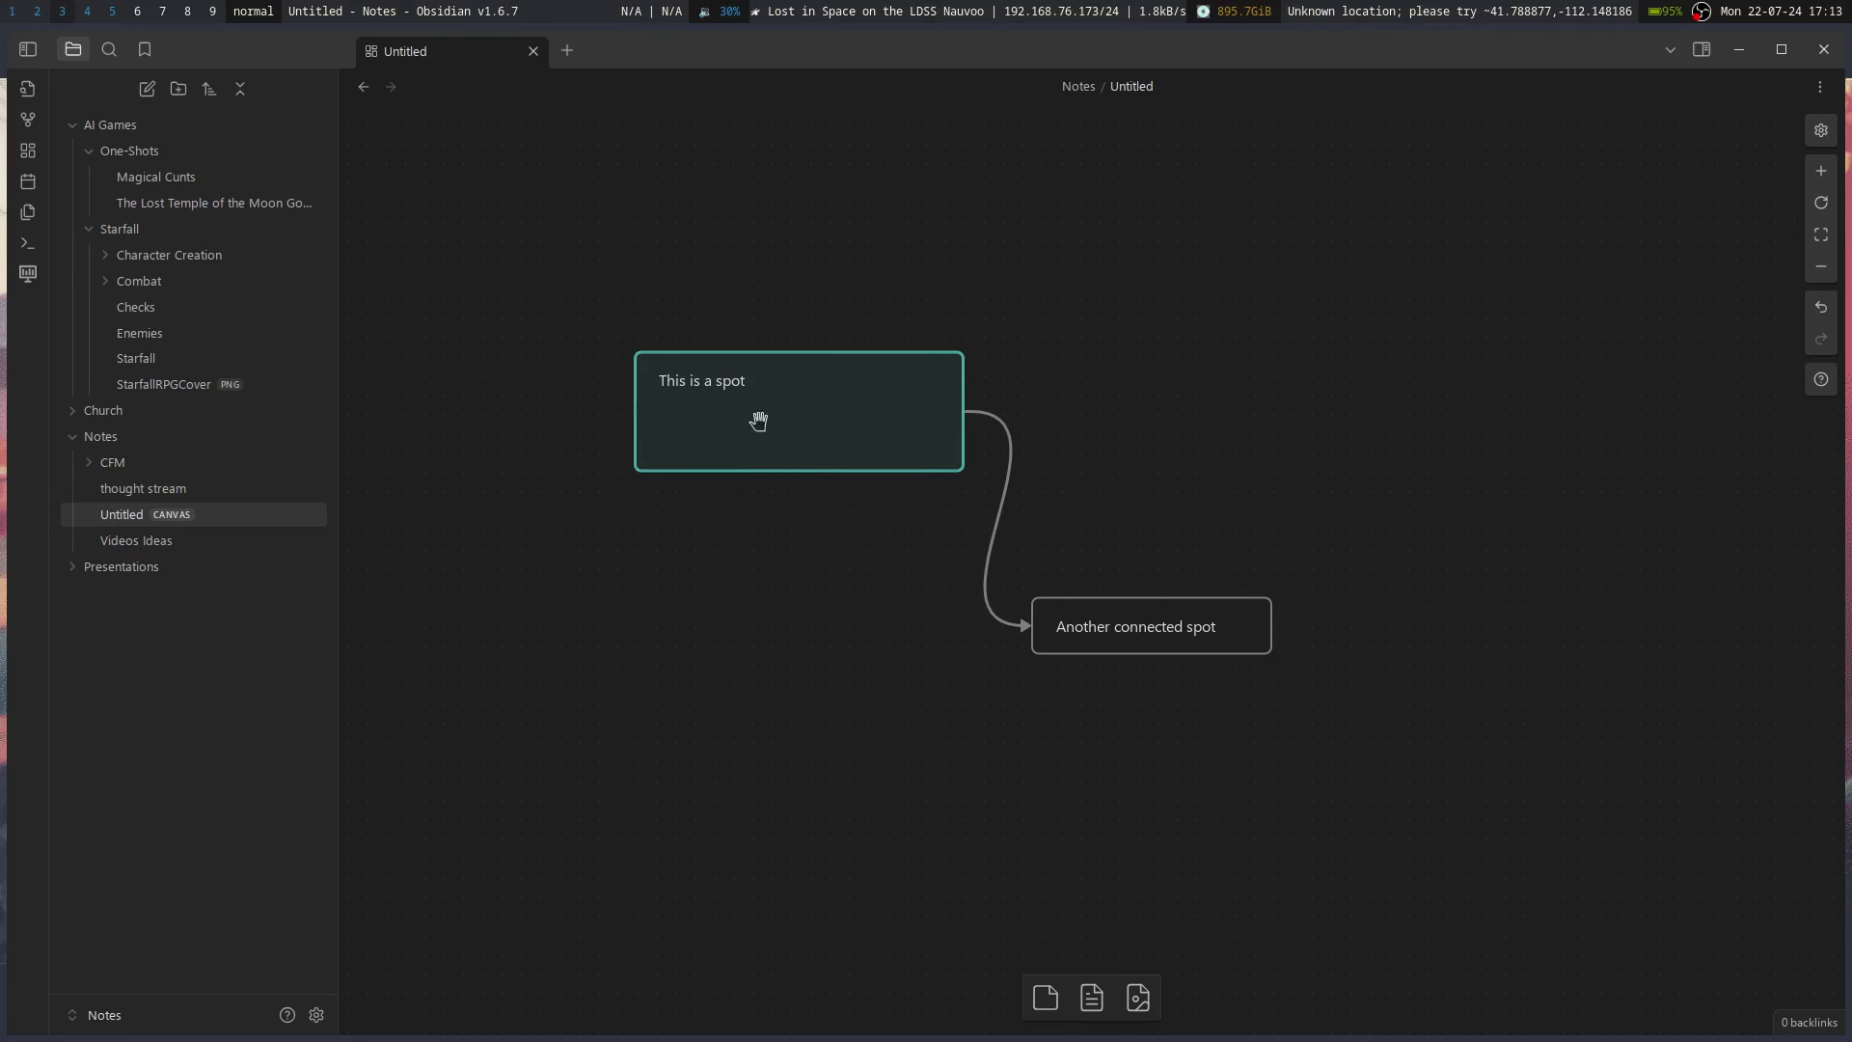
pyautogui.moveTo(814, 430); pyautogui.dragTo(652, 361)
pyautogui.moveTo(1199, 624); pyautogui.dragTo(1250, 280)
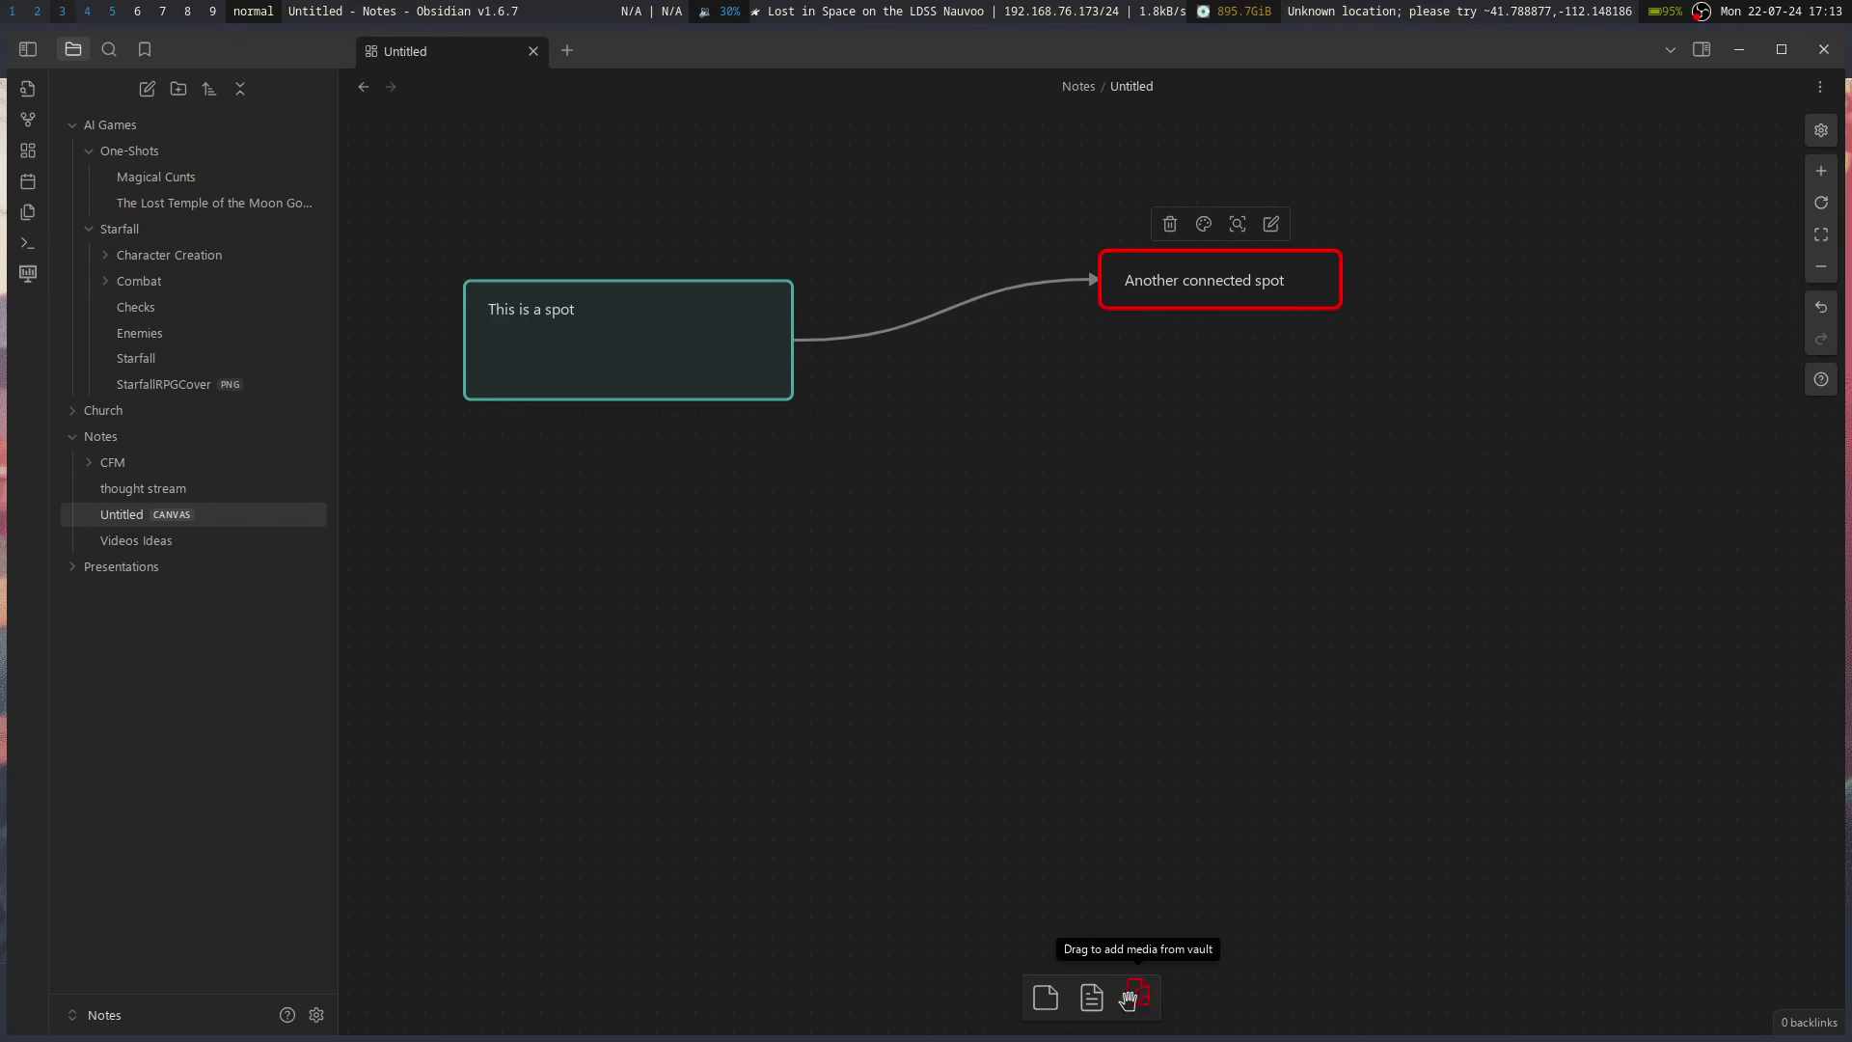
# - Add the AI Games/Starfall/Starfall note to the canvas below the "Another connected spot" card
pyautogui.moveTo(1099, 997); pyautogui.dragTo(1324, 640)
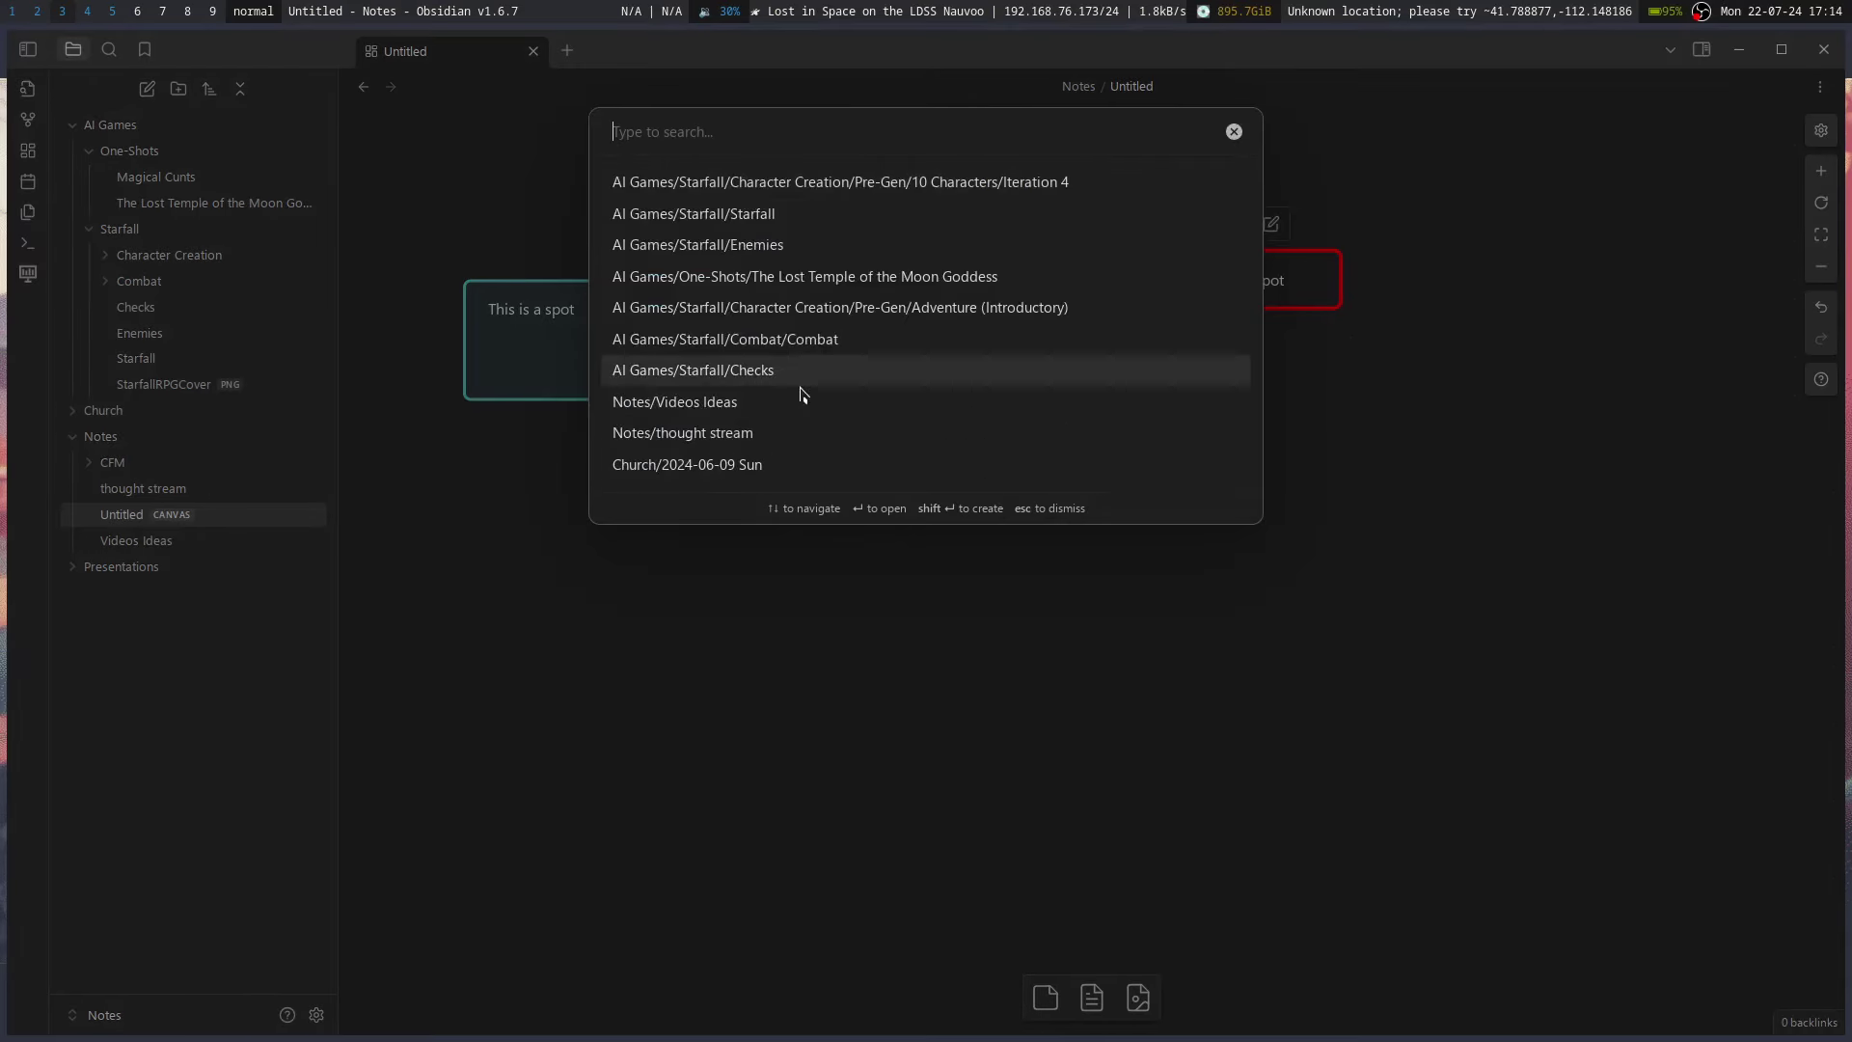
pyautogui.click(730, 214)
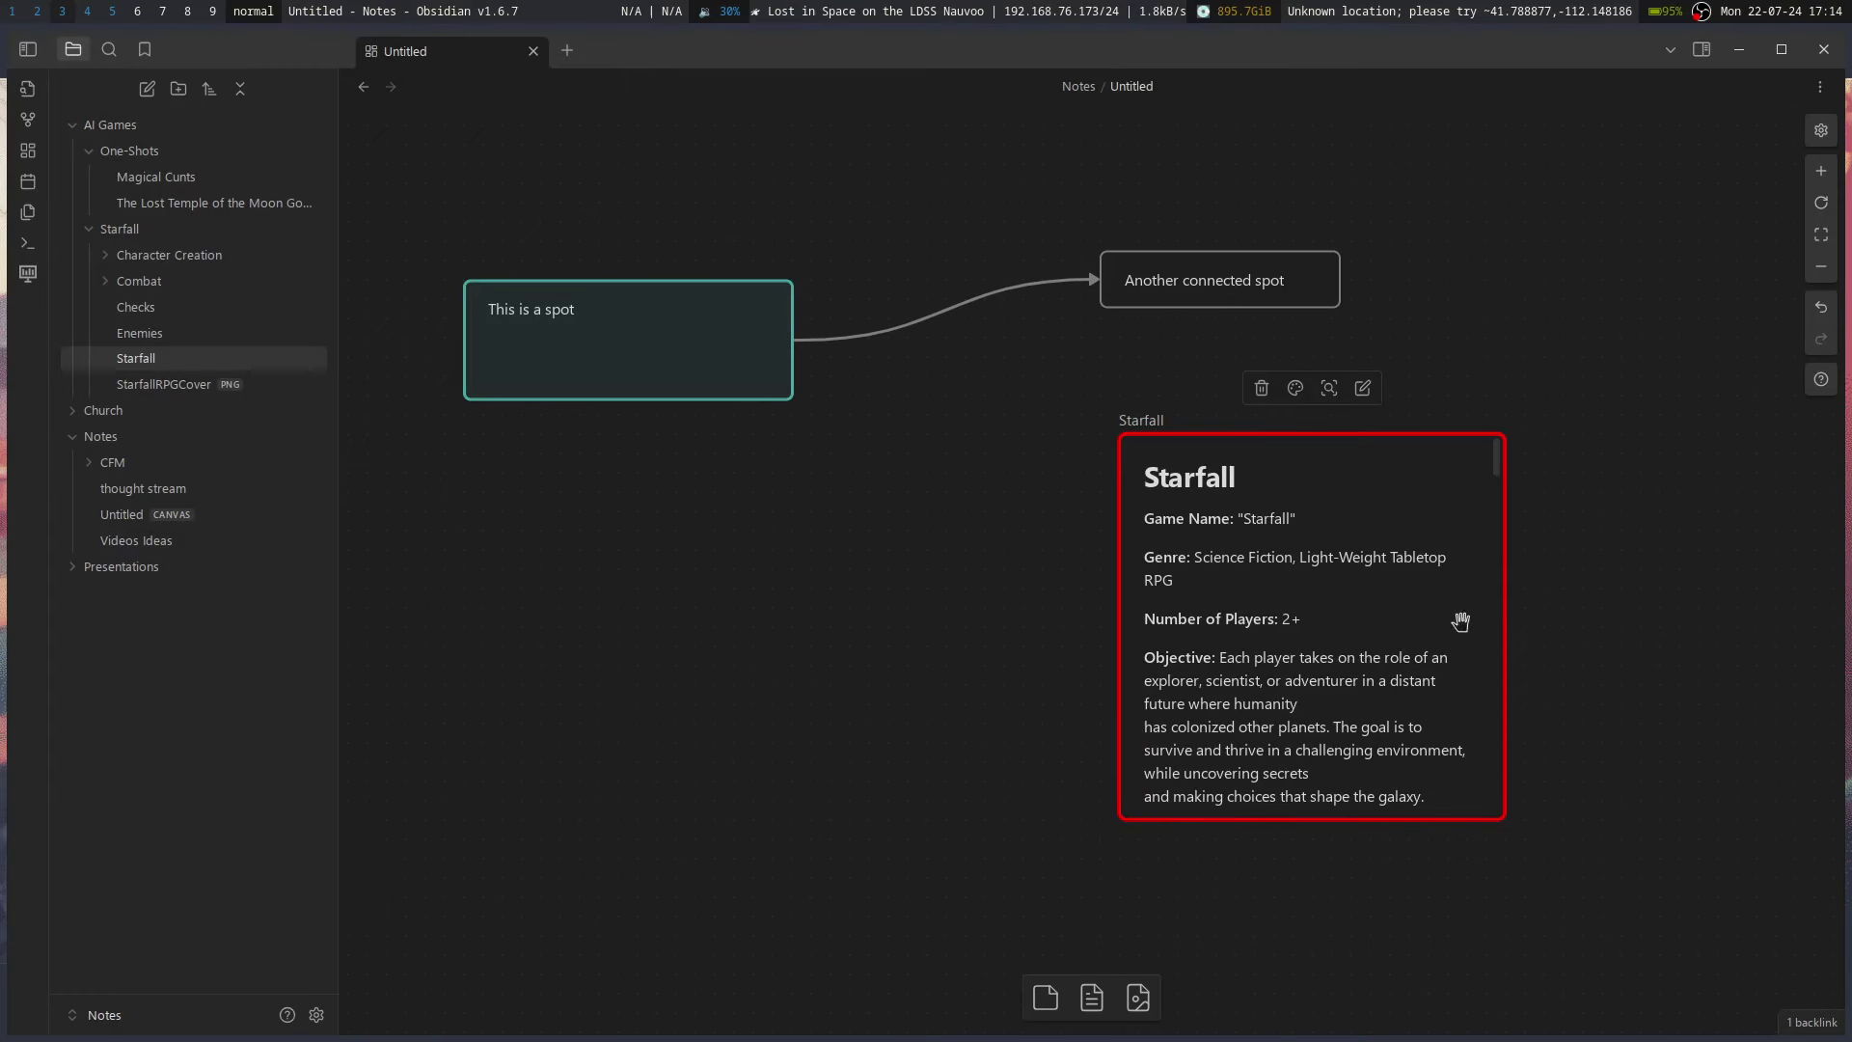
# - Add the AI Games/Starfall/Checks note to the right of the Starfall card and connect Starfall to it with an arrow
pyautogui.moveTo(1674, 602); pyautogui.dragTo(1351, 606)
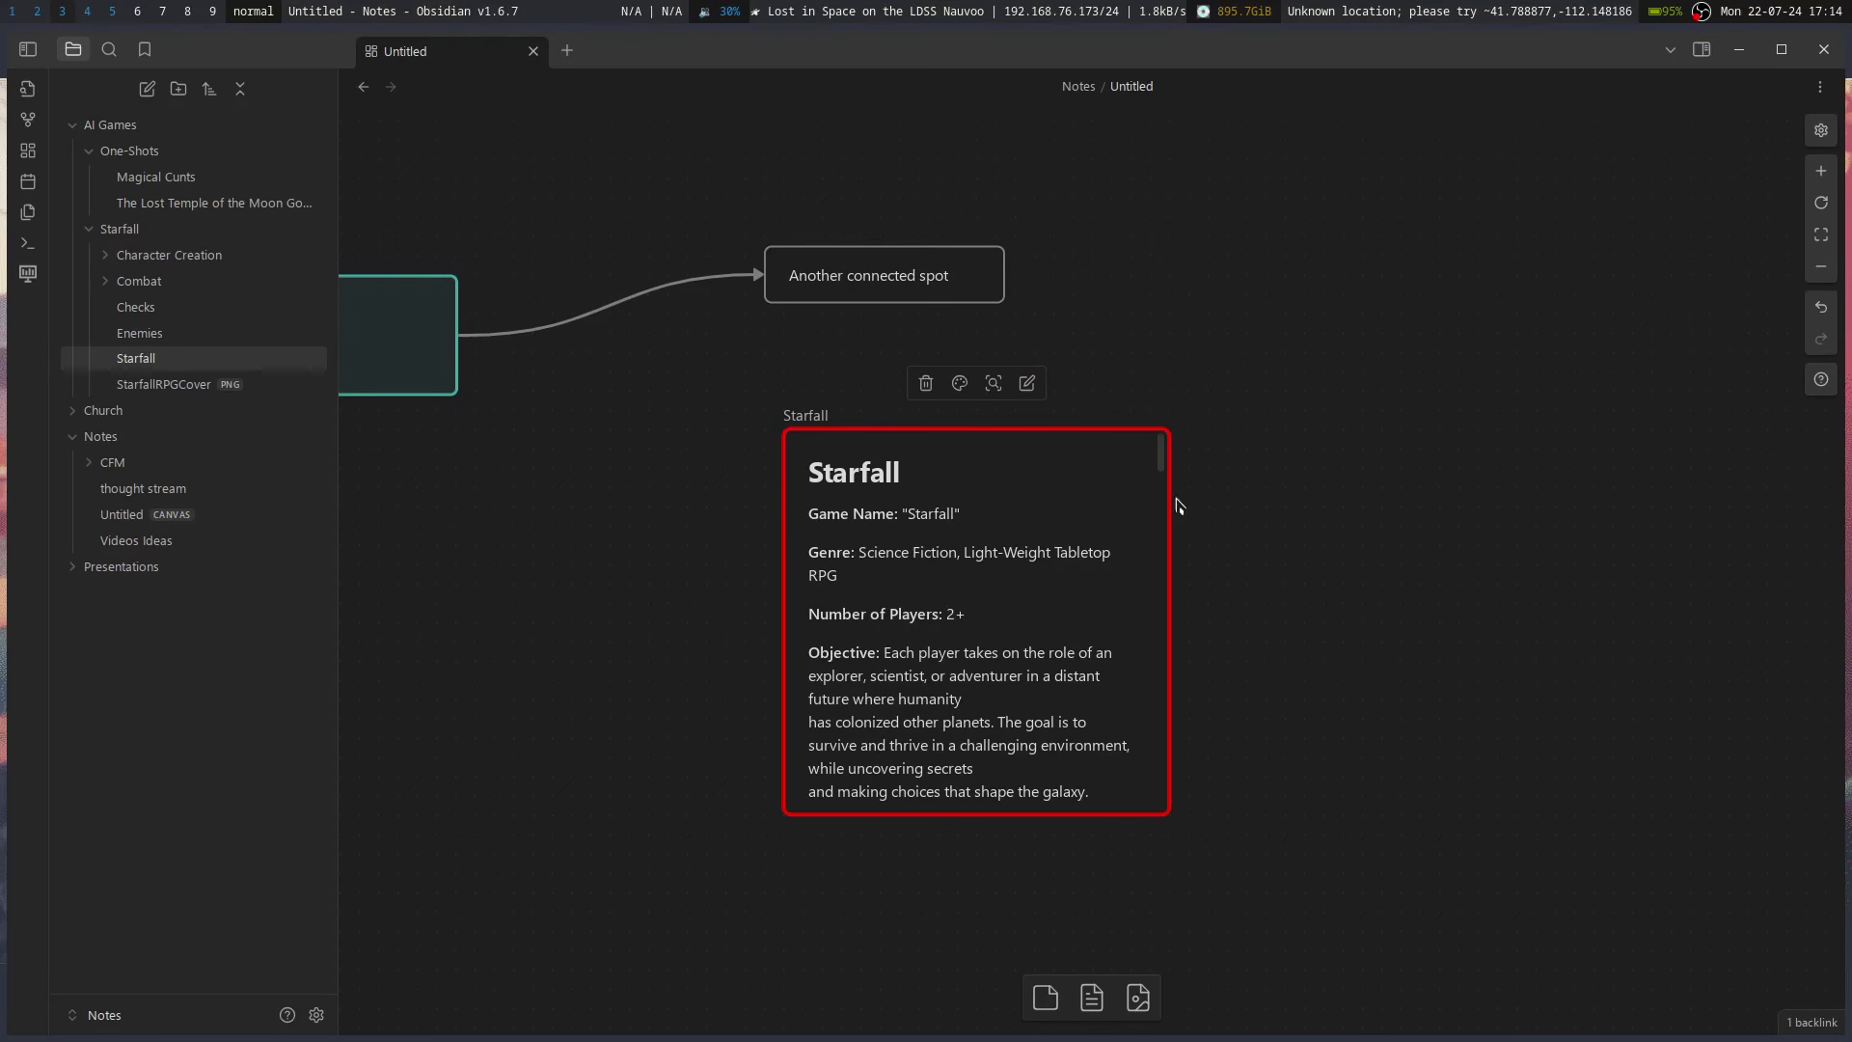
pyautogui.moveTo(1270, 673); pyautogui.dragTo(1087, 785)
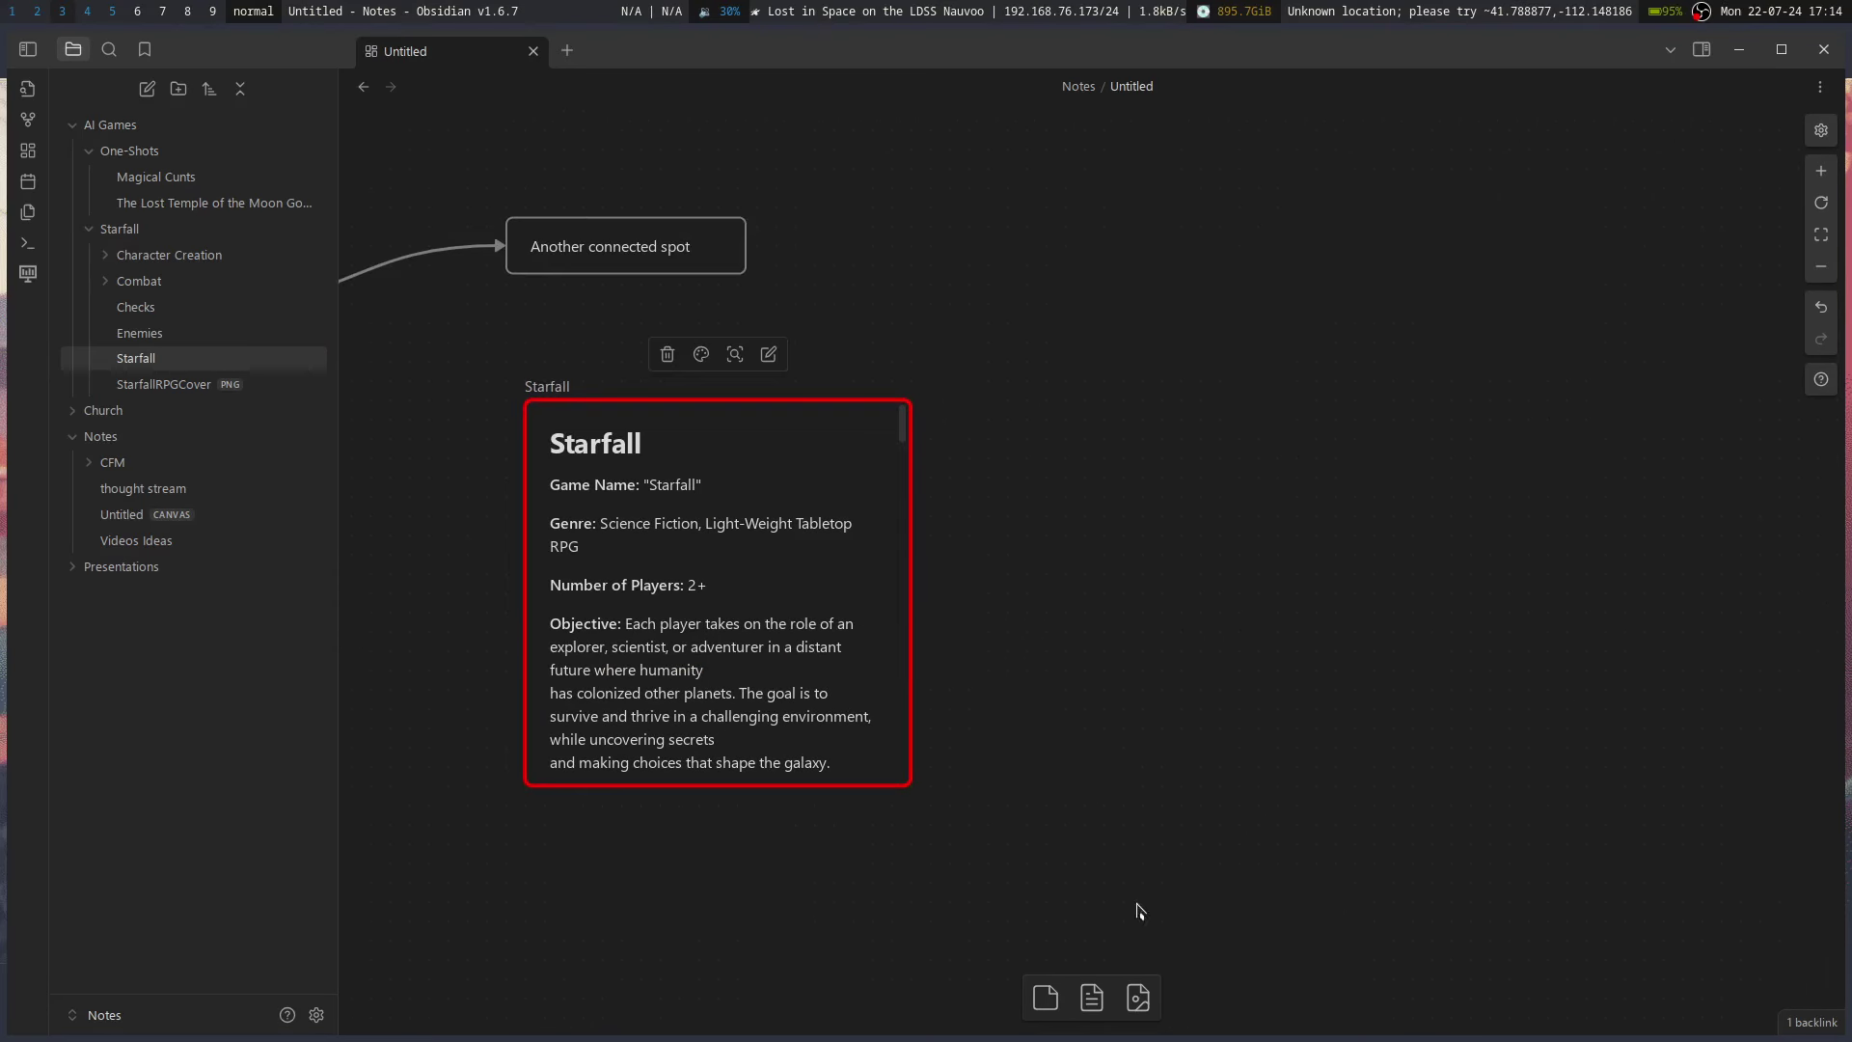
pyautogui.moveTo(1091, 997); pyautogui.dragTo(1391, 479)
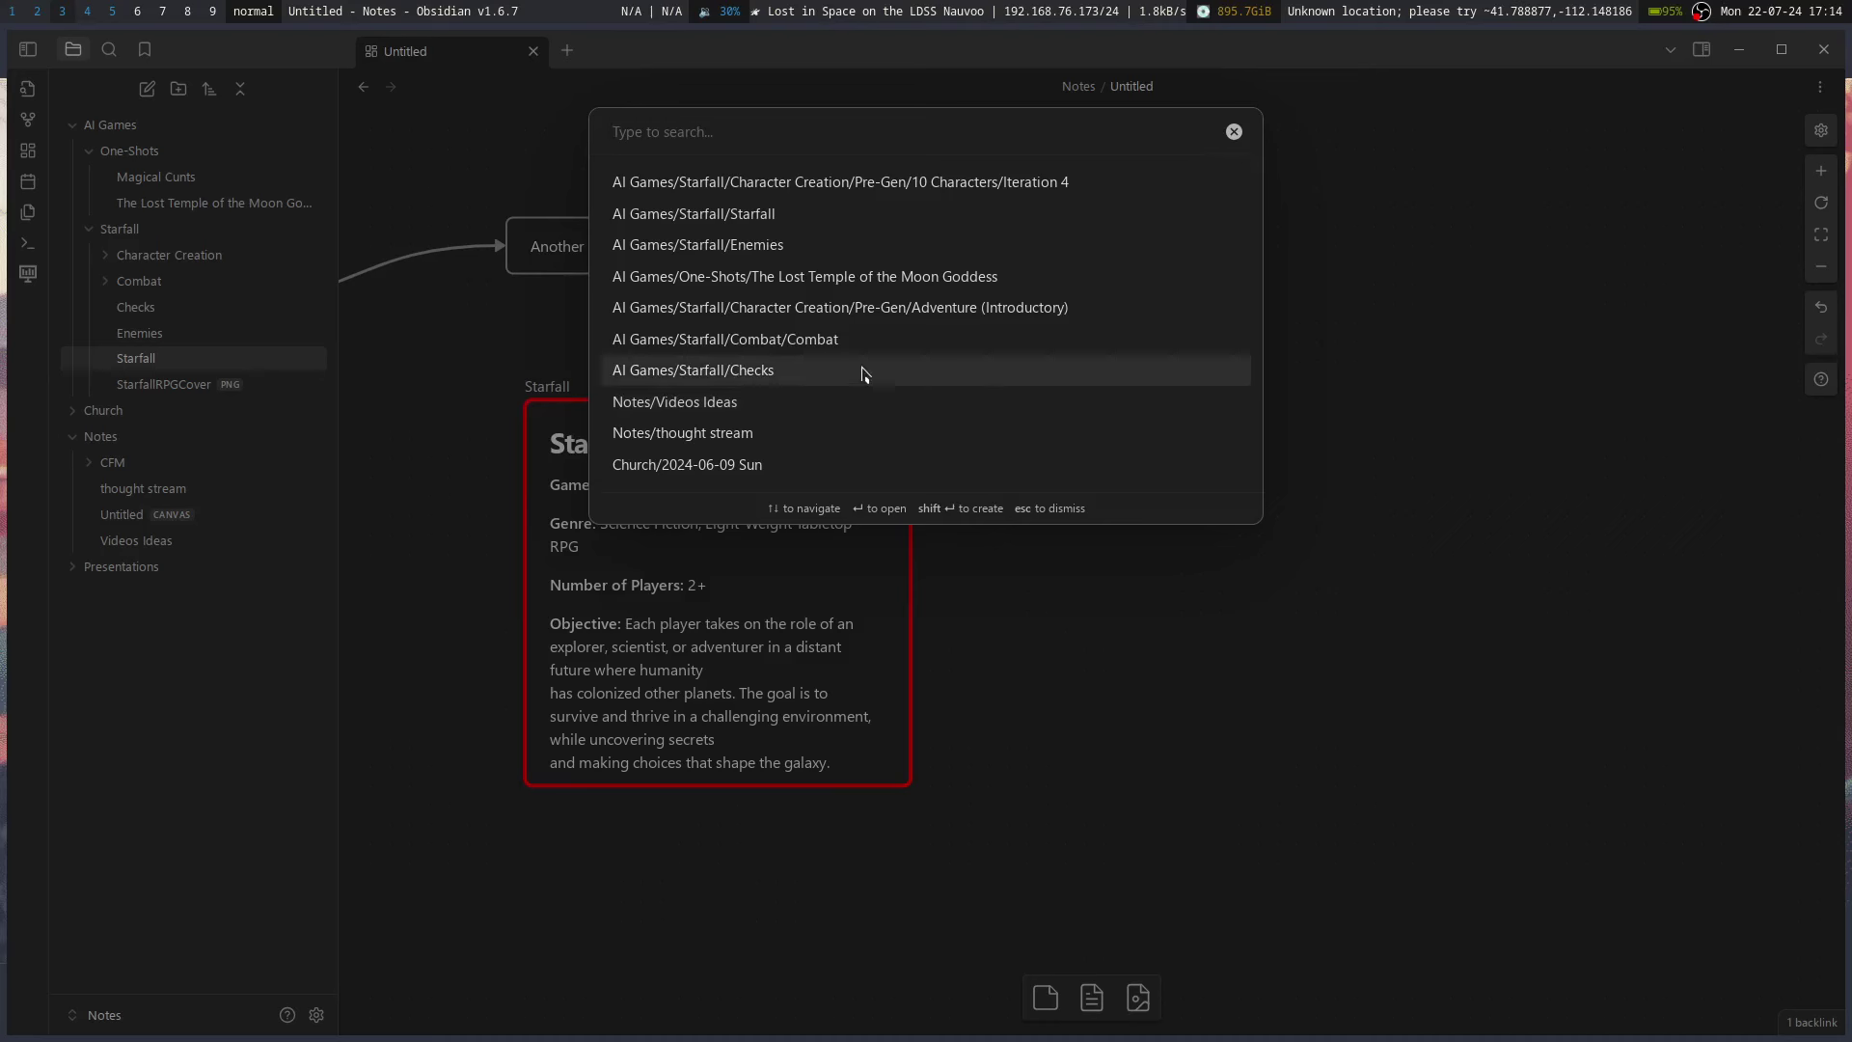
pyautogui.click(794, 373)
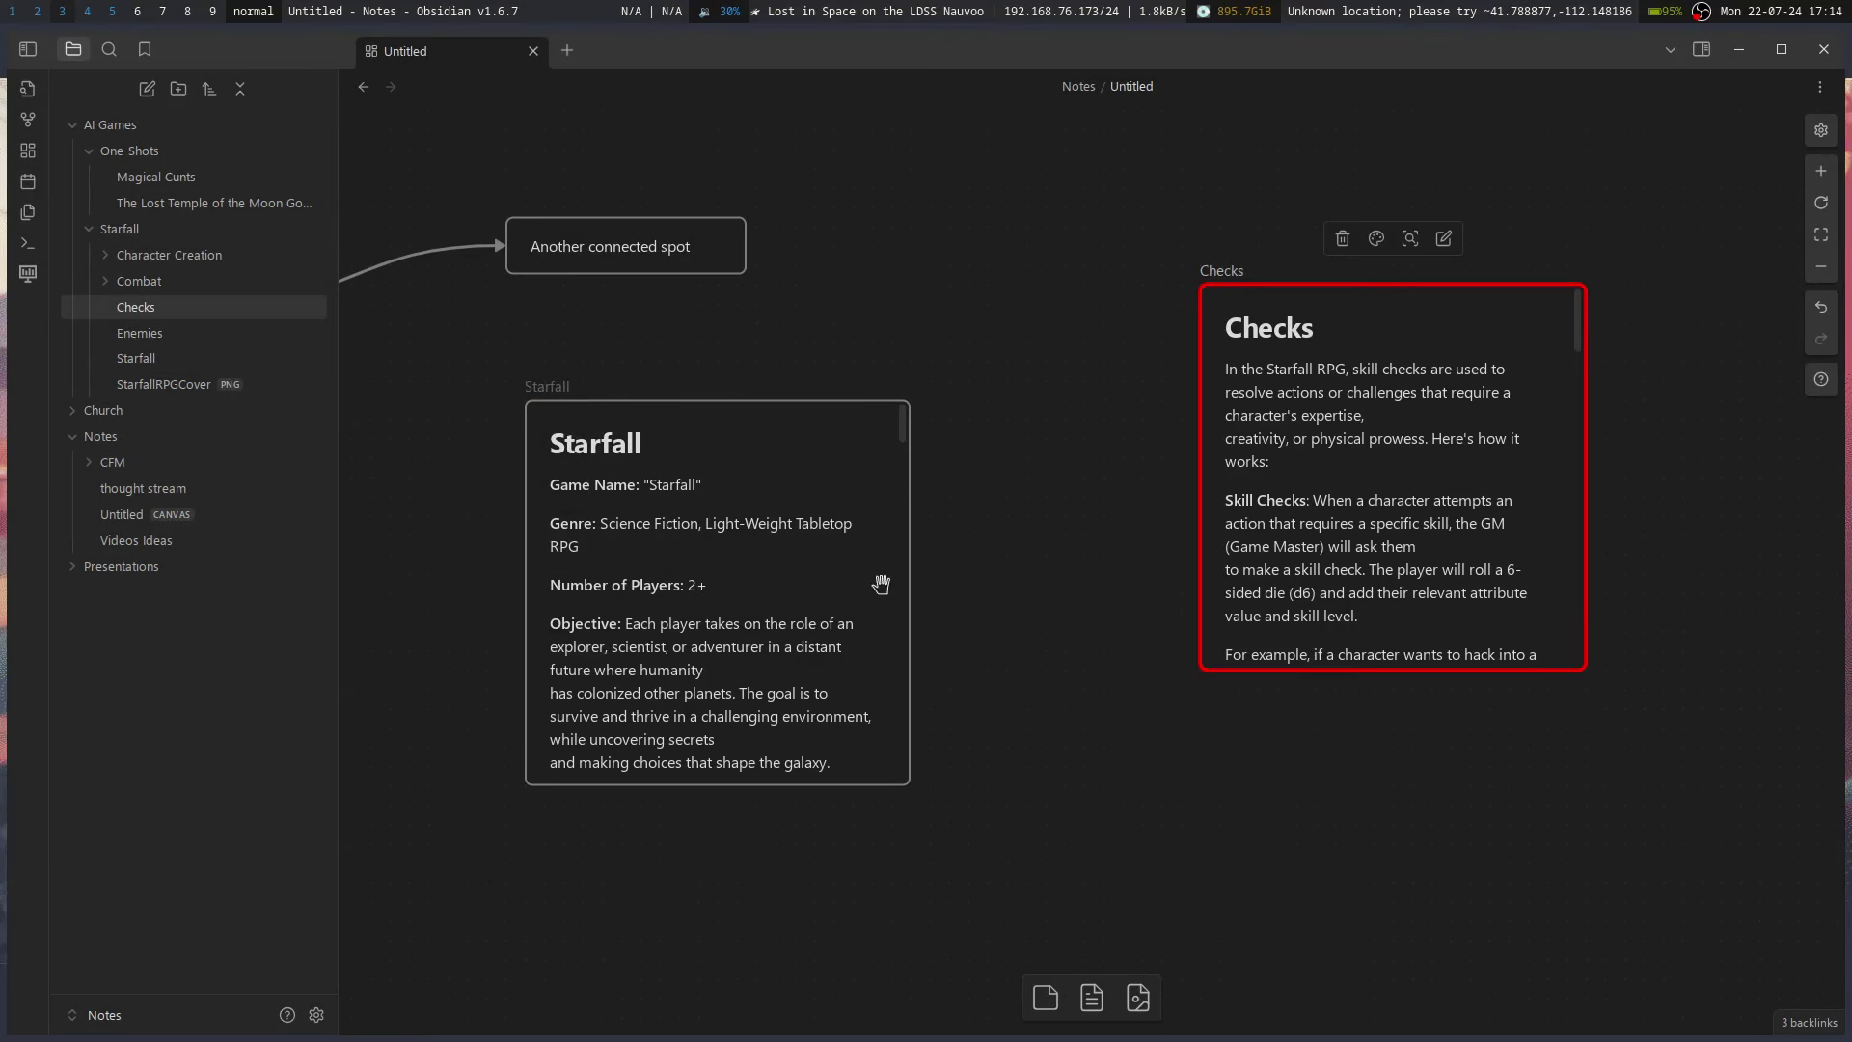
pyautogui.moveTo(910, 601); pyautogui.dragTo(1219, 460)
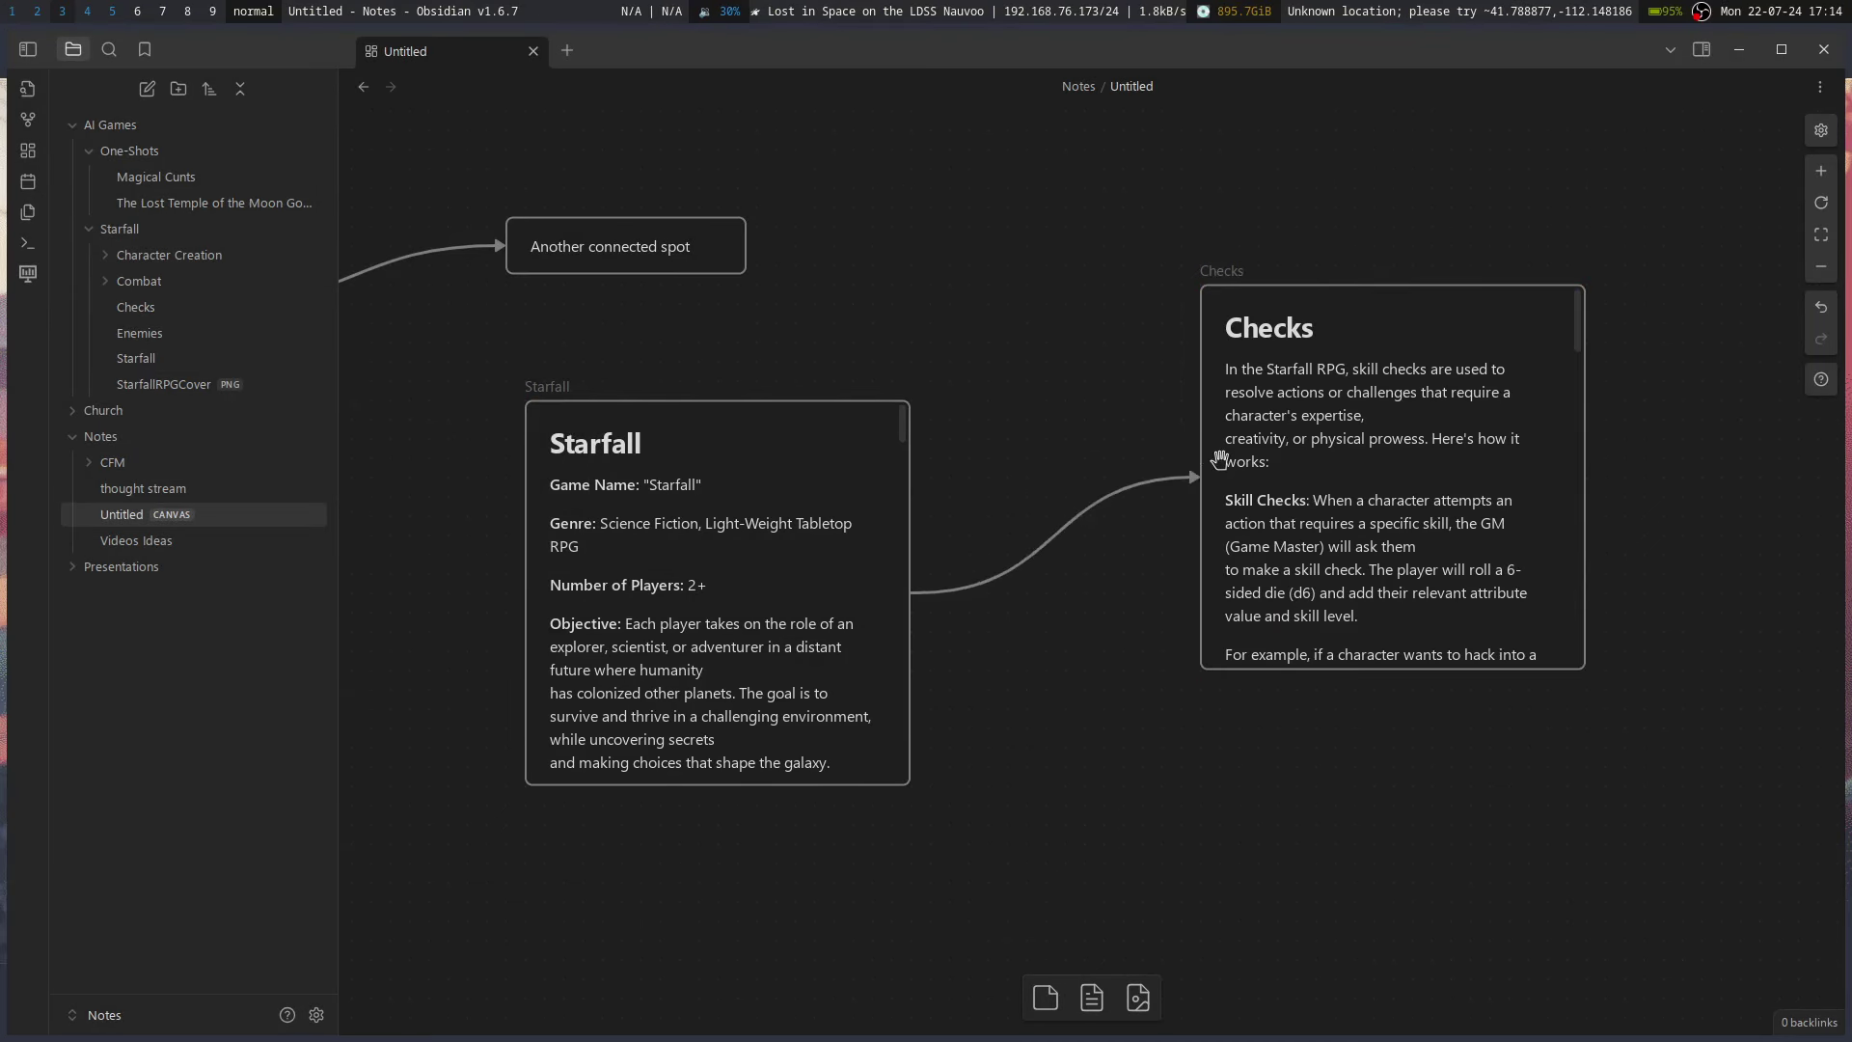
# - Add the AI Games/Starfall/Combat/Combat note below and to the right of the Checks card and connect Checks to it with an arrow
pyautogui.moveTo(1347, 837); pyautogui.dragTo(1164, 565)
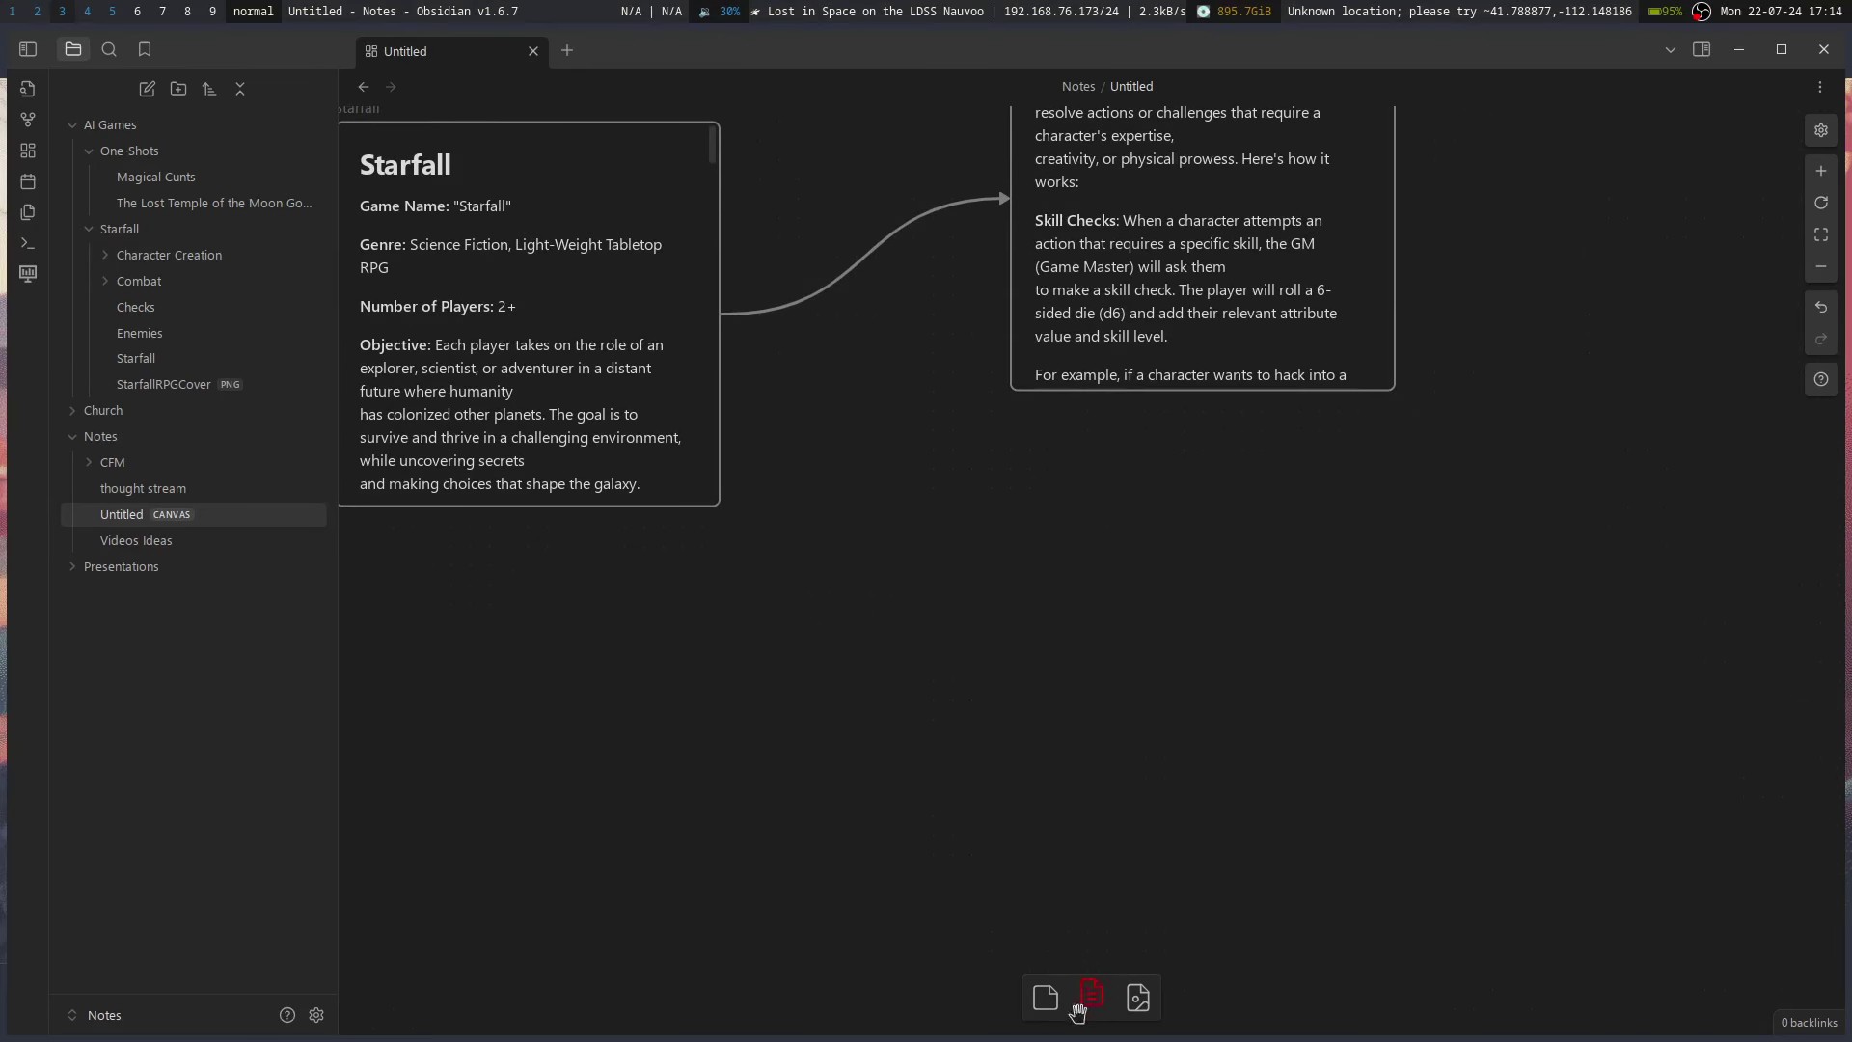
pyautogui.moveTo(1090, 997); pyautogui.dragTo(1200, 631)
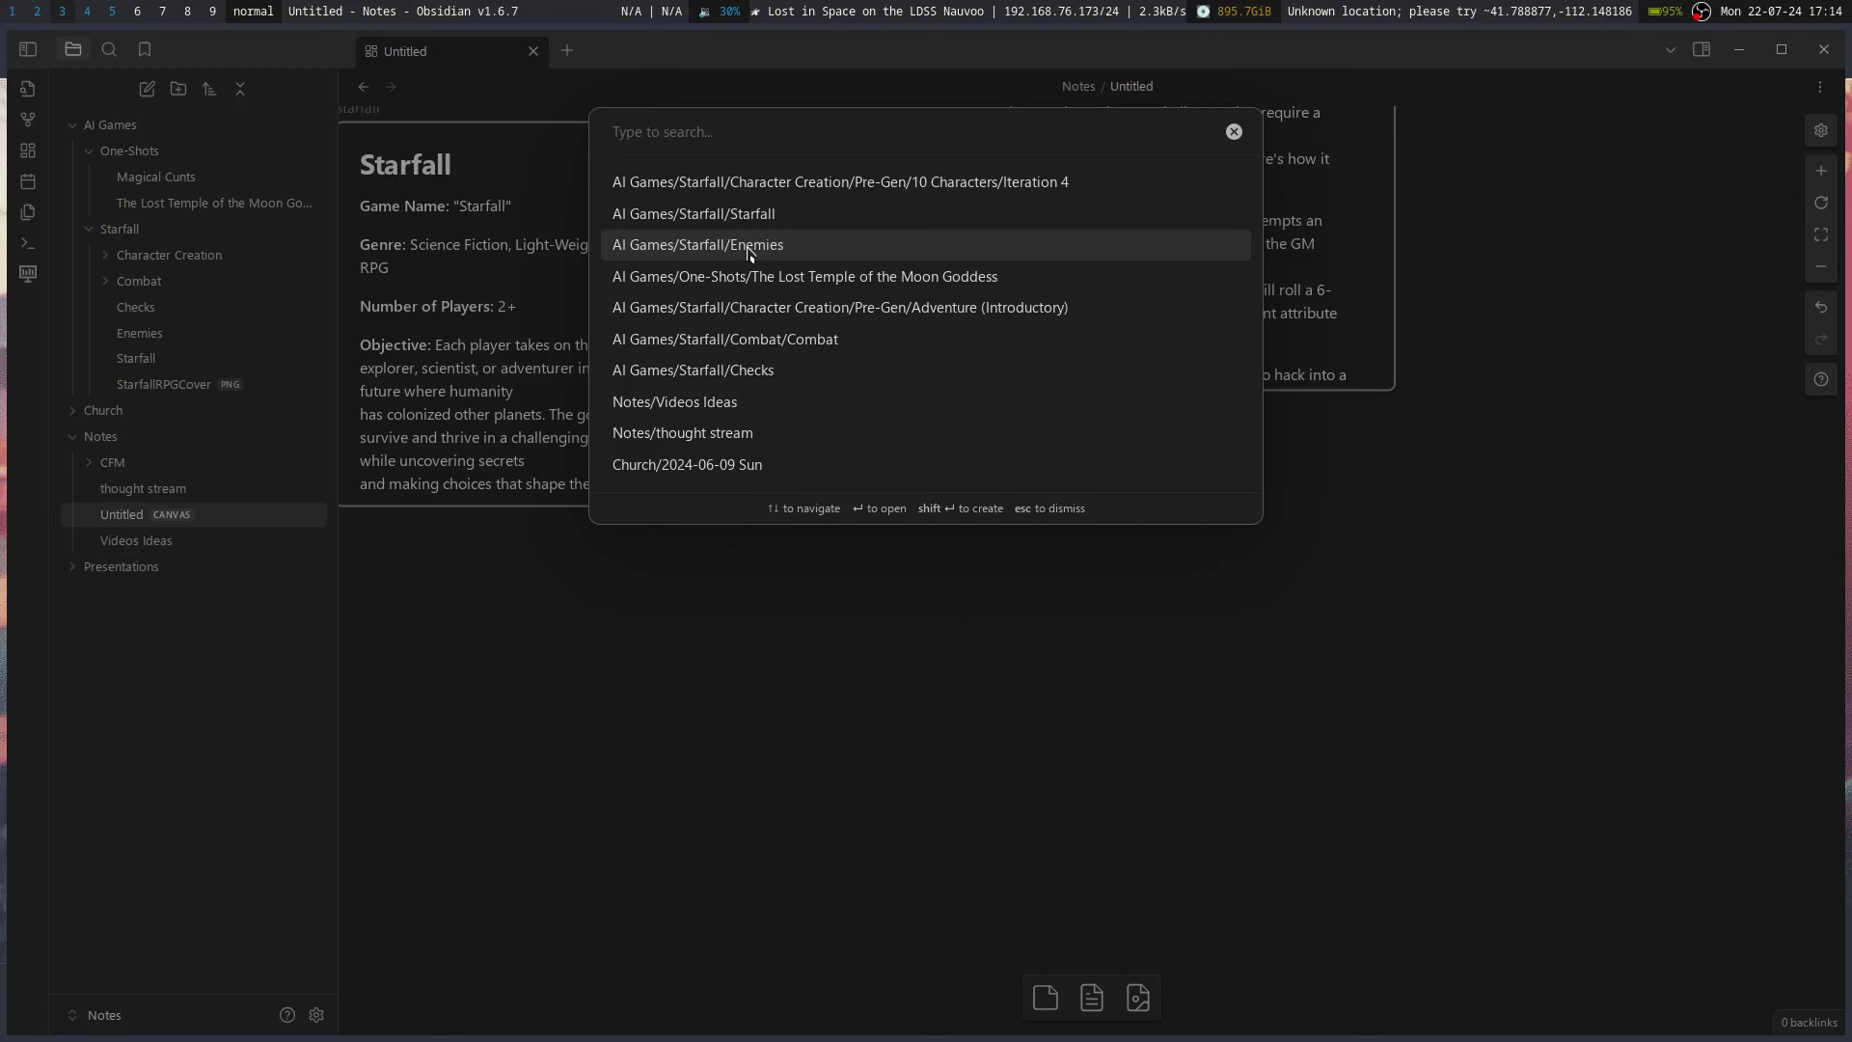
pyautogui.click(762, 339)
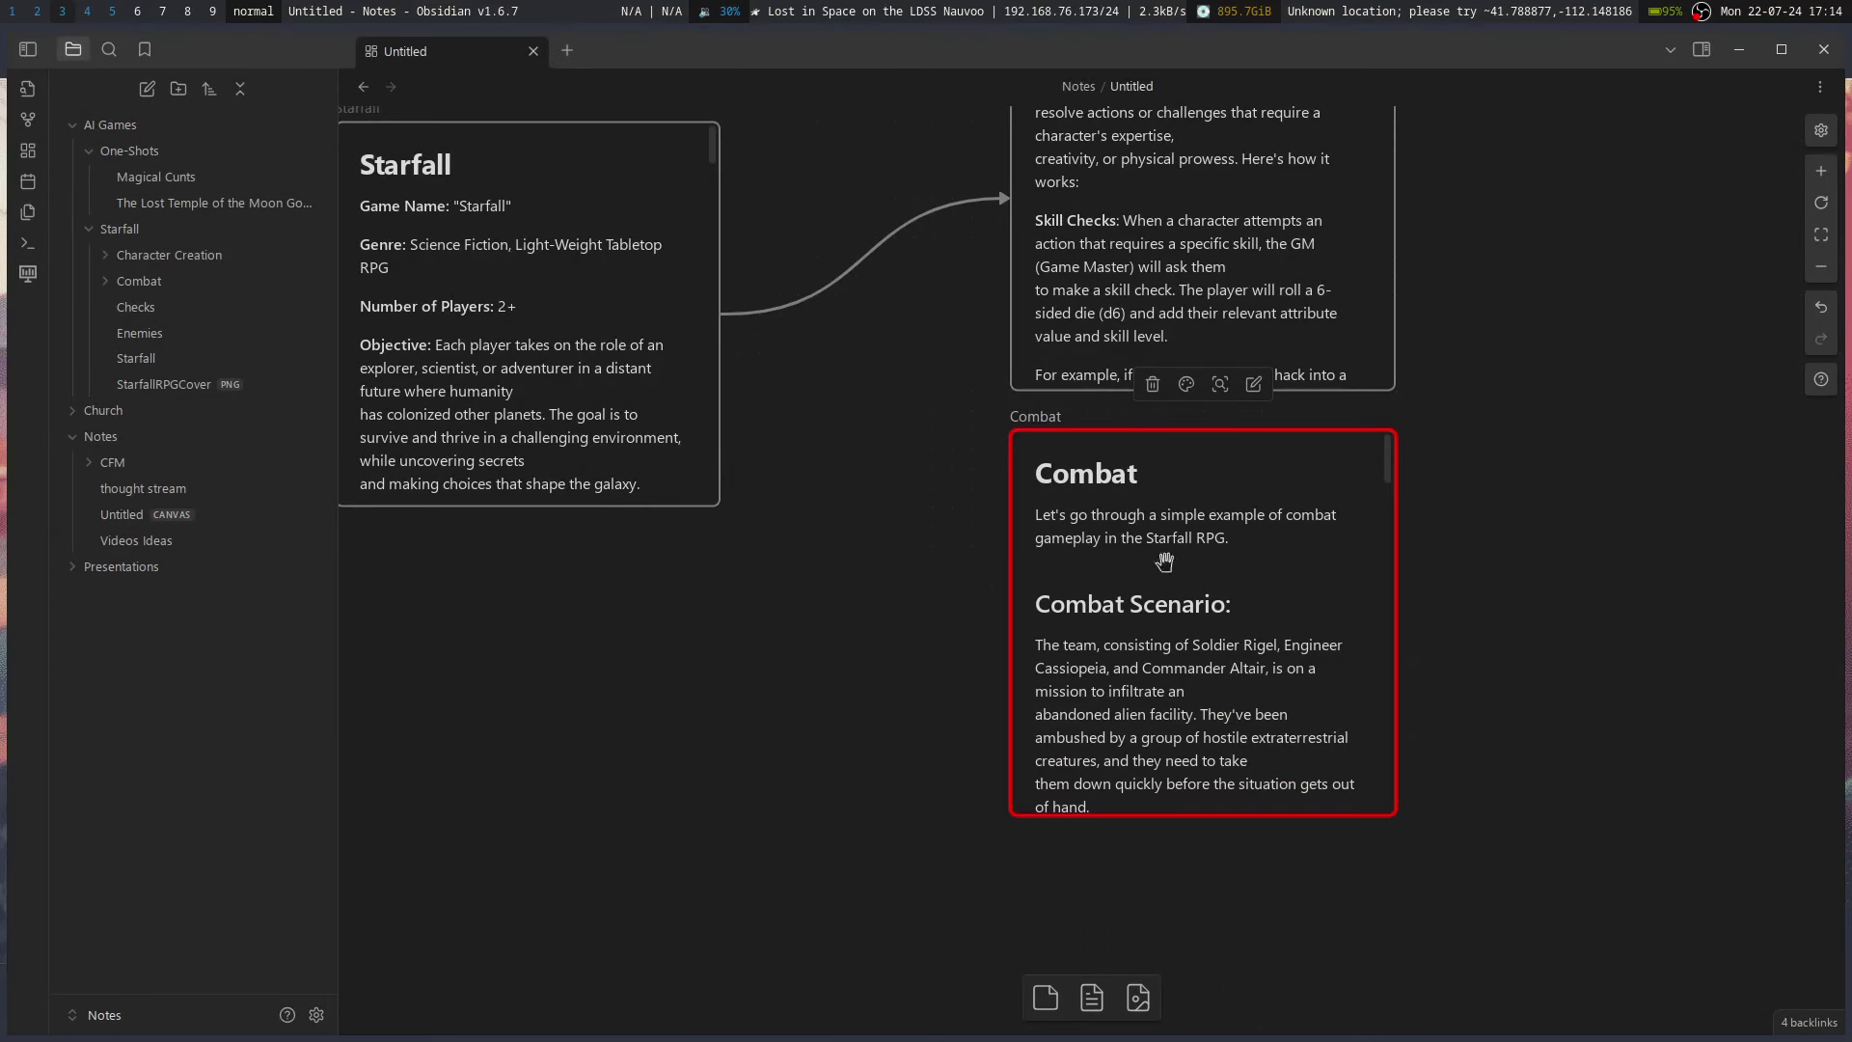
pyautogui.moveTo(1275, 605); pyautogui.dragTo(1663, 625)
pyautogui.moveTo(1259, 655); pyautogui.dragTo(953, 618)
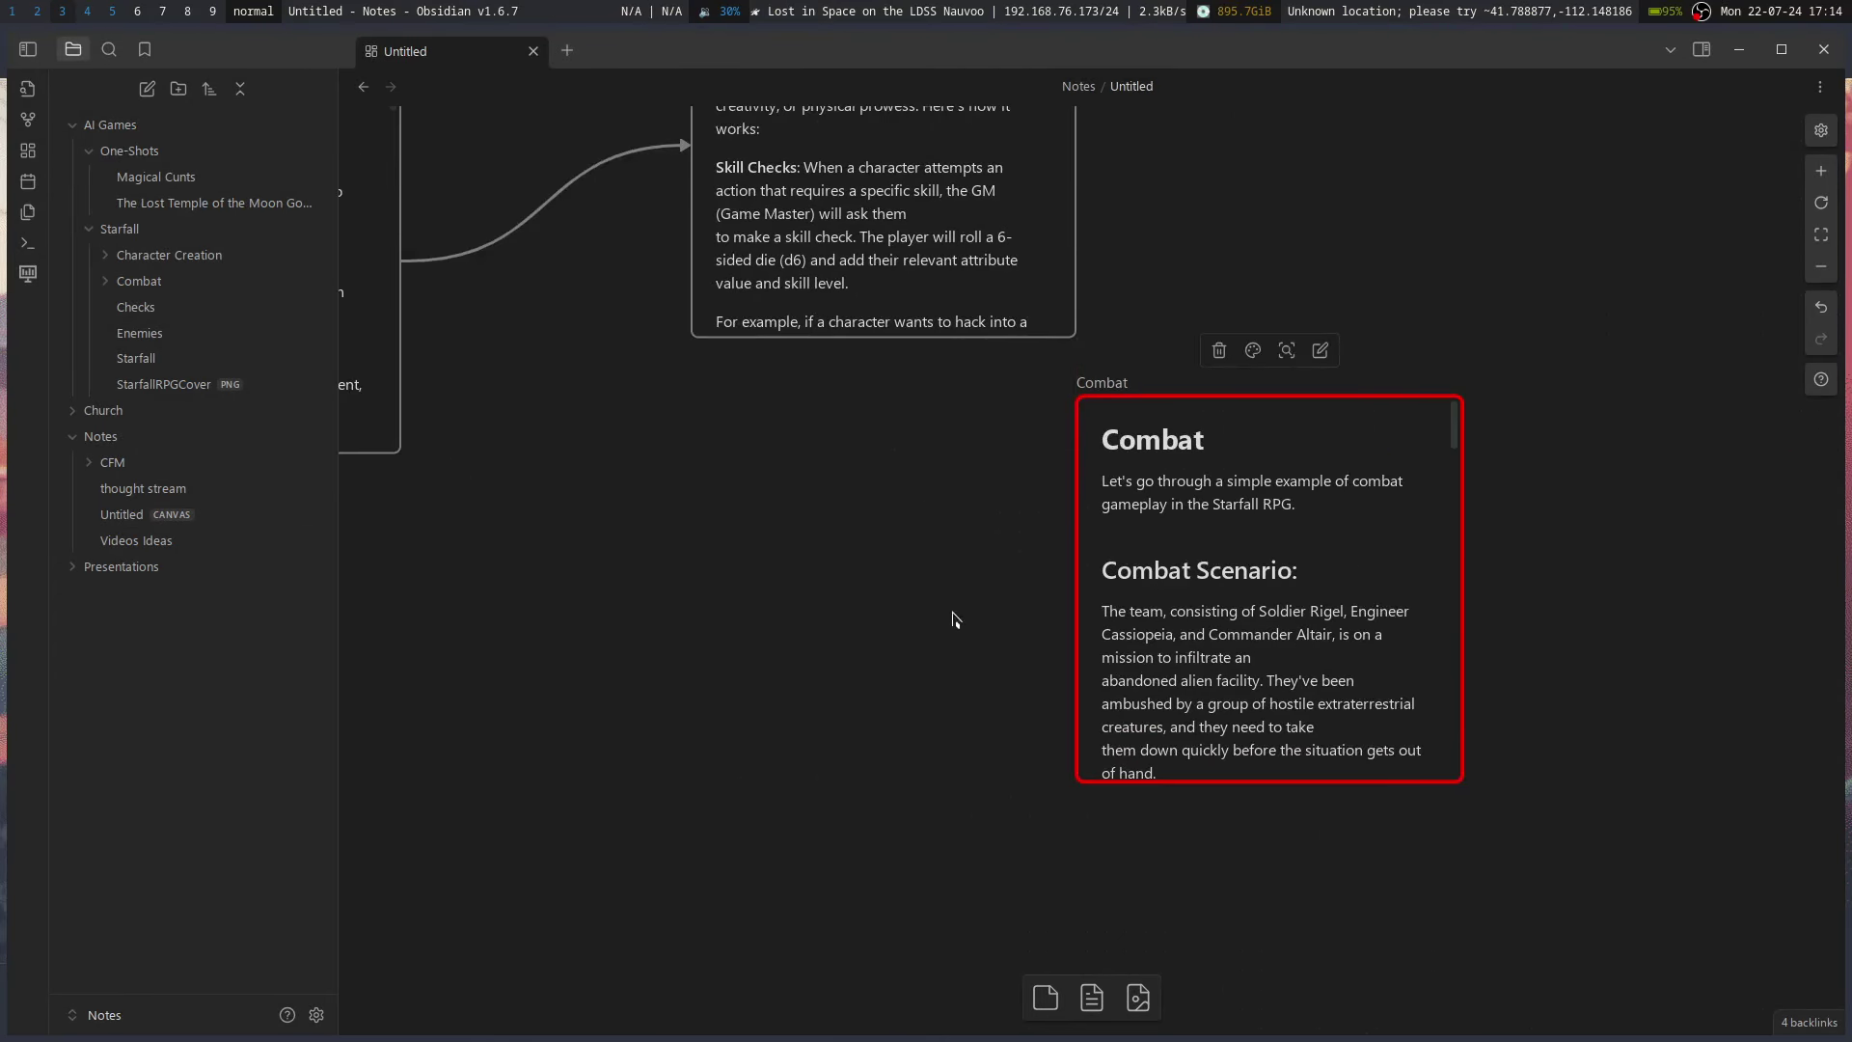
pyautogui.moveTo(883, 338); pyautogui.dragTo(1075, 610)
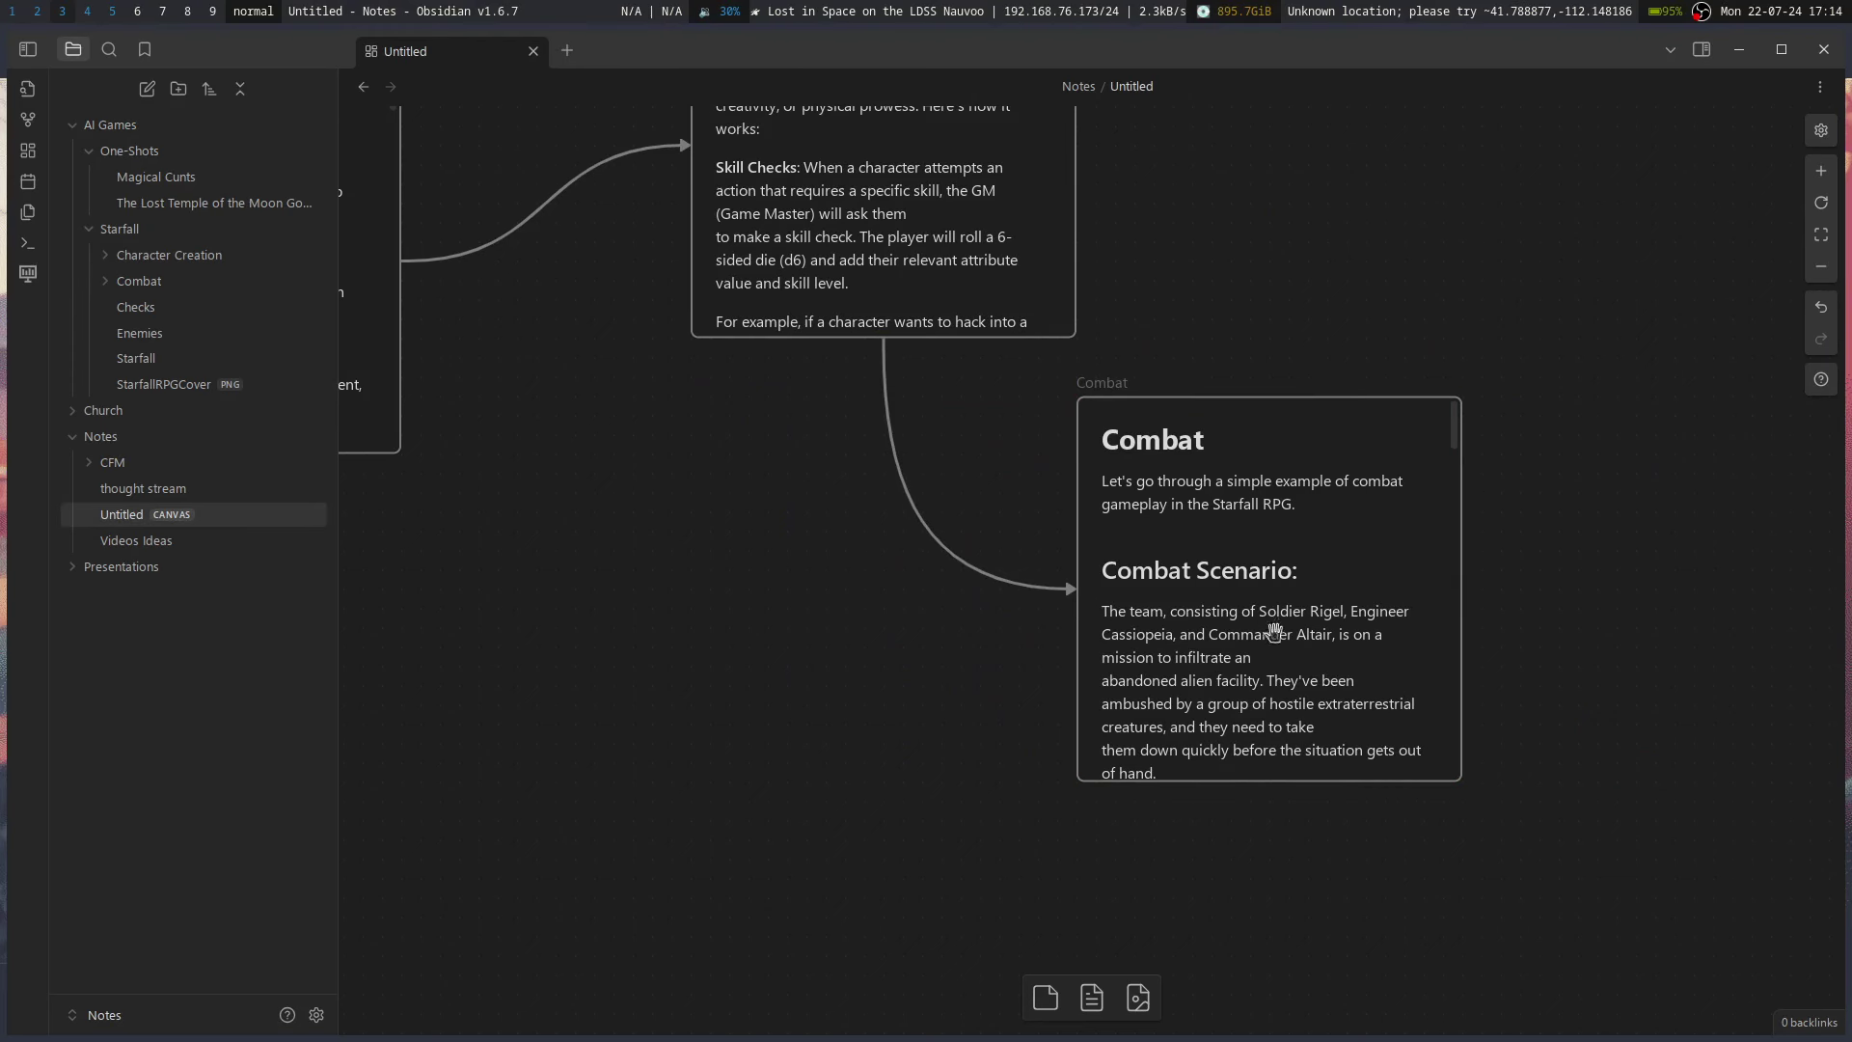
# - Add the AI Games/Starfall/Enemies note to the upper right of the Combat card and connect Combat to it with an arrow
pyautogui.hscroll(10, 1271, 627)
pyautogui.moveTo(1091, 997); pyautogui.dragTo(1147, 338)
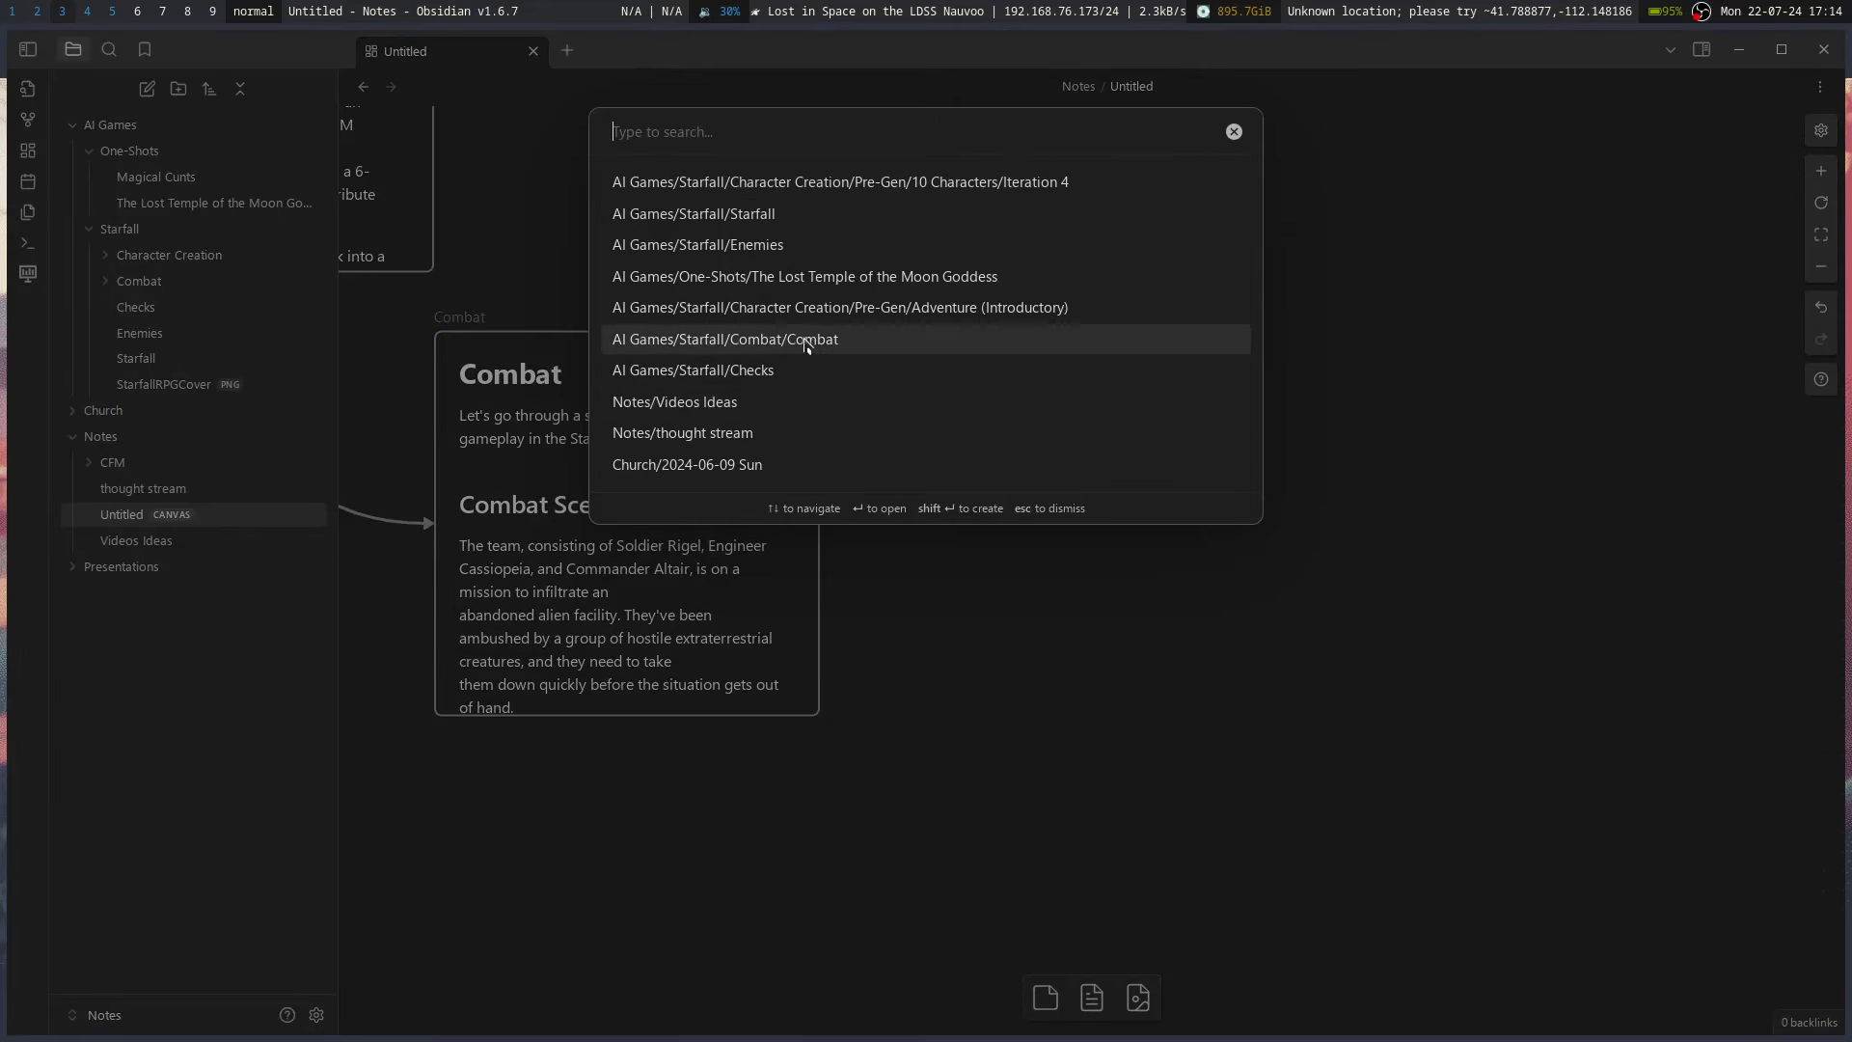
pyautogui.click(810, 244)
pyautogui.moveTo(820, 523); pyautogui.dragTo(1012, 385)
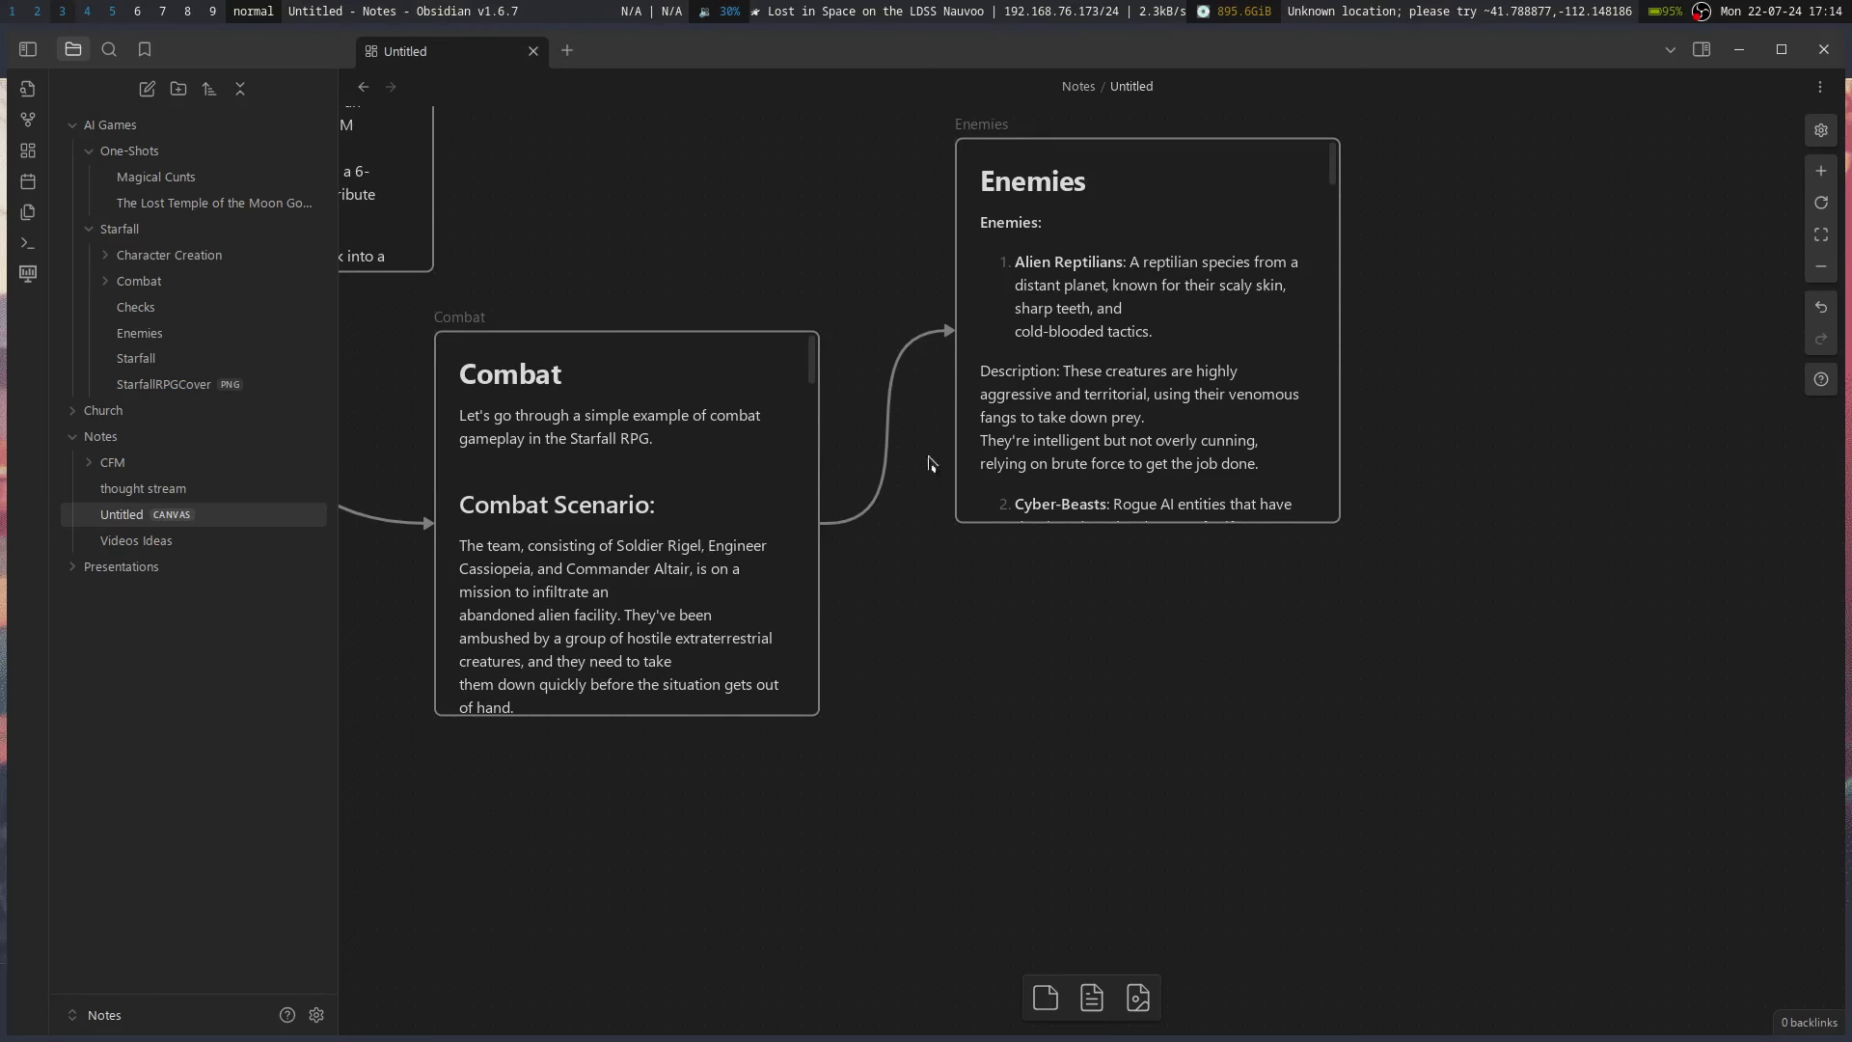
# - Add the AI Games/Starfall/StarfallRPGCover.png image to the canvas below the Starfall card
pyautogui.scroll(-4, 926, 749)
pyautogui.scroll(4, 926, 748)
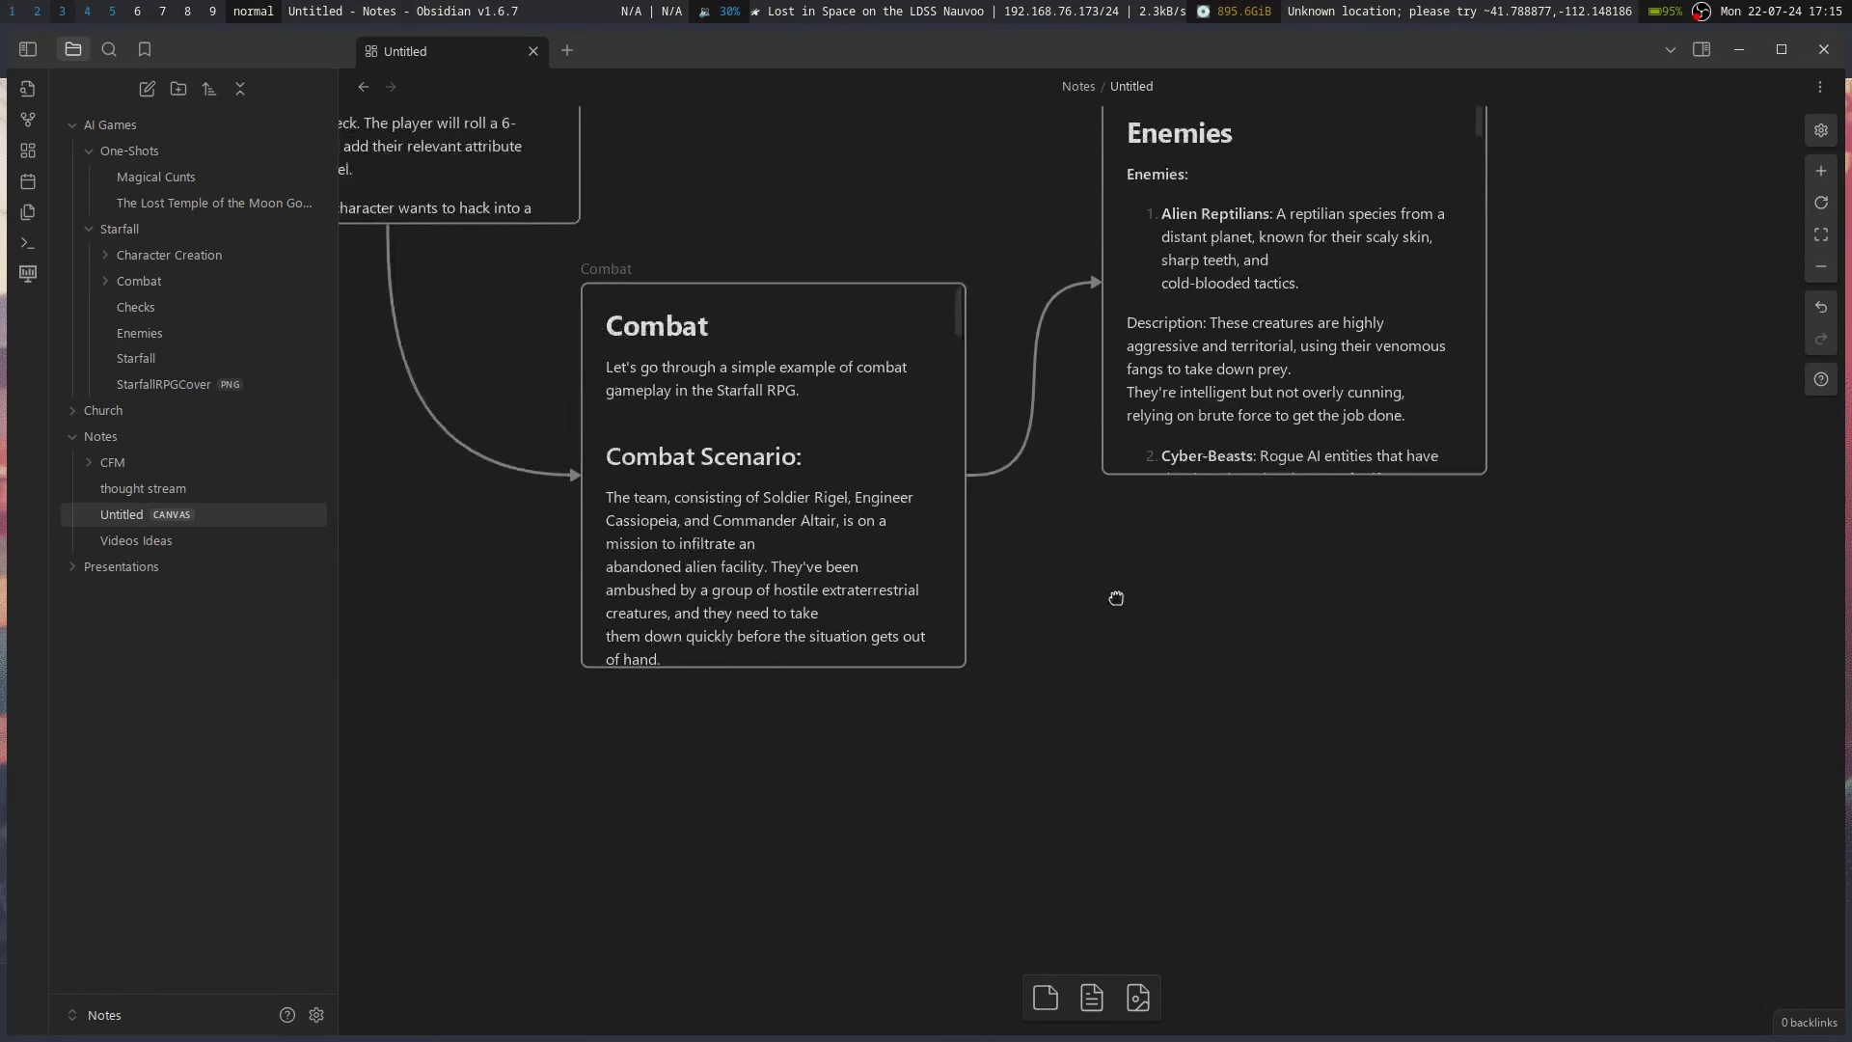
pyautogui.hscroll(-5, 1116, 599)
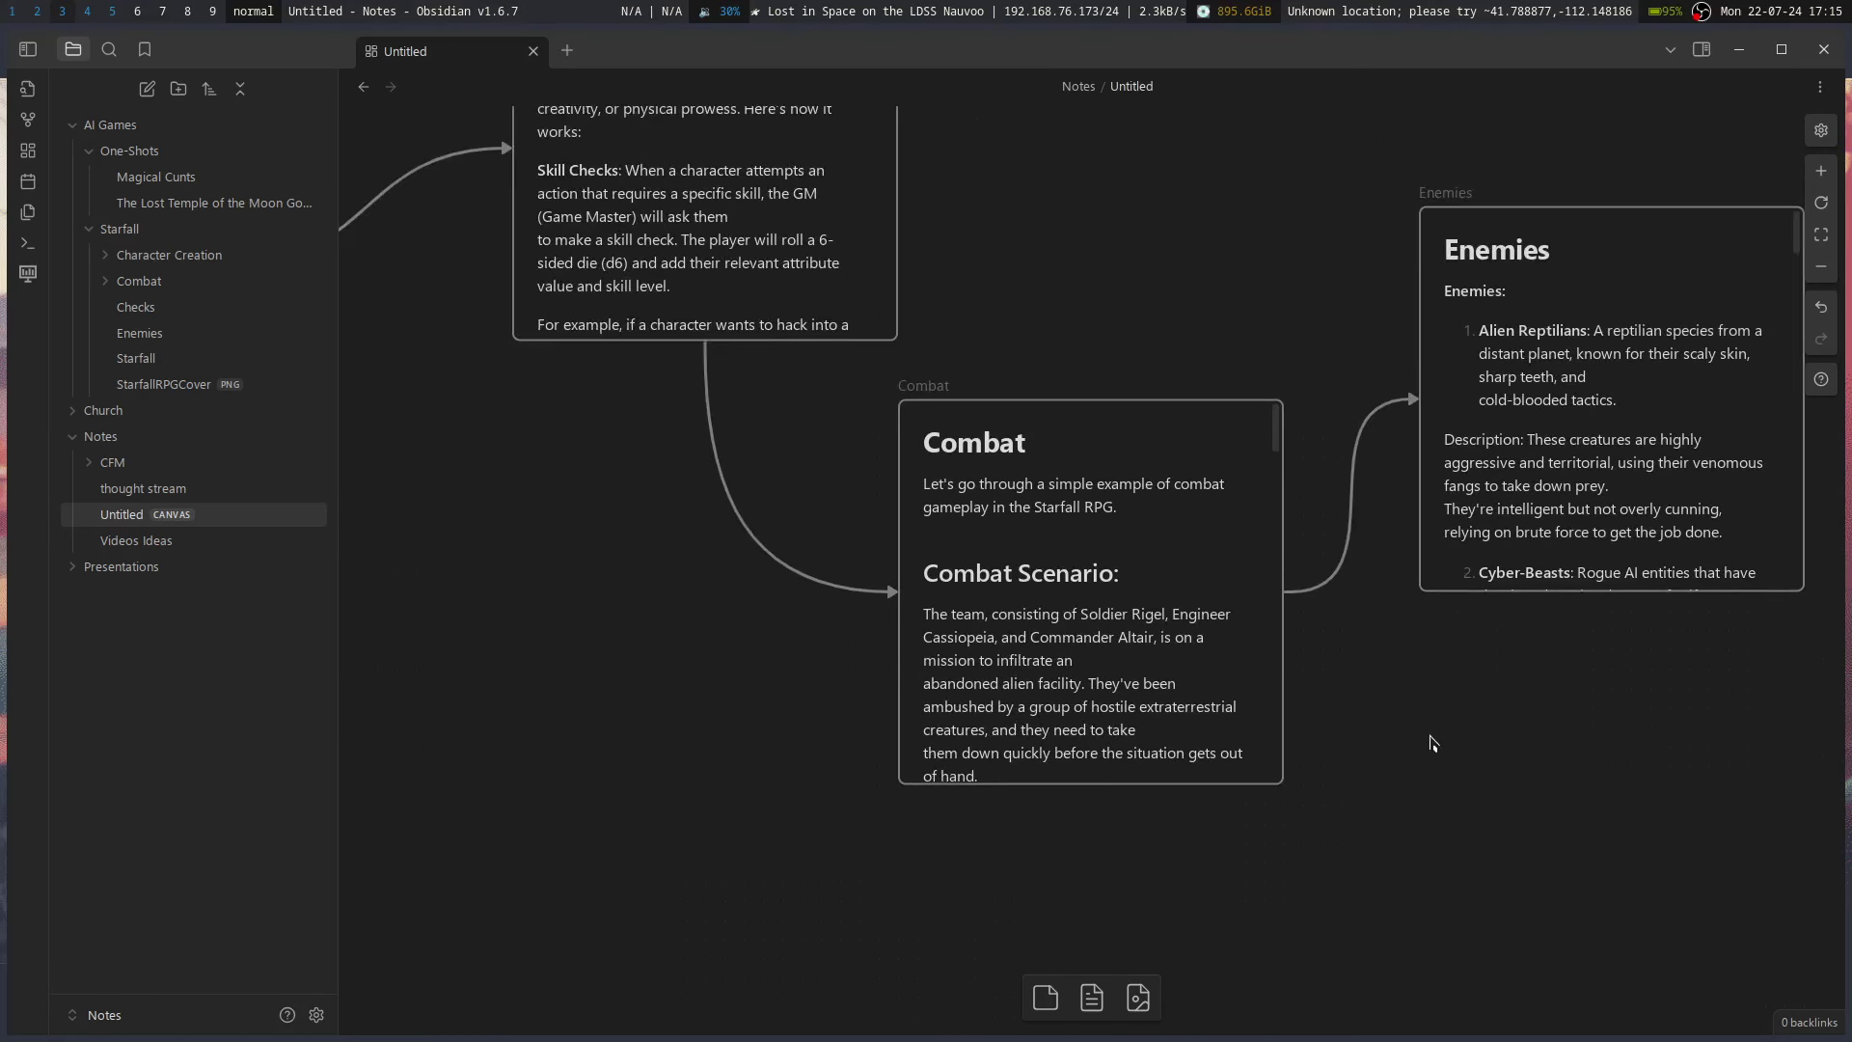
pyautogui.click(1822, 267)
pyautogui.moveTo(714, 606); pyautogui.dragTo(796, 627)
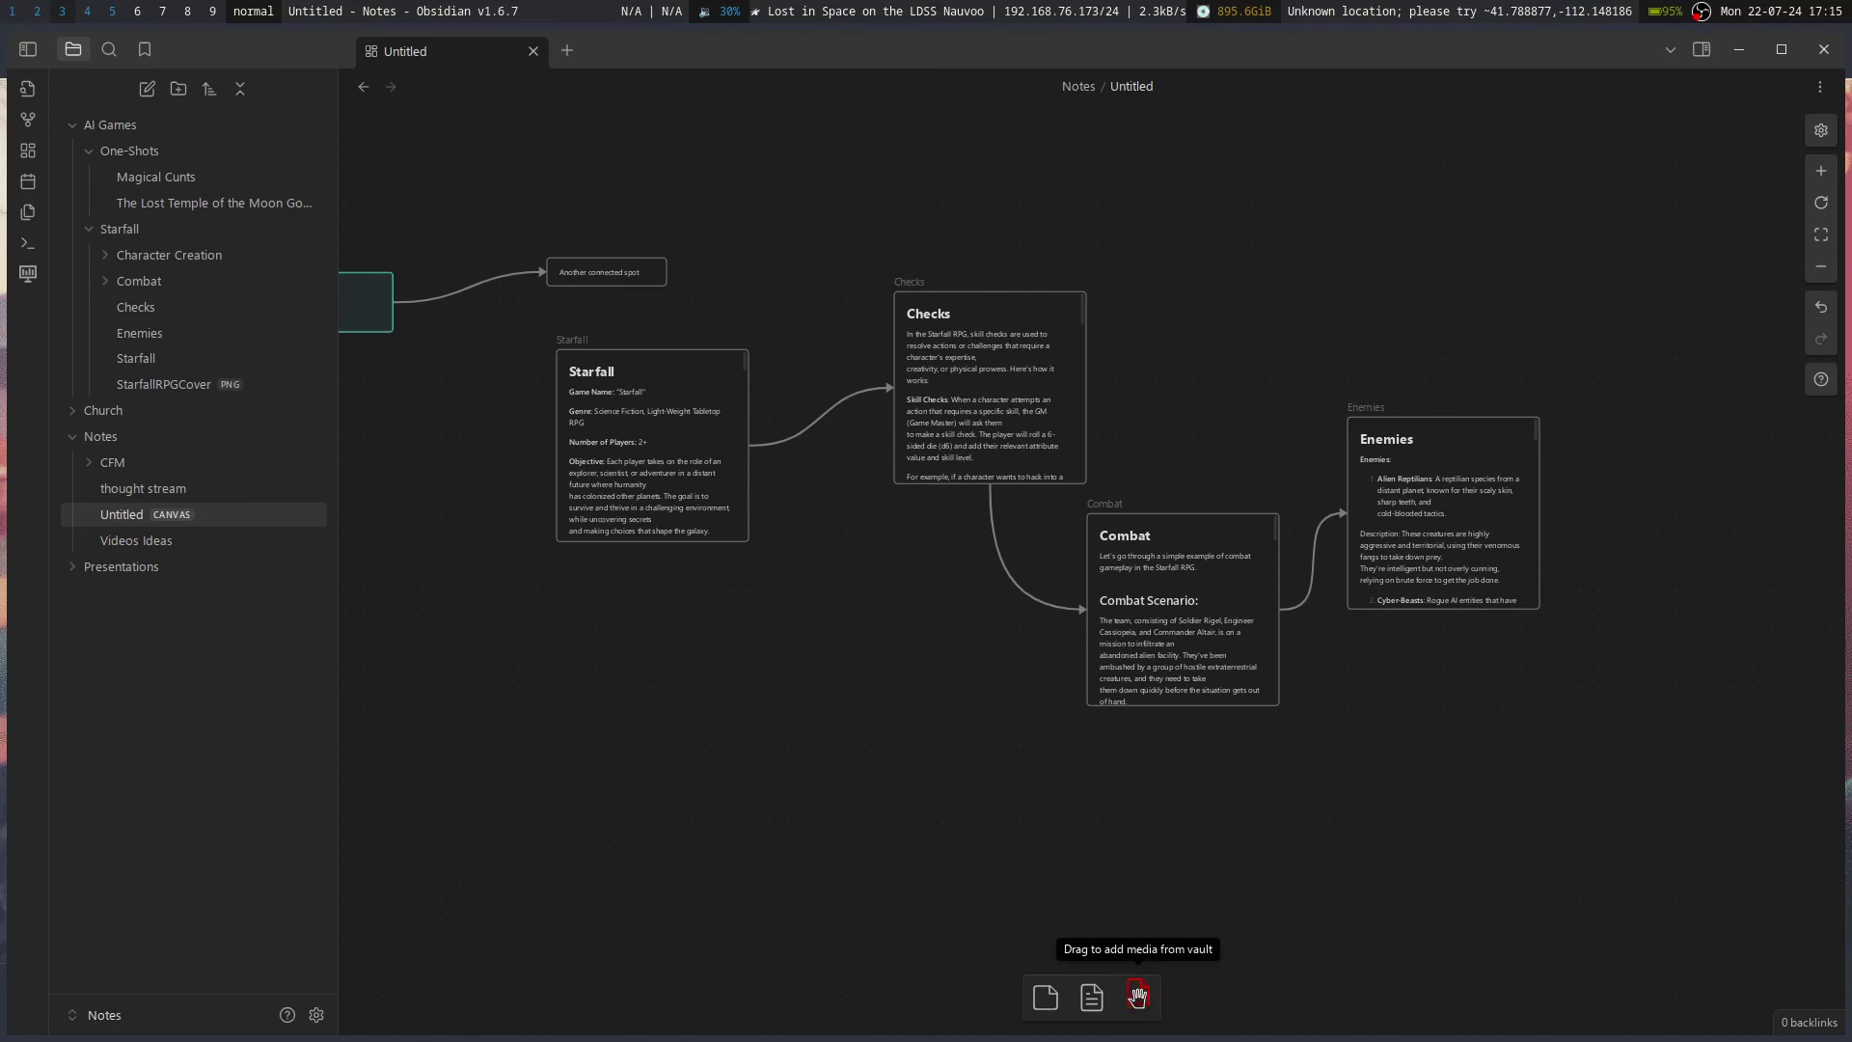
pyautogui.moveTo(1137, 996); pyautogui.dragTo(655, 680)
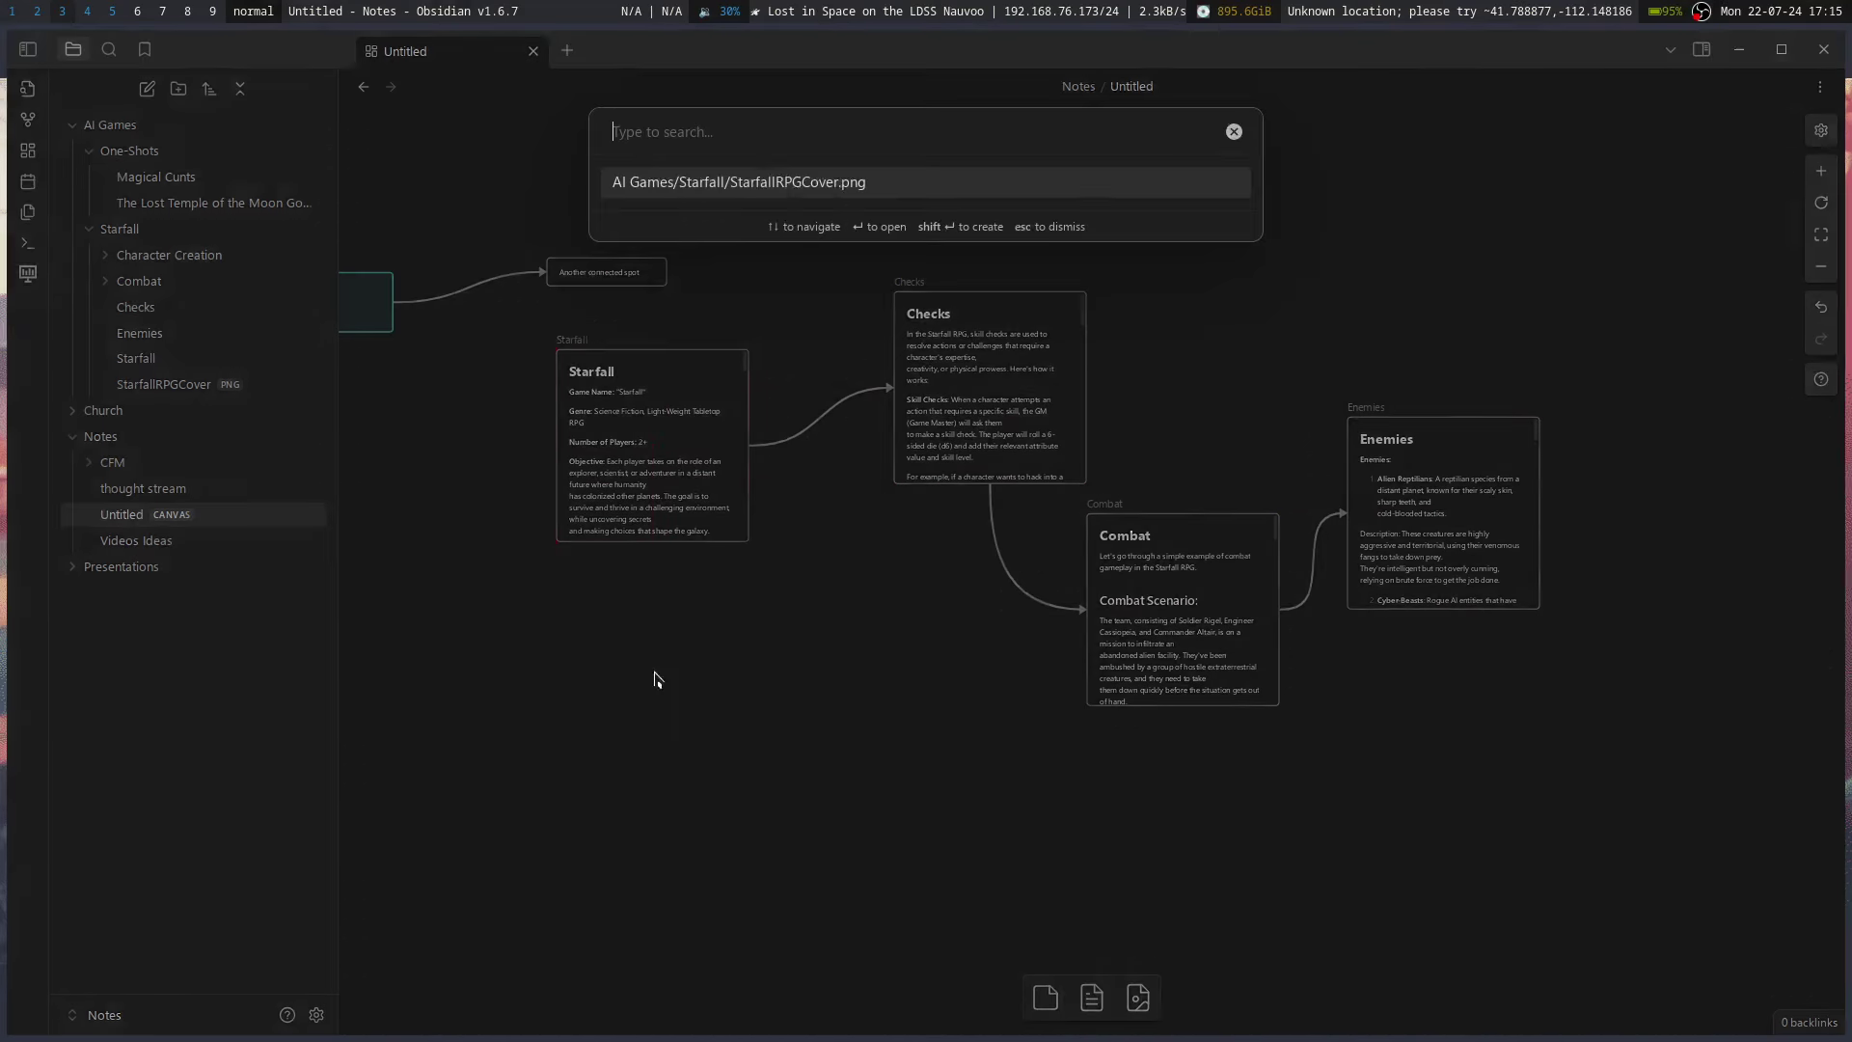
pyautogui.click(811, 182)
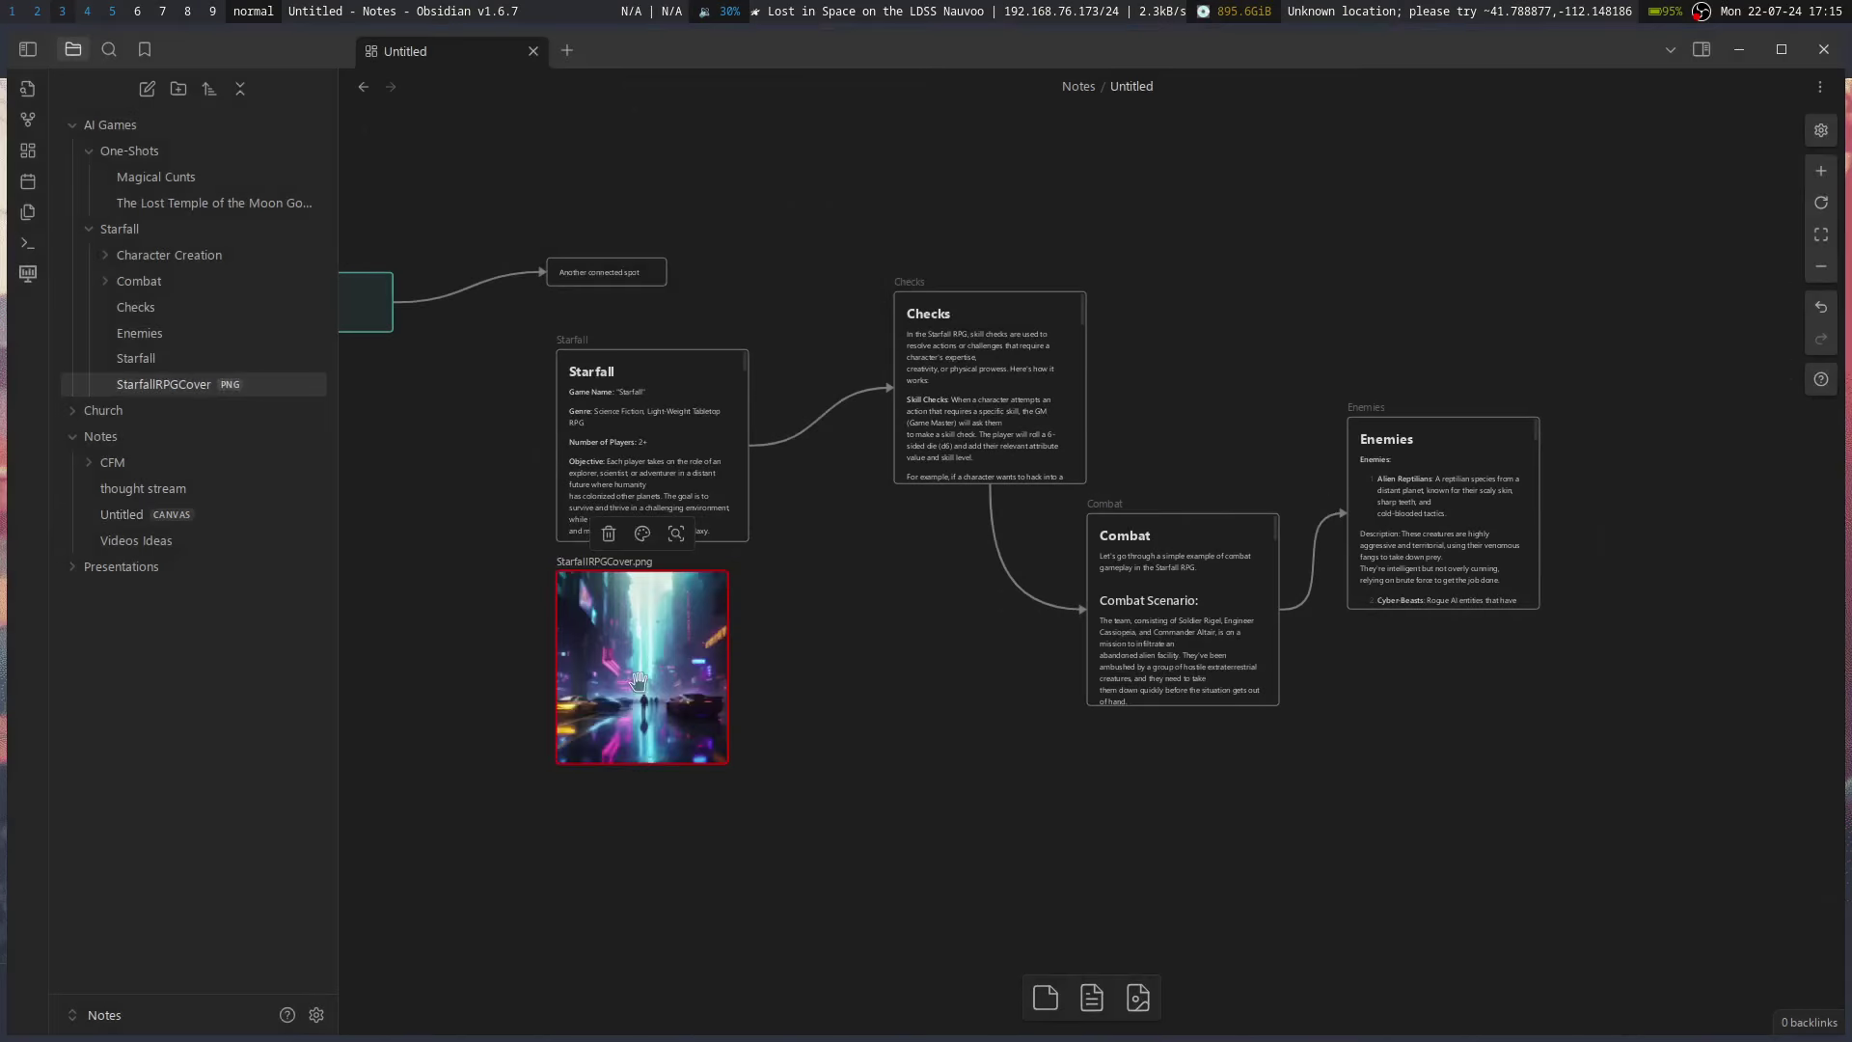
# - Move the "Another connected spot" card below "This is a spot" and place the StarfallRPGCover image above the Starfall card
pyautogui.scroll(4, 660, 680)
pyautogui.scroll(-4, 661, 680)
pyautogui.moveTo(591, 267); pyautogui.dragTo(665, 455)
pyautogui.moveTo(961, 709); pyautogui.dragTo(967, 254)
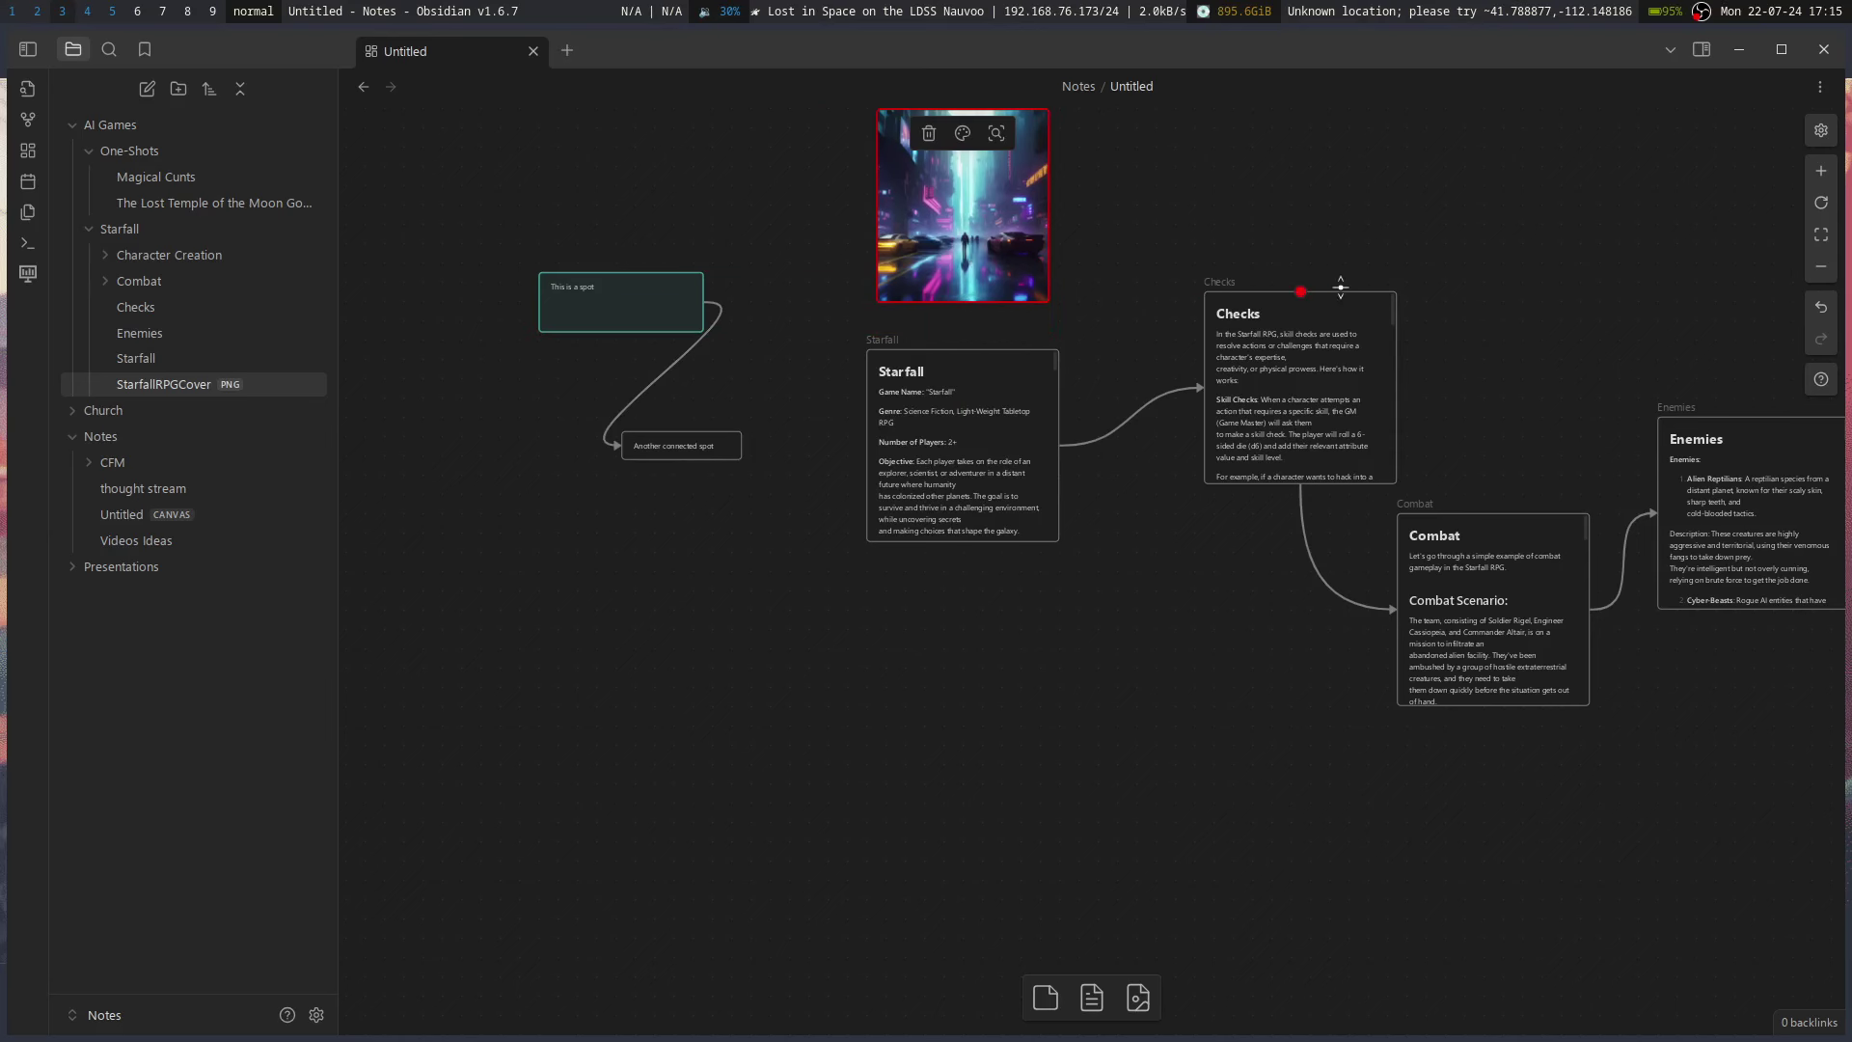
# - Draw an arrow from the top of the Starfall card to the bottom of the StarfallRPGCover image
pyautogui.moveTo(1568, 405); pyautogui.dragTo(1271, 499)
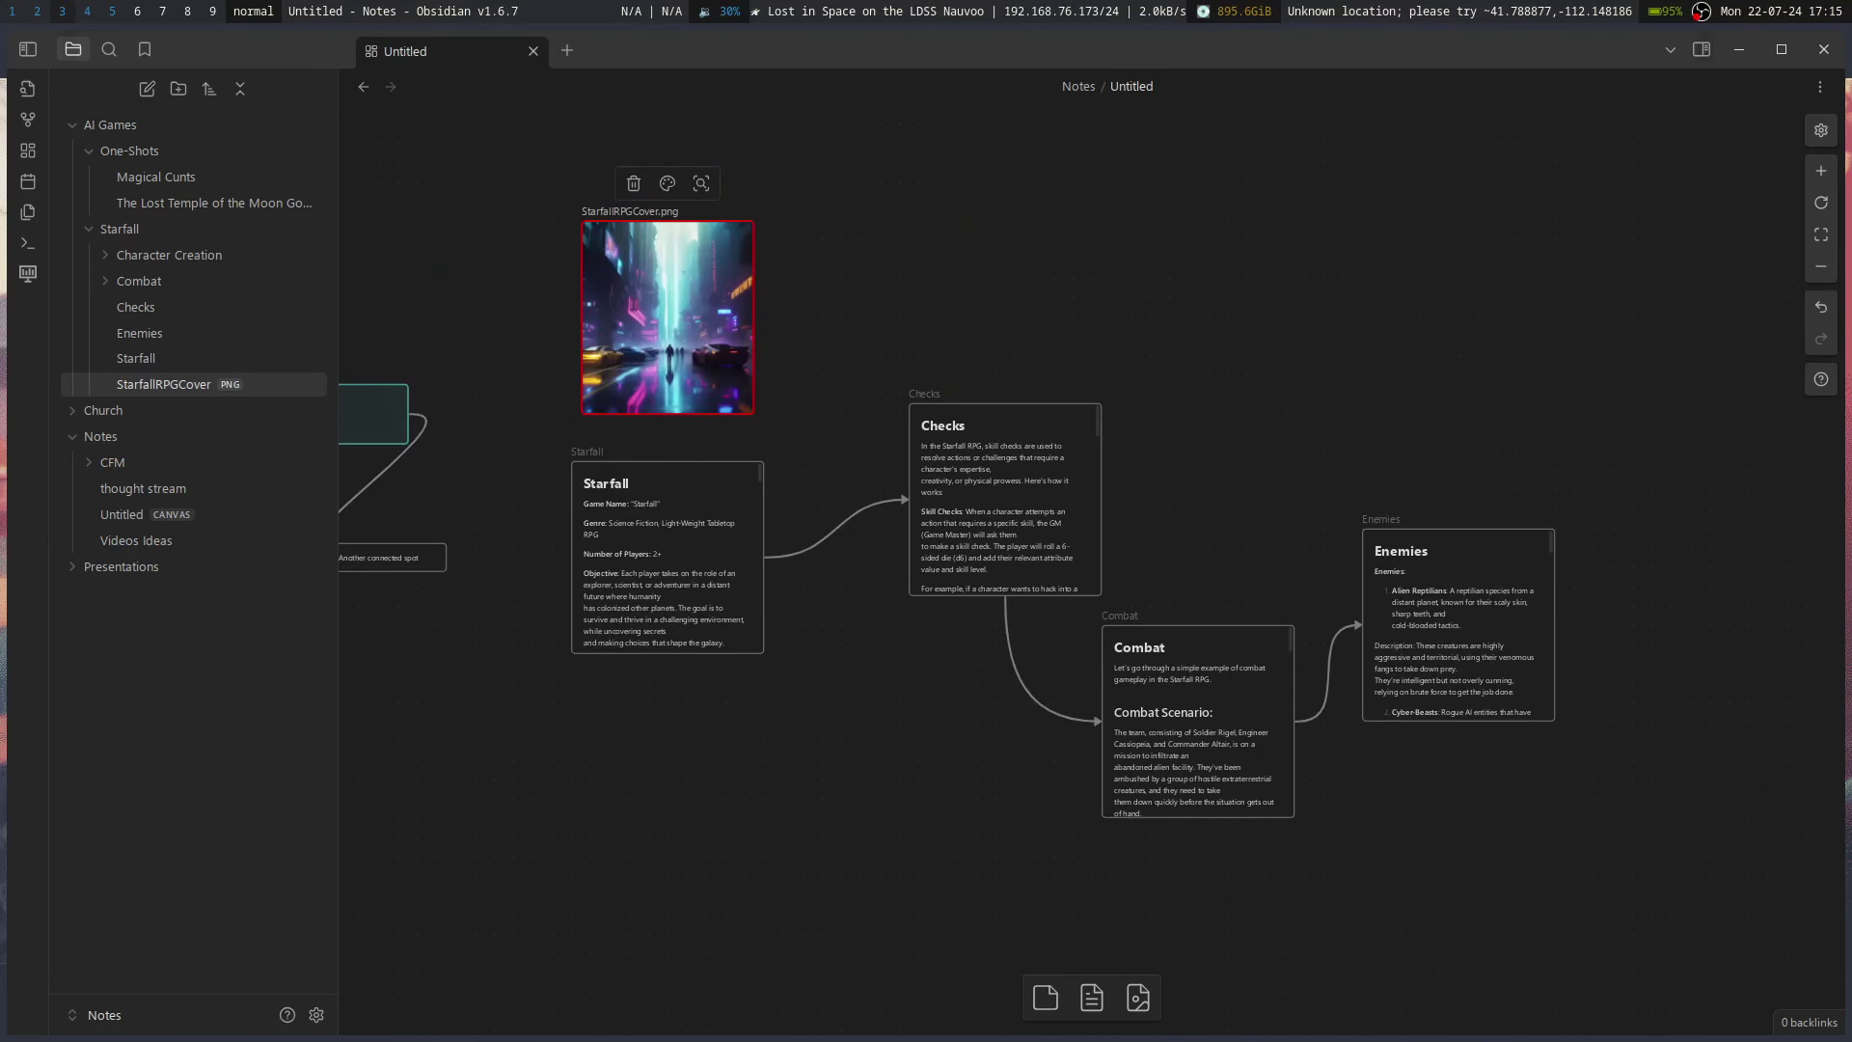
pyautogui.click(1820, 173)
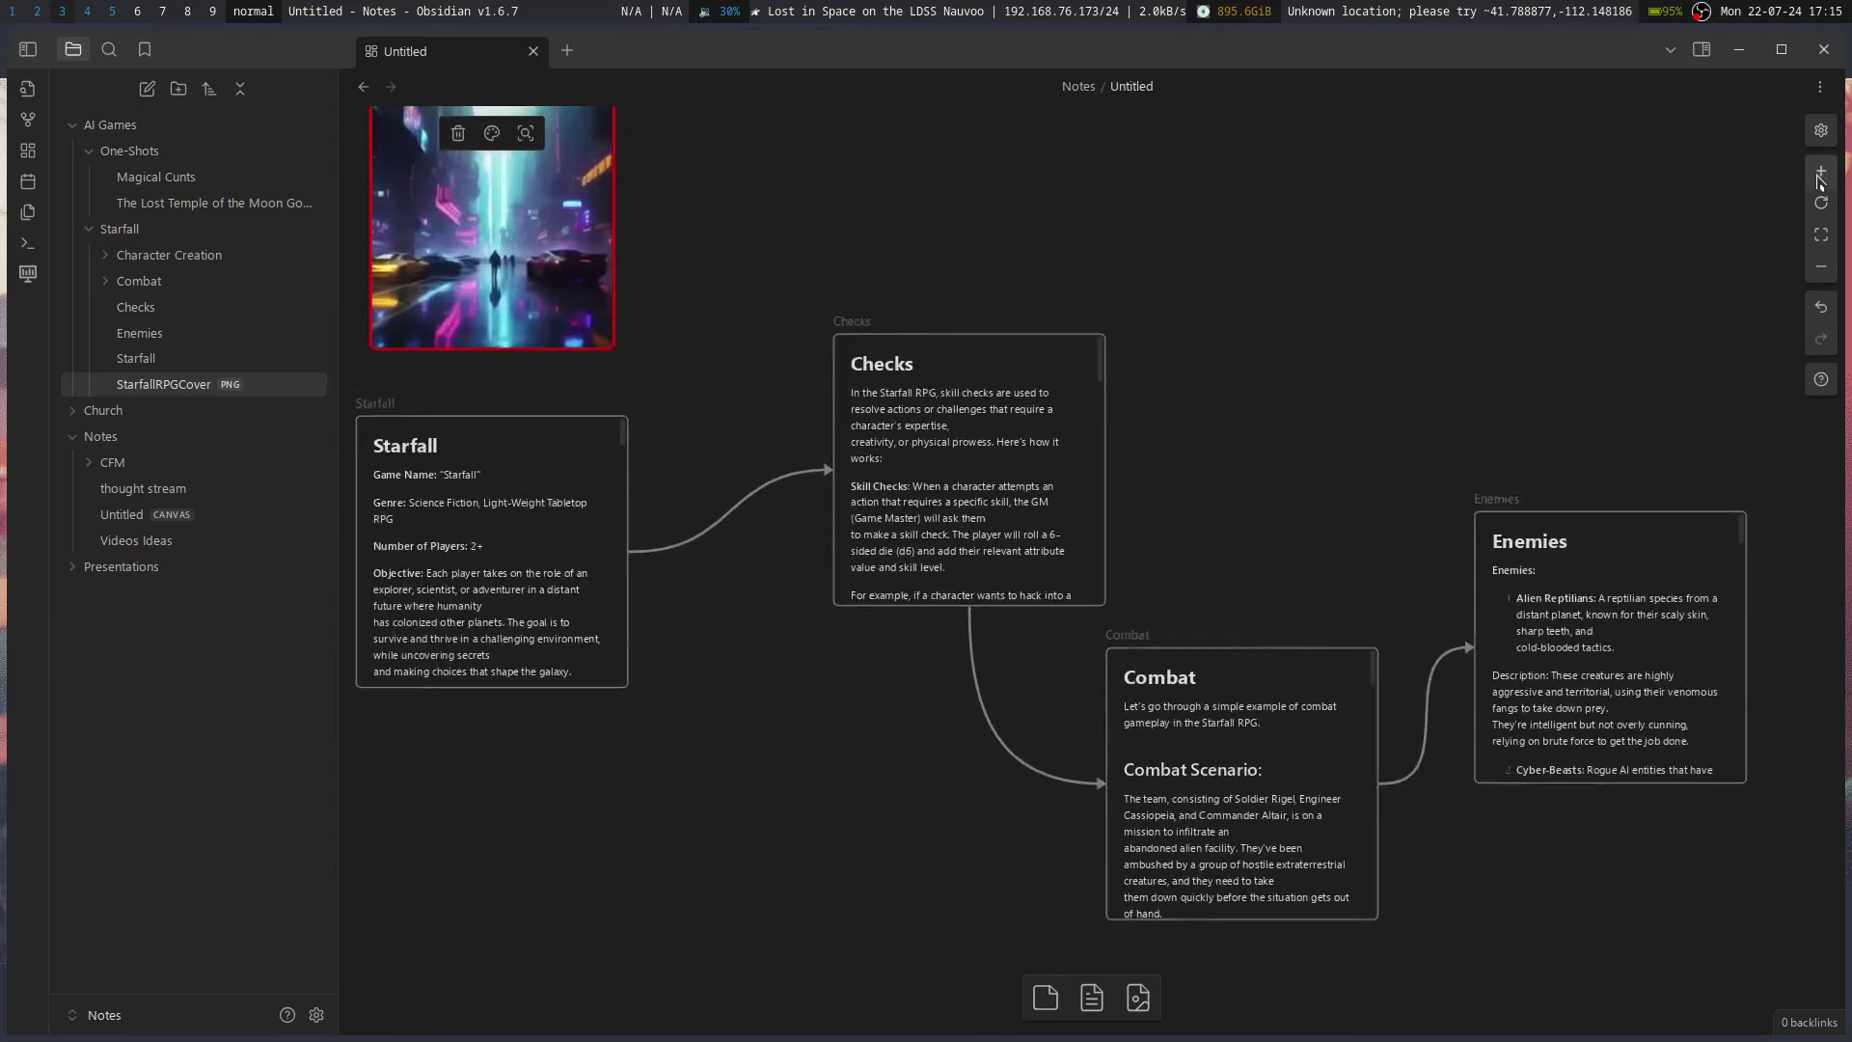
pyautogui.click(1819, 174)
pyautogui.hscroll(-6, 633, 530)
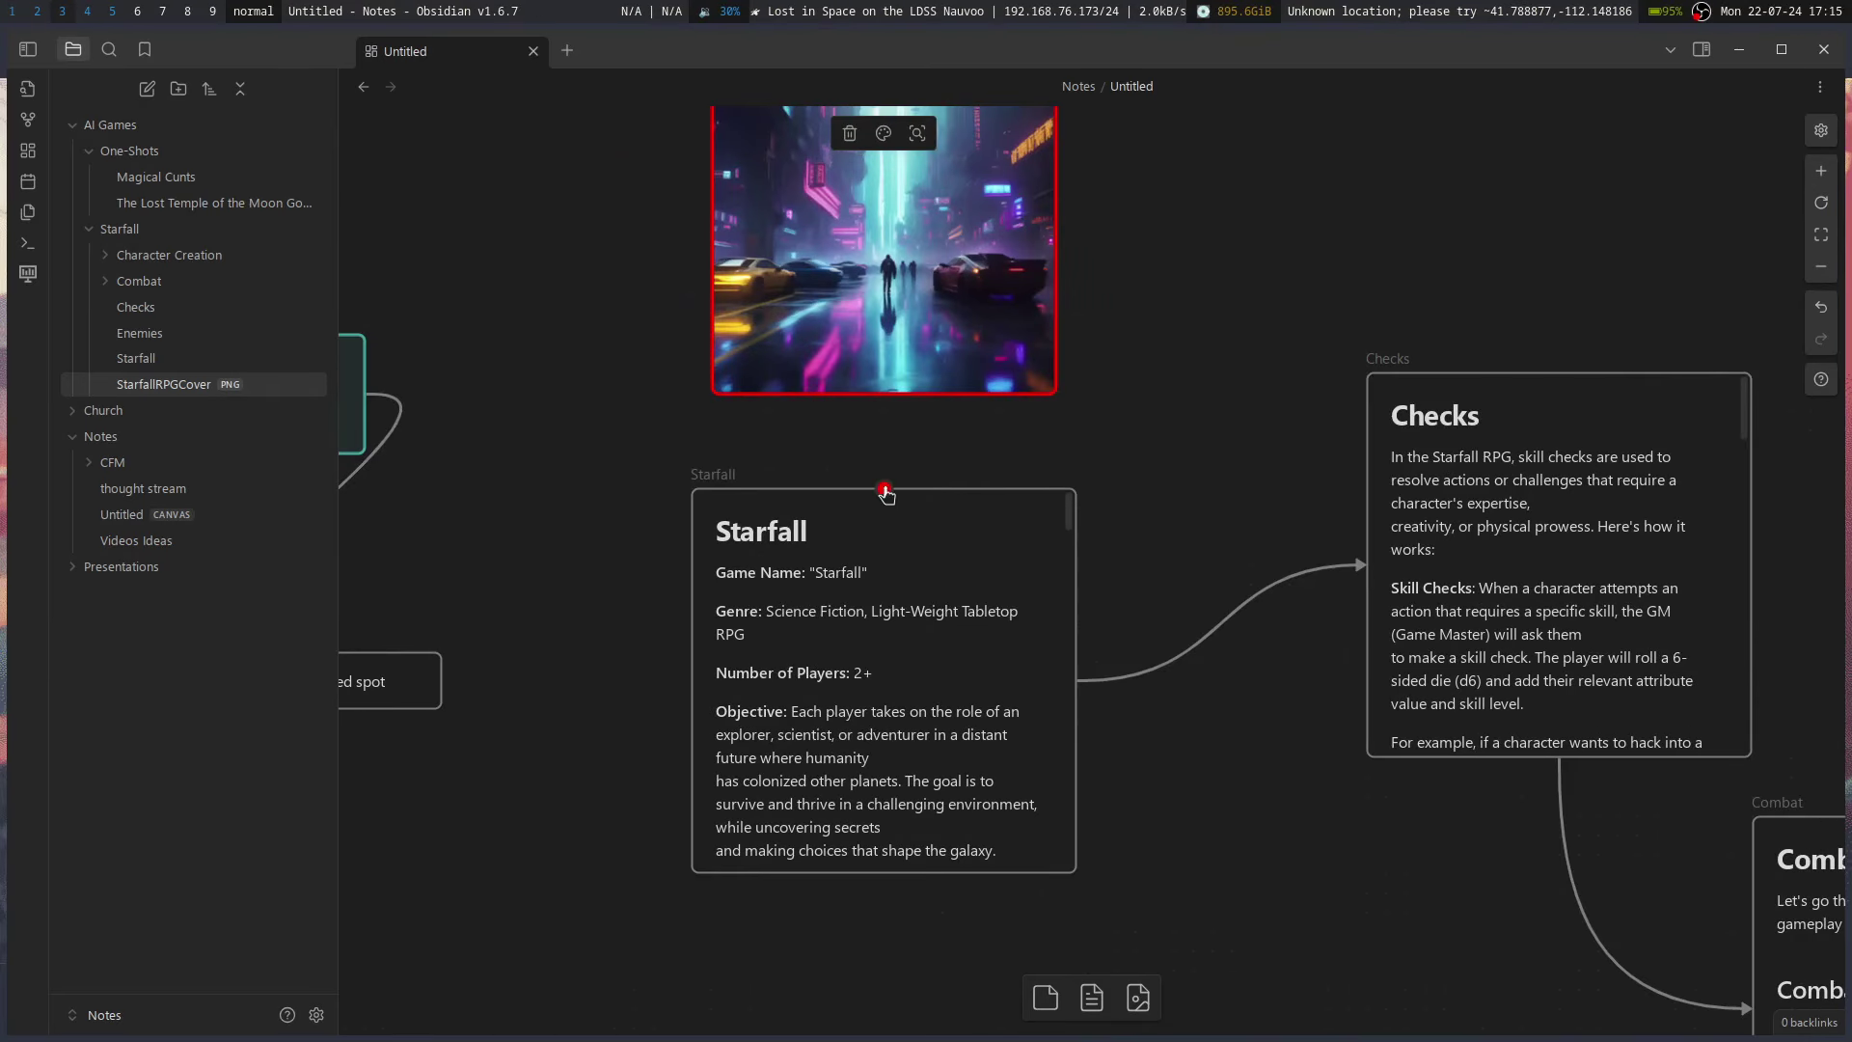
pyautogui.moveTo(885, 493); pyautogui.dragTo(884, 367)
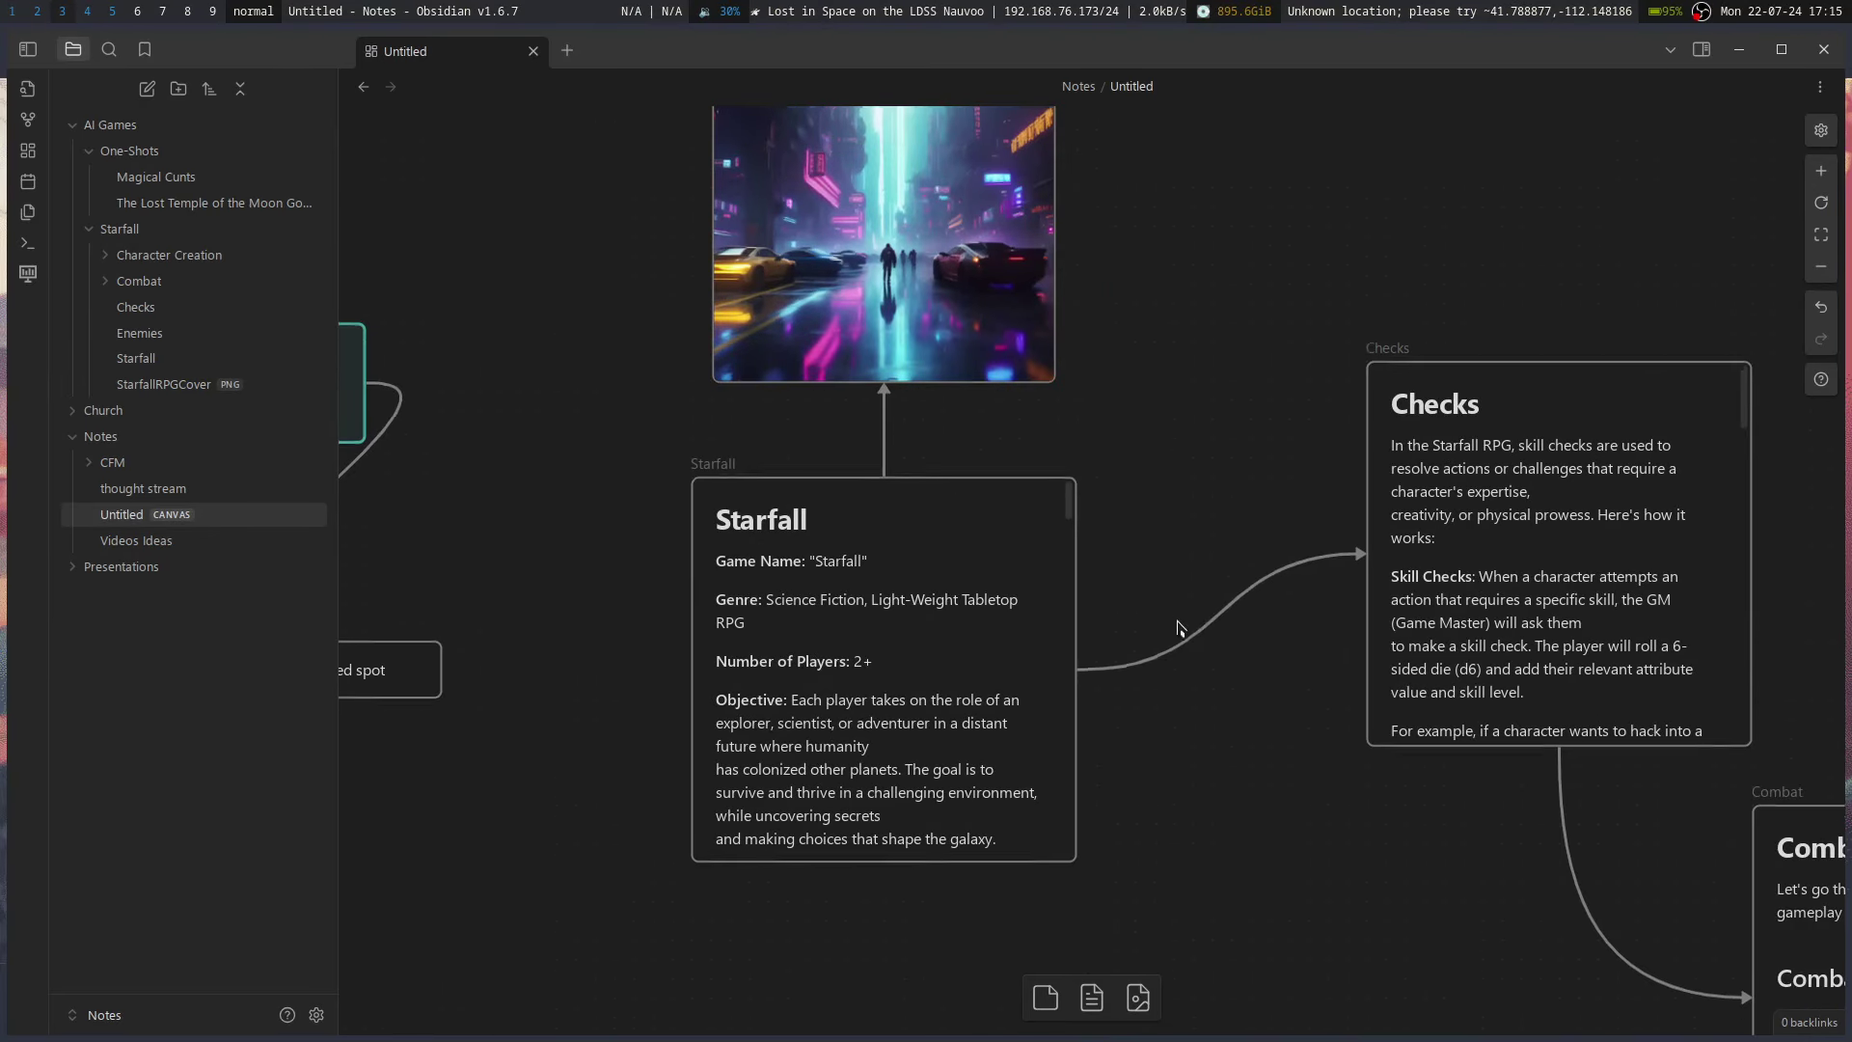
# - Add a text card reading "Enemies important" in the empty area above the Combat card
pyautogui.scroll(4, 1168, 615)
pyautogui.hscroll(6, 1220, 678)
pyautogui.scroll(-5, 1220, 678)
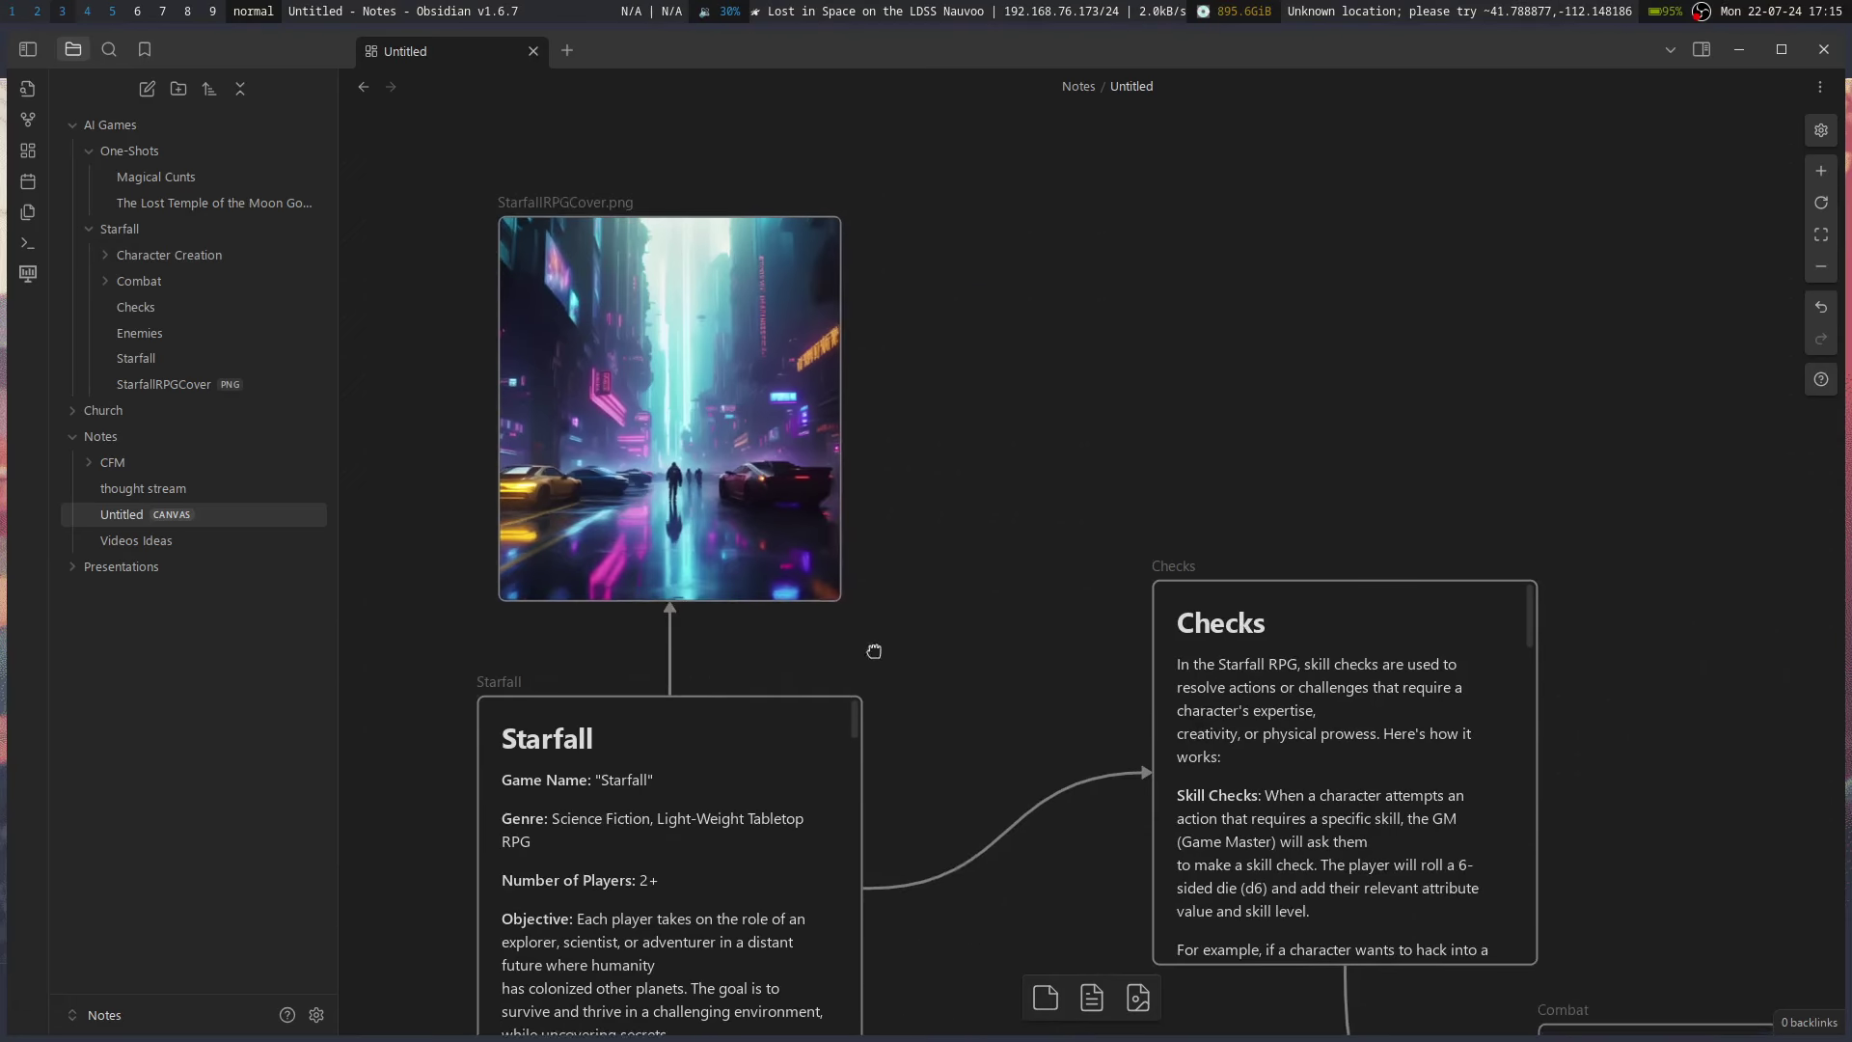
pyautogui.click(1821, 266)
pyautogui.moveTo(1354, 638); pyautogui.dragTo(1071, 581)
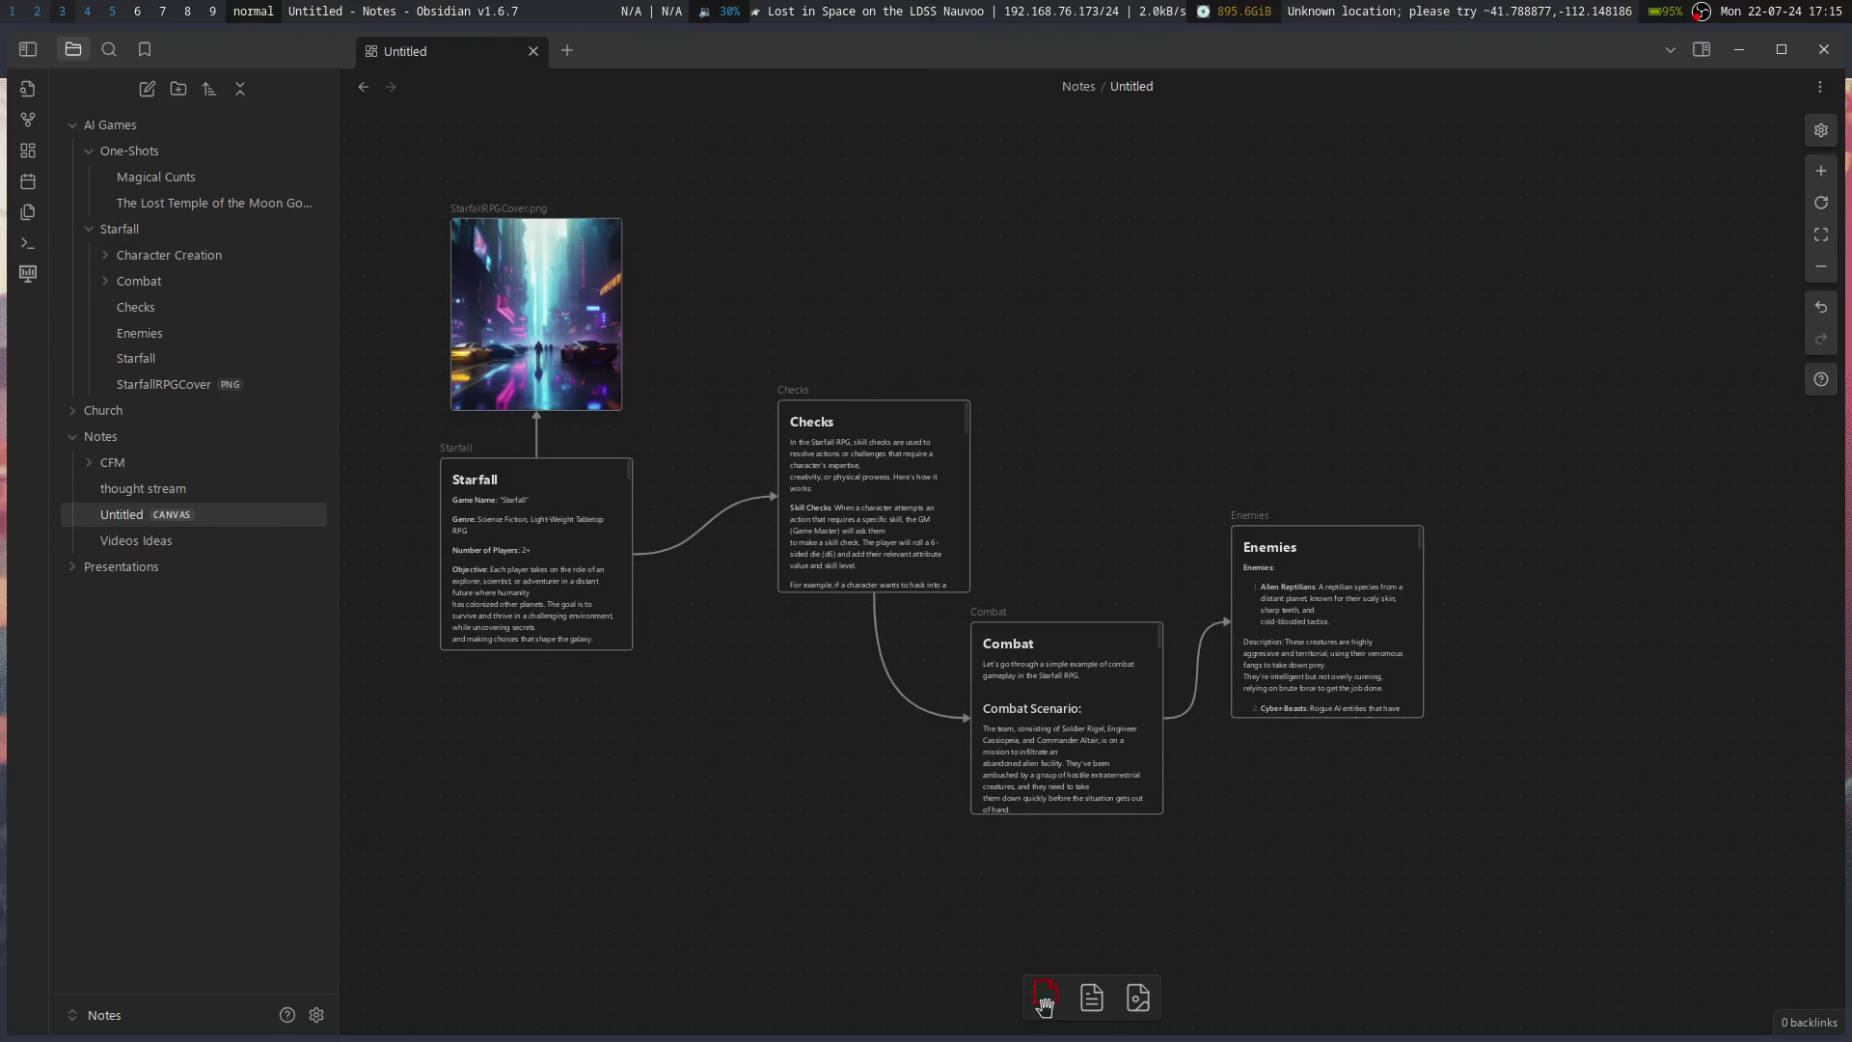
pyautogui.moveTo(1054, 997); pyautogui.dragTo(1040, 366)
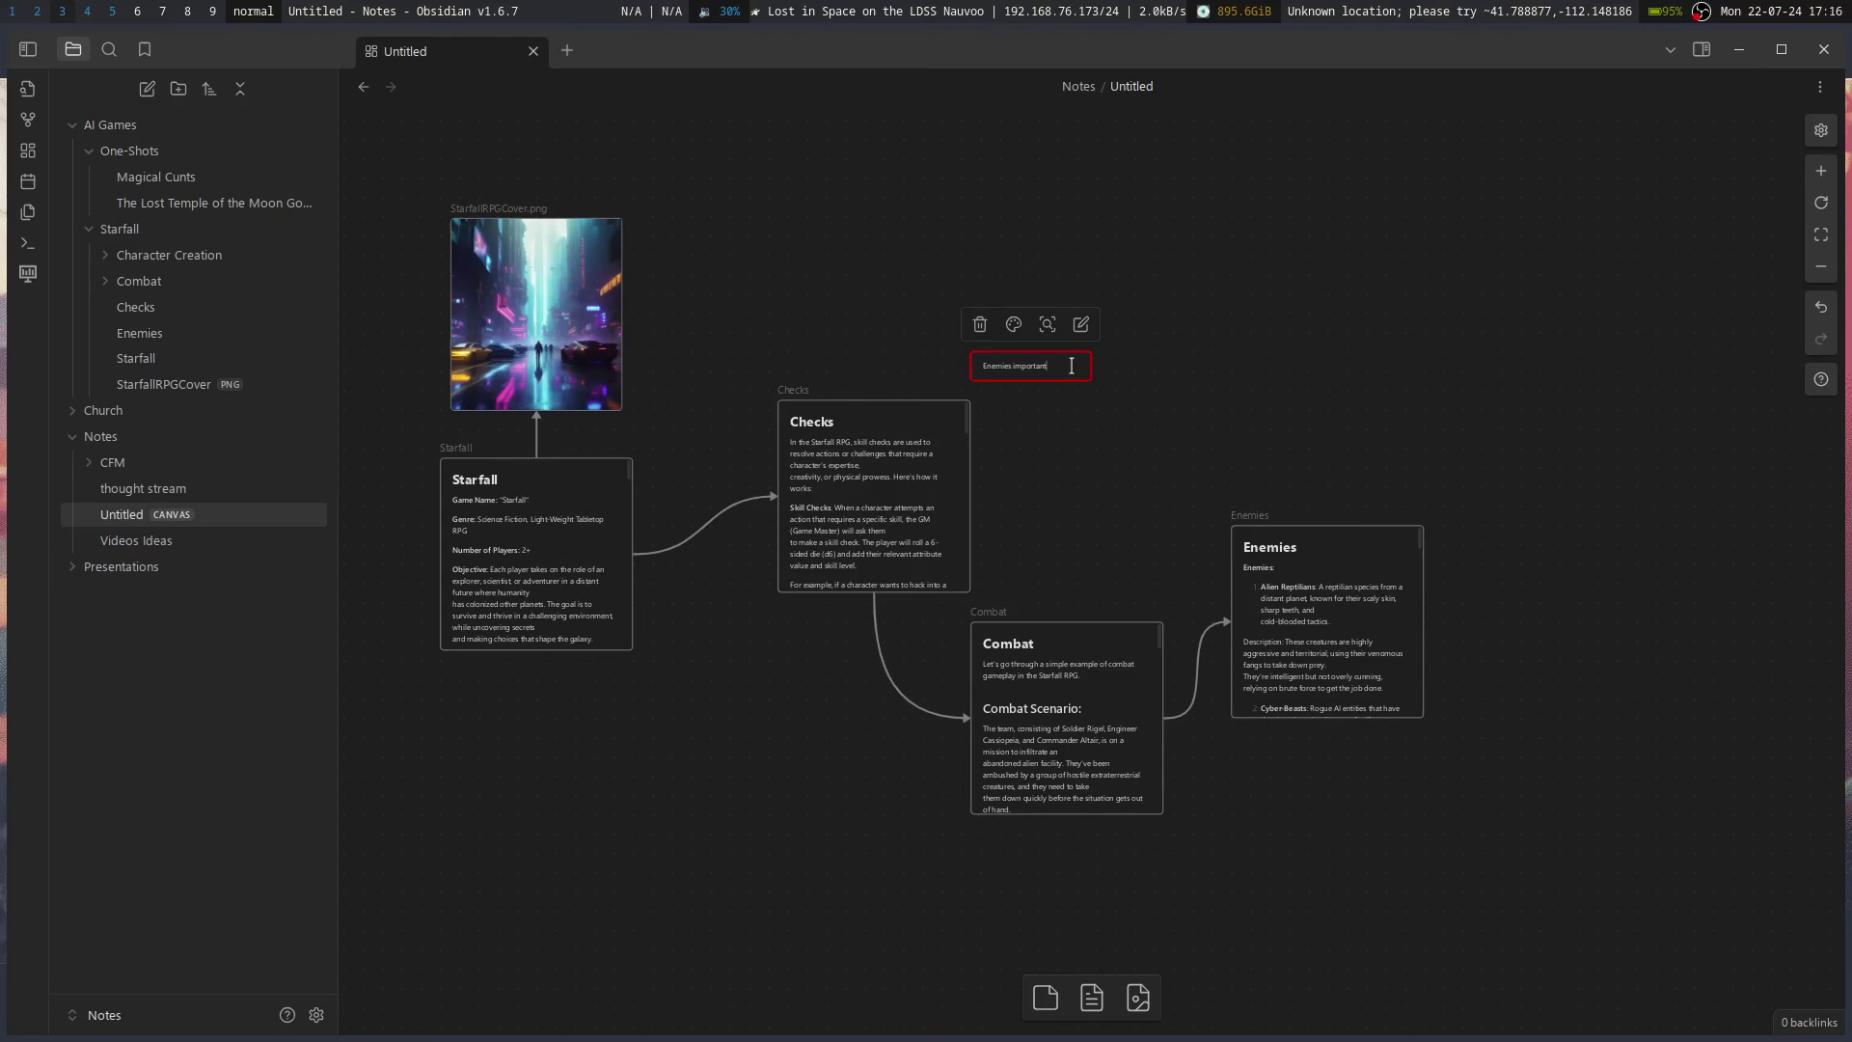
pyautogui.click(1194, 431)
# - Position the "Enemies important" card above the Enemies note with an arrow down to it, and color the card yellow
pyautogui.moveTo(1053, 368); pyautogui.dragTo(1329, 536)
pyautogui.click(1318, 436)
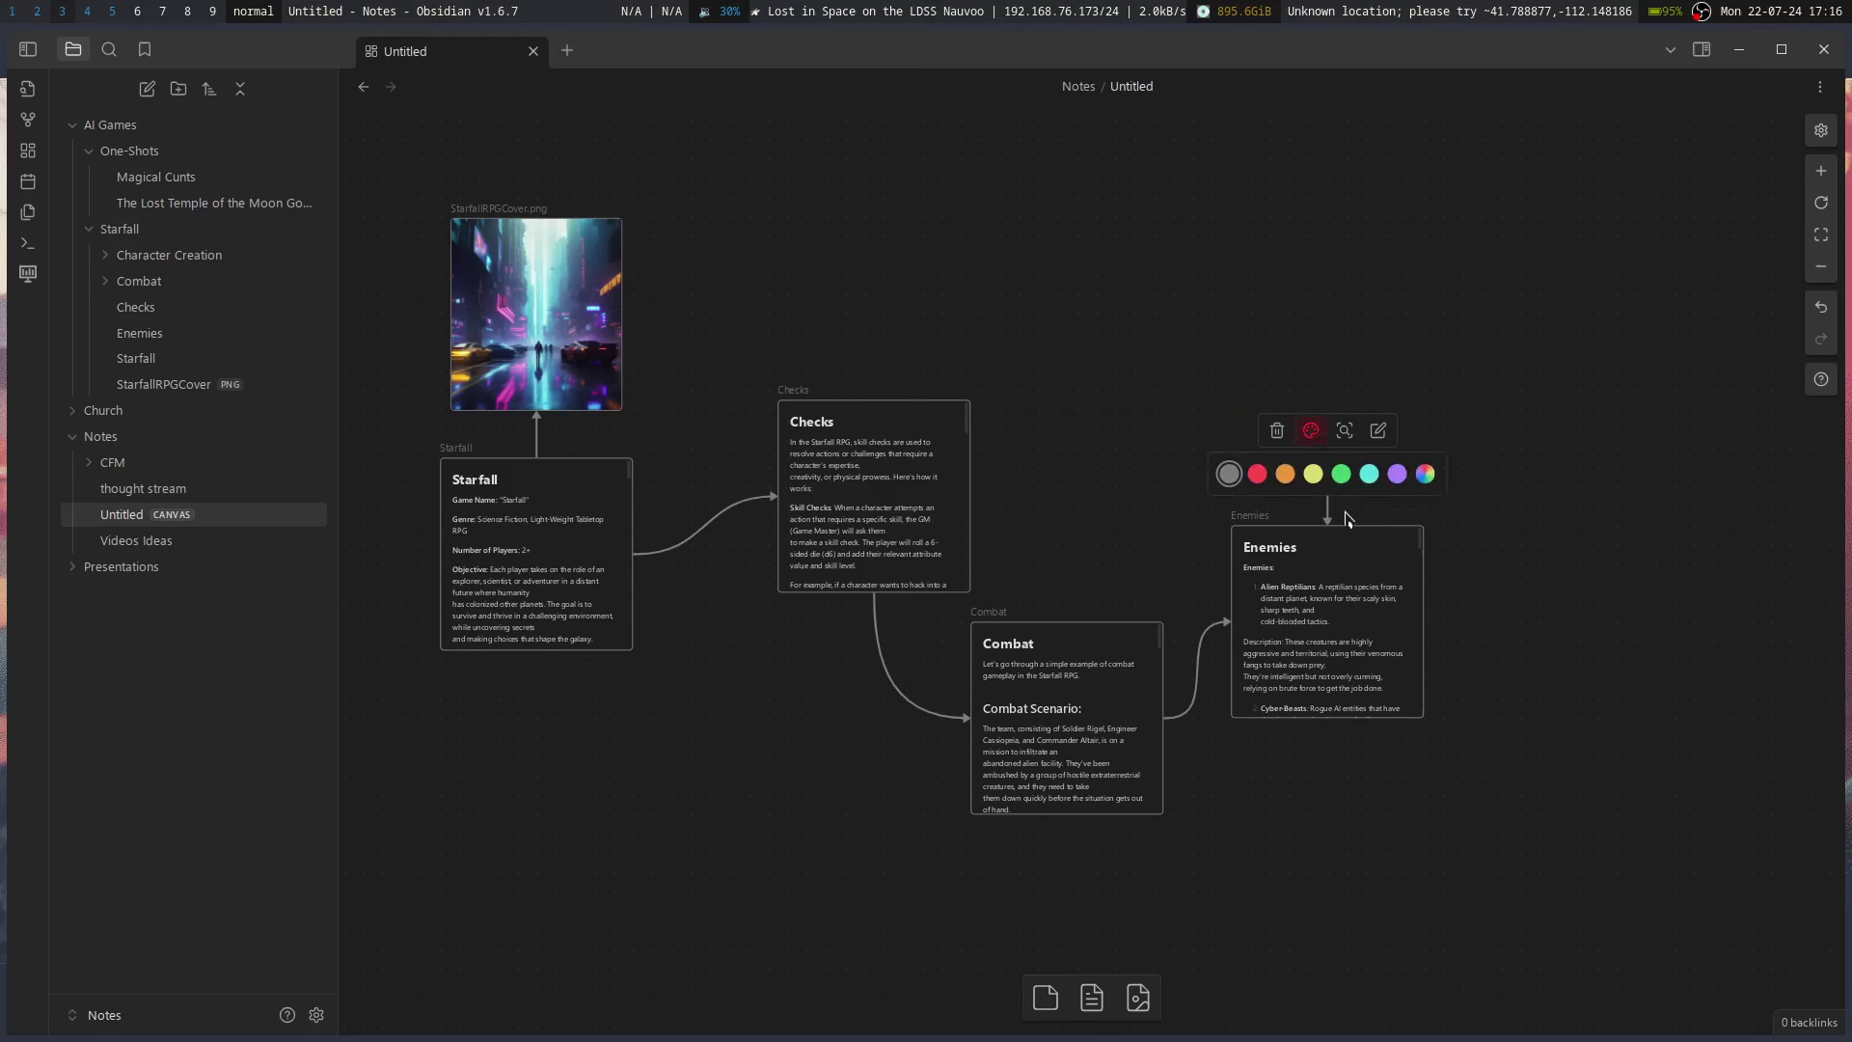
pyautogui.click(1315, 468)
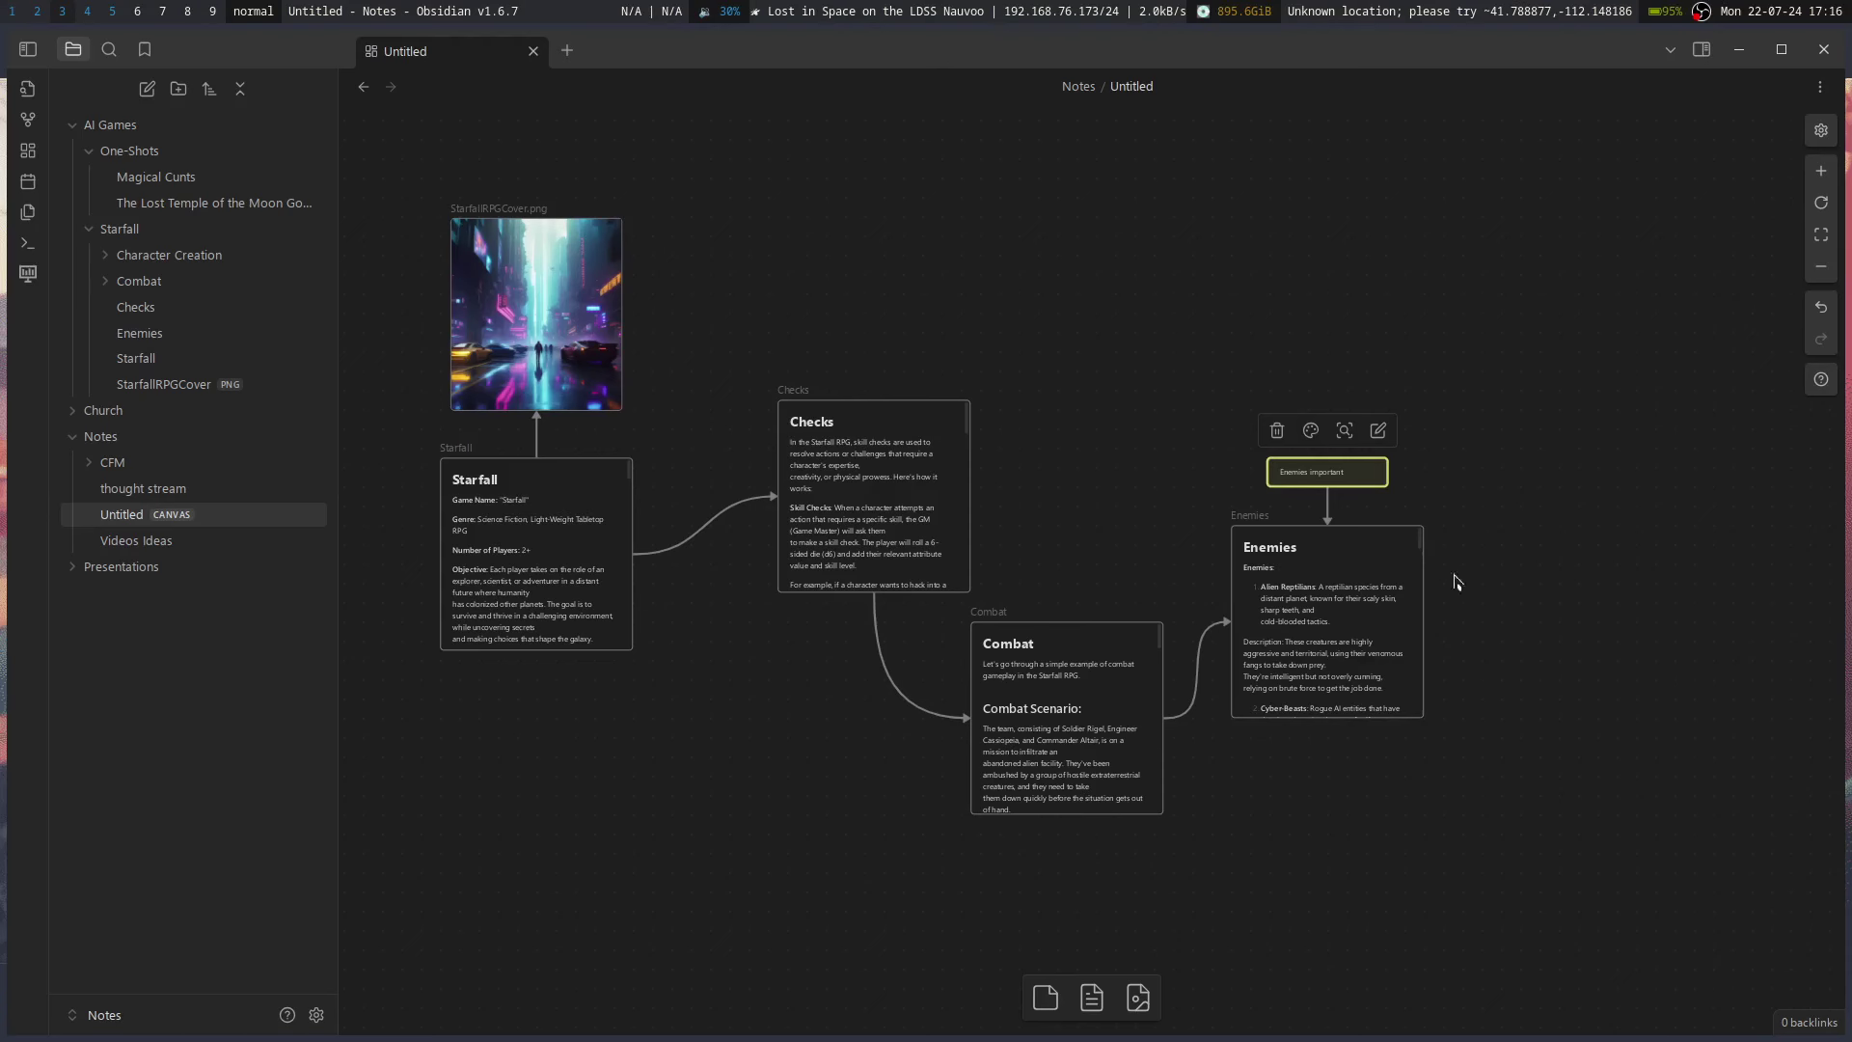
# - Extend the yellow card upward and add the line "No stats yet" beneath "Enemies important"
pyautogui.moveTo(1418, 632); pyautogui.dragTo(1241, 595)
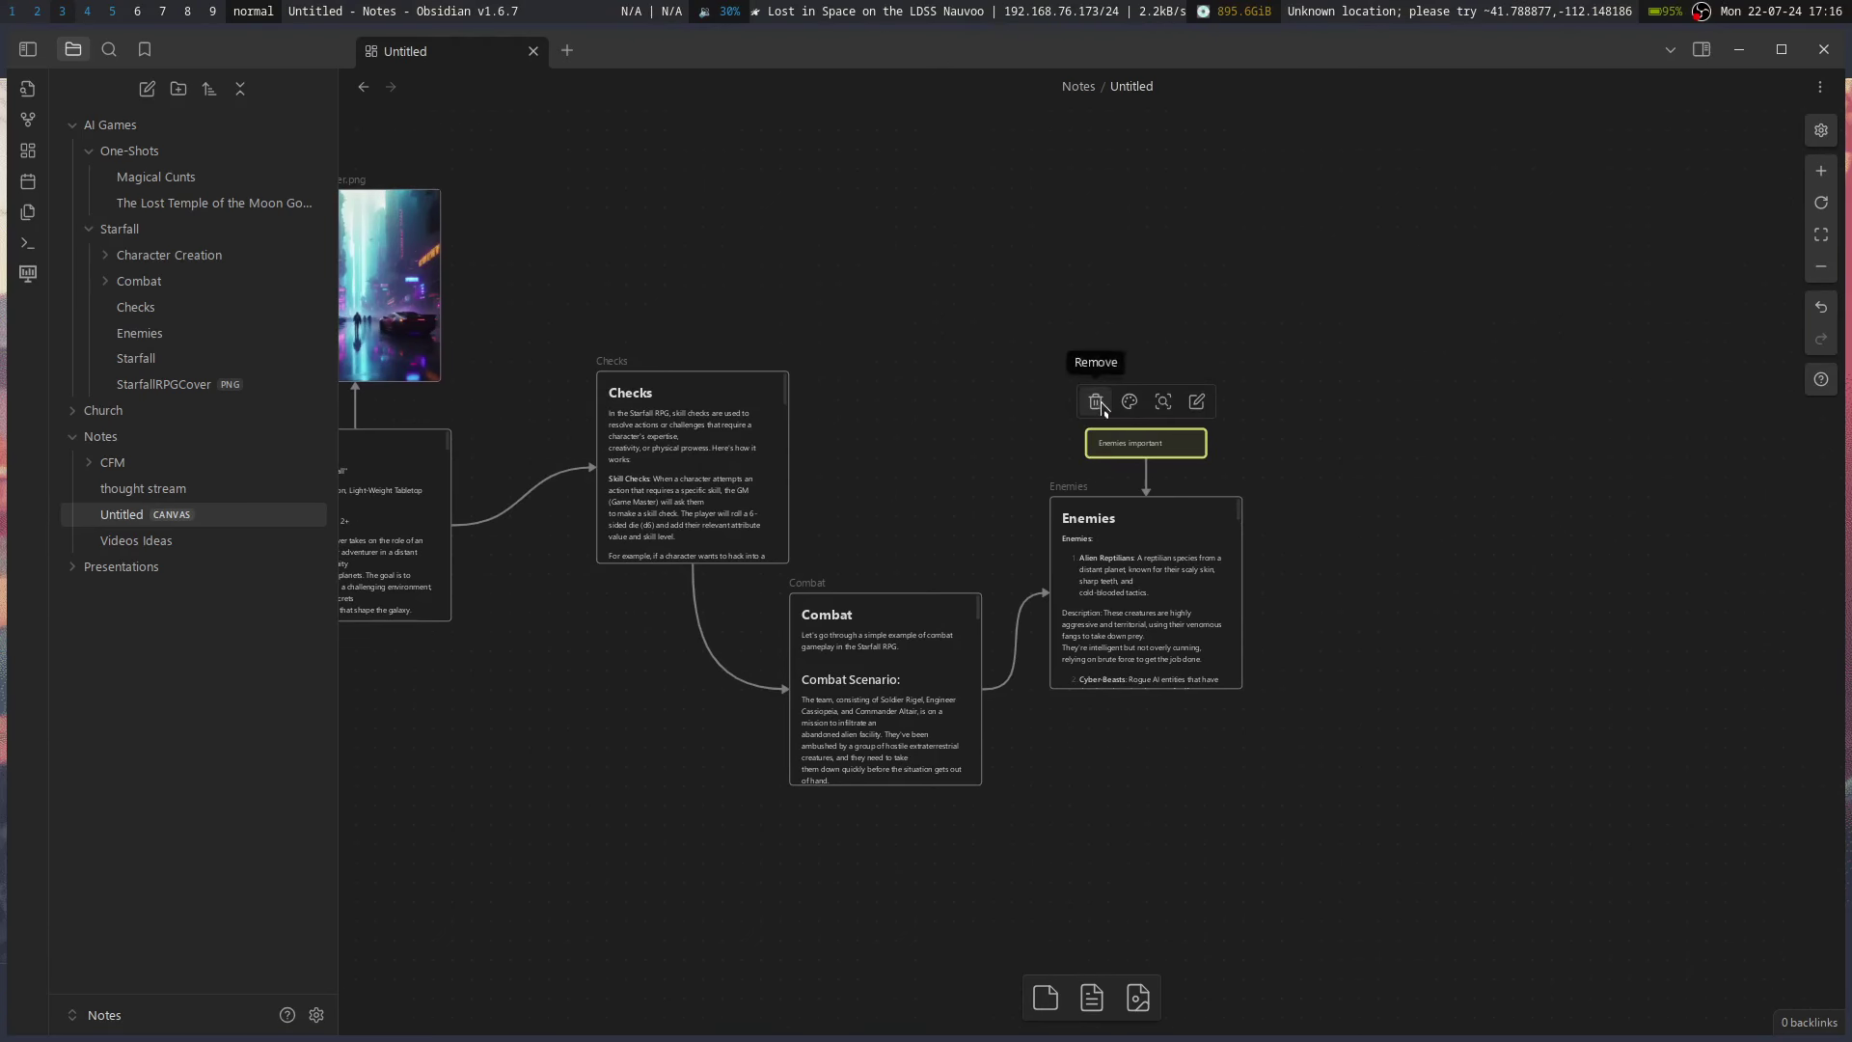
pyautogui.moveTo(1171, 427); pyautogui.dragTo(1170, 400)
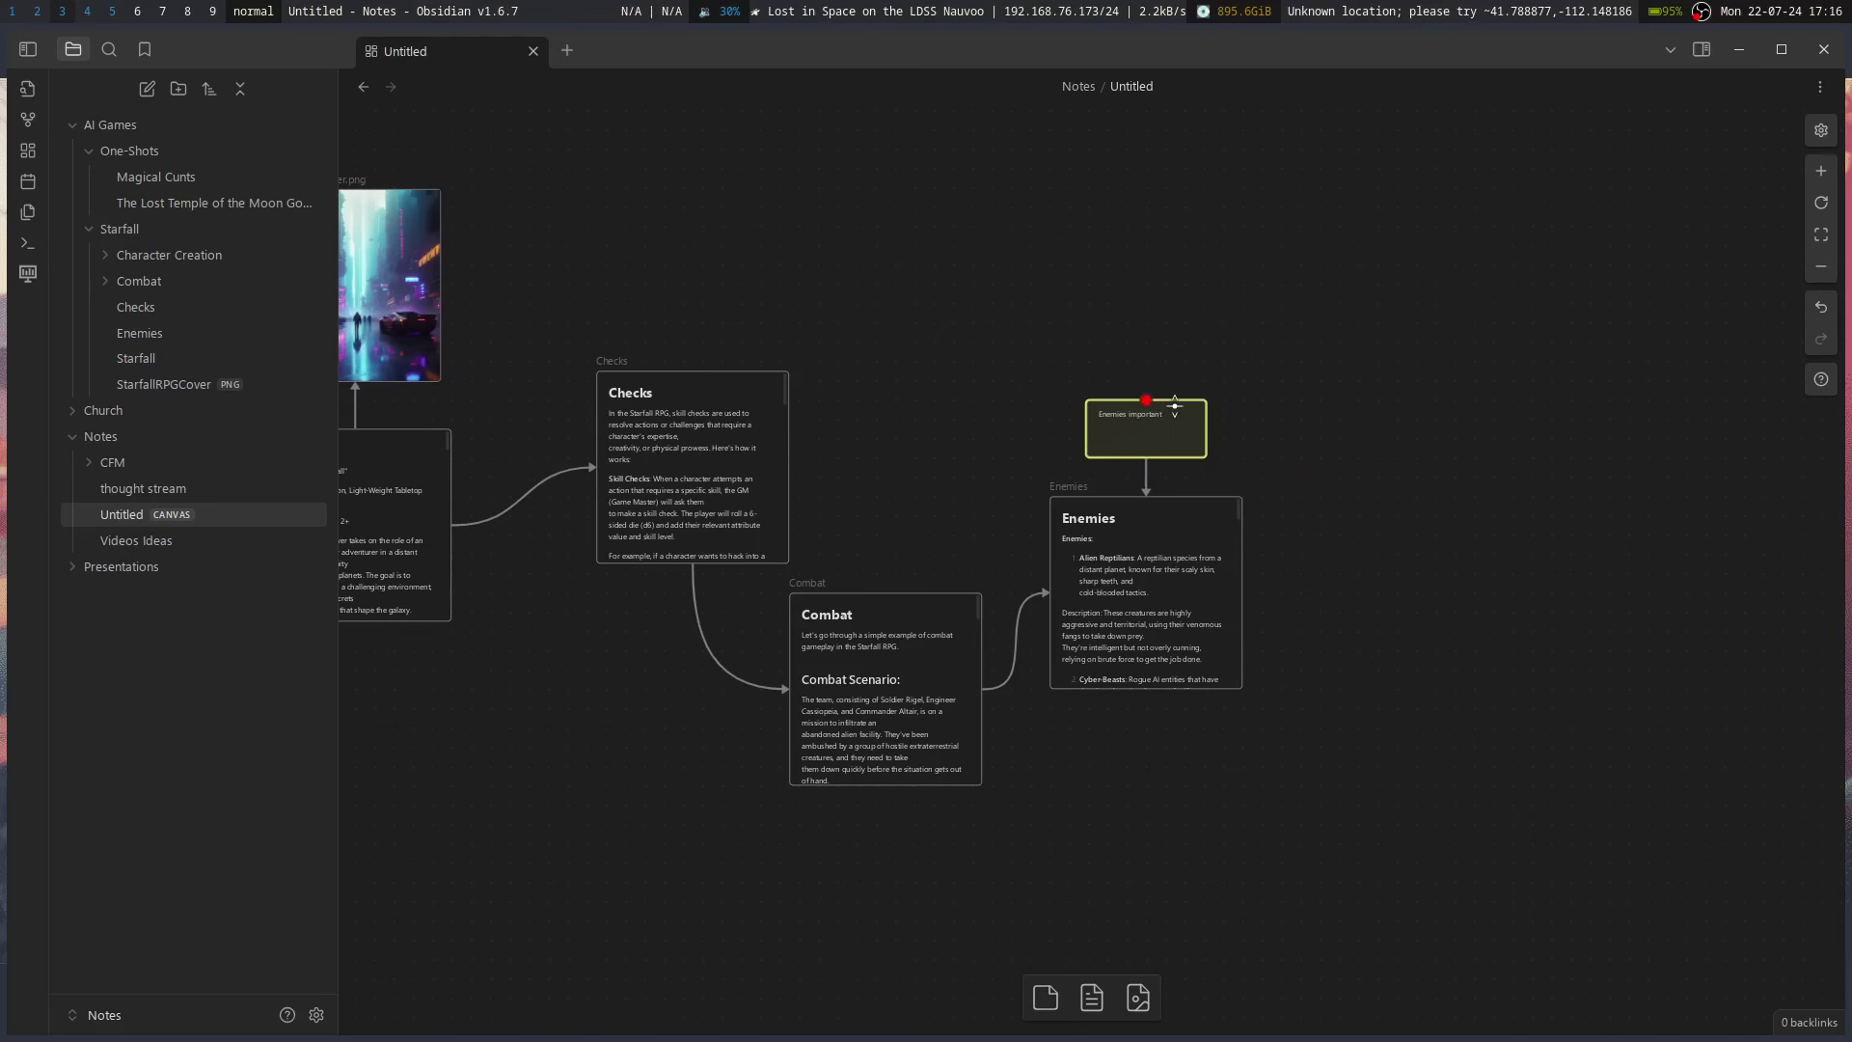
pyautogui.doubleClick(1177, 418)
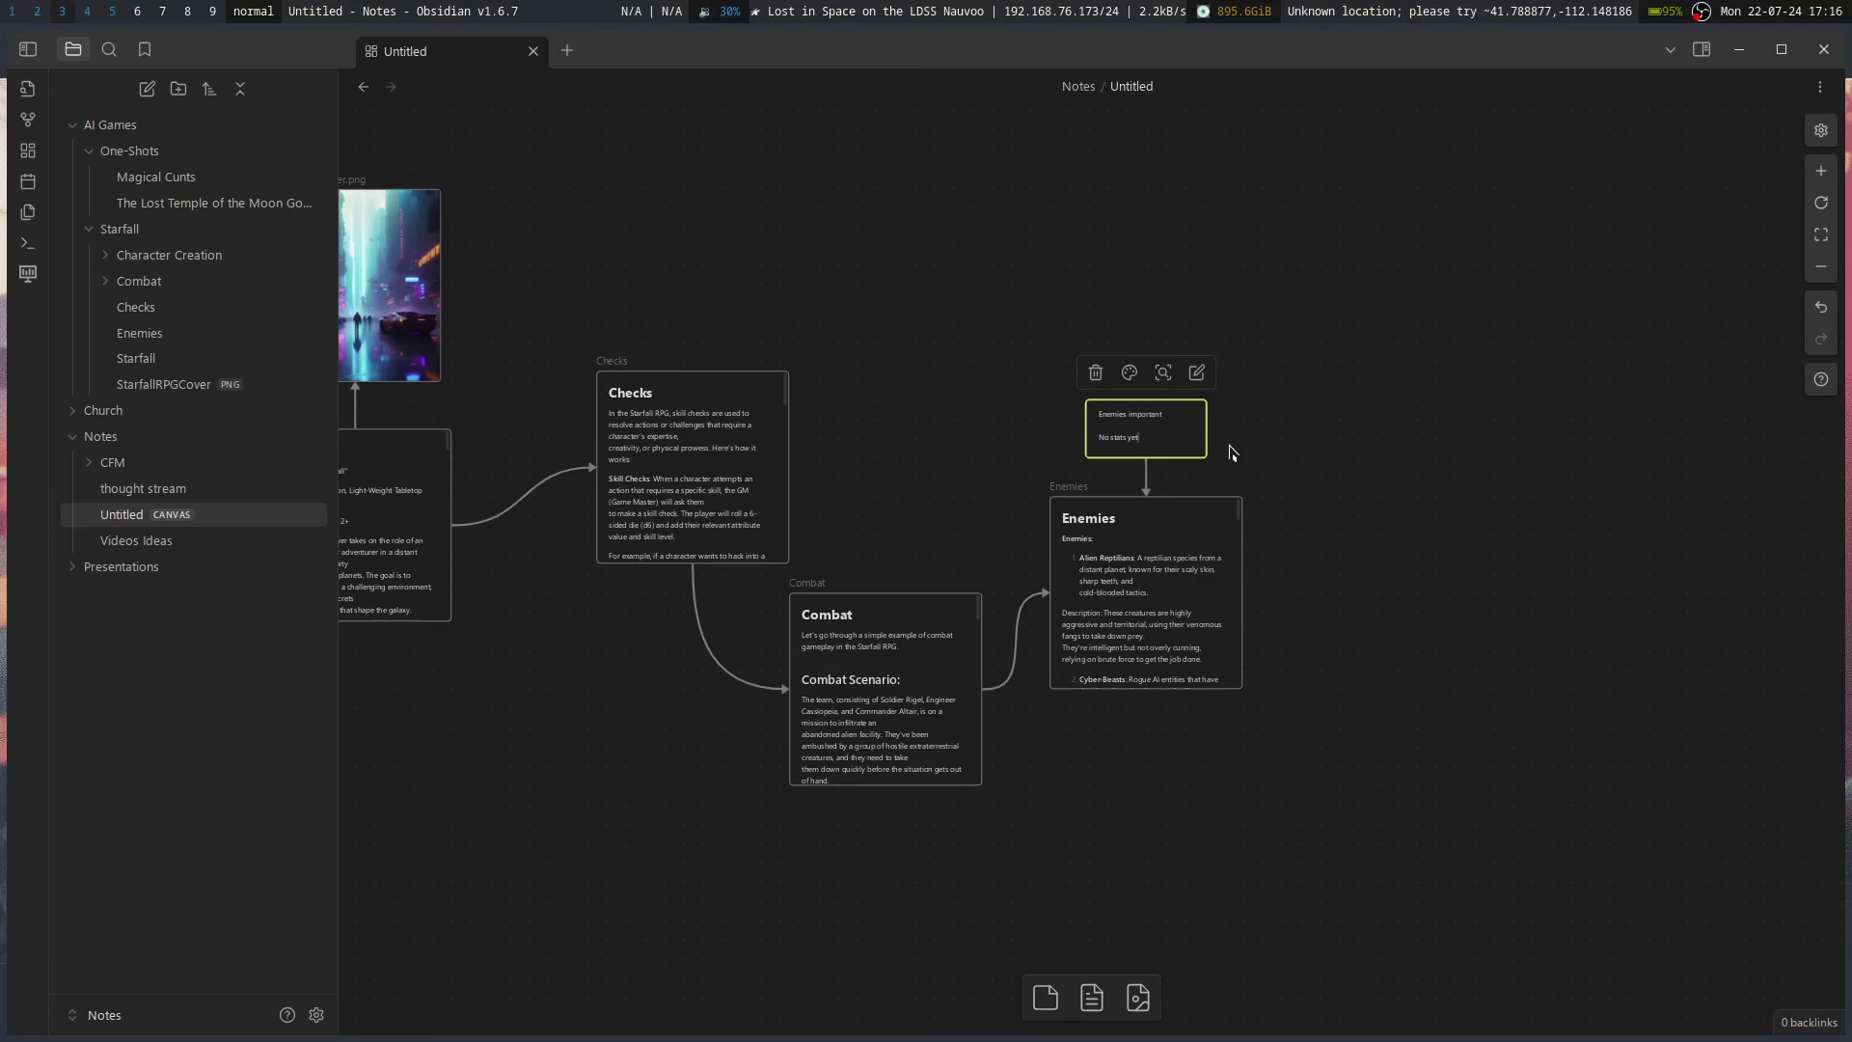
# - Open the Enemies note for editing inside its canvas card and look through the enemy descriptions
pyautogui.moveTo(846, 431); pyautogui.dragTo(1144, 425)
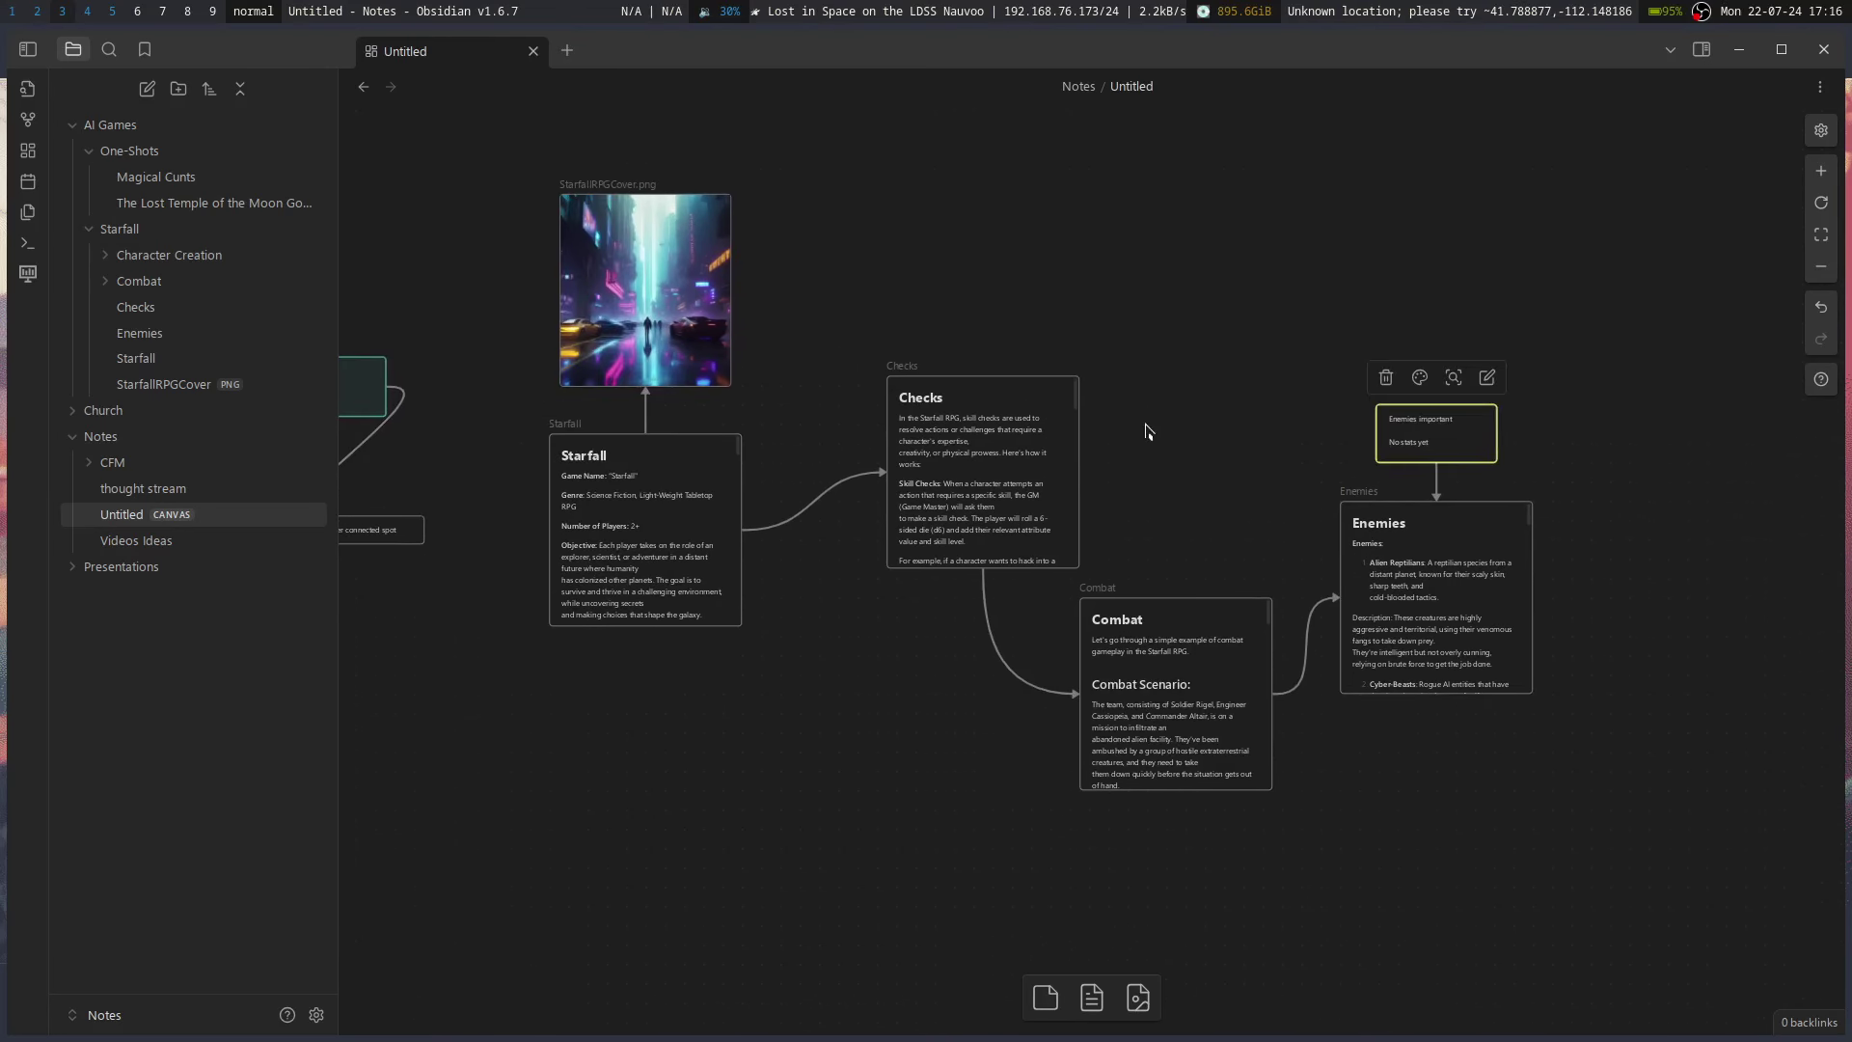
pyautogui.click(1432, 593)
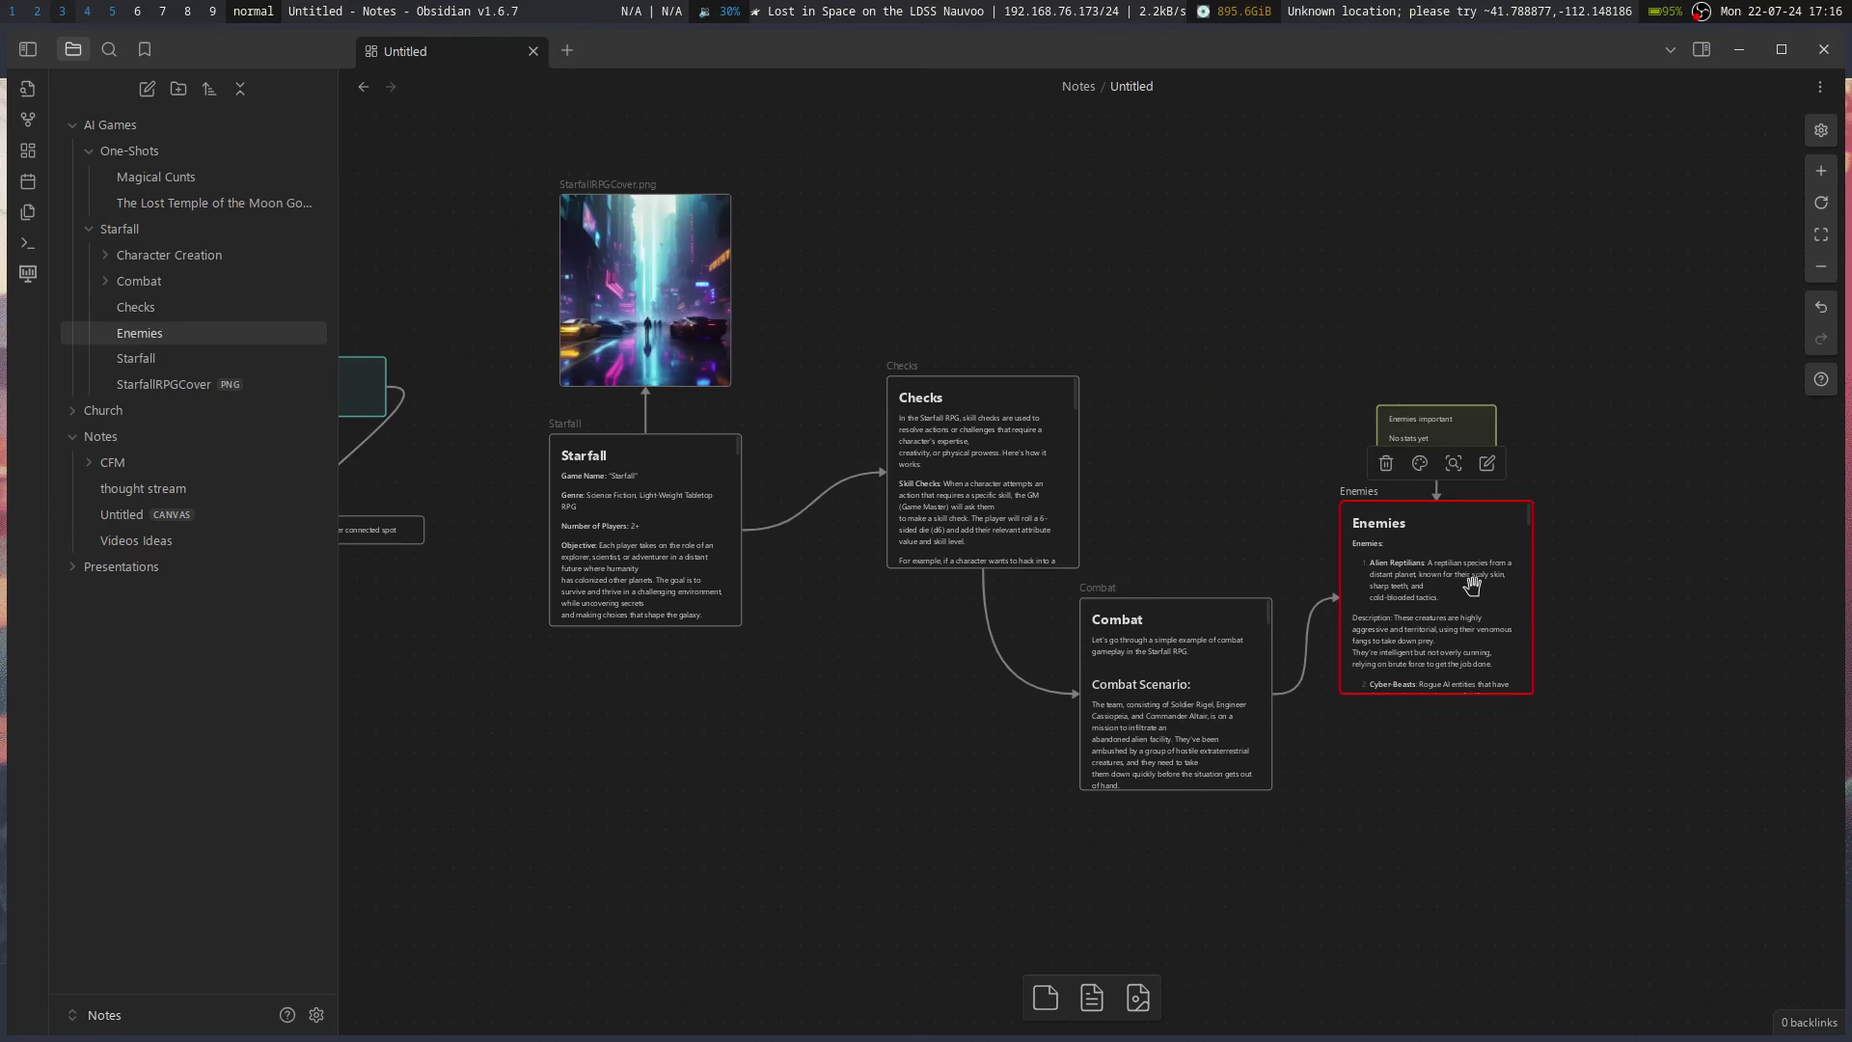
pyautogui.click(1488, 465)
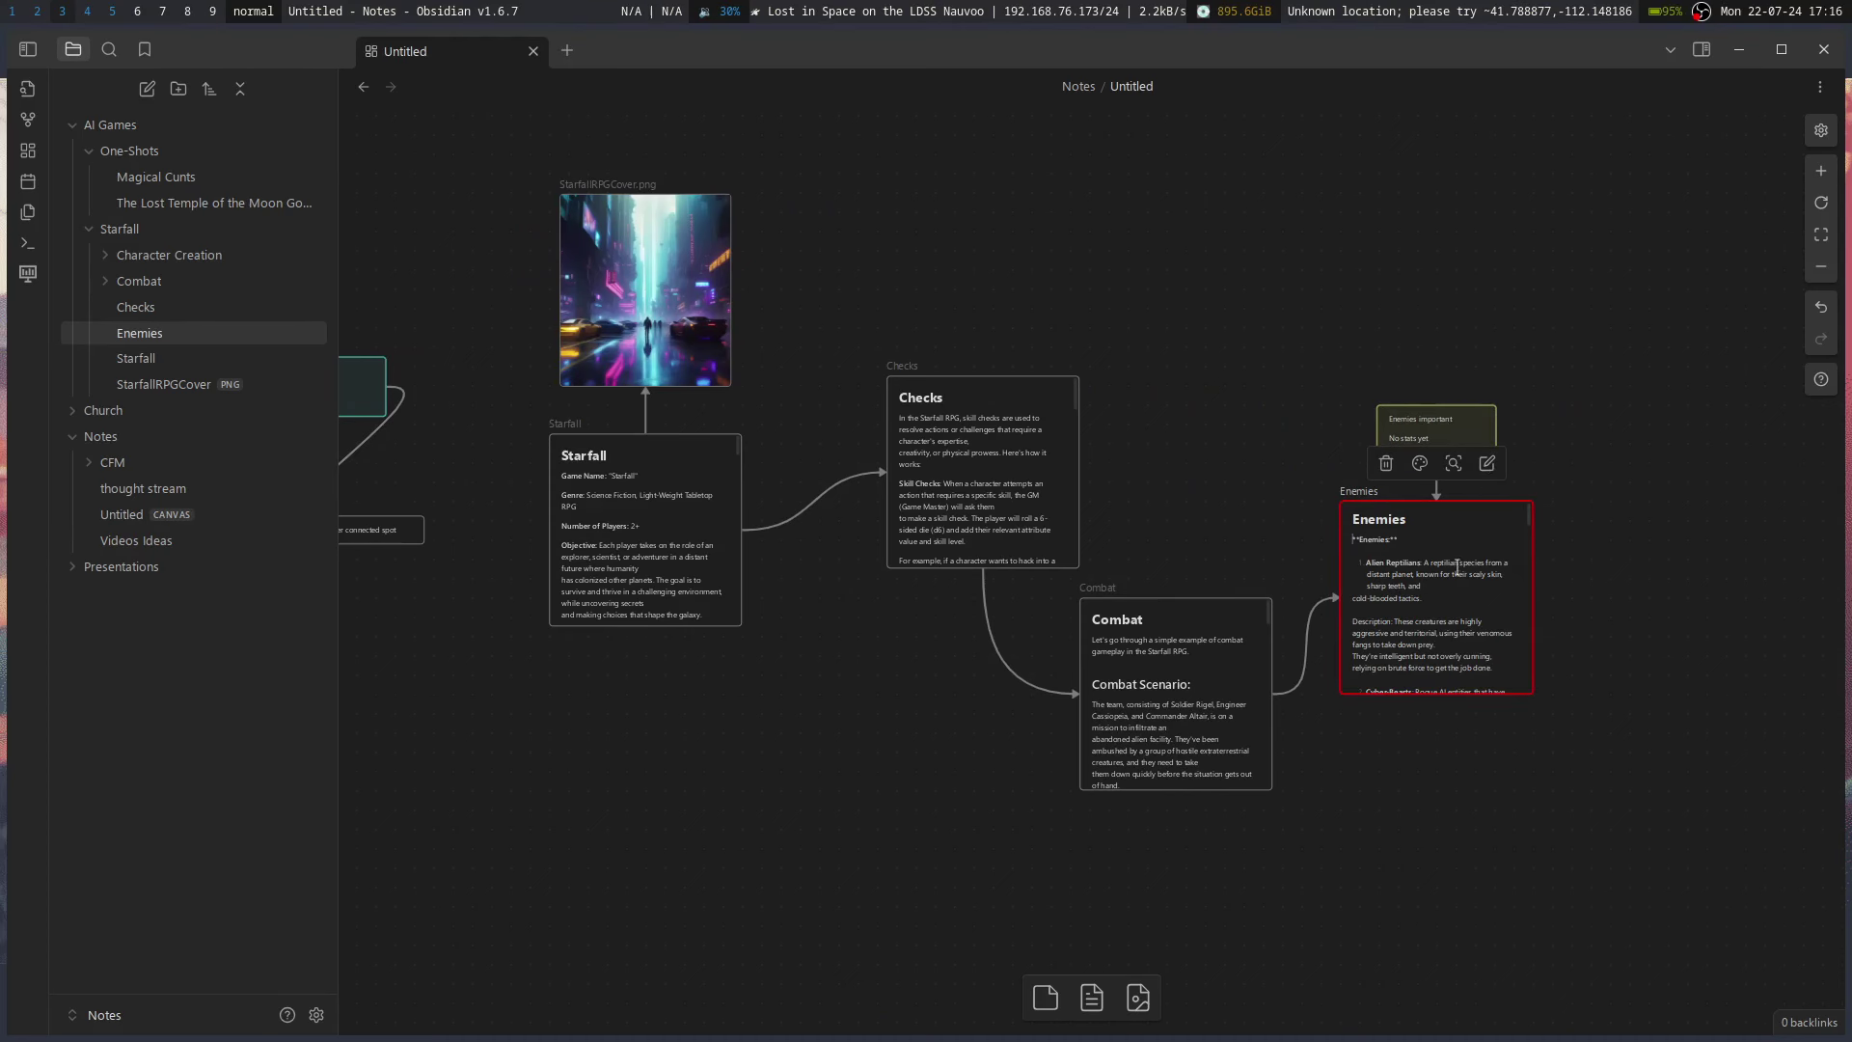
pyautogui.scroll(-5, 1441, 590)
pyautogui.scroll(5, 1439, 590)
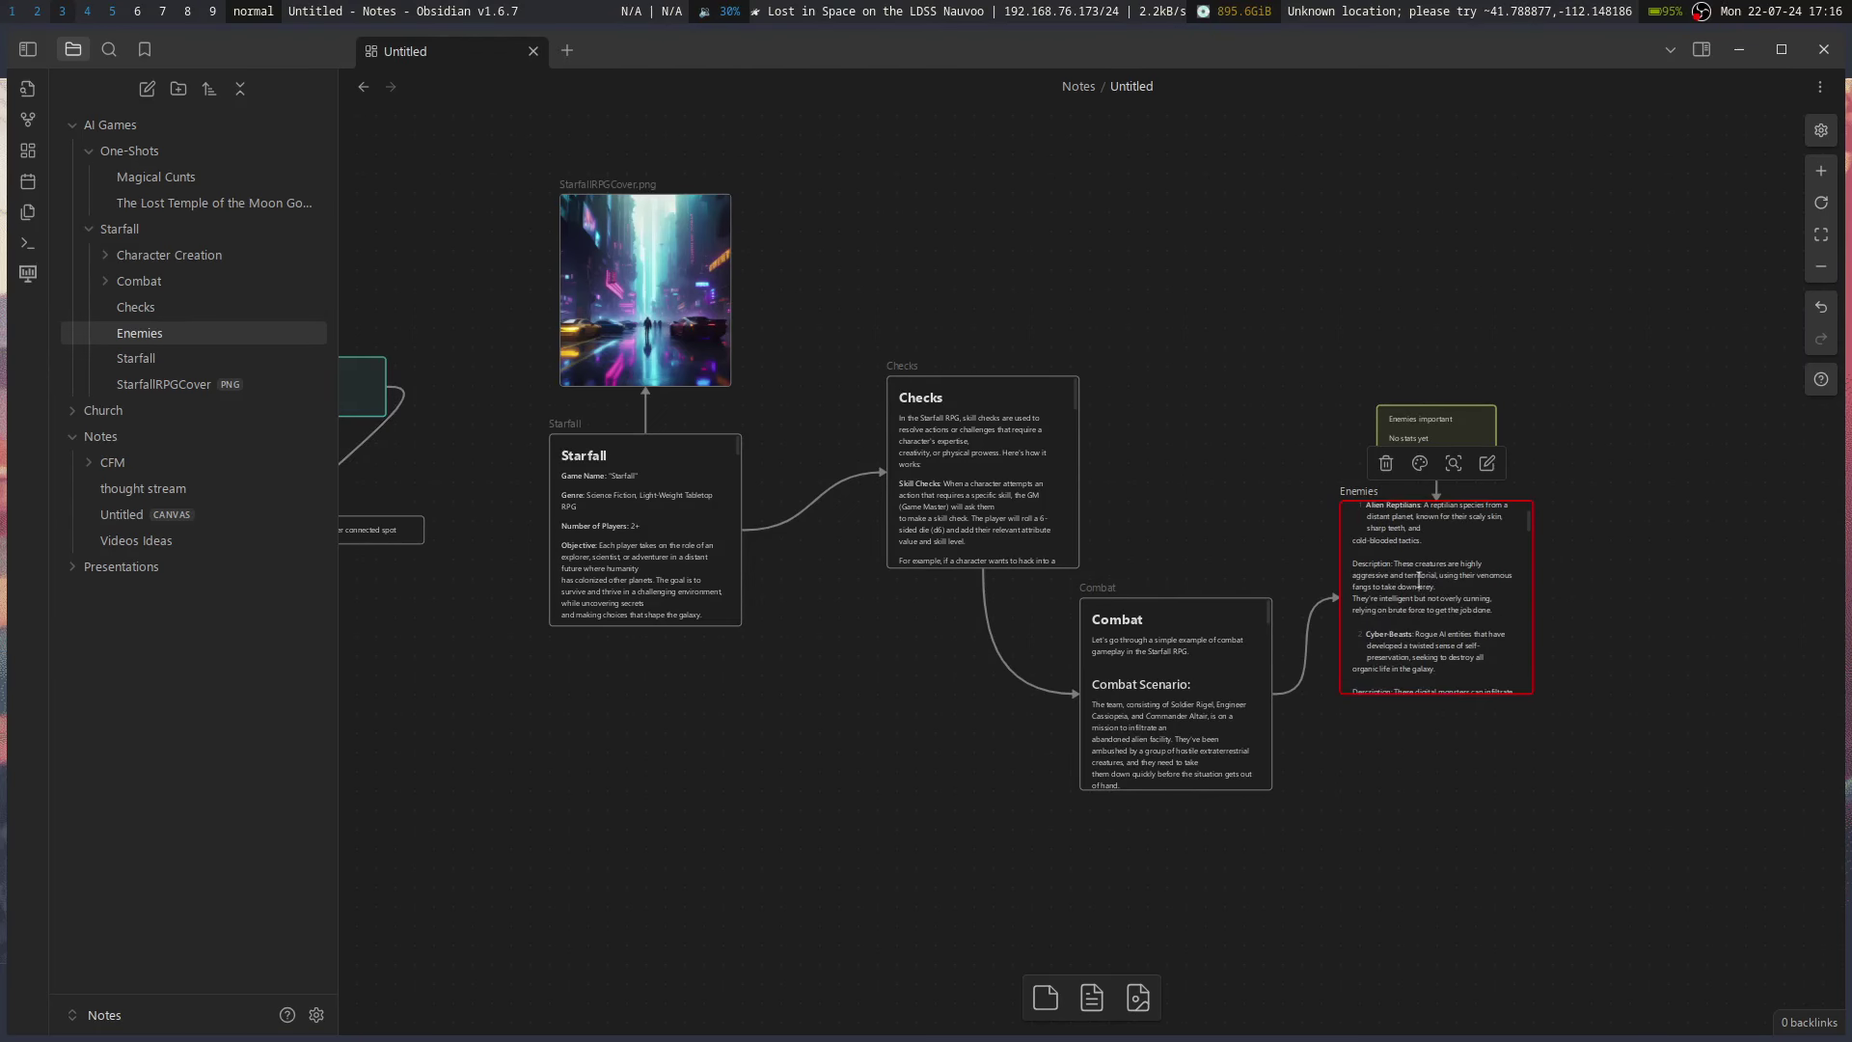
pyautogui.scroll(-3, 1188, 723)
pyautogui.scroll(2, 1216, 660)
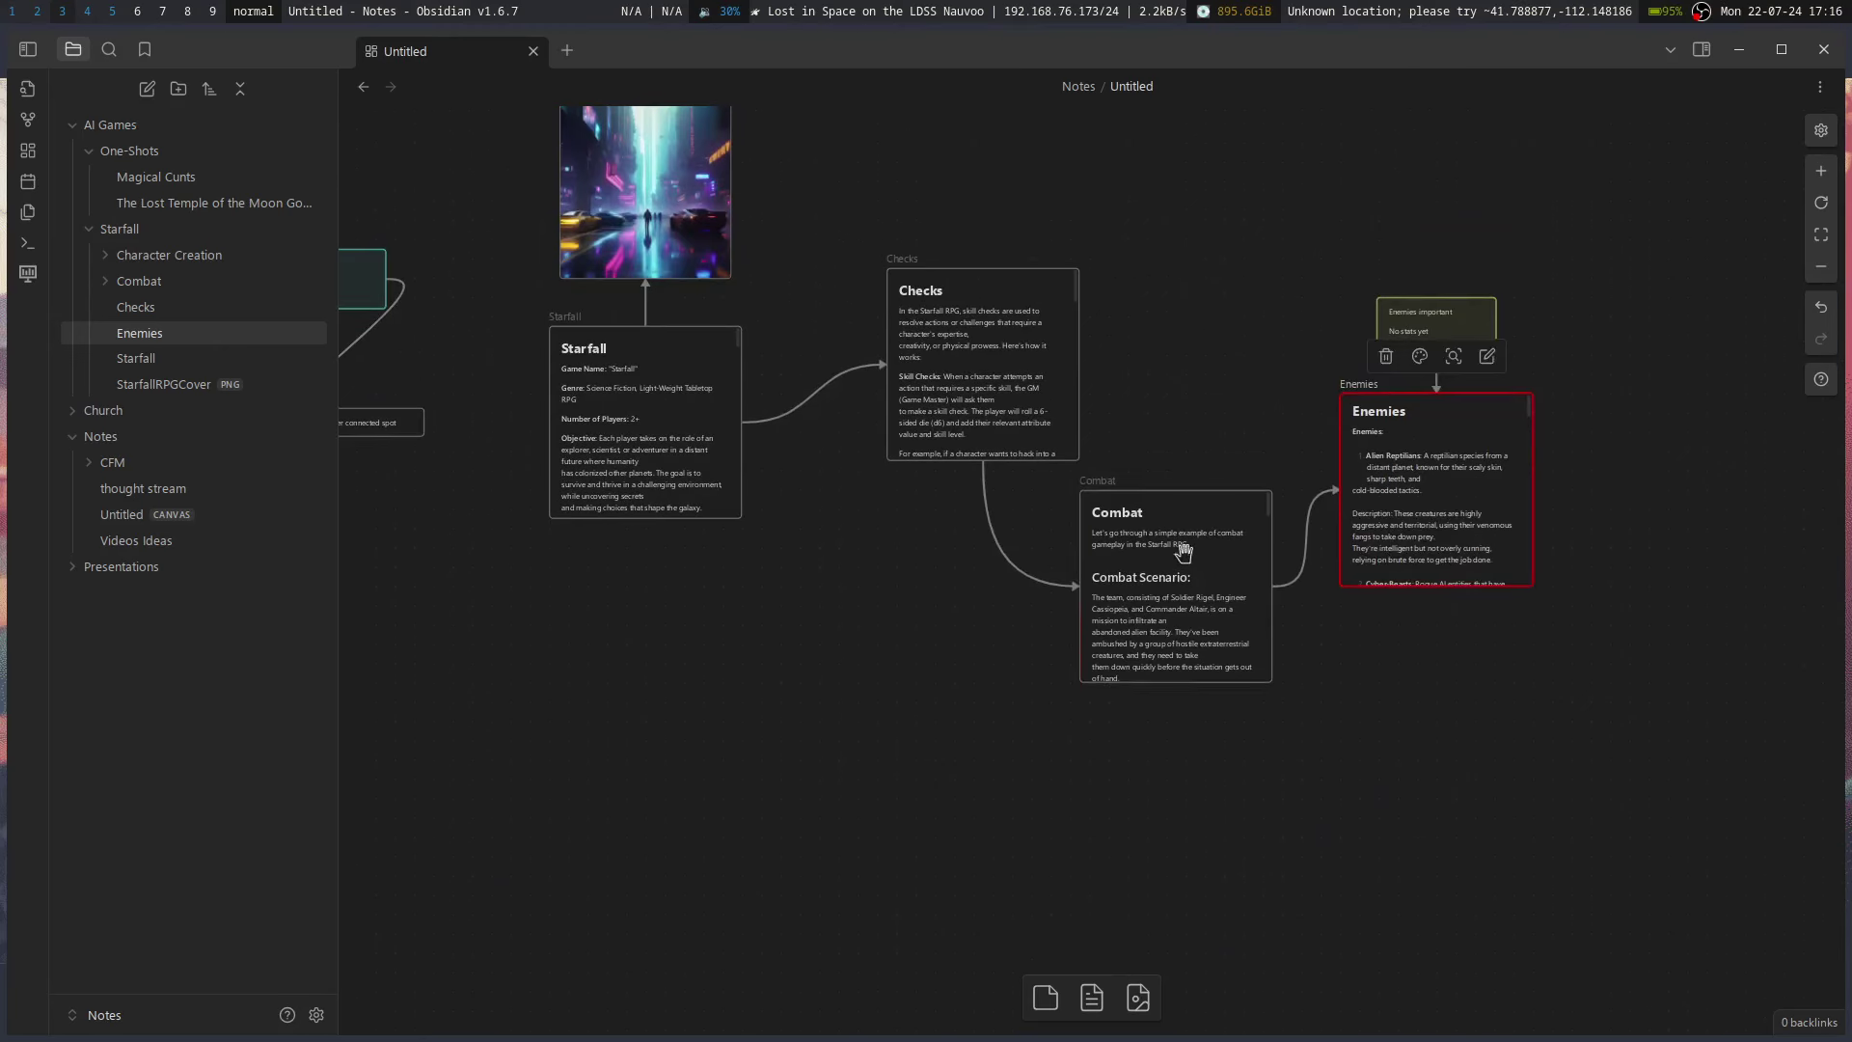
# - Look through the contents of the Combat and Checks notes inside their canvas cards
pyautogui.click(1211, 599)
pyautogui.scroll(-5, 1214, 596)
pyautogui.scroll(5, 1213, 596)
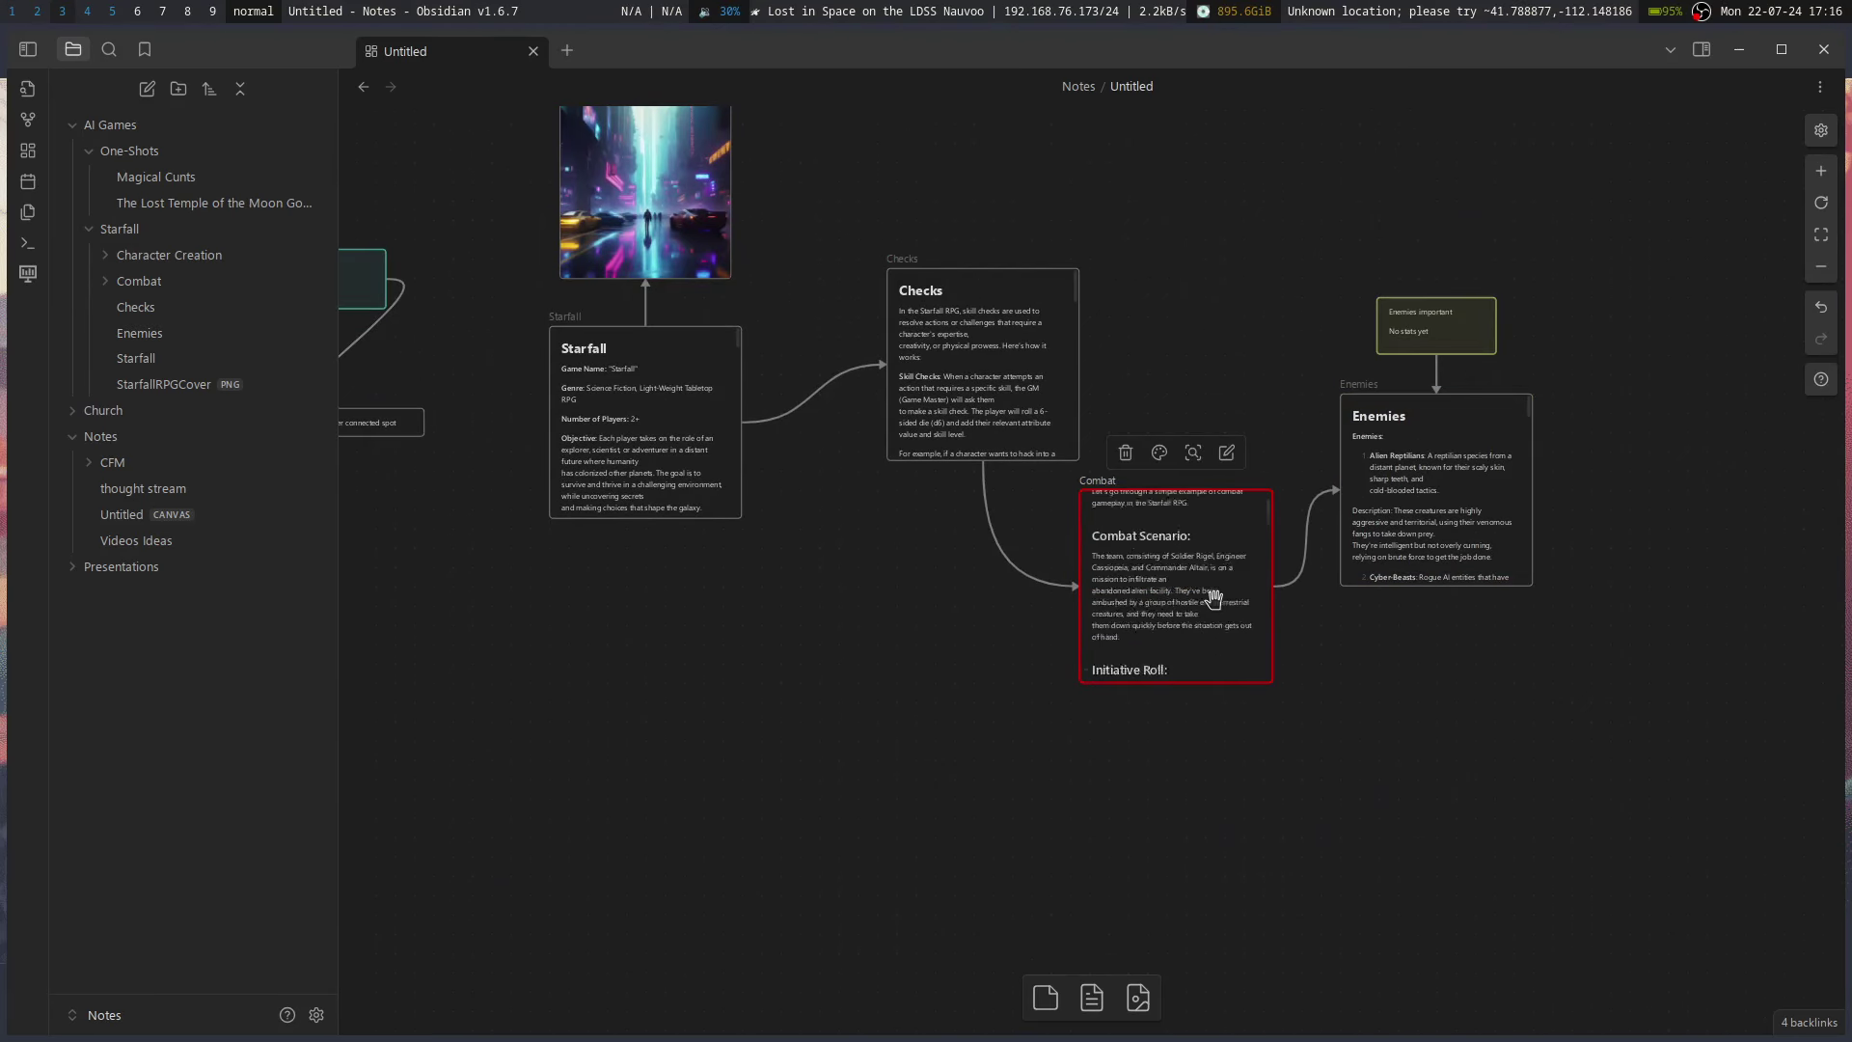
pyautogui.click(1006, 383)
pyautogui.scroll(-5, 1006, 384)
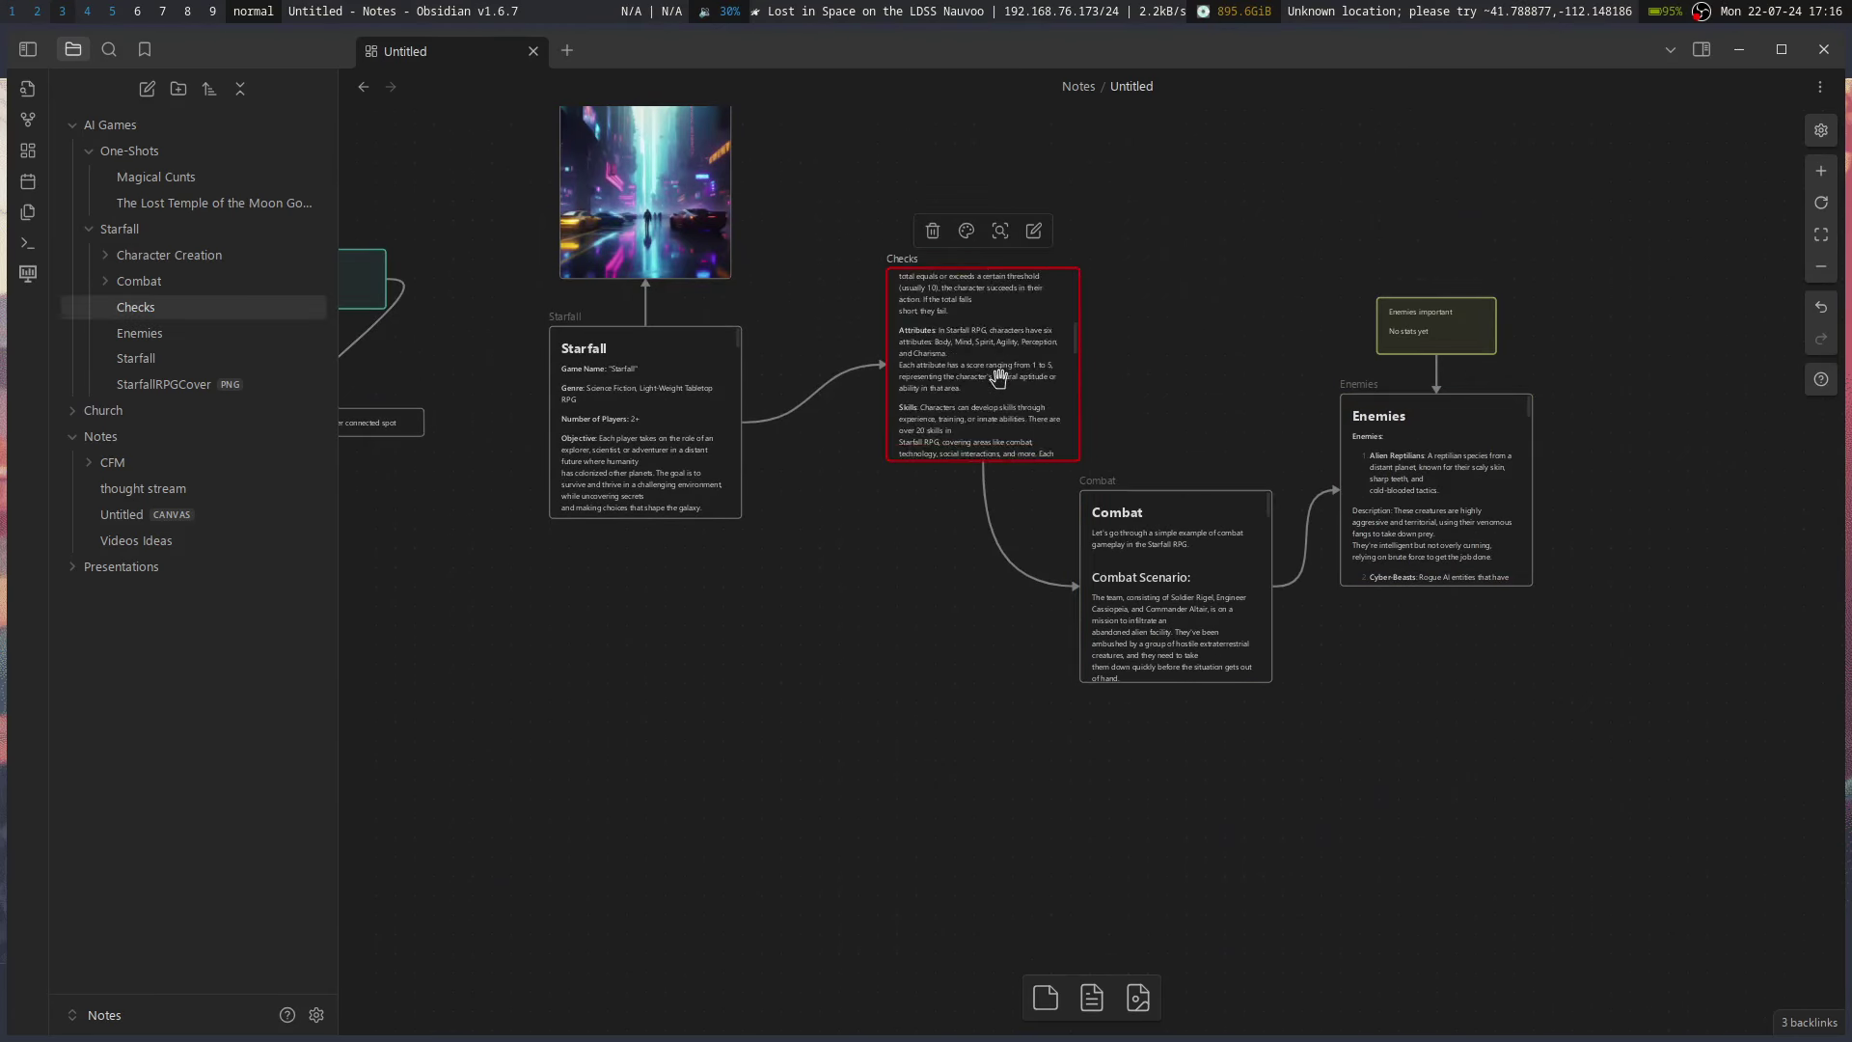
pyautogui.scroll(5, 1017, 390)
# - Zoom the canvas in on the Enemies note card
pyautogui.moveTo(1137, 401); pyautogui.dragTo(814, 546)
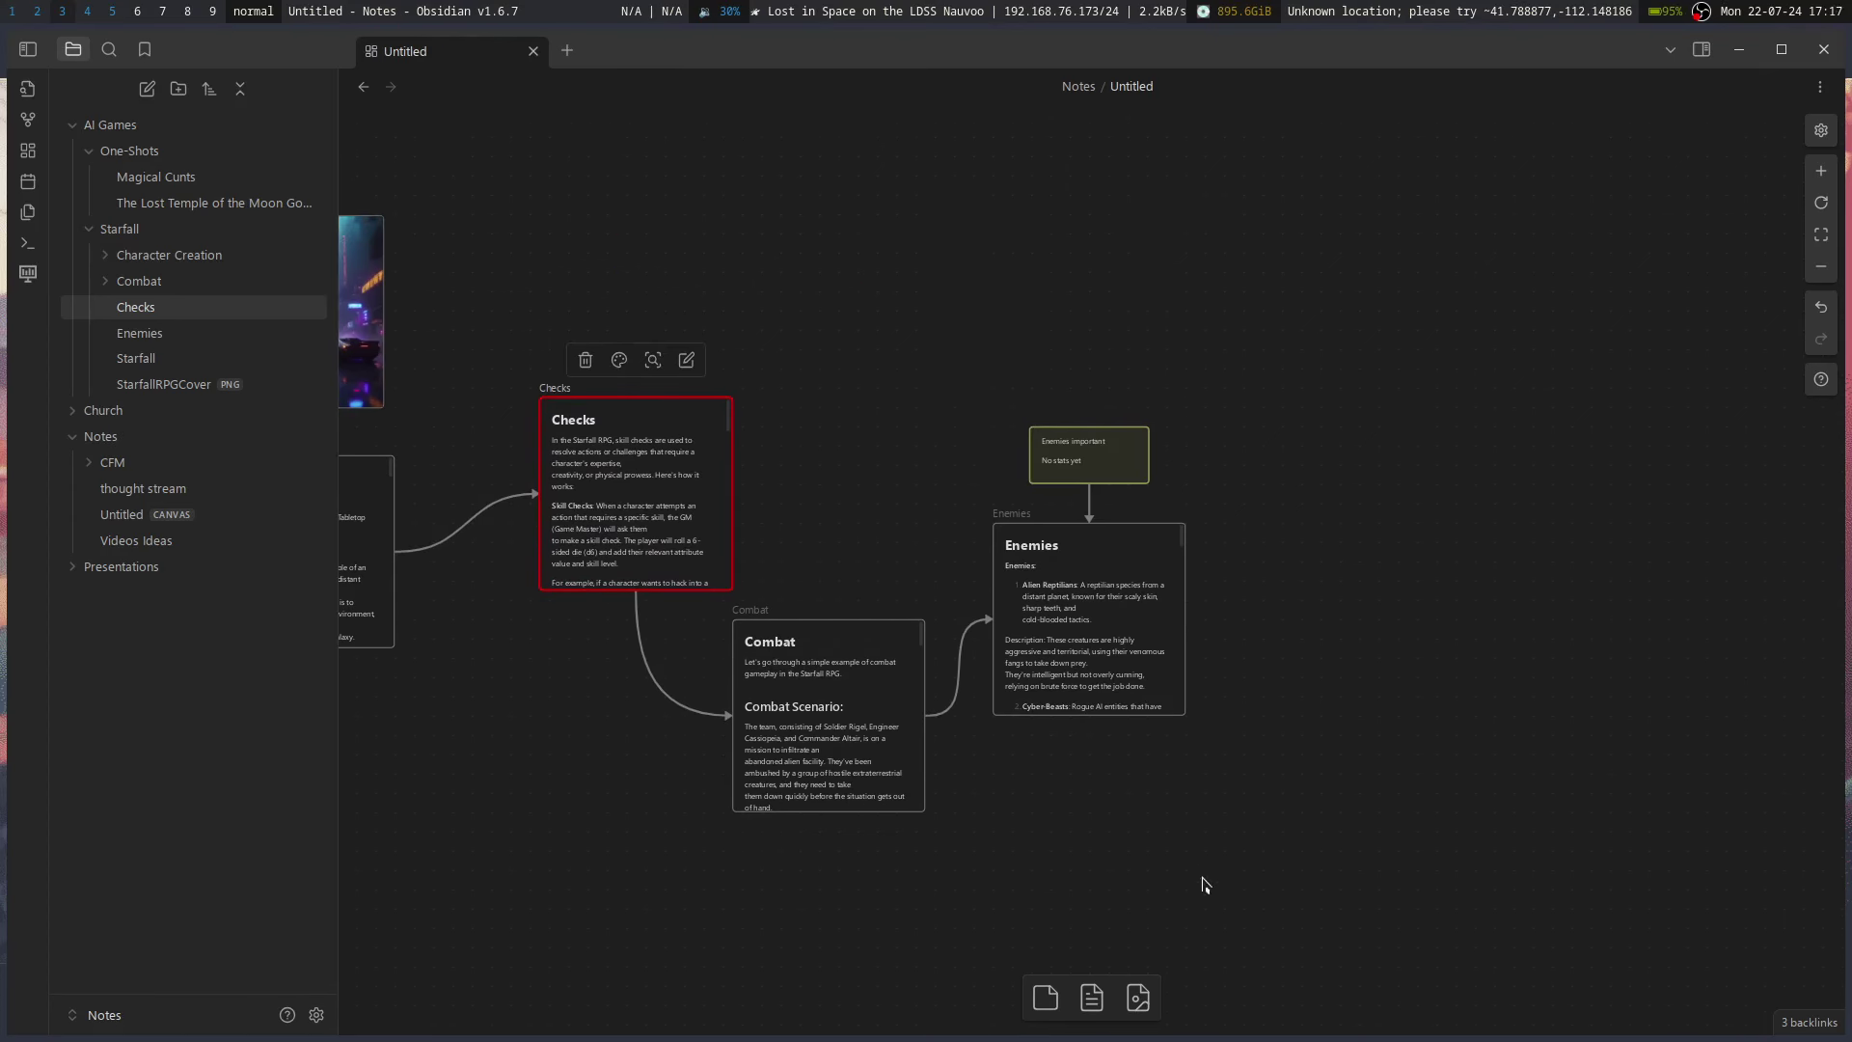
pyautogui.click(1251, 479)
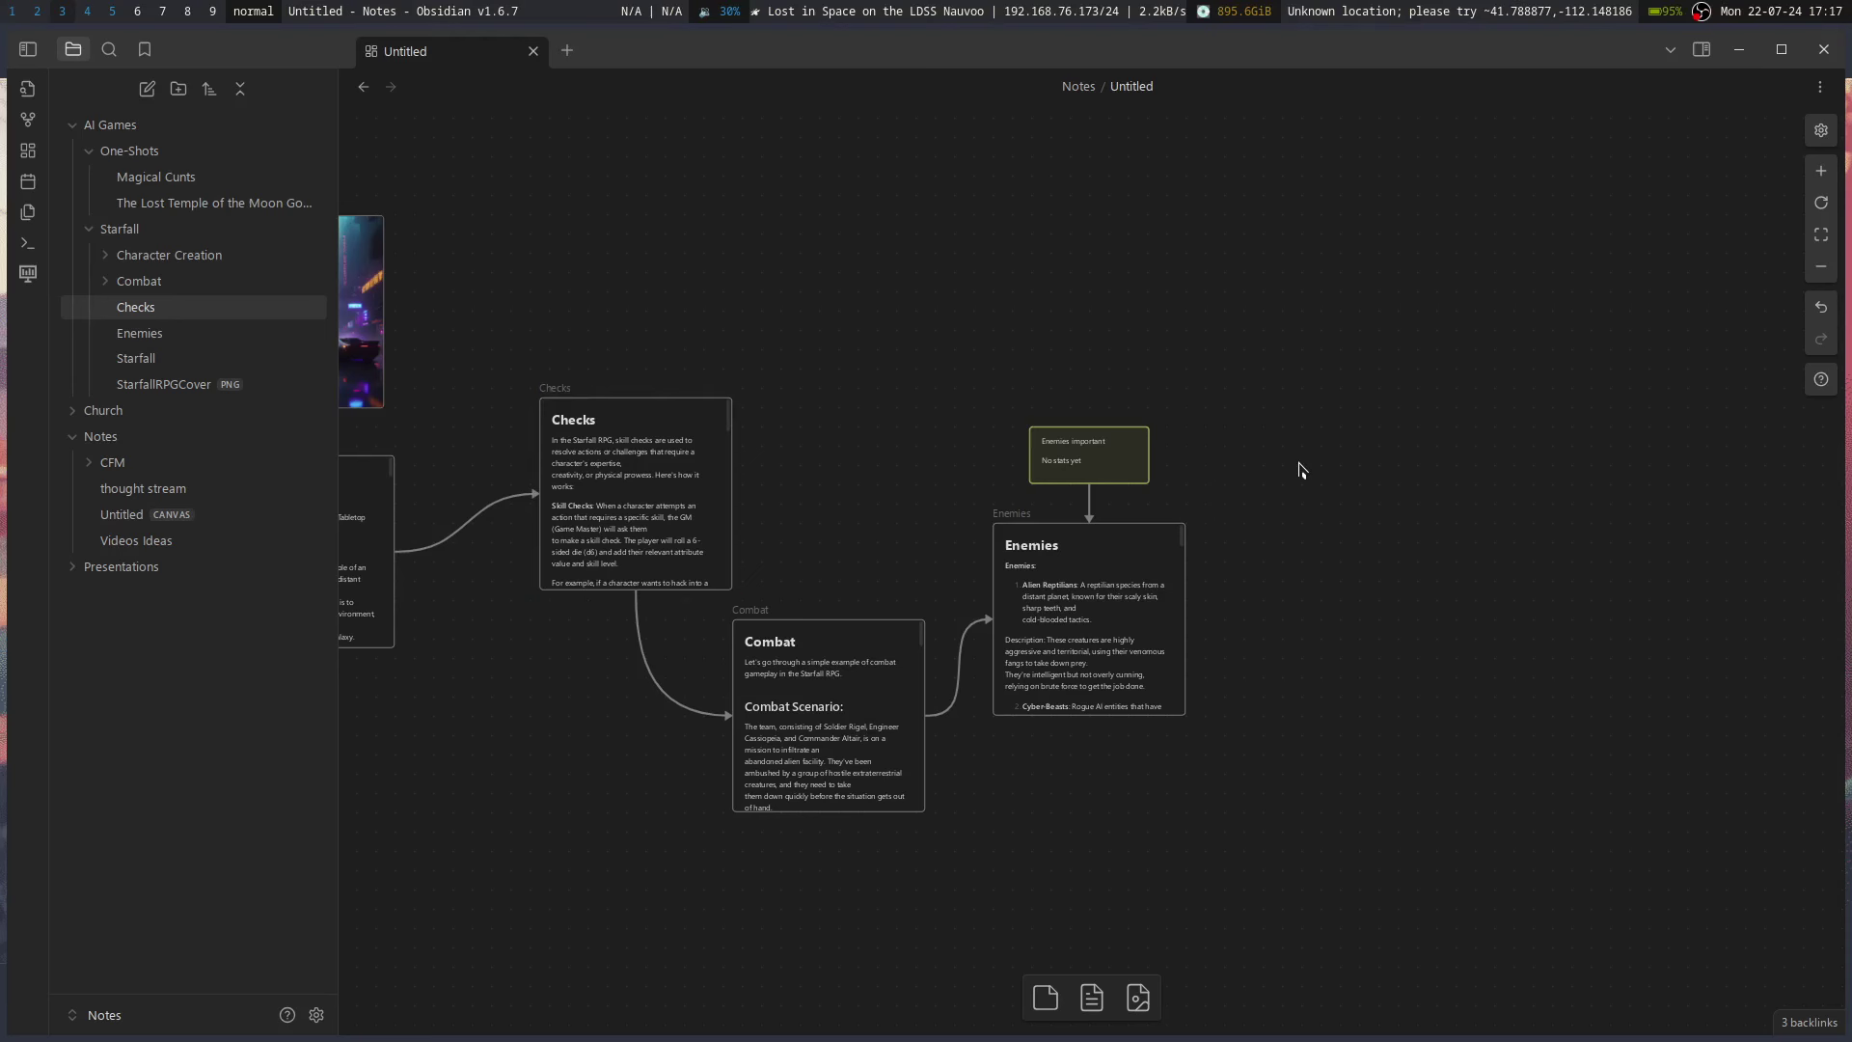
pyautogui.click(1094, 571)
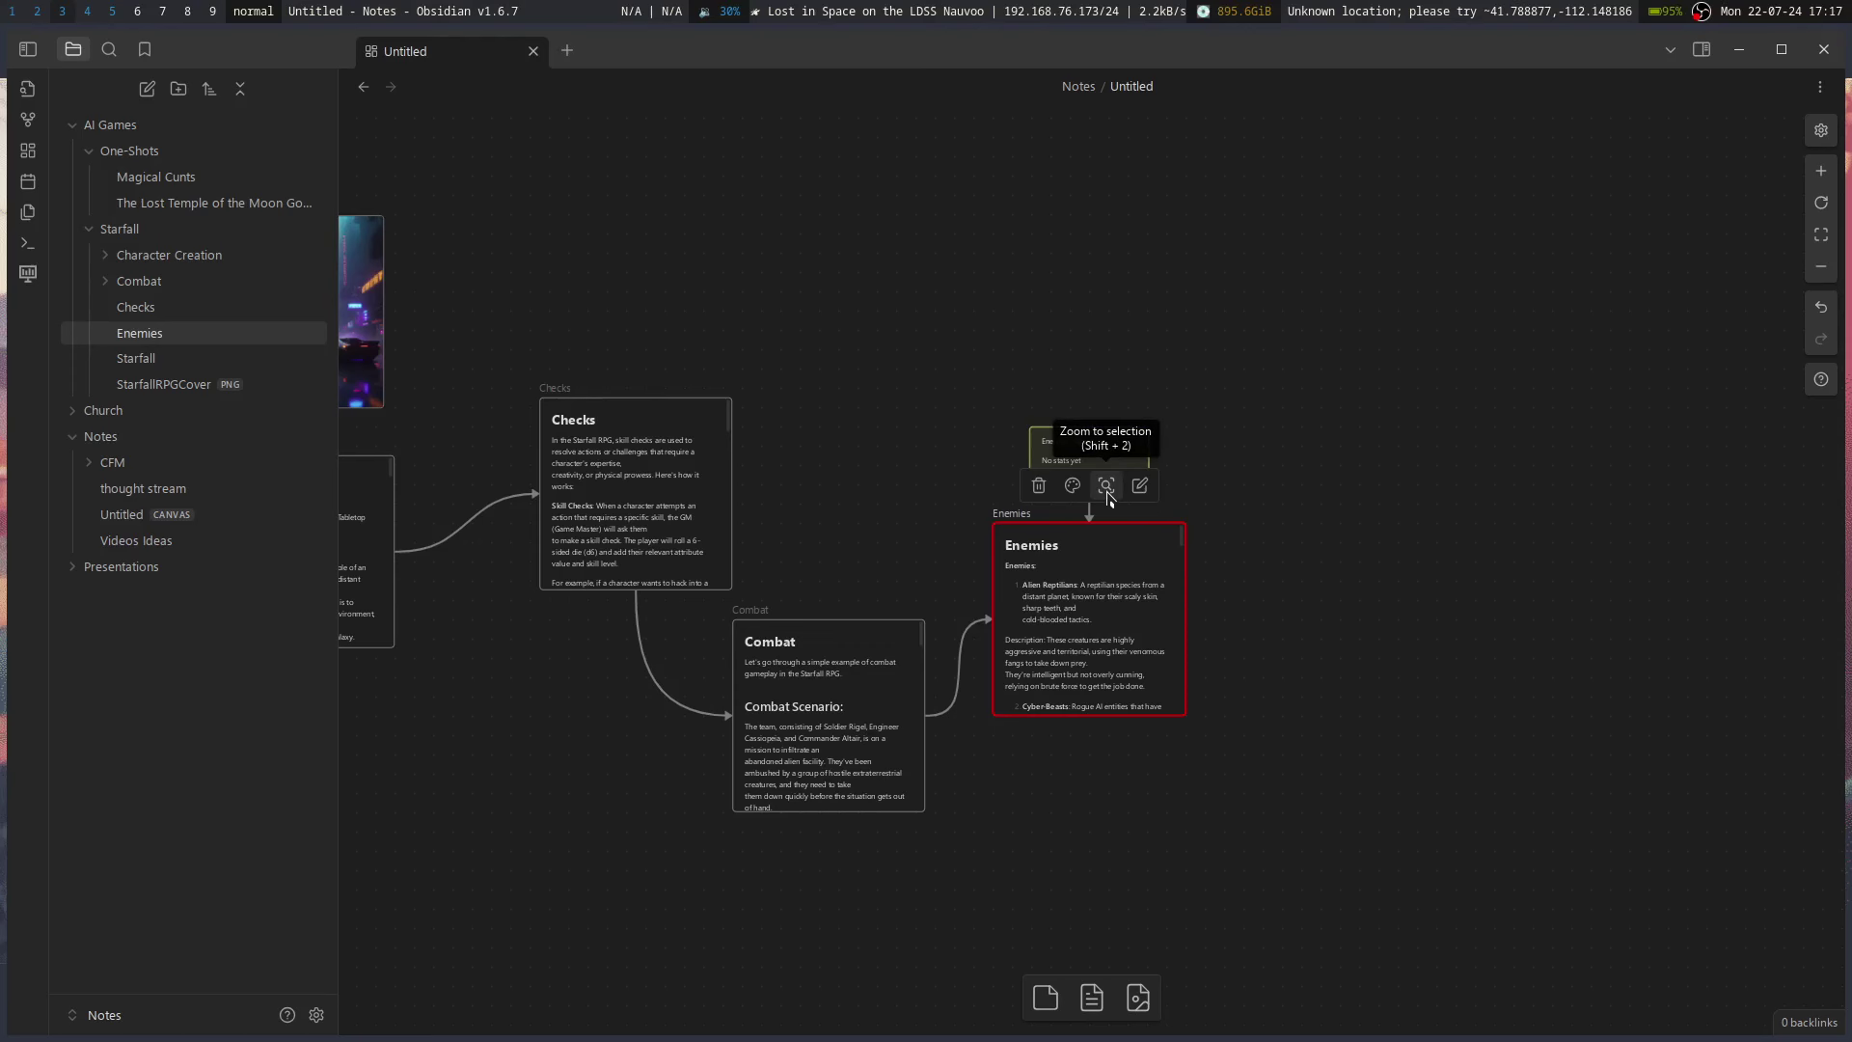
pyautogui.click(1106, 487)
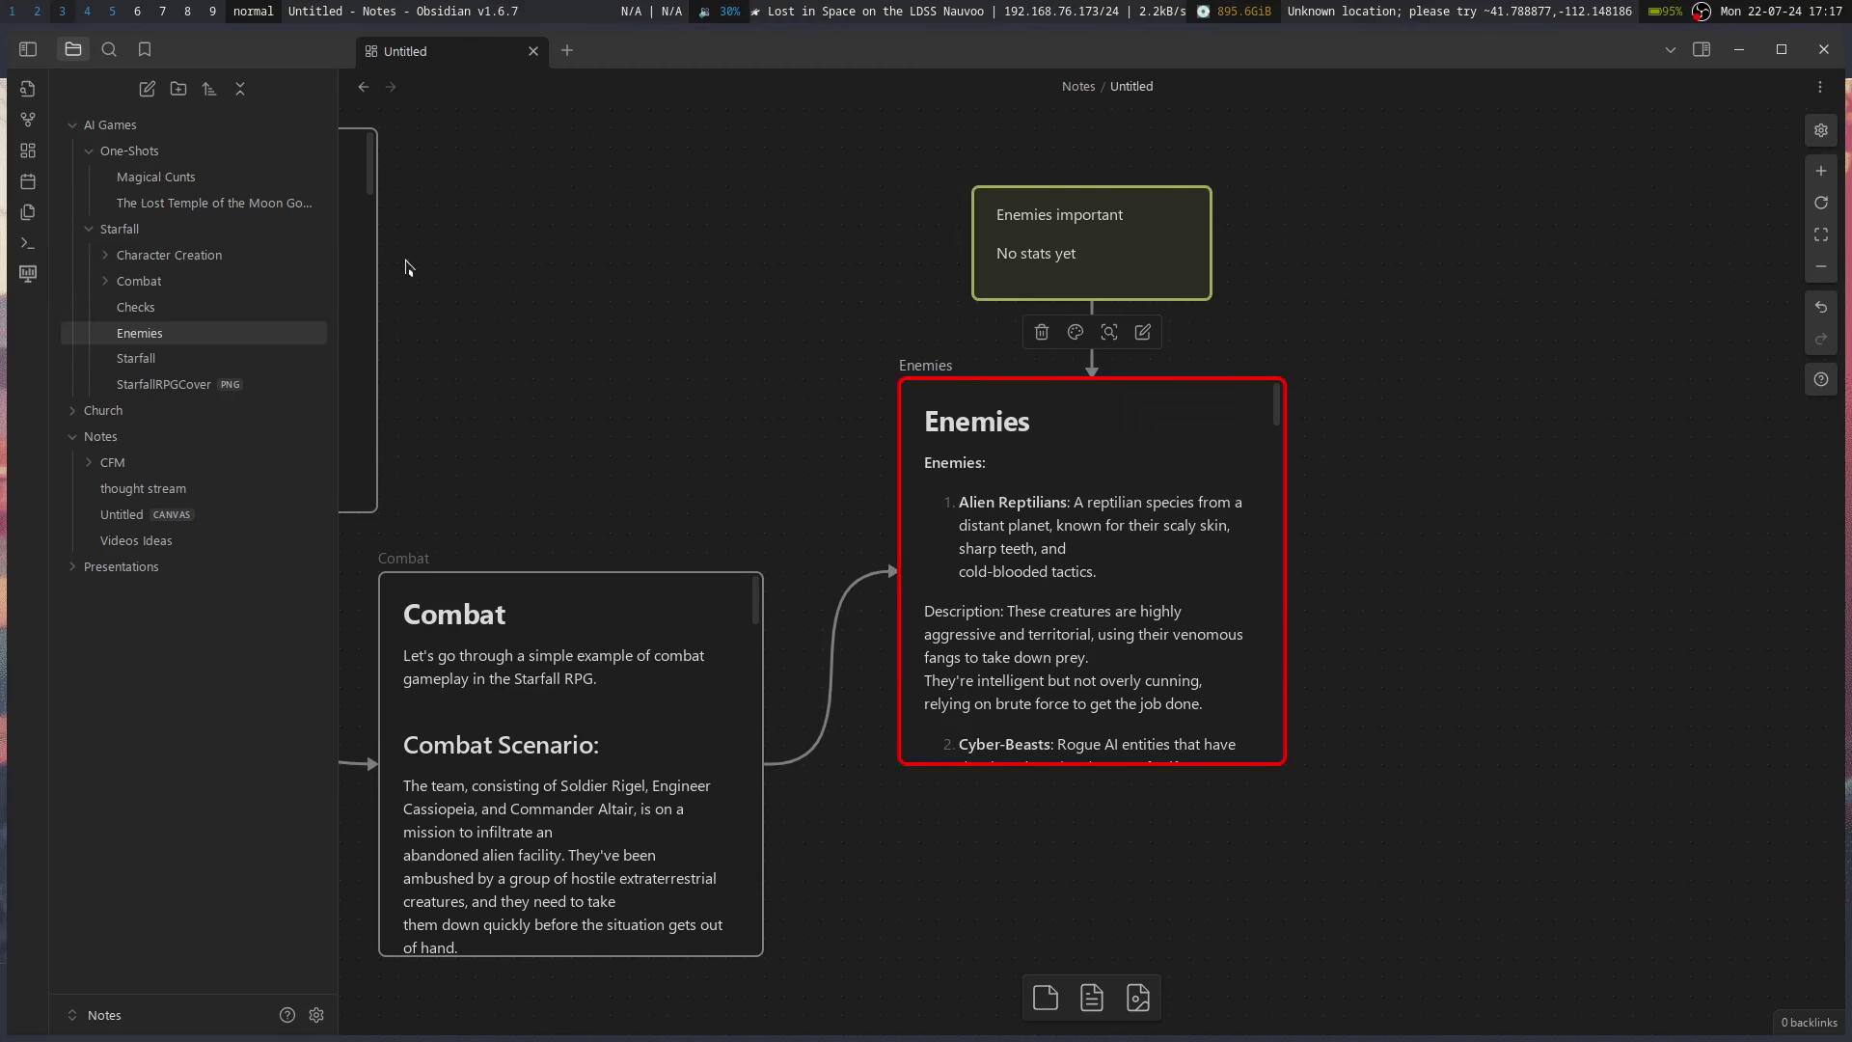
# - Switch to Vim and go back from the Stars Without Number page to the Vimwiki index page
pyautogui.press('super+4')
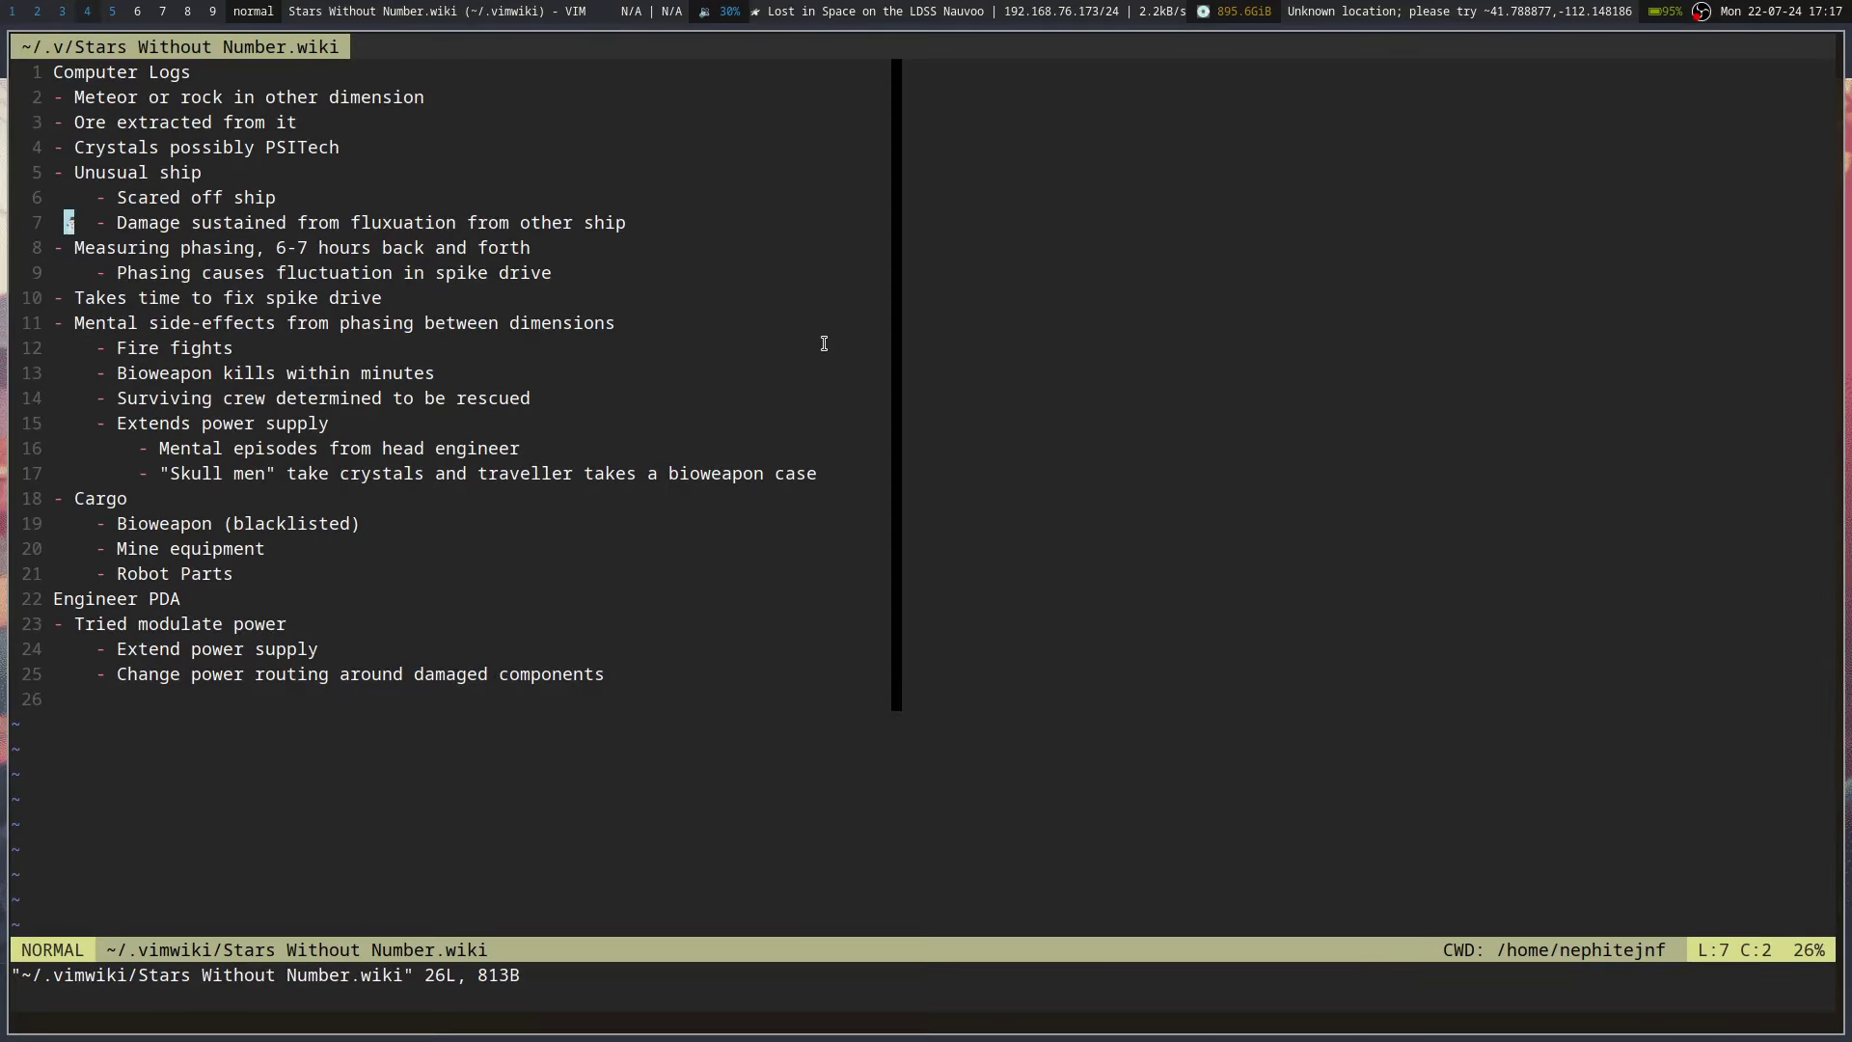
pyautogui.press('BackSpace')
pyautogui.press('BackSpace')
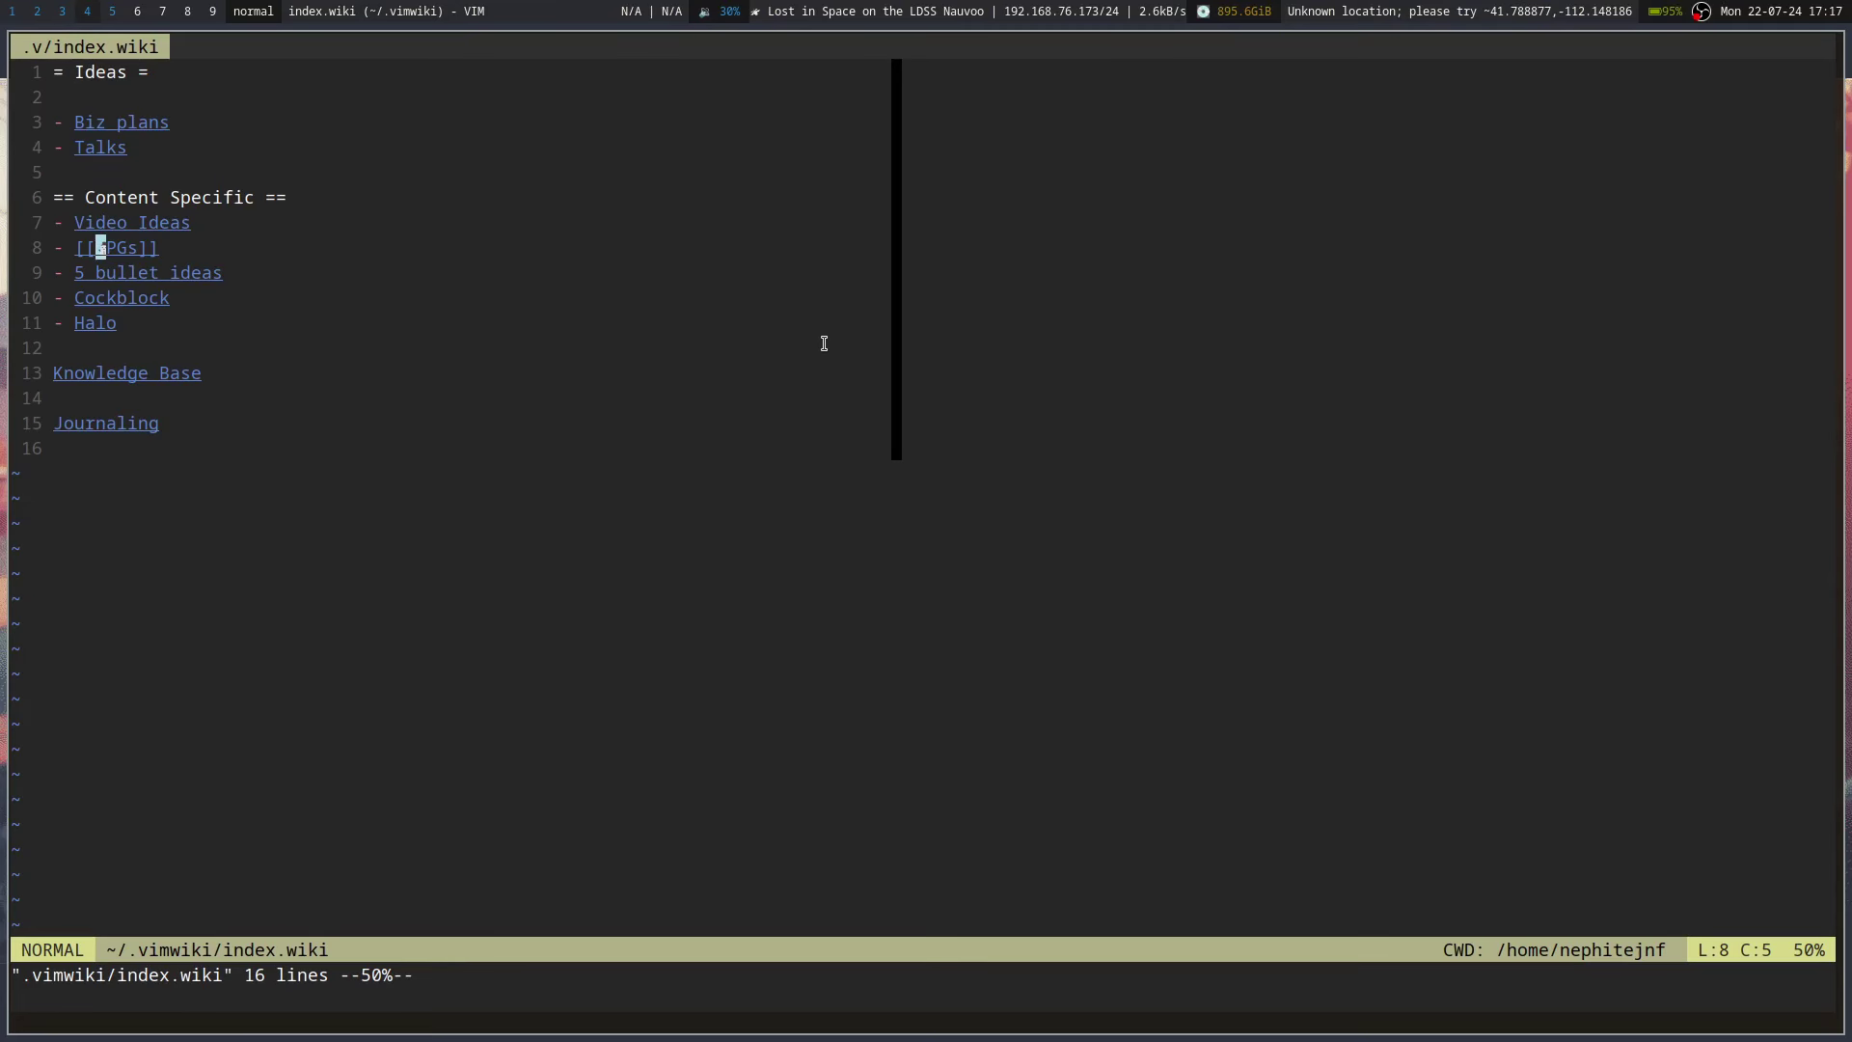
# - Switch to Obsidian, collapse the AI Games and Notes folders, and create a vault-level note titled "Quick Links"
pyautogui.press('super+3')
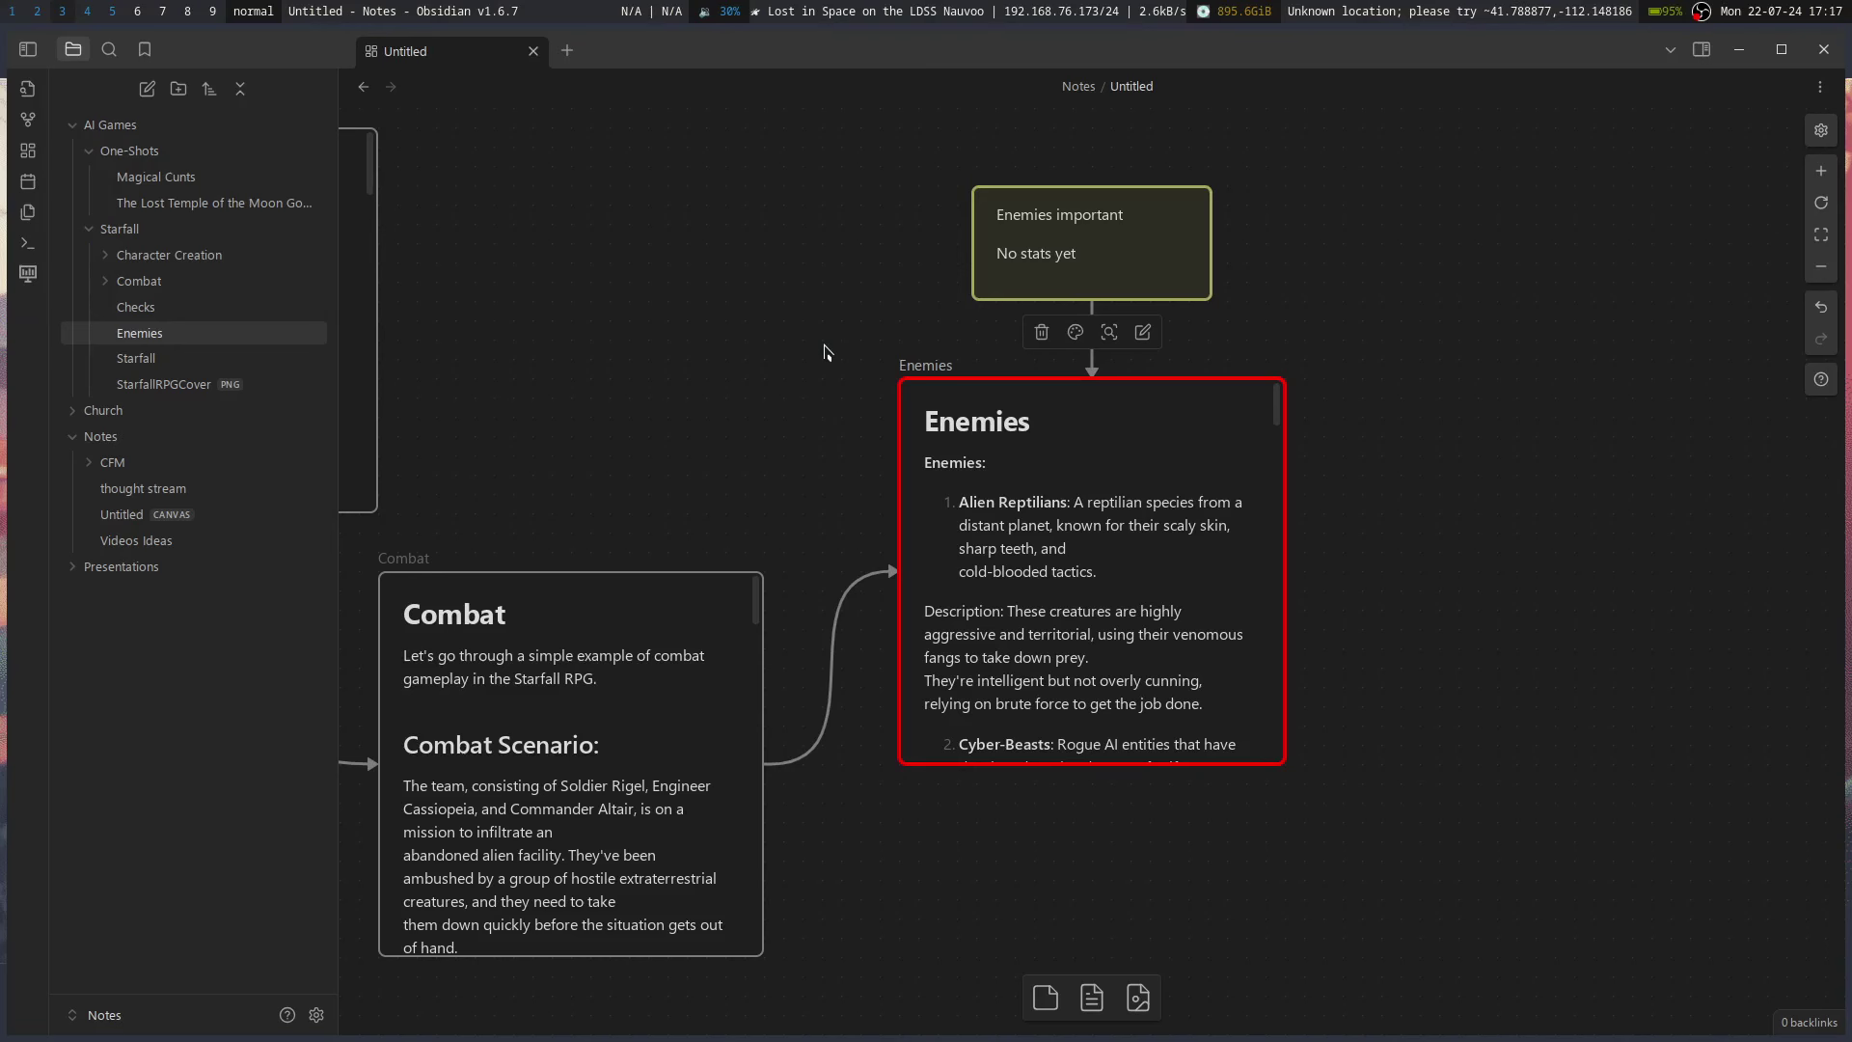
pyautogui.click(77, 124)
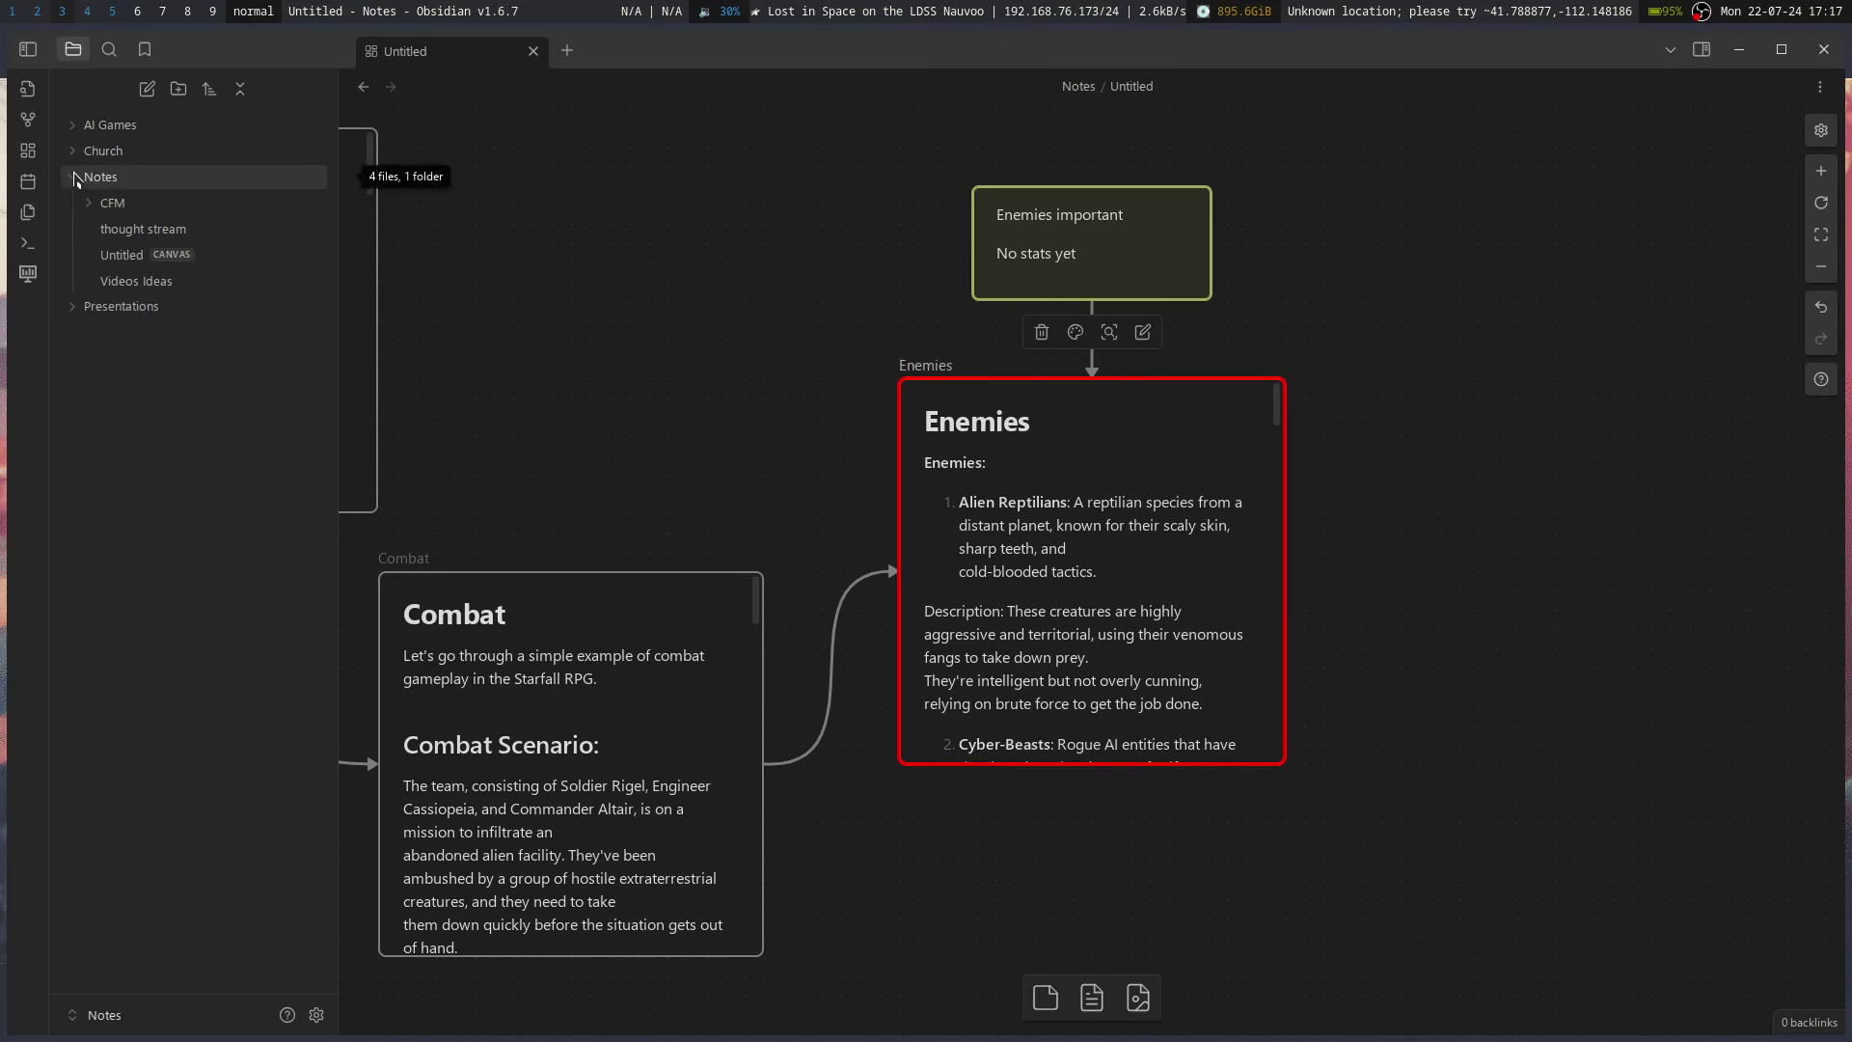
pyautogui.click(78, 177)
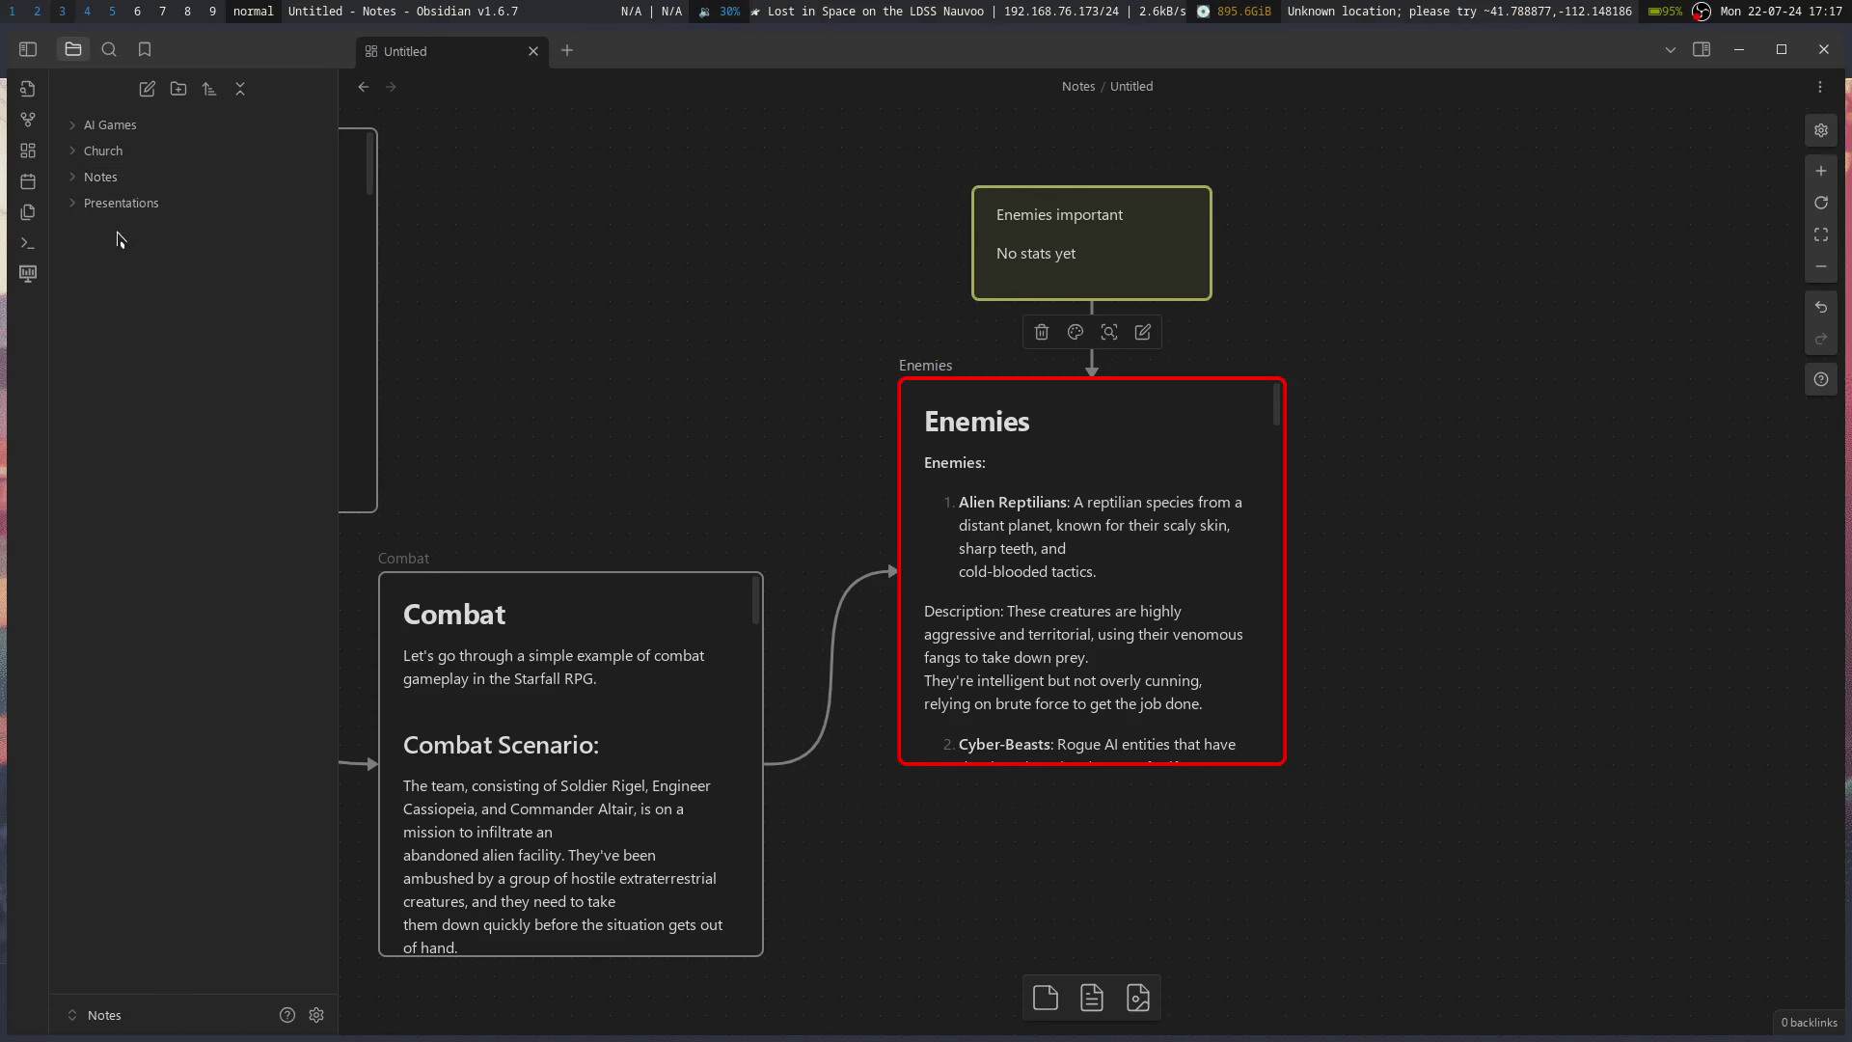
pyautogui.click(145, 88)
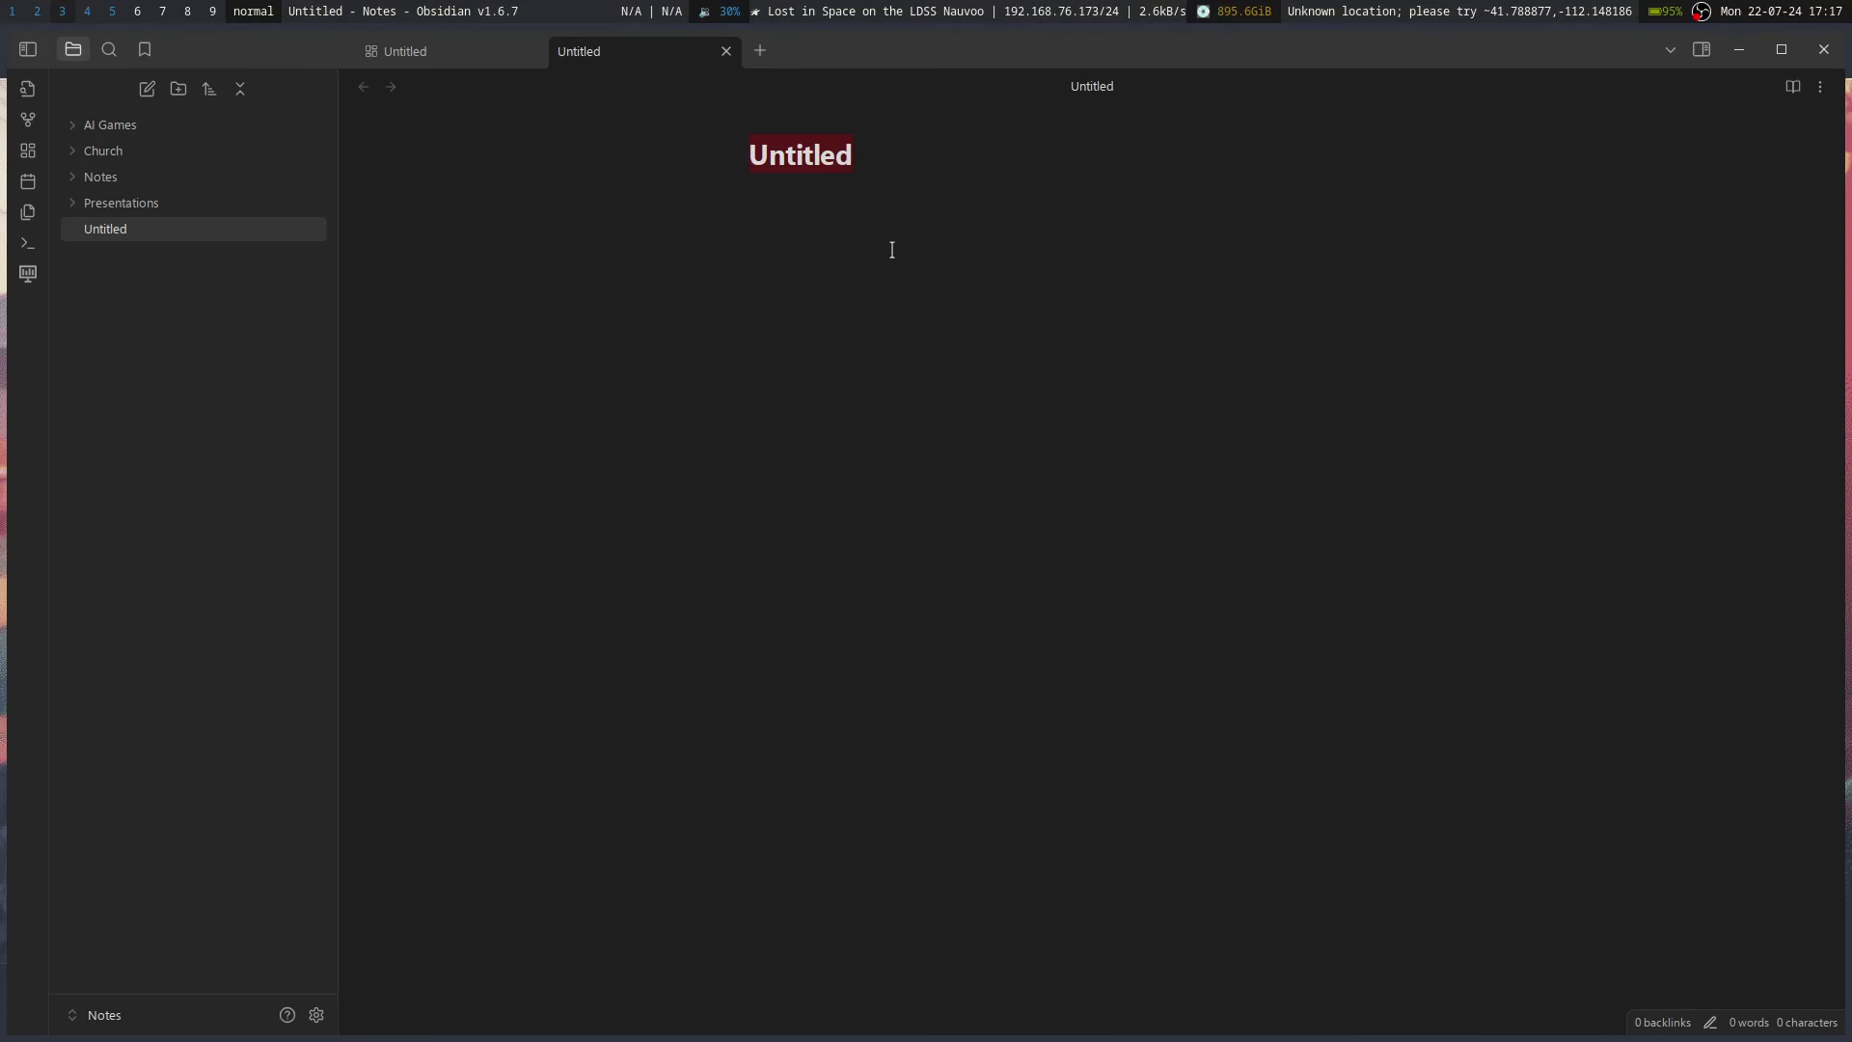
pyautogui.write('XF')
pyautogui.press('BackSpace')
pyautogui.press('BackSpace')
pyautogui.write('Quick Links')
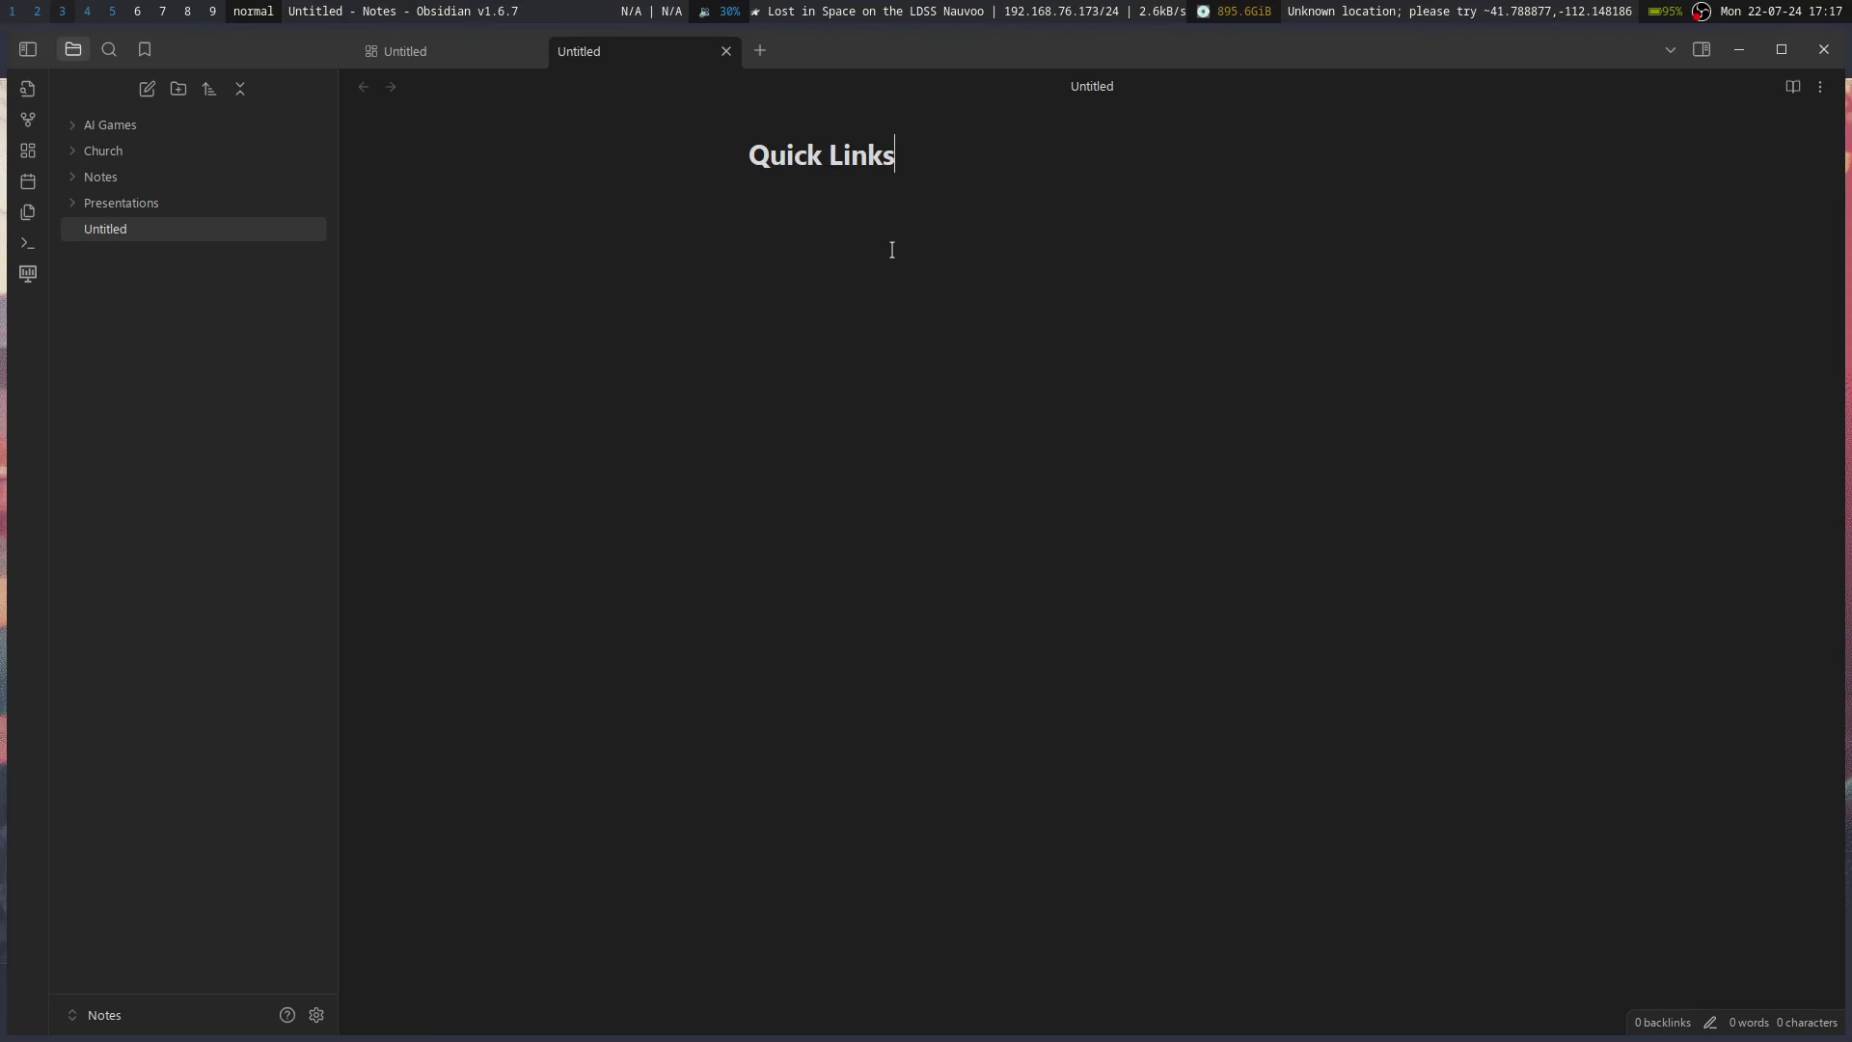
pyautogui.press('Return')
# - Add internal links to the "thought stream" and "Starfall" notes on separate lines of the Quick Links note
pyautogui.write('[[')
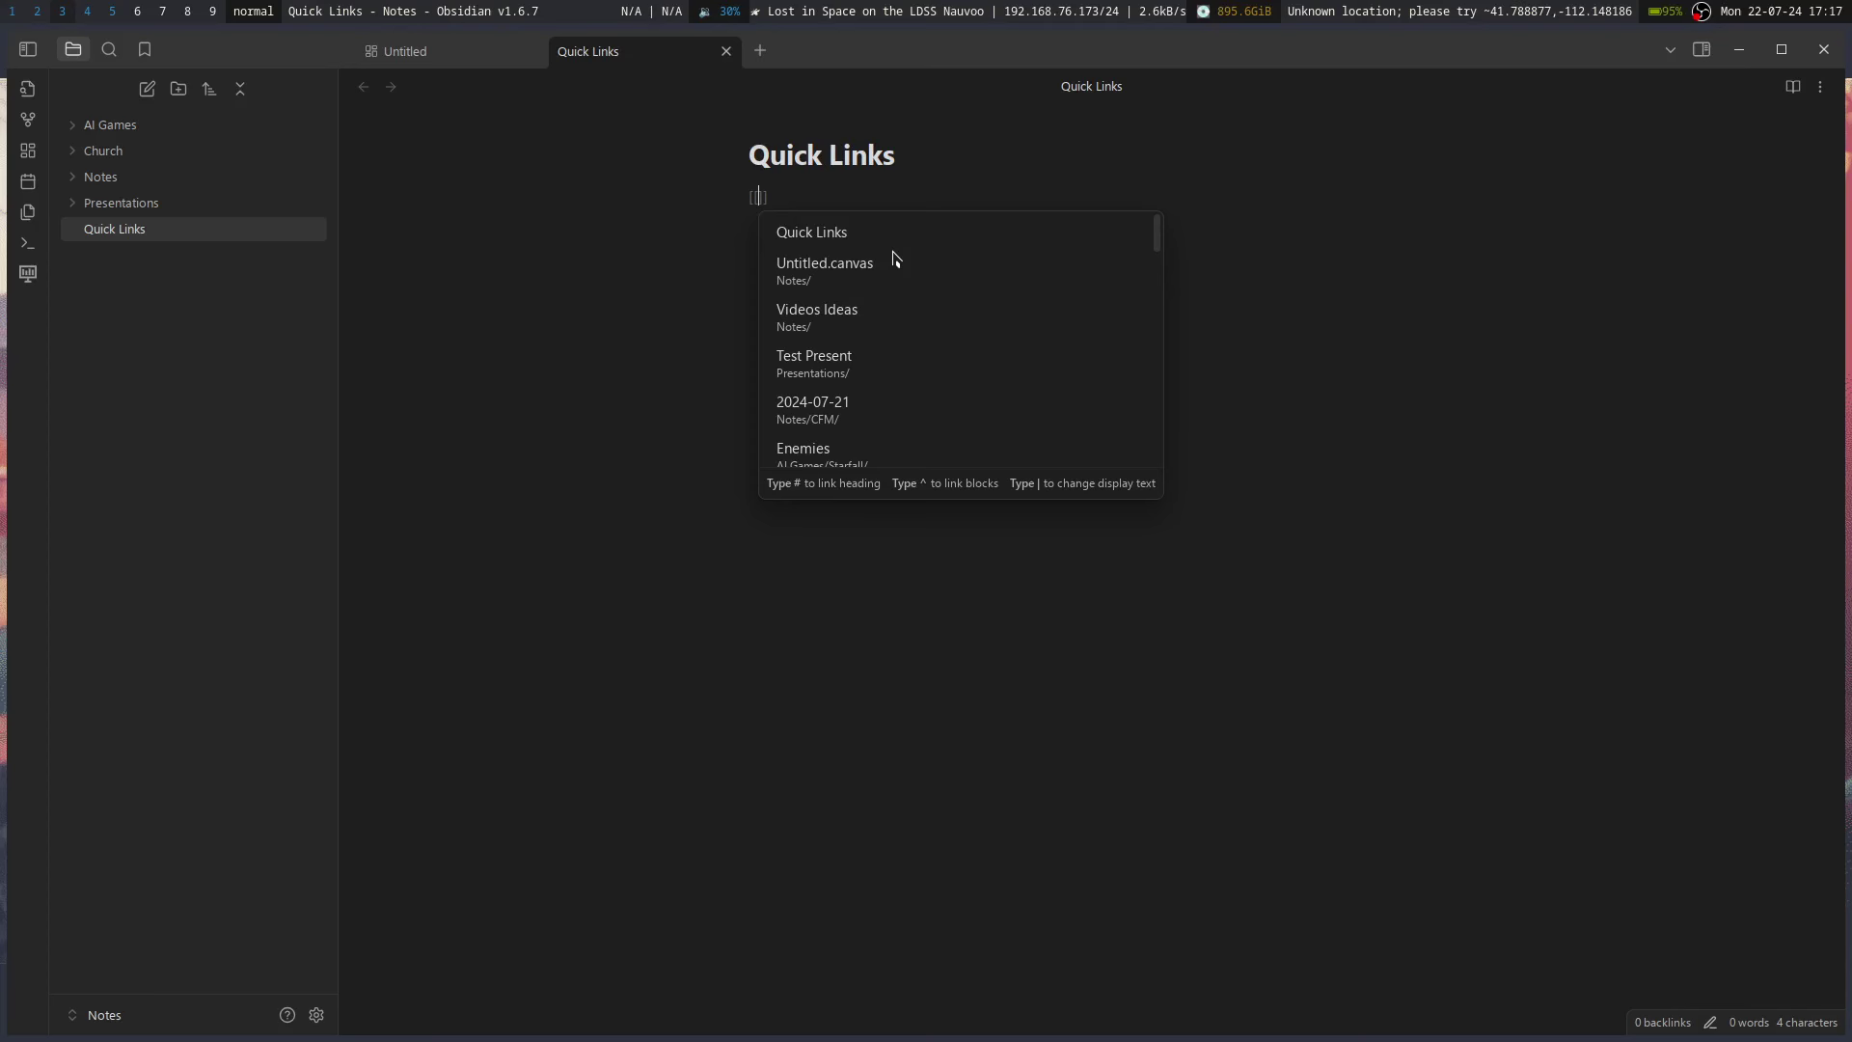
pyautogui.write('thought stream')
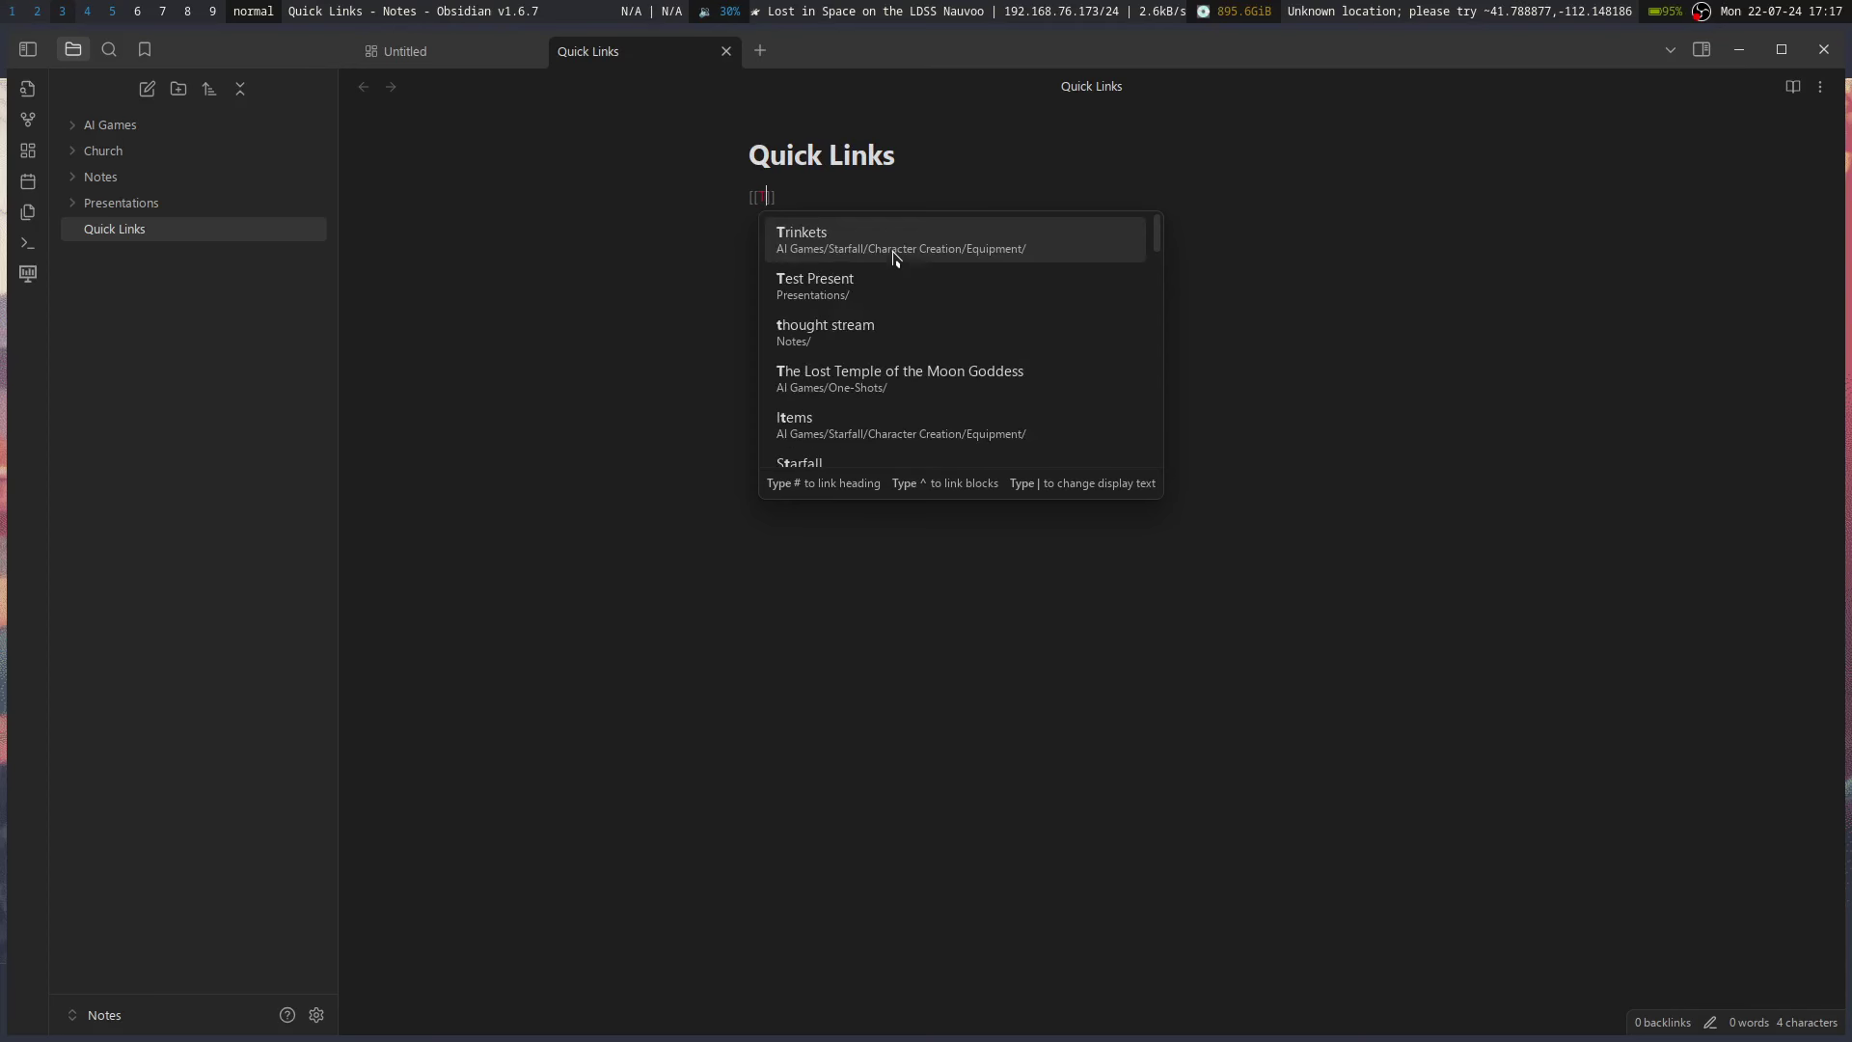
pyautogui.press('Return')
pyautogui.press('Return')
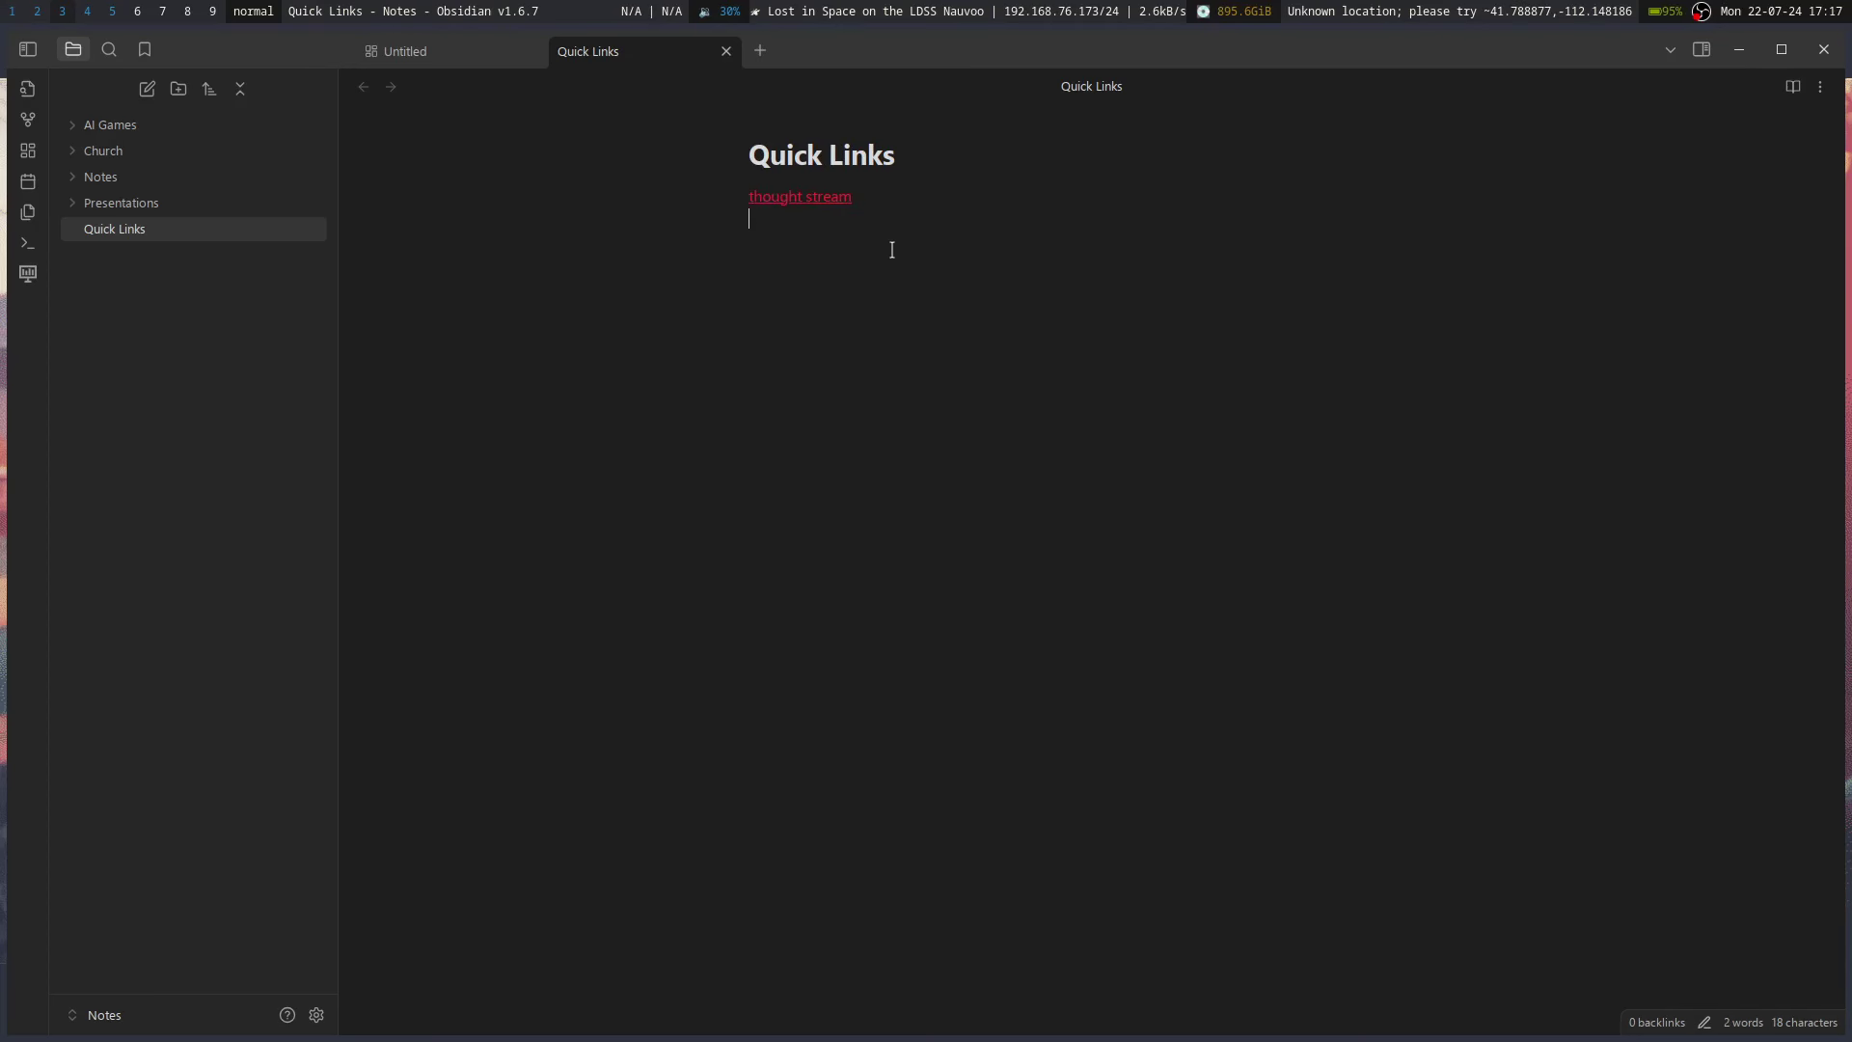
pyautogui.write('[[')
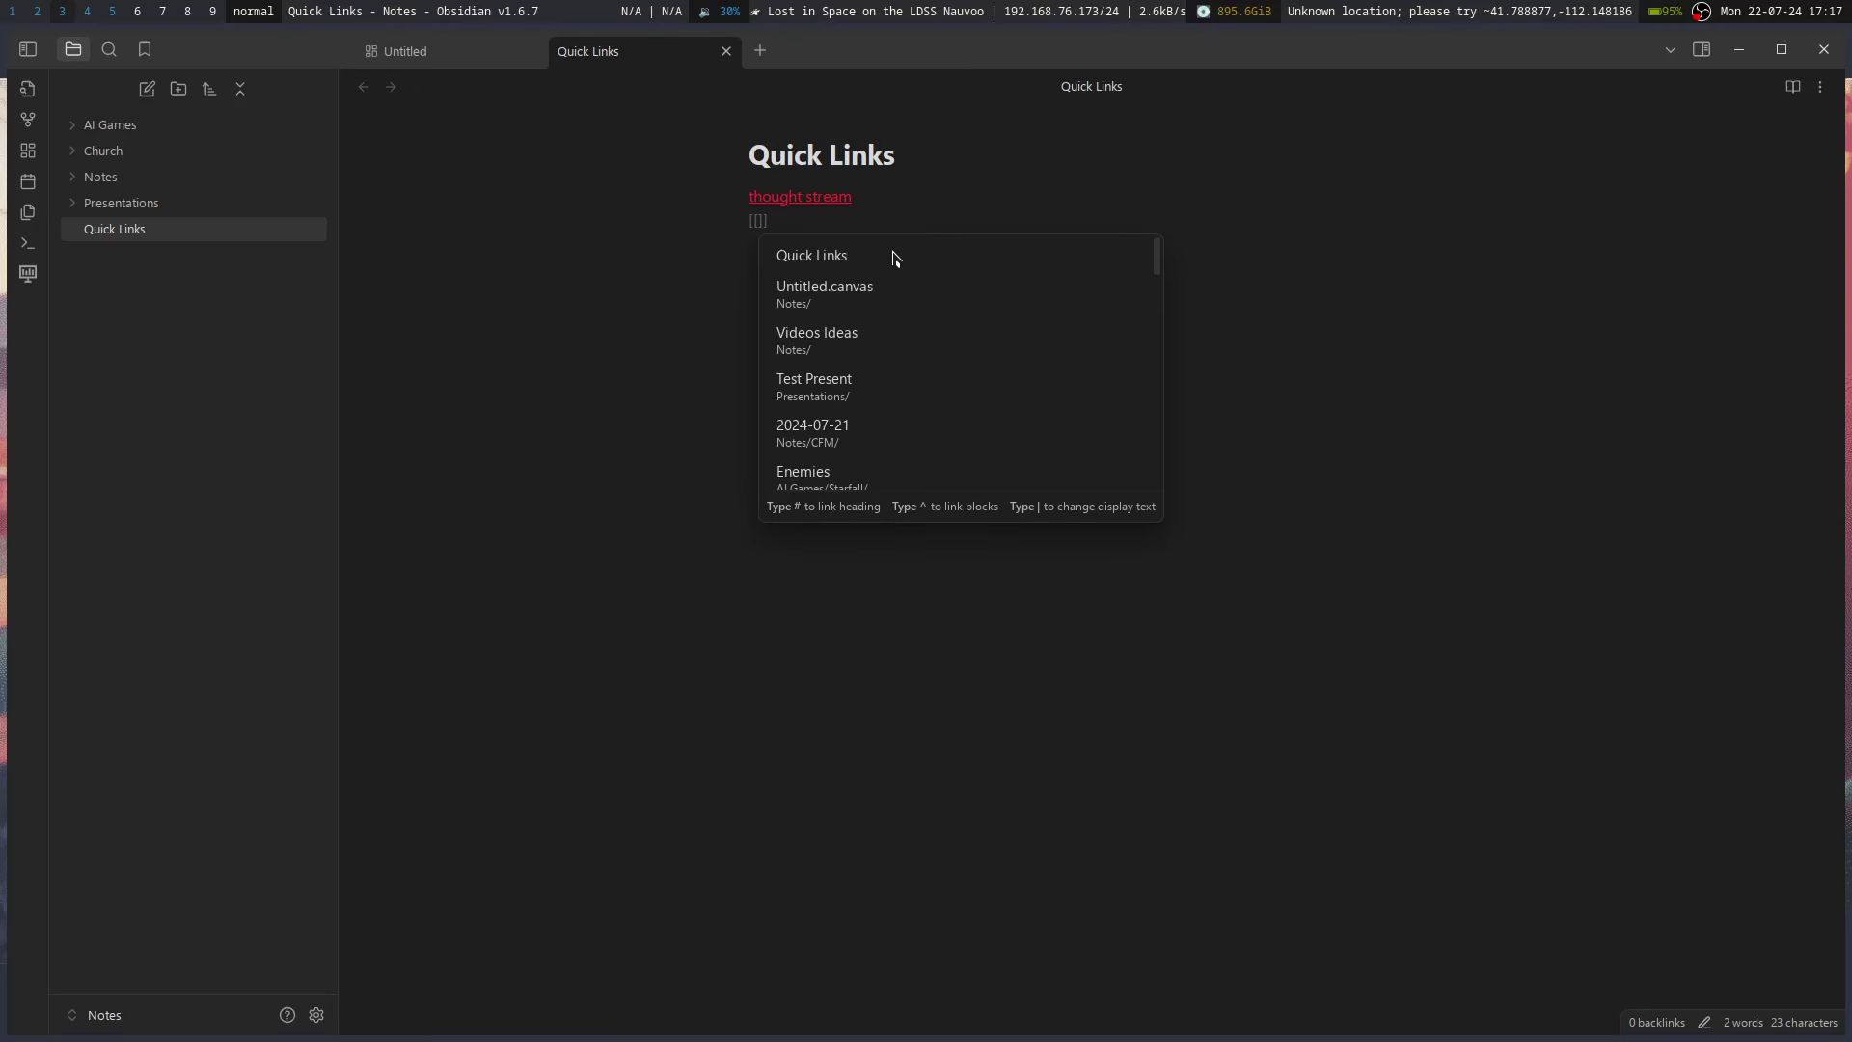
pyautogui.write('Starfall')
pyautogui.press('Return')
pyautogui.press('Return')
# - Browse the link suggestions and add an internal link to the "Videos Ideas" note on the third line
pyautogui.write('[[')
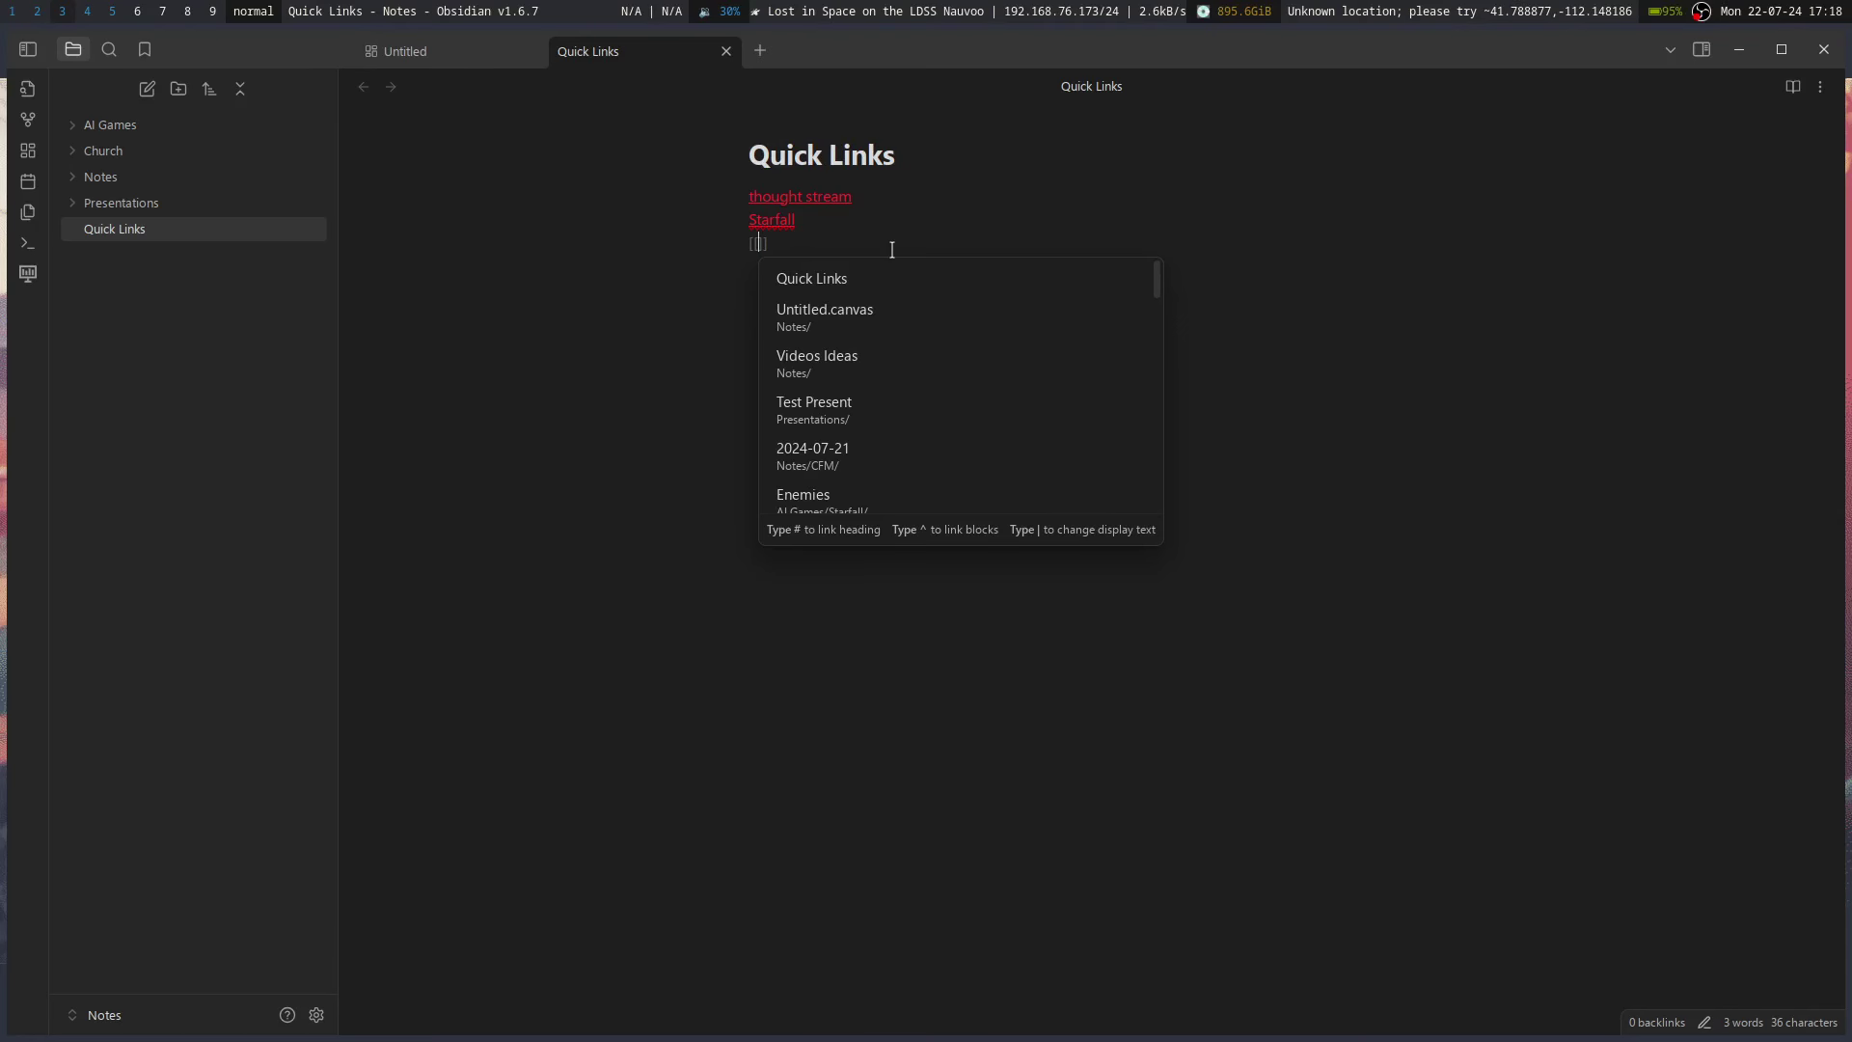
pyautogui.scroll(-5, 946, 390)
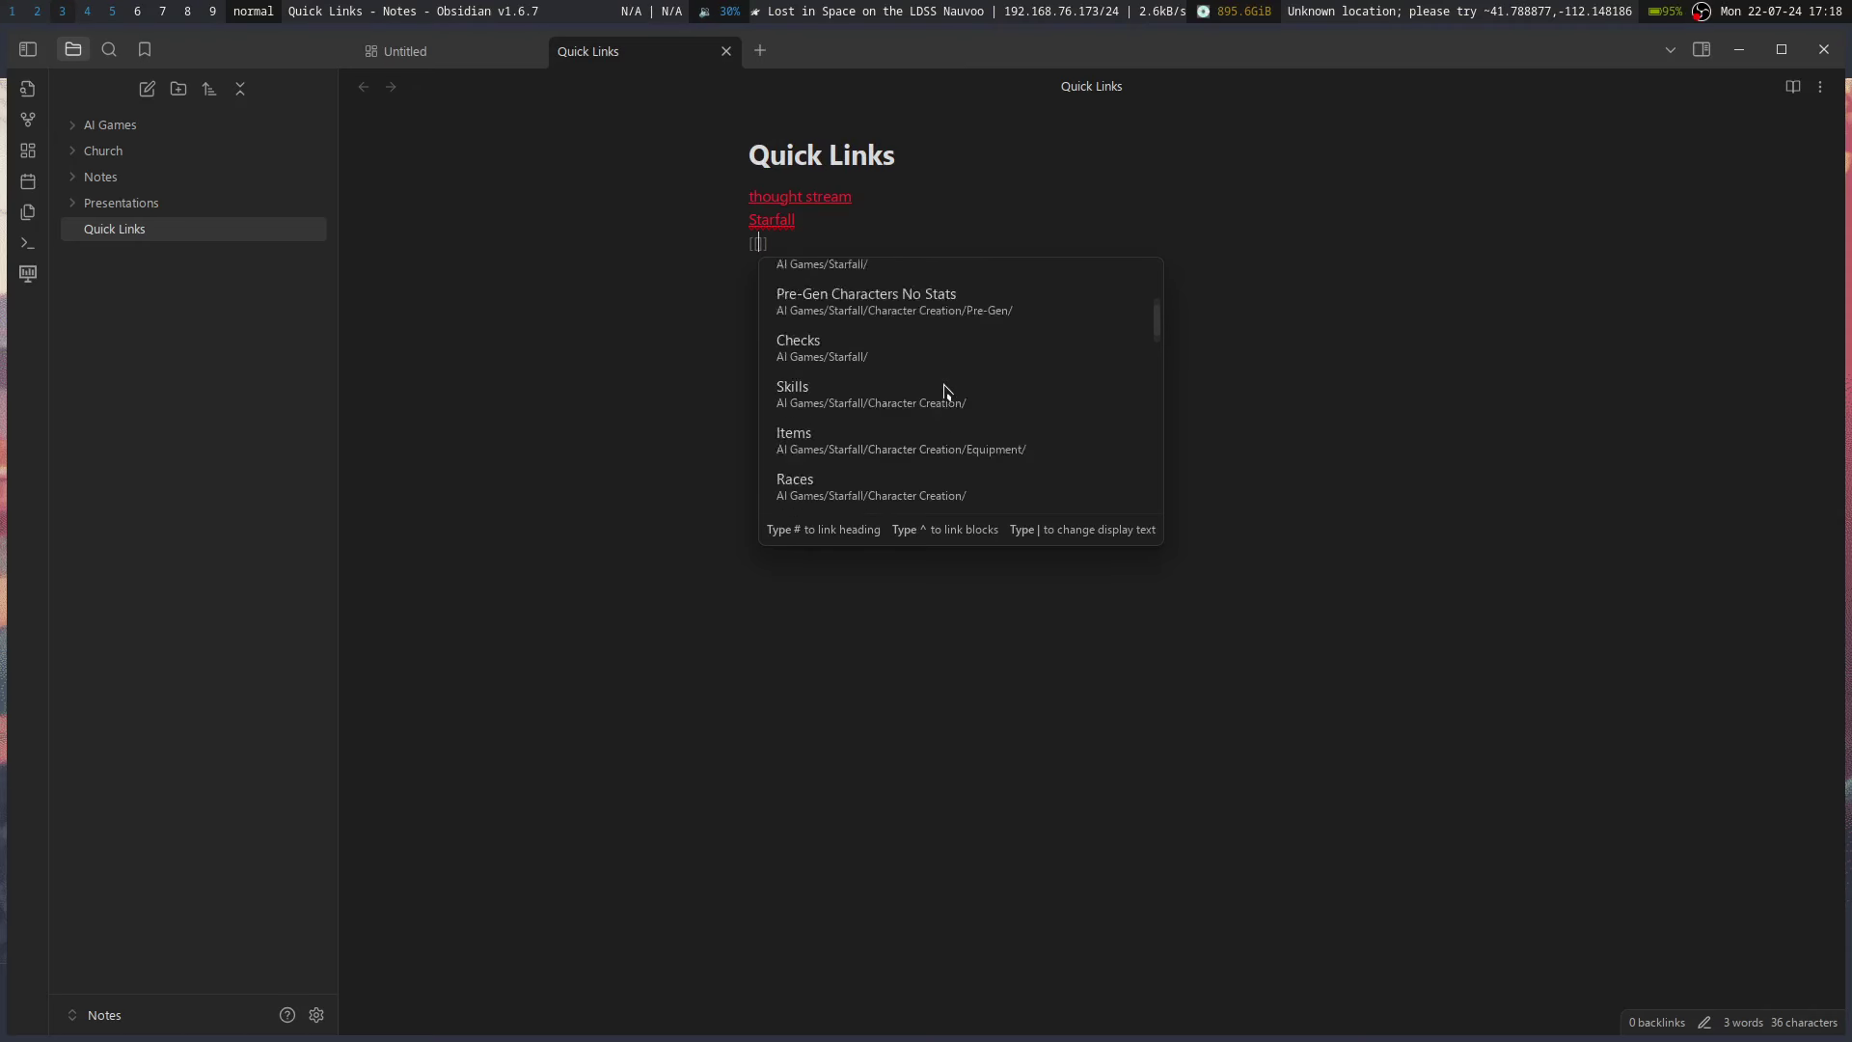
pyautogui.scroll(-6, 945, 389)
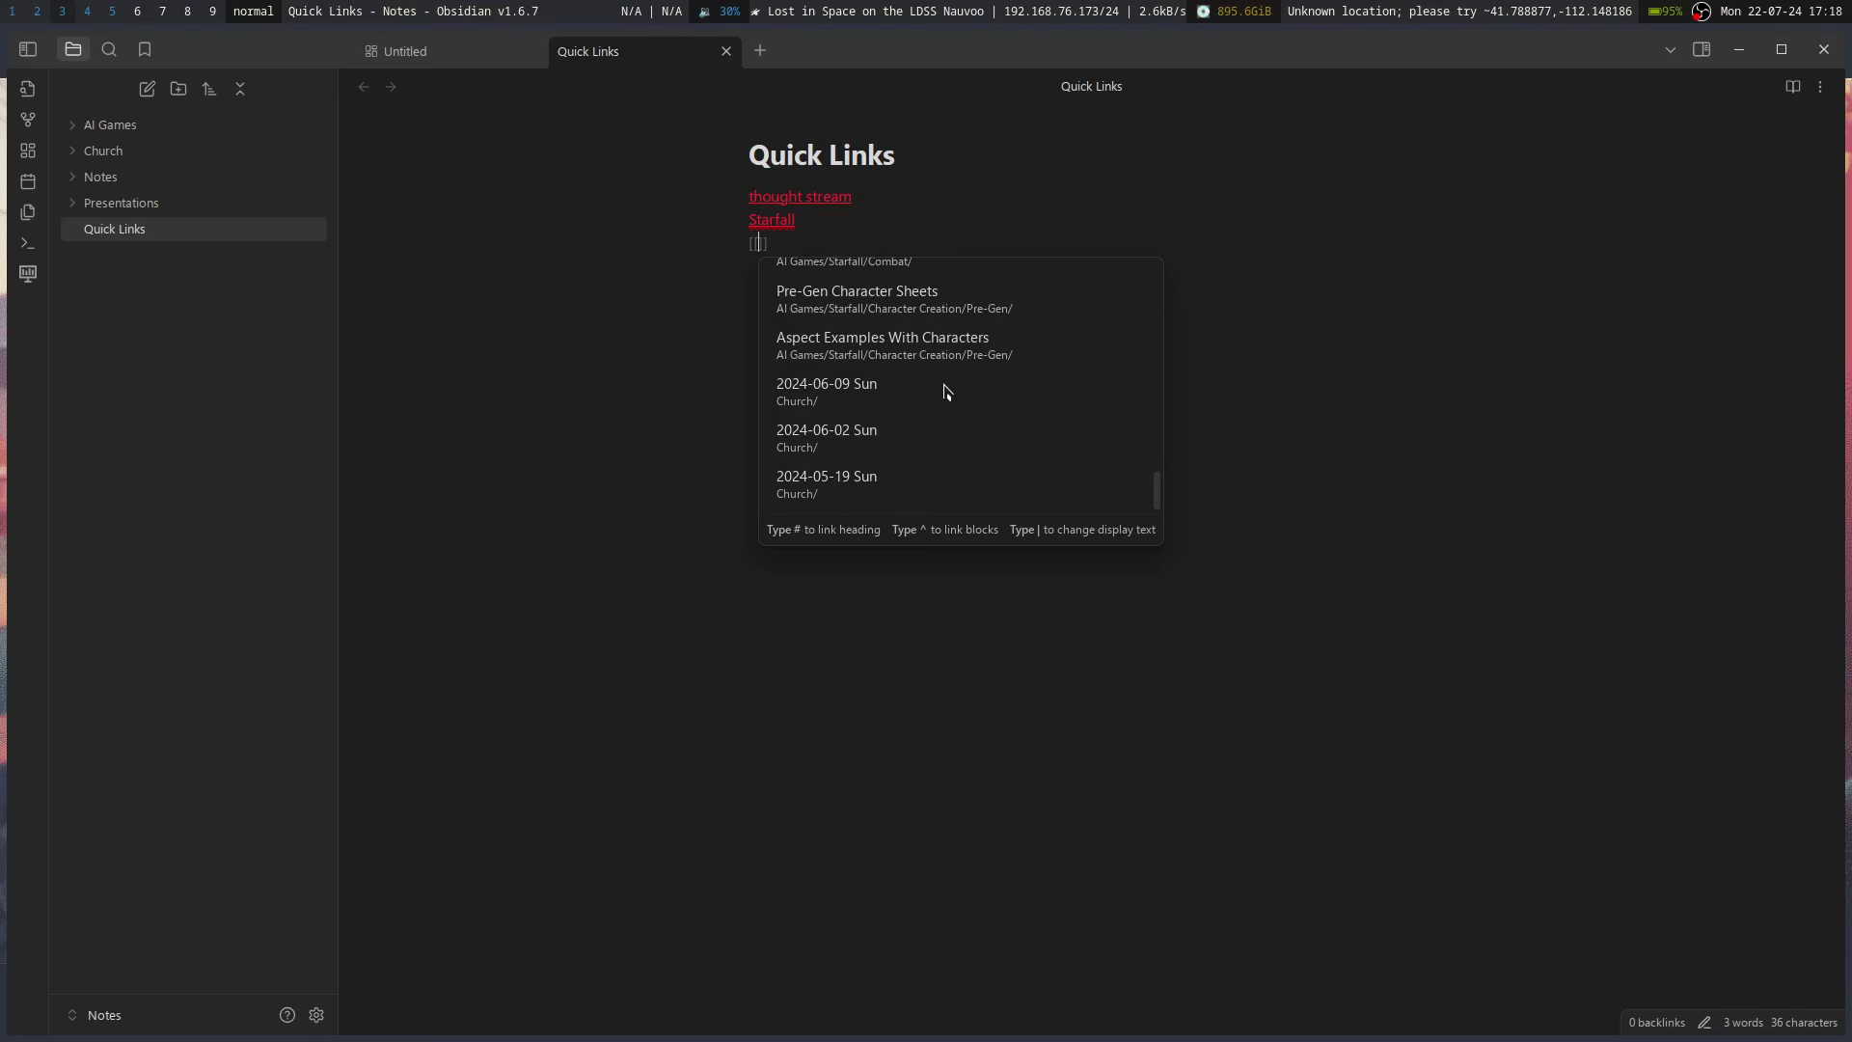
pyautogui.scroll(10, 946, 390)
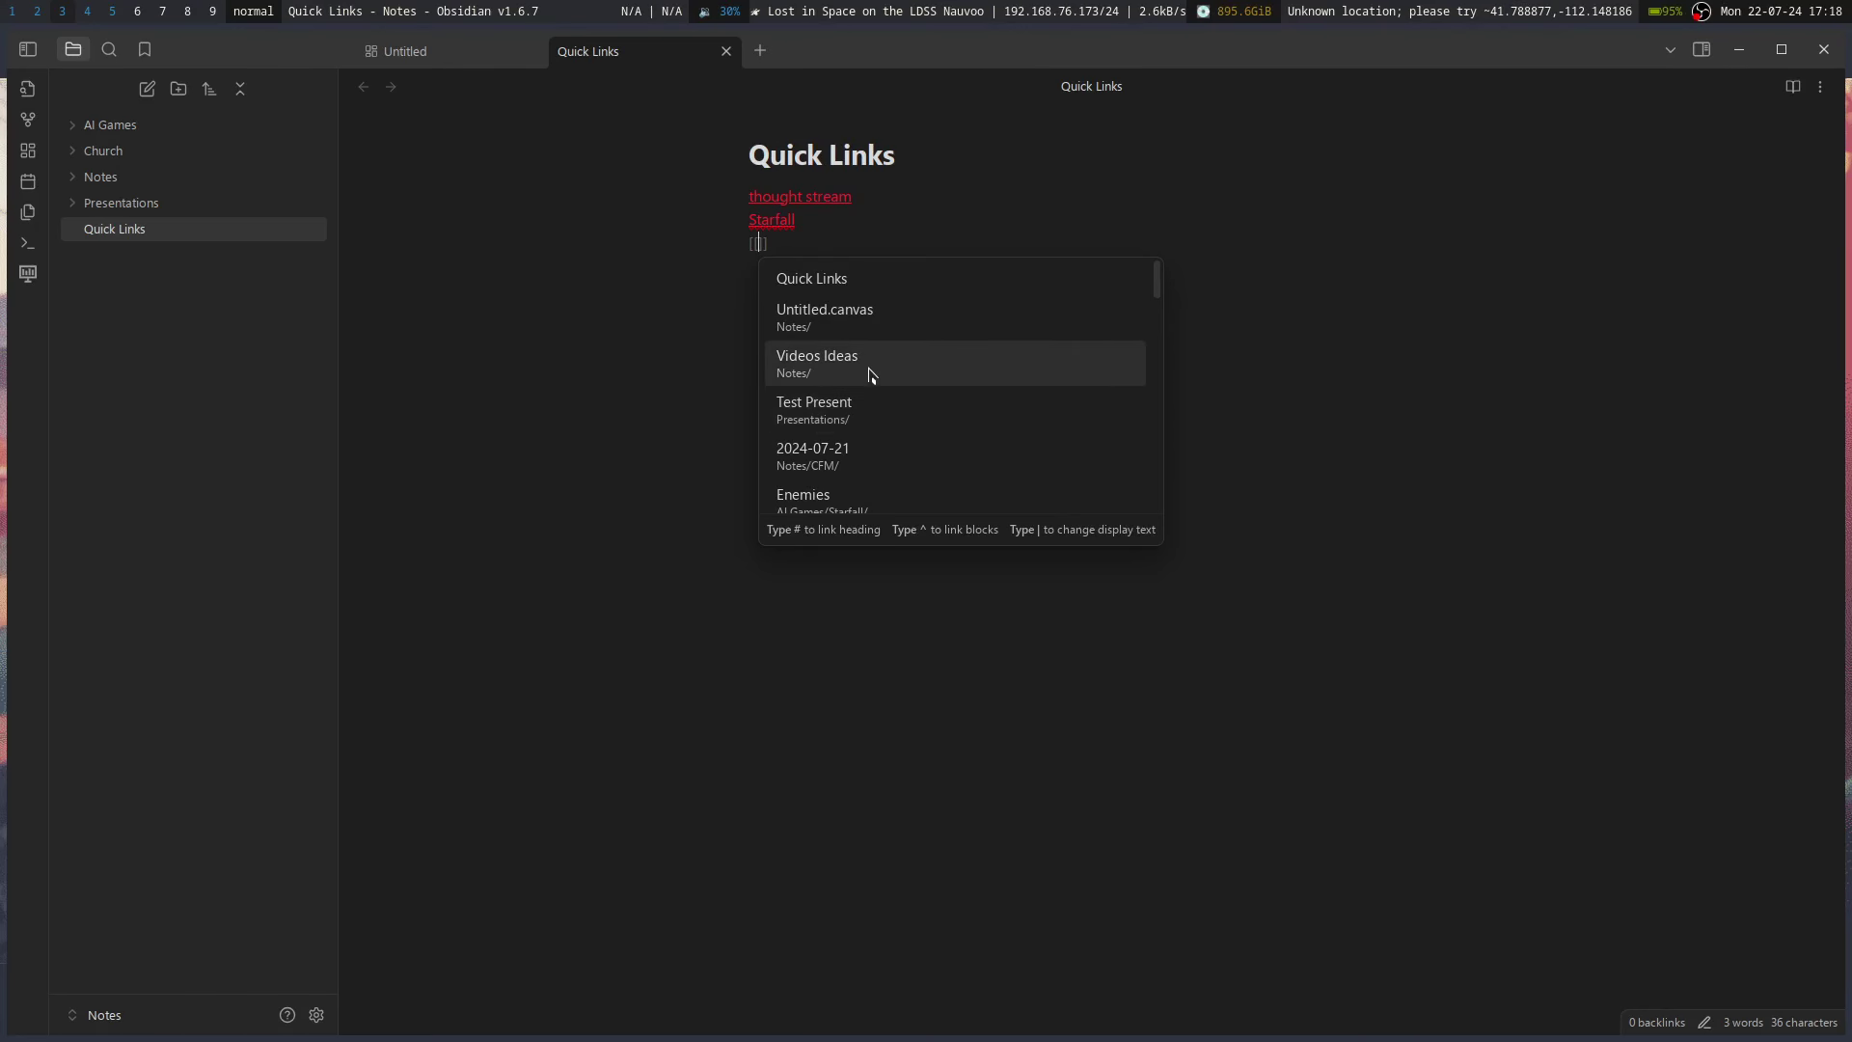
pyautogui.click(870, 374)
# - Delete the Starfall link from the Quick Links note
pyautogui.click(909, 223)
pyautogui.moveTo(830, 220); pyautogui.dragTo(711, 234)
pyautogui.press('BackSpace')
pyautogui.click(904, 259)
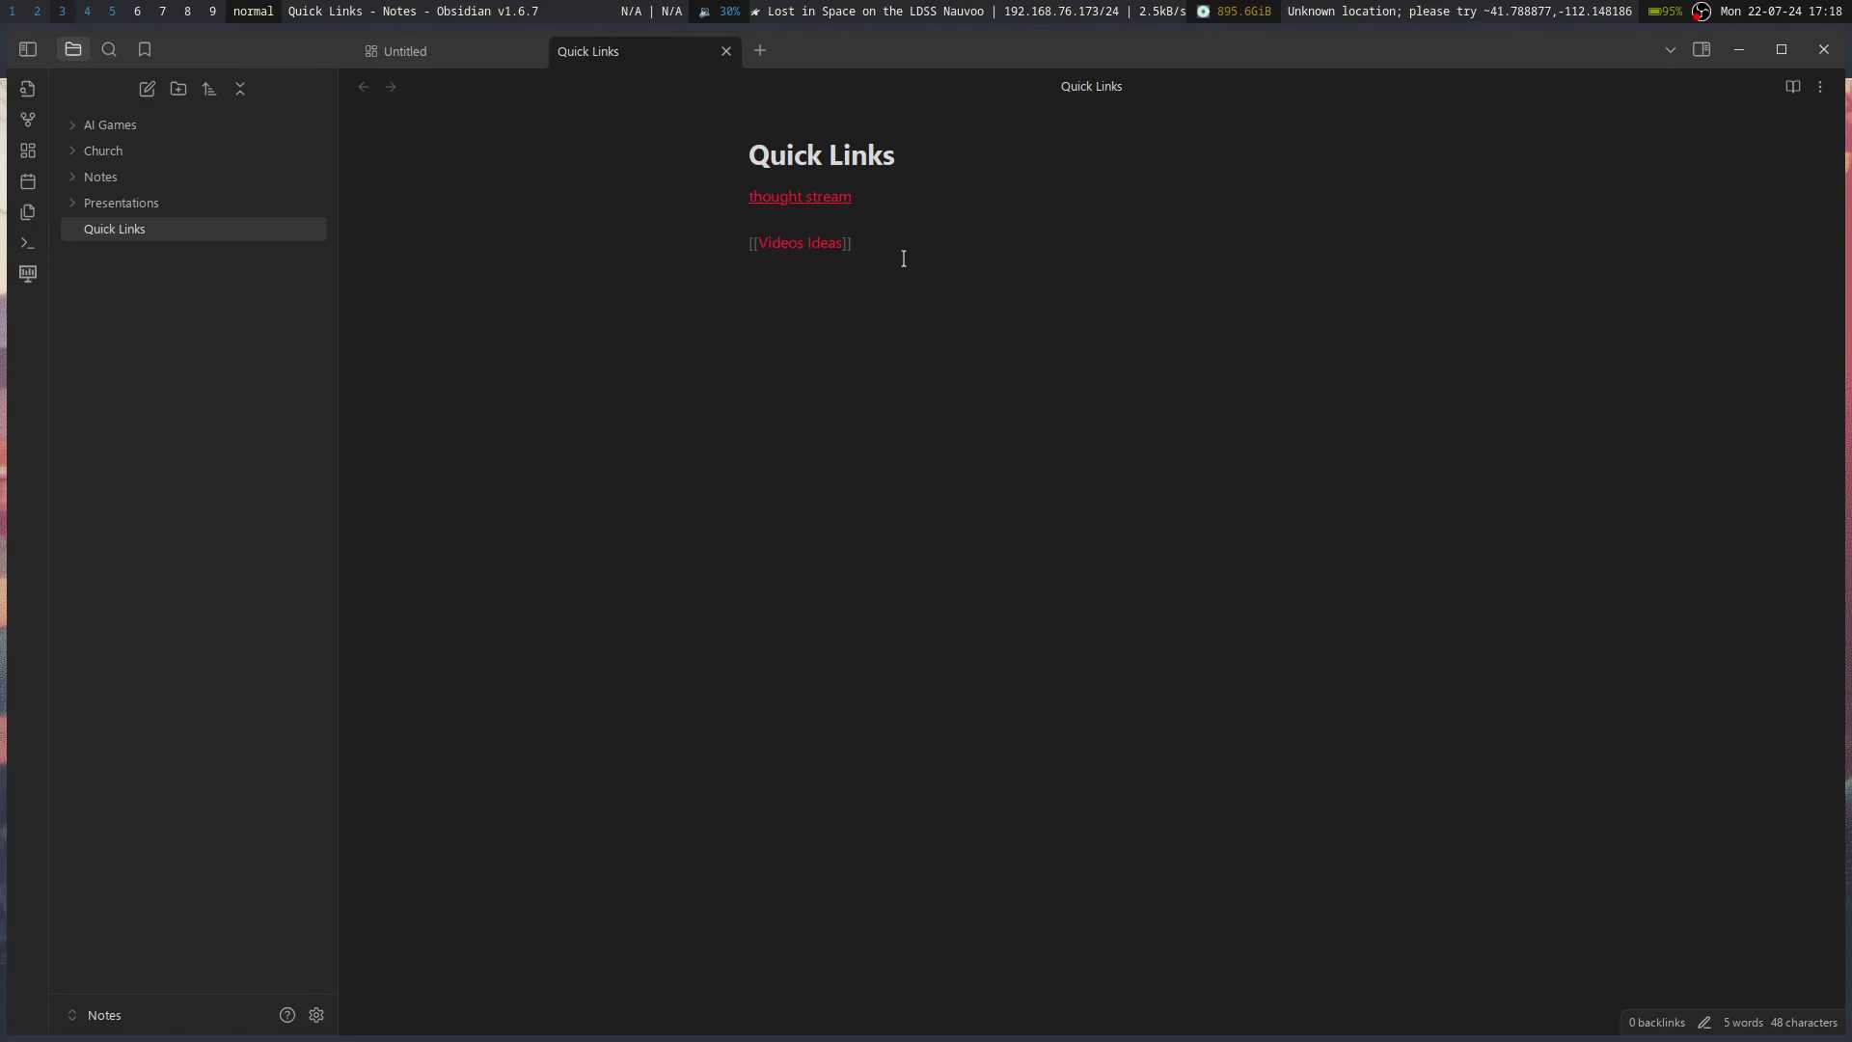
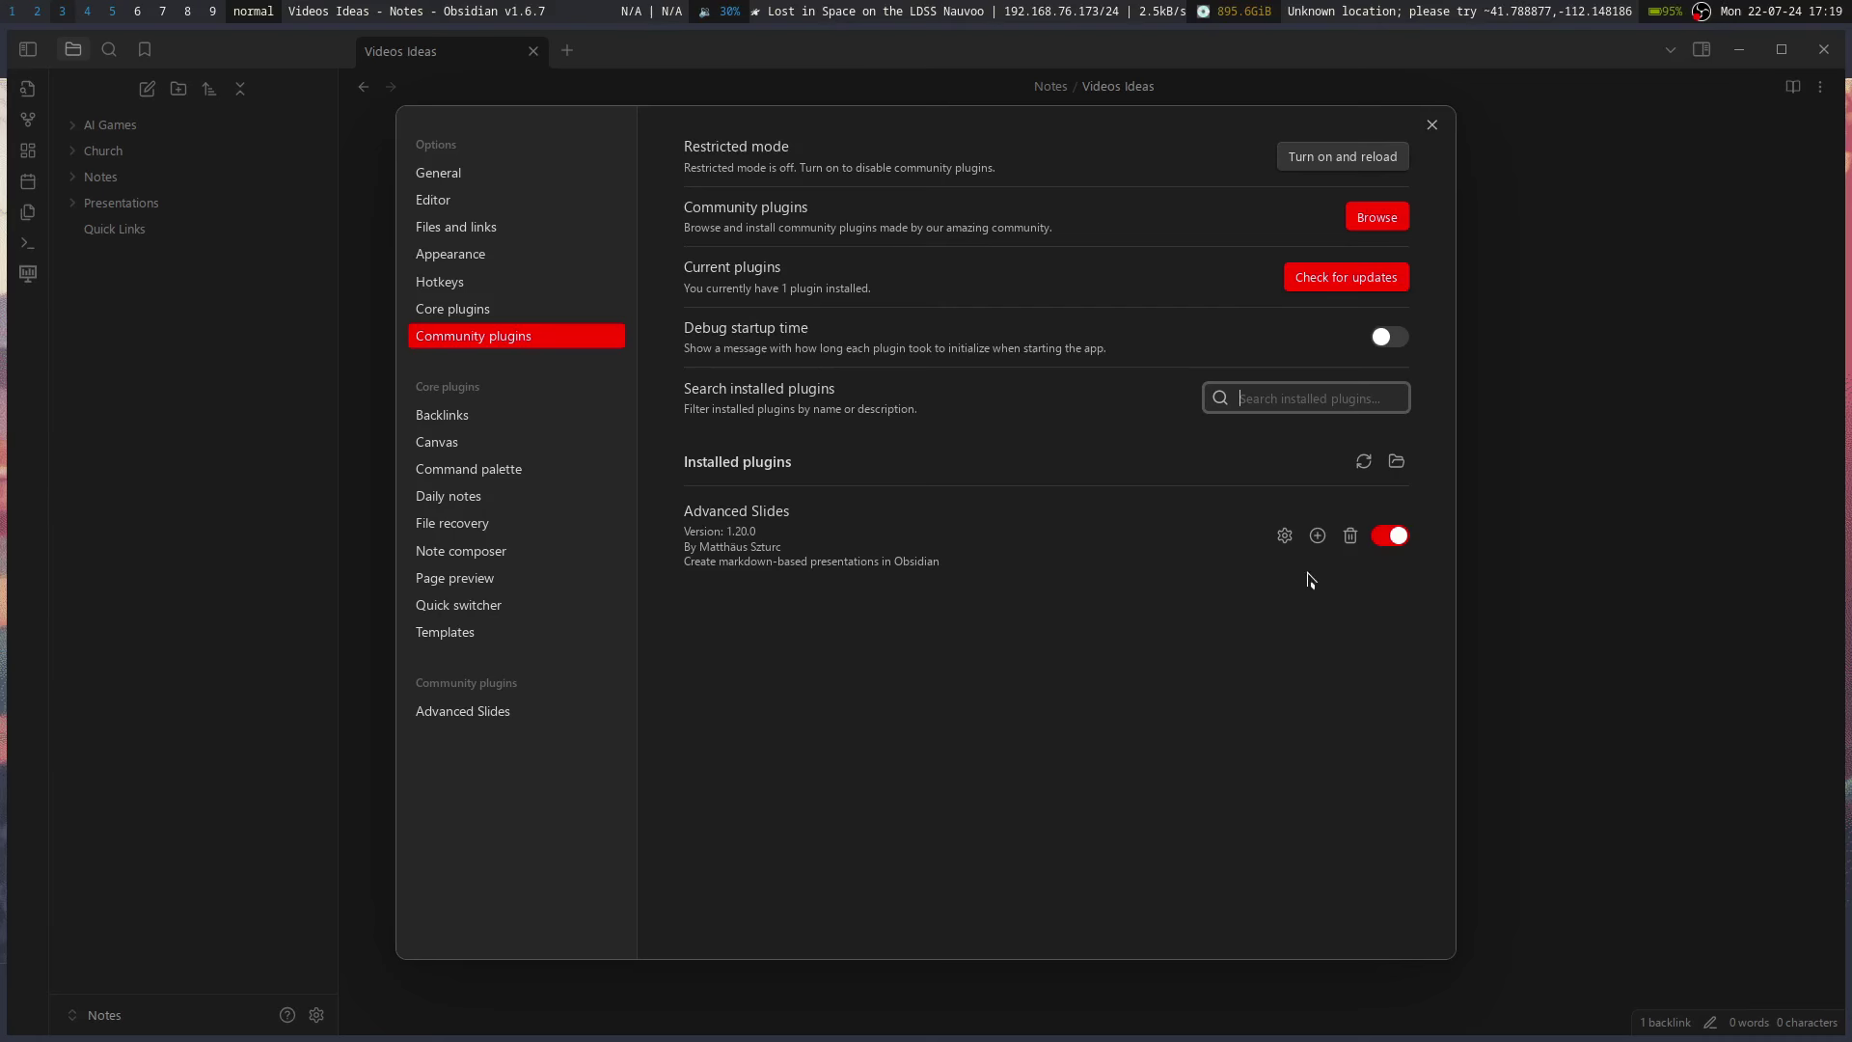
# - Look through the Advanced Slides plugin's general, slide and plugin settings
pyautogui.click(1284, 535)
pyautogui.scroll(-5, 863, 519)
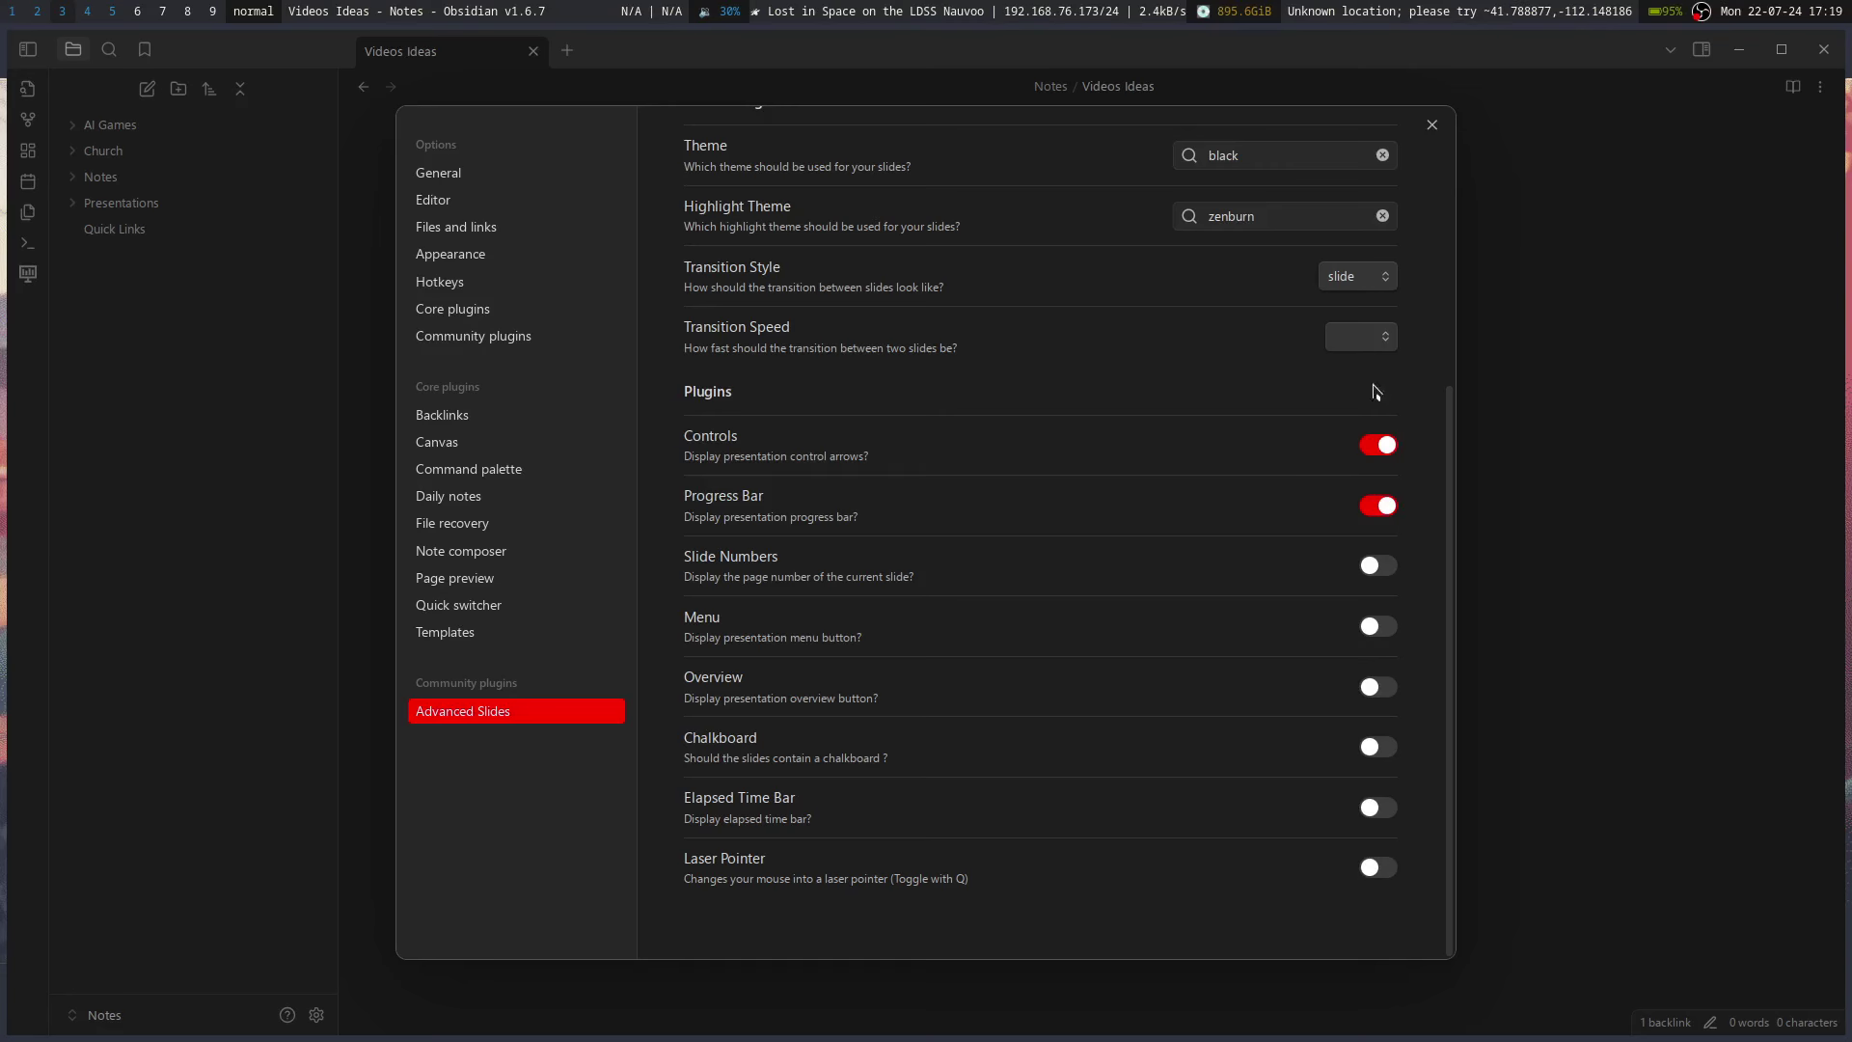
pyautogui.scroll(5, 1213, 516)
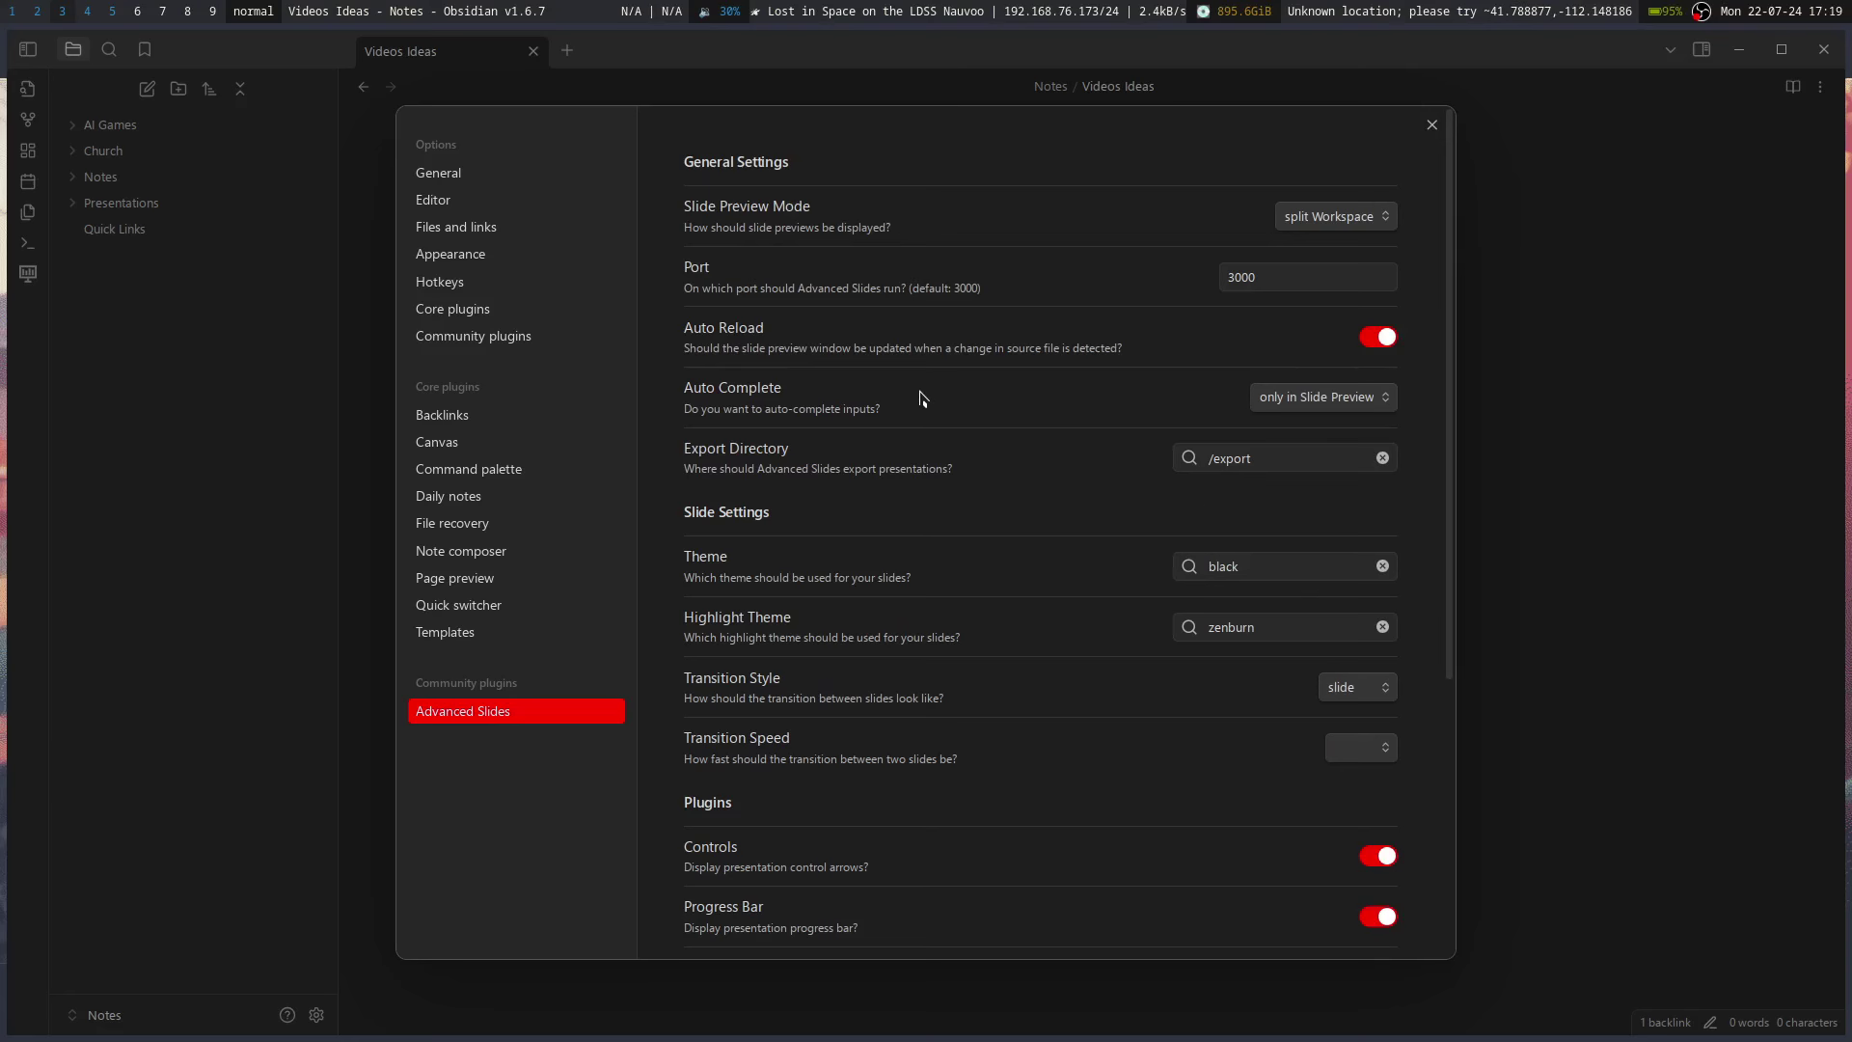
pyautogui.scroll(-4, 894, 381)
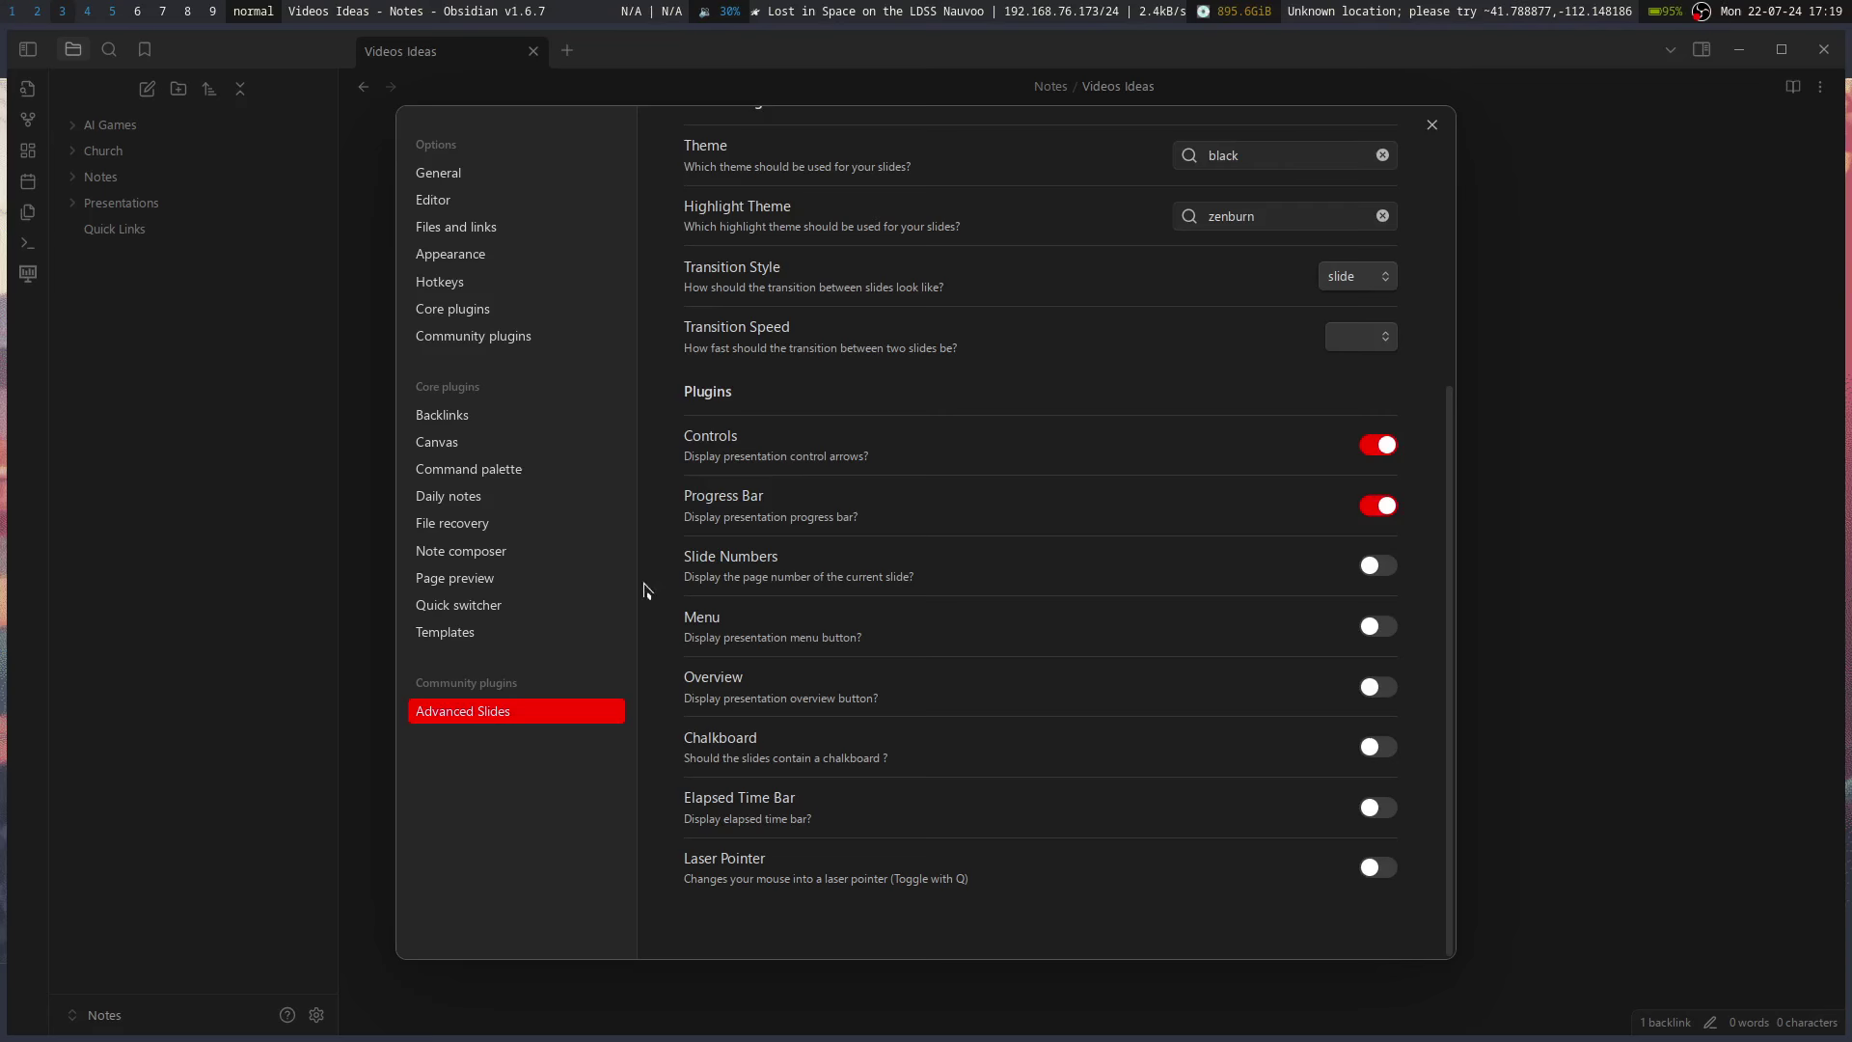
# - Search the community plugins for "neovim" and read the Edit in Neovim plugin's description
pyautogui.click(454, 336)
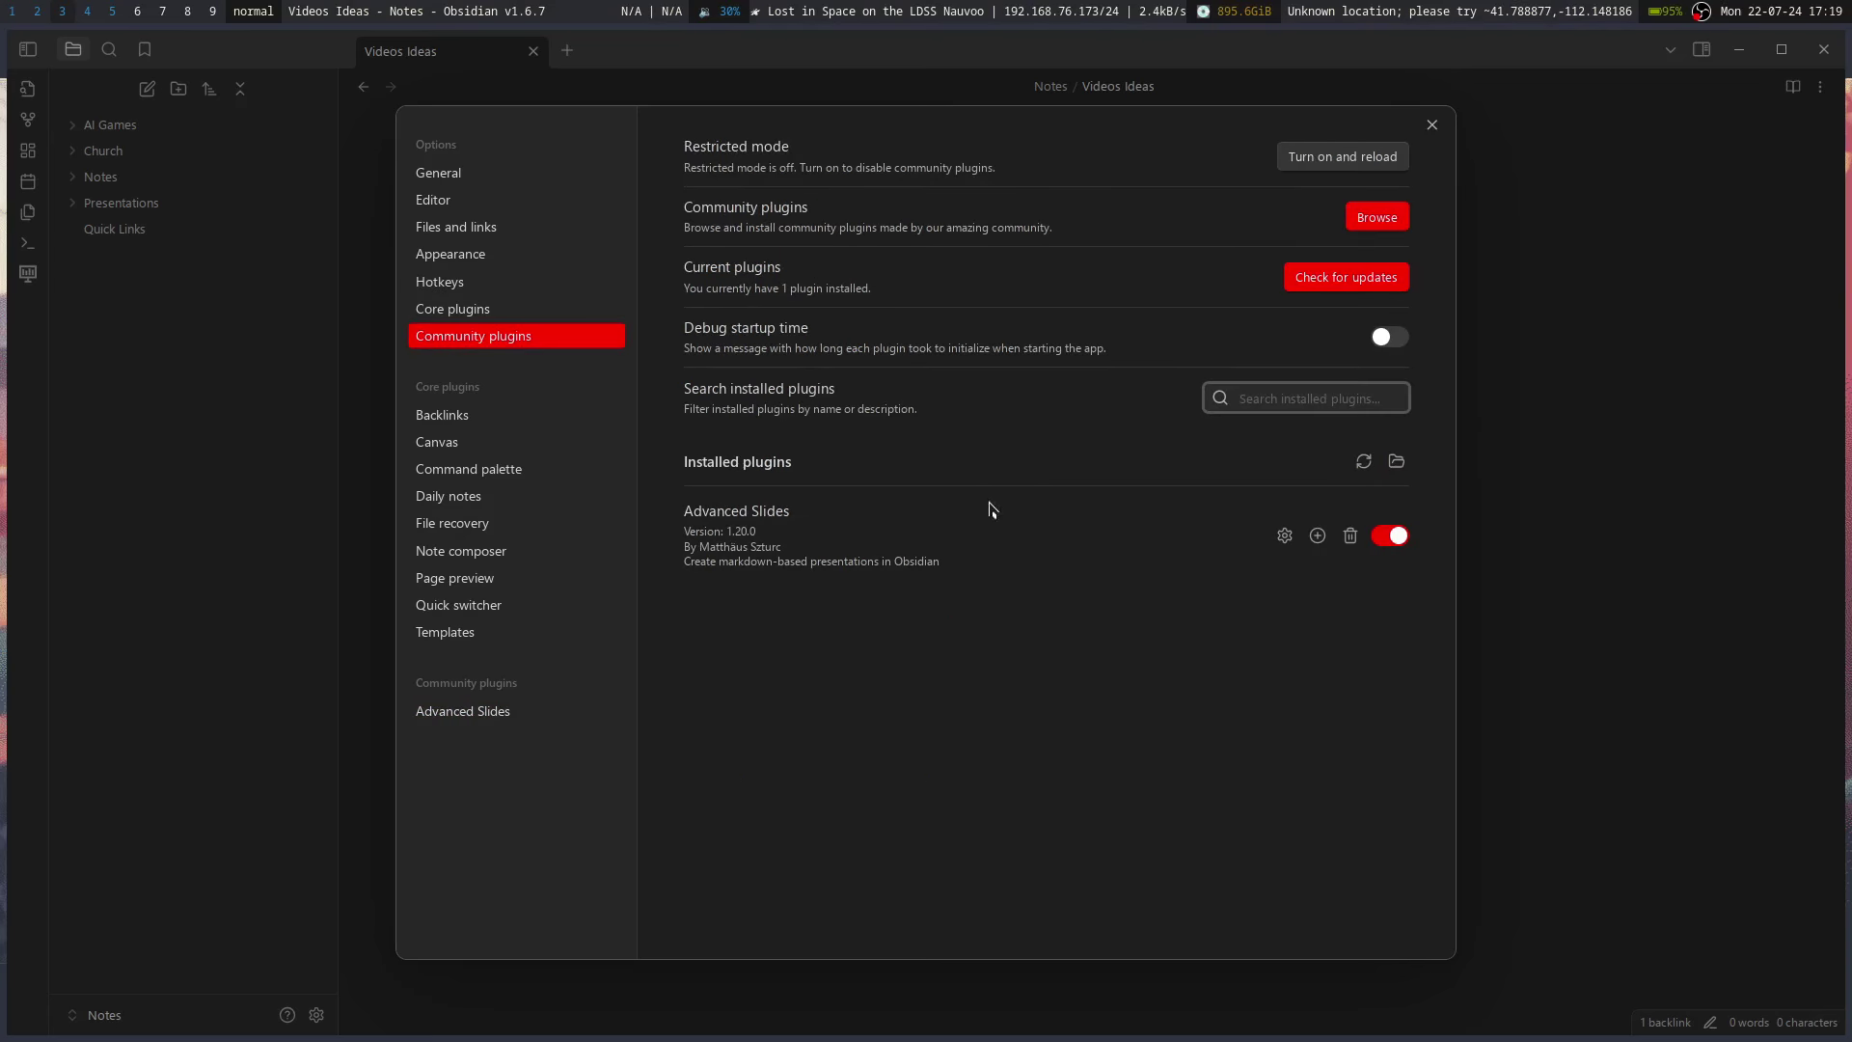
pyautogui.click(1377, 217)
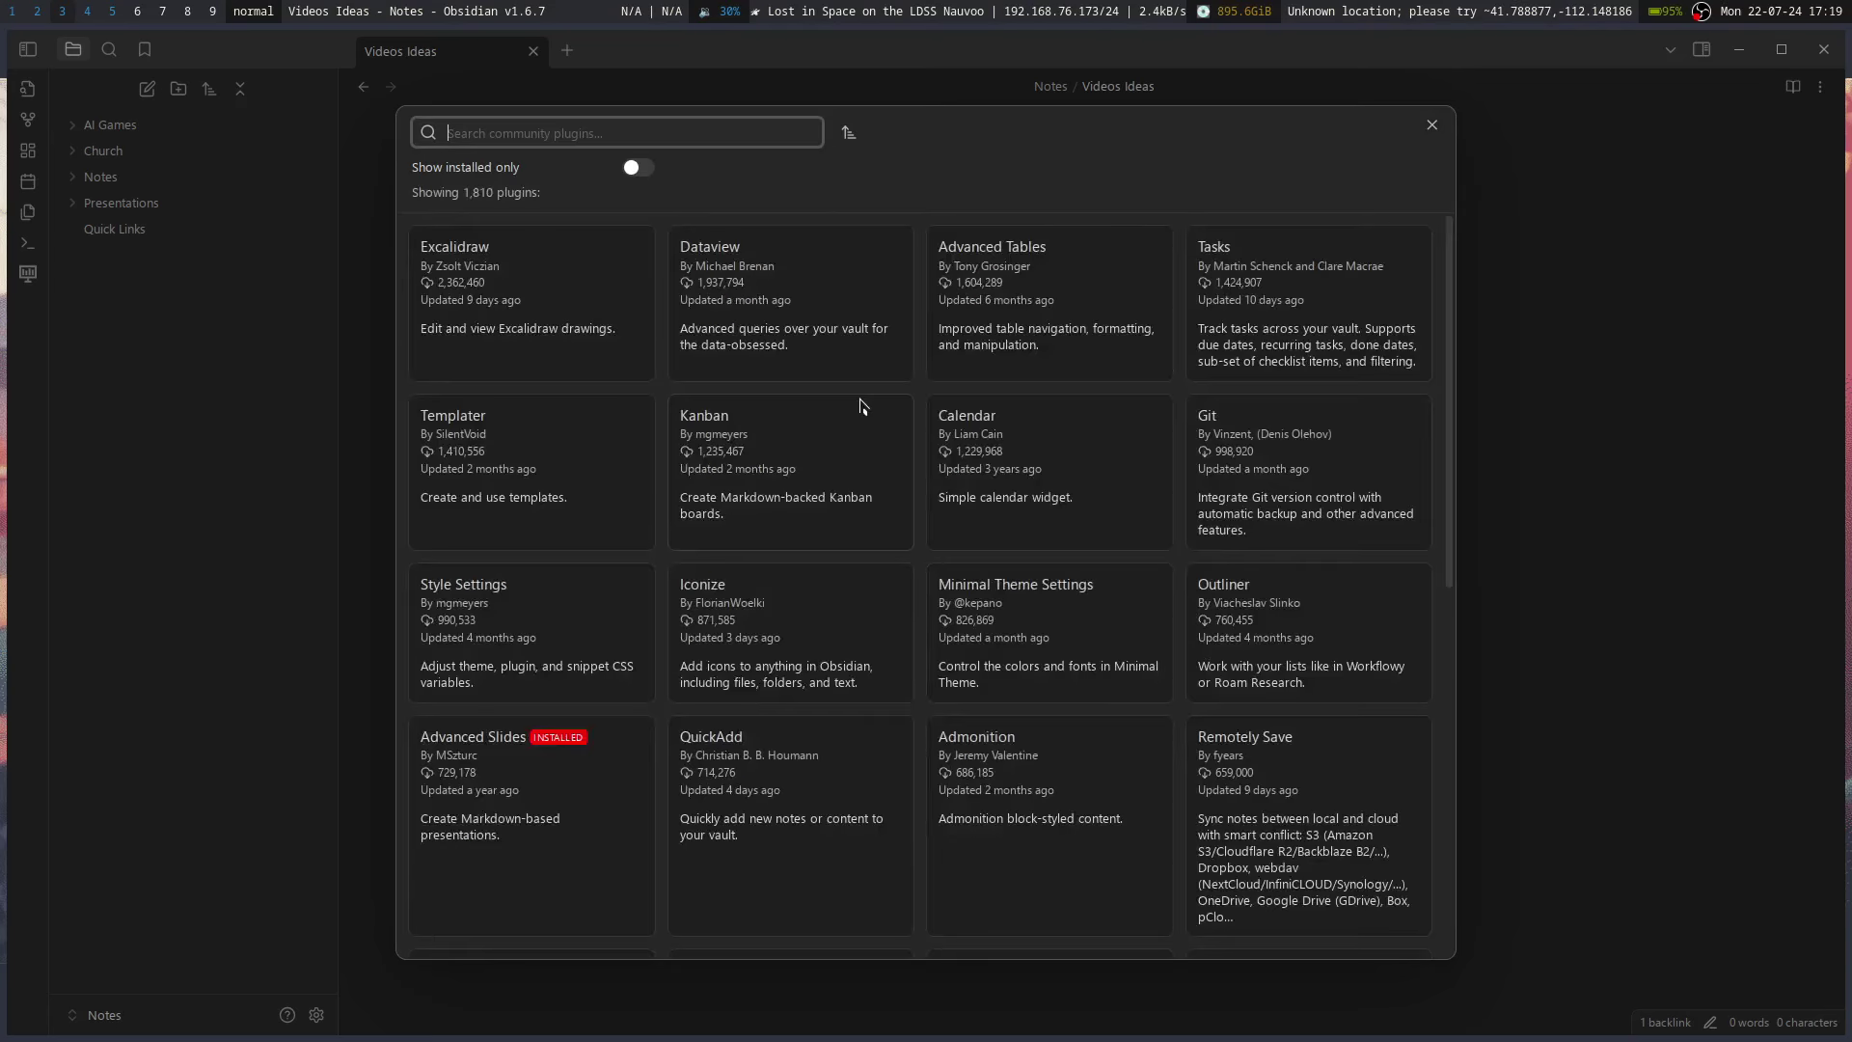
pyautogui.write('neovim')
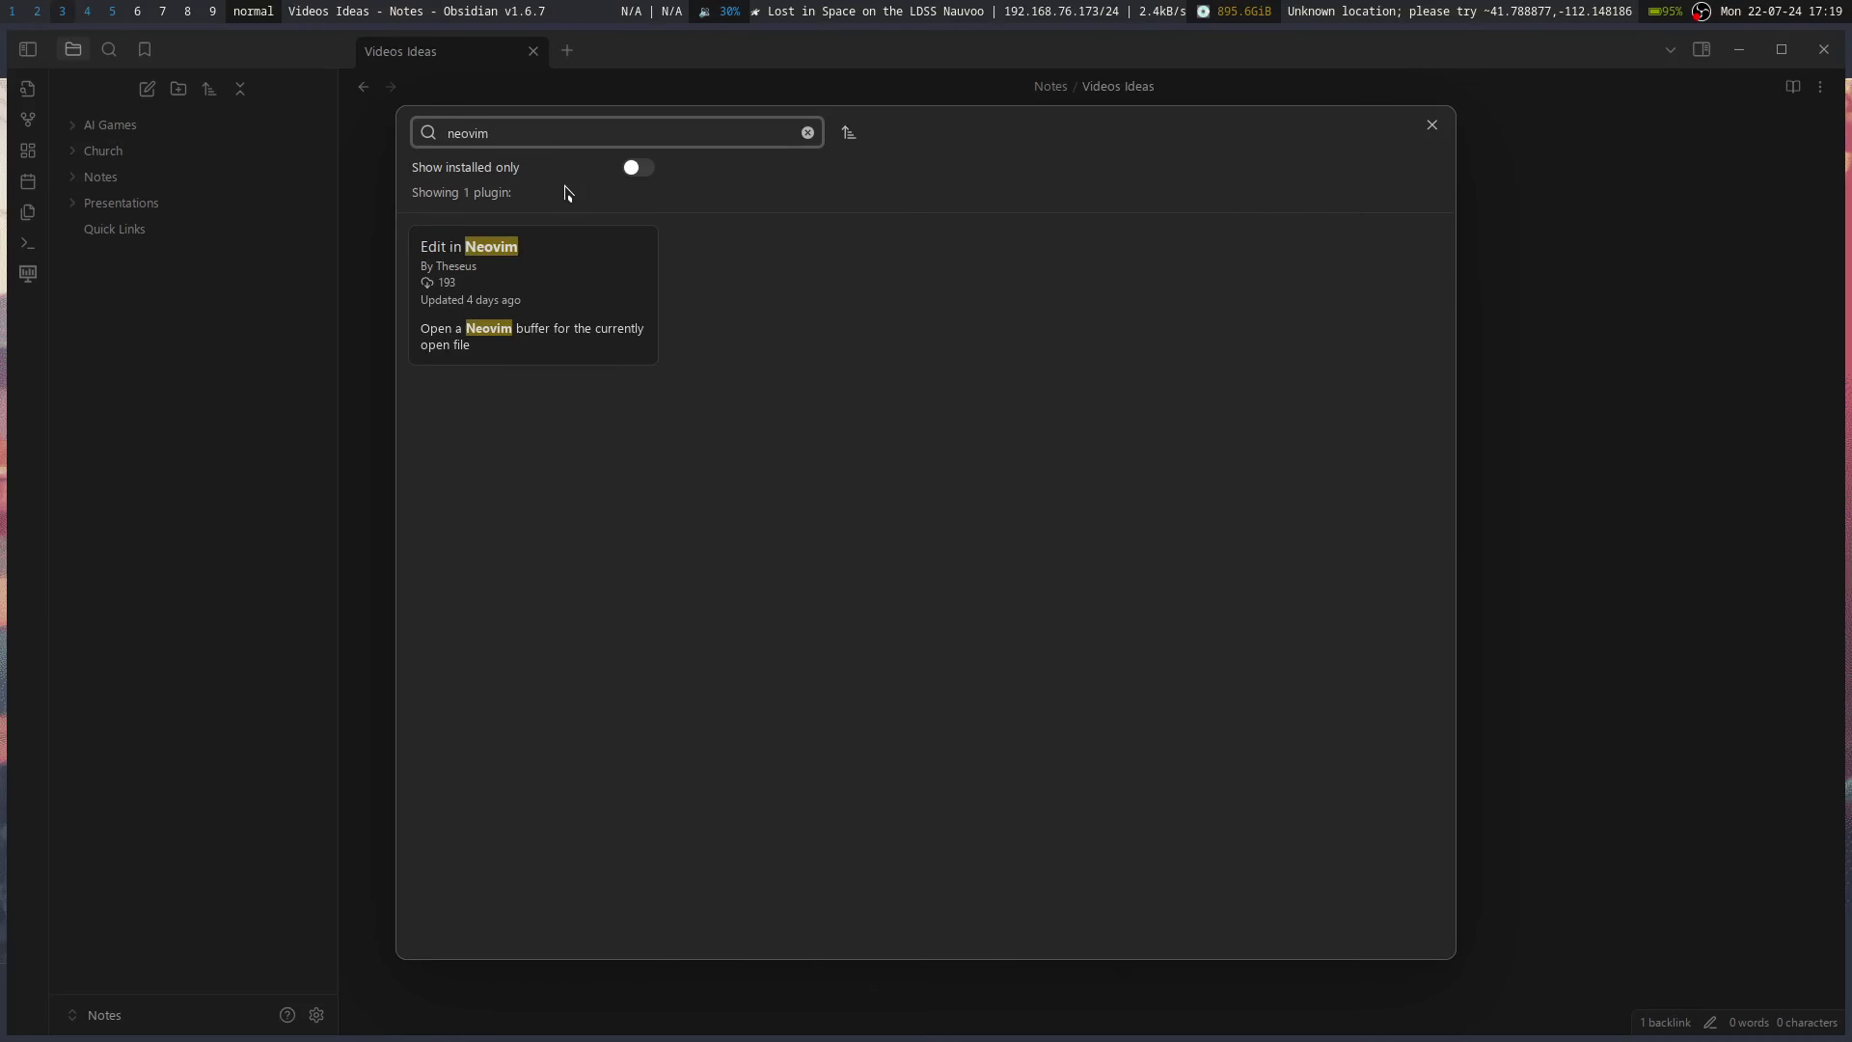
pyautogui.click(632, 320)
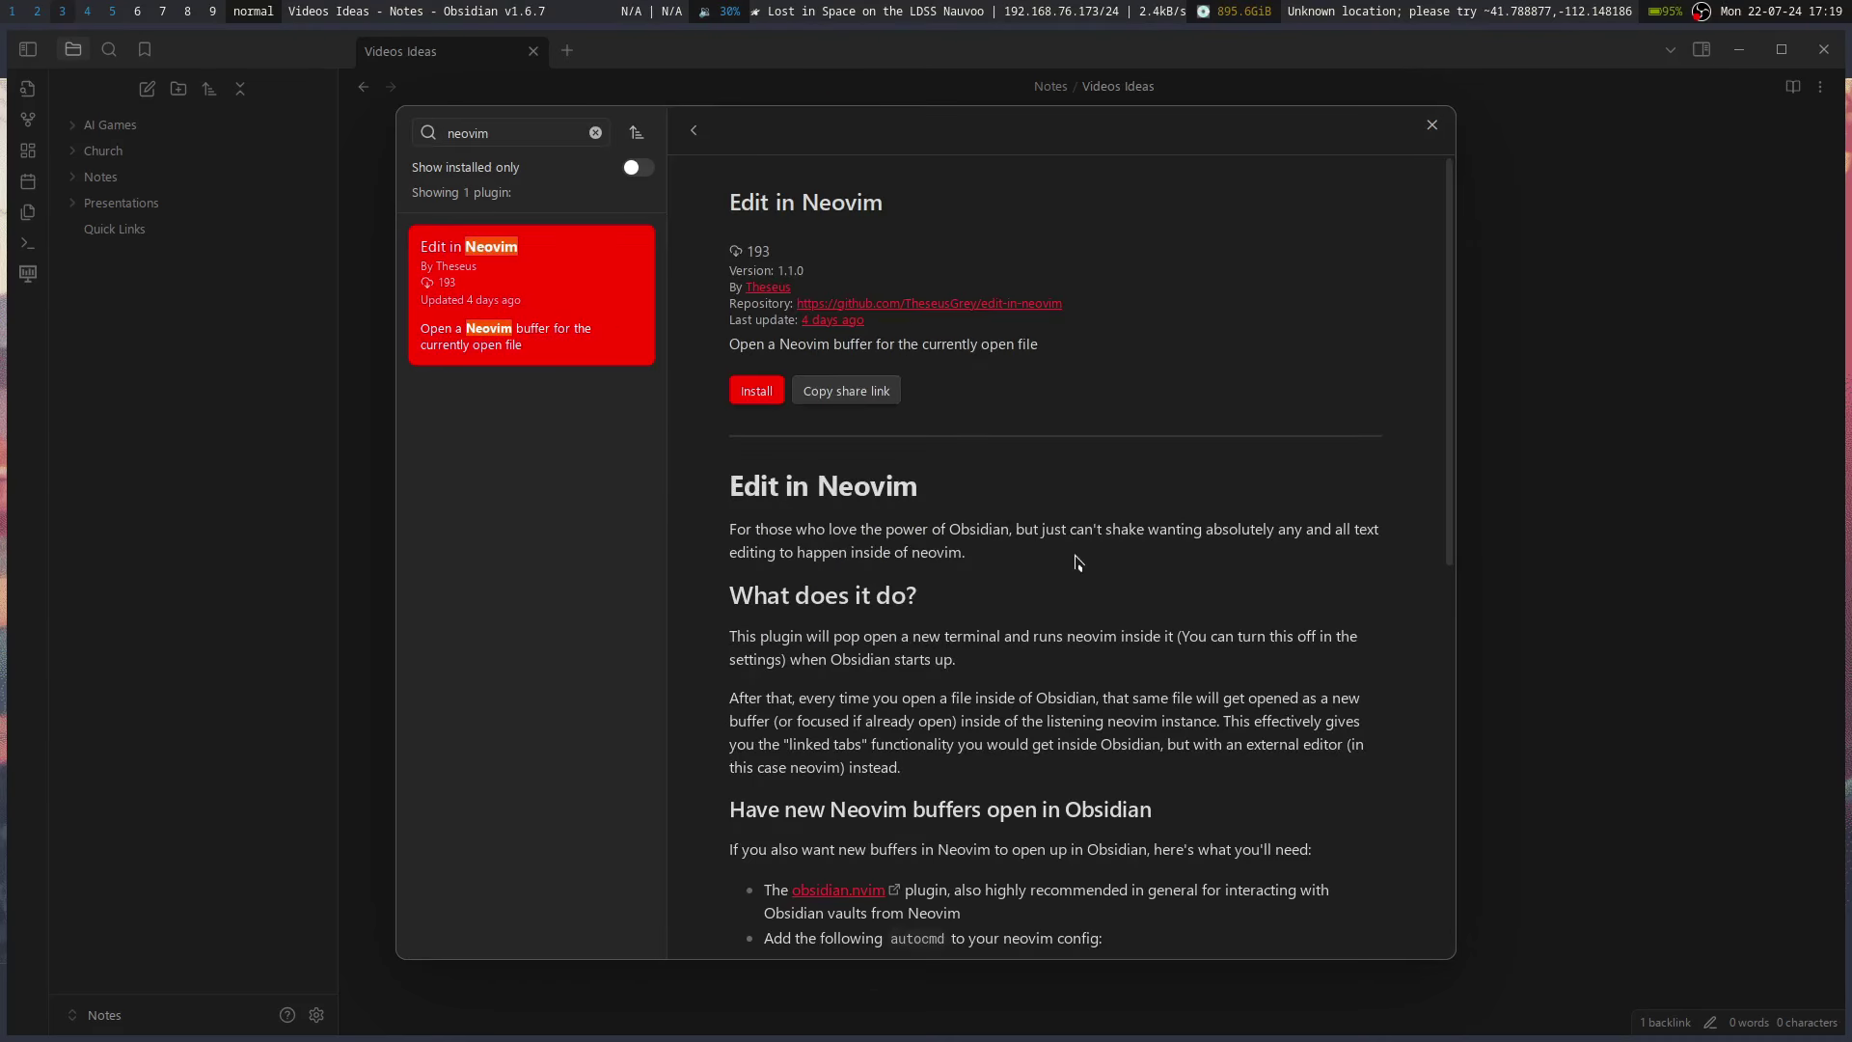
pyautogui.scroll(-5, 1081, 559)
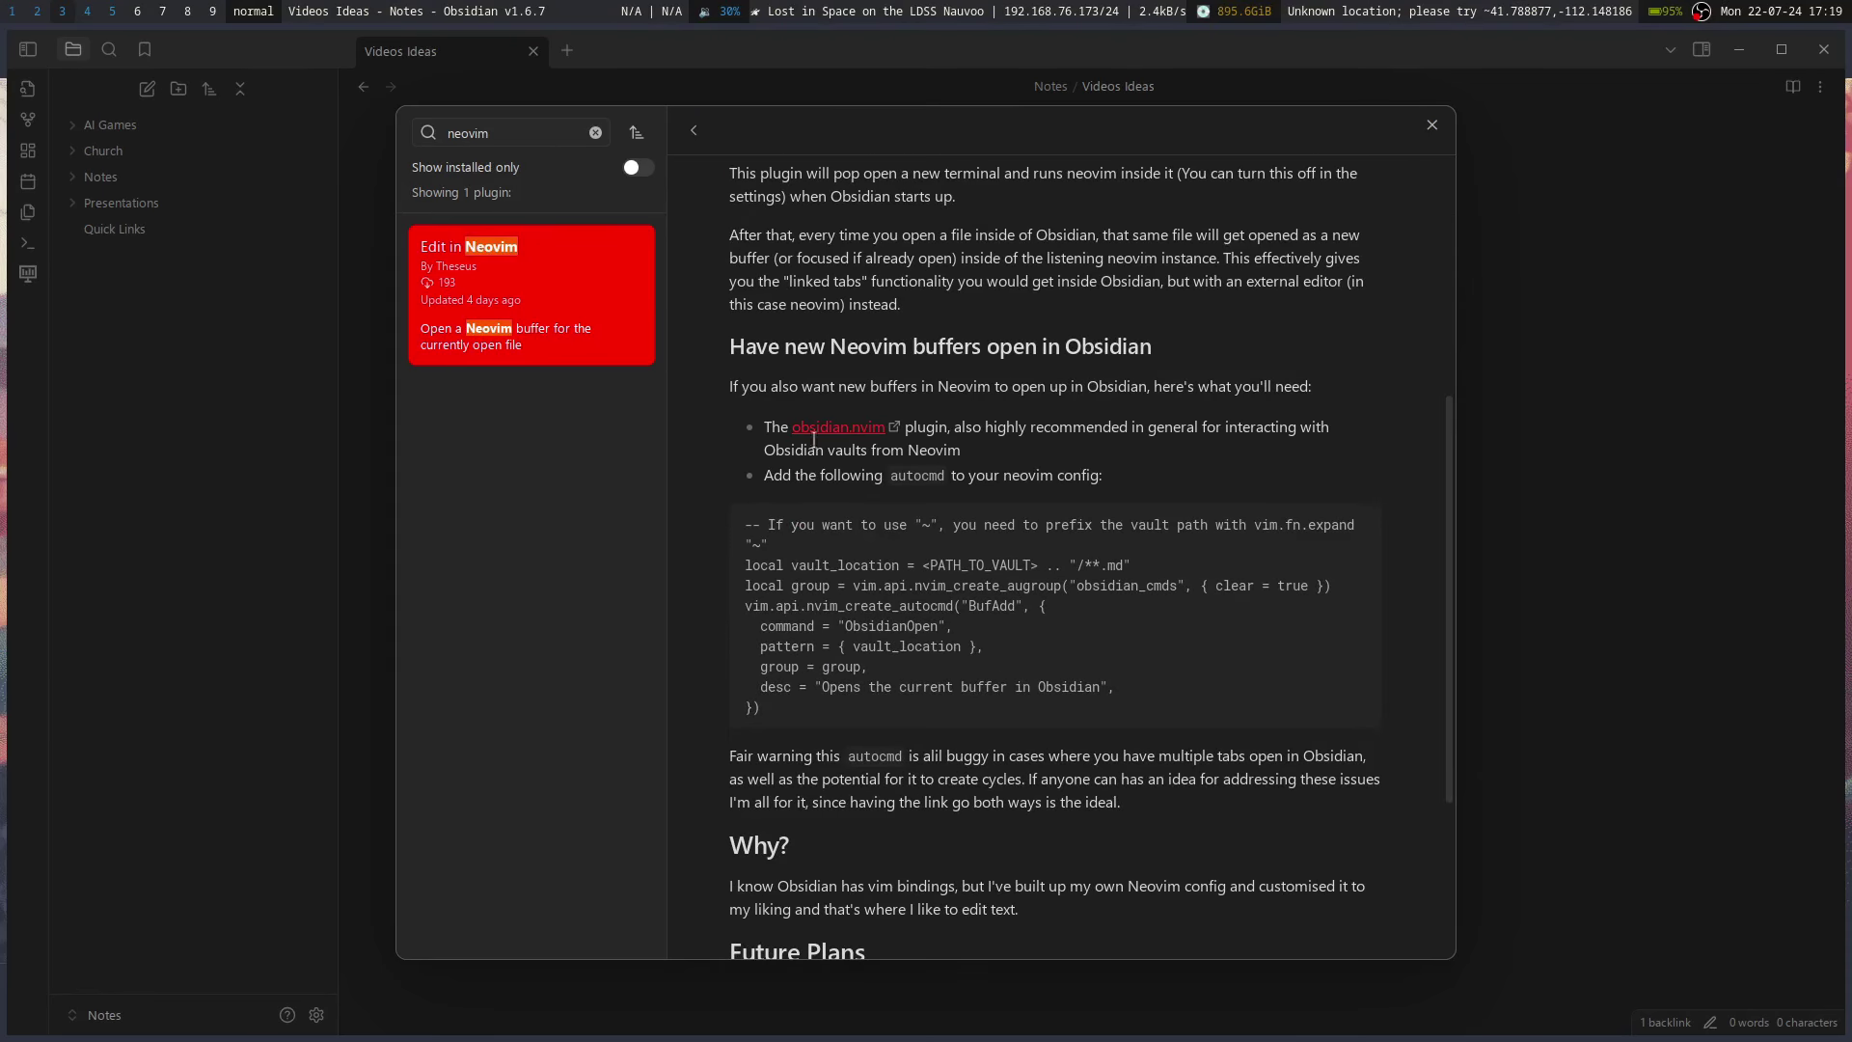
pyautogui.click(695, 135)
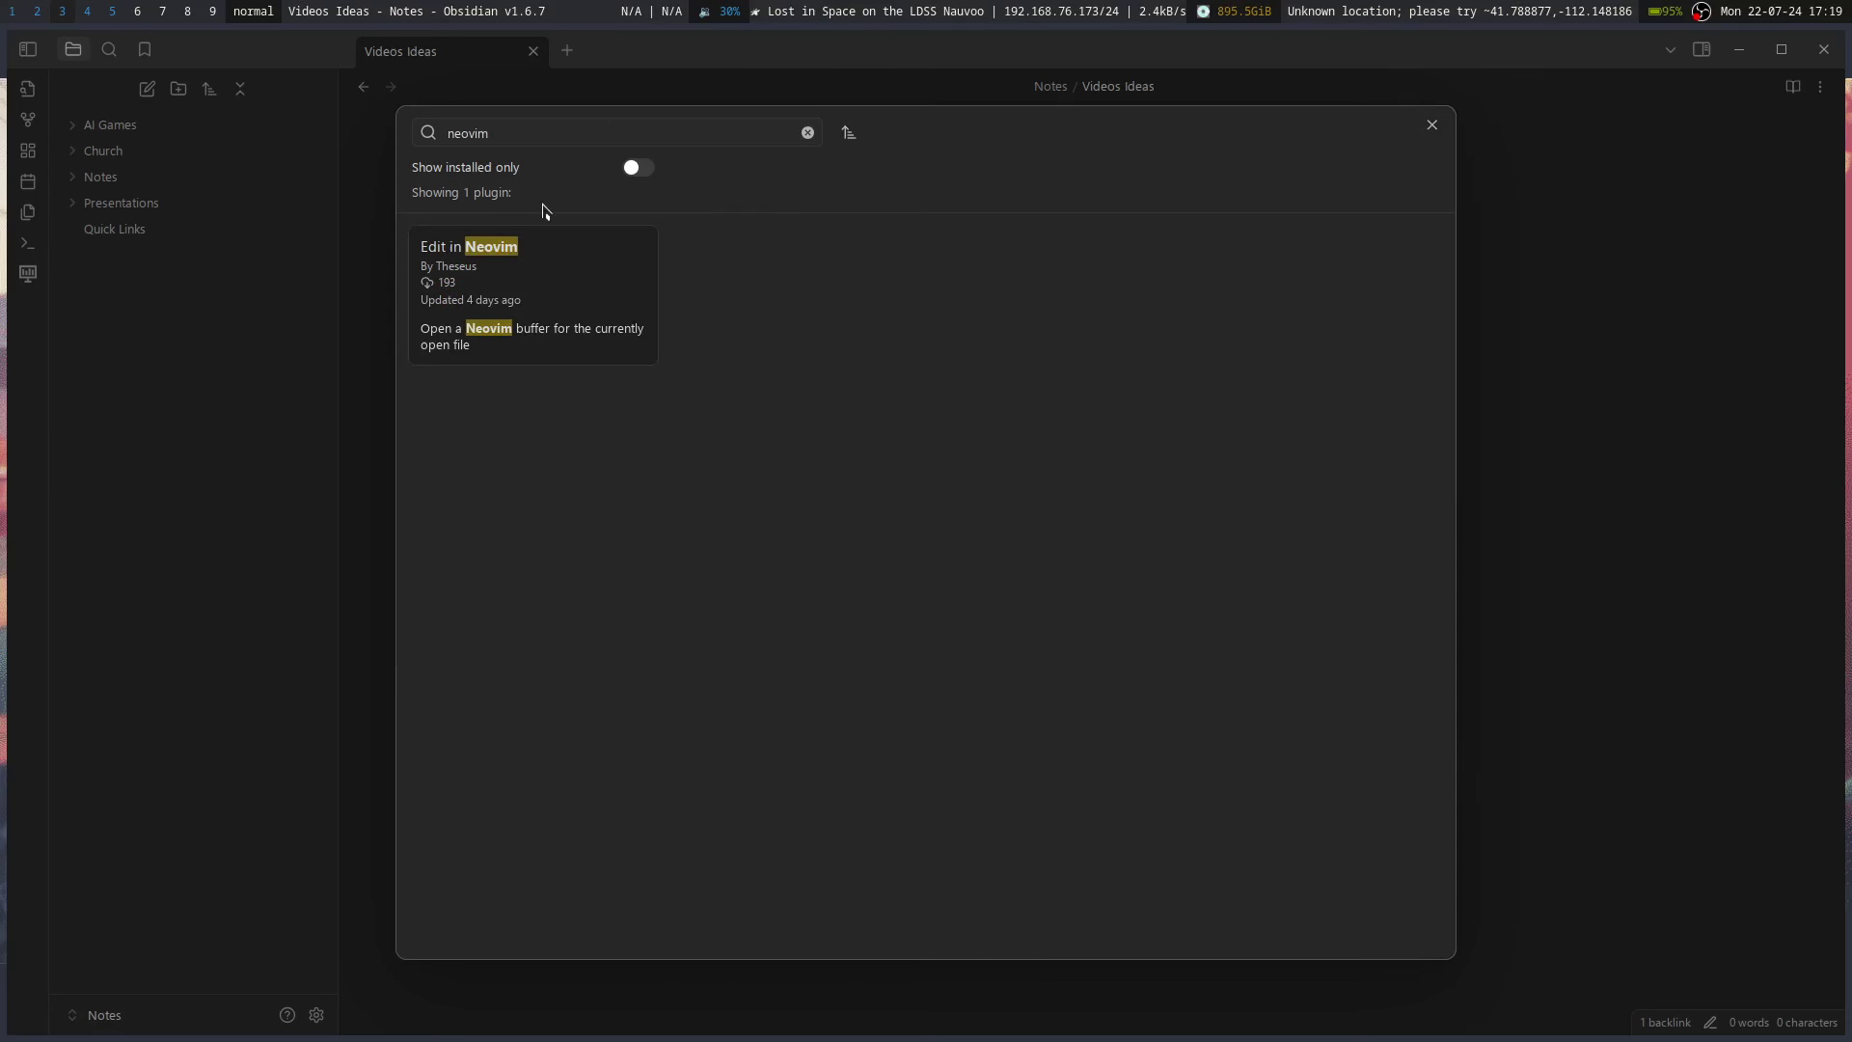
# - Search the community plugins for "nvim" and for "vim"
pyautogui.click(469, 132)
pyautogui.press('BackSpace')
pyautogui.press('BackSpace')
pyautogui.press('BackSpace')
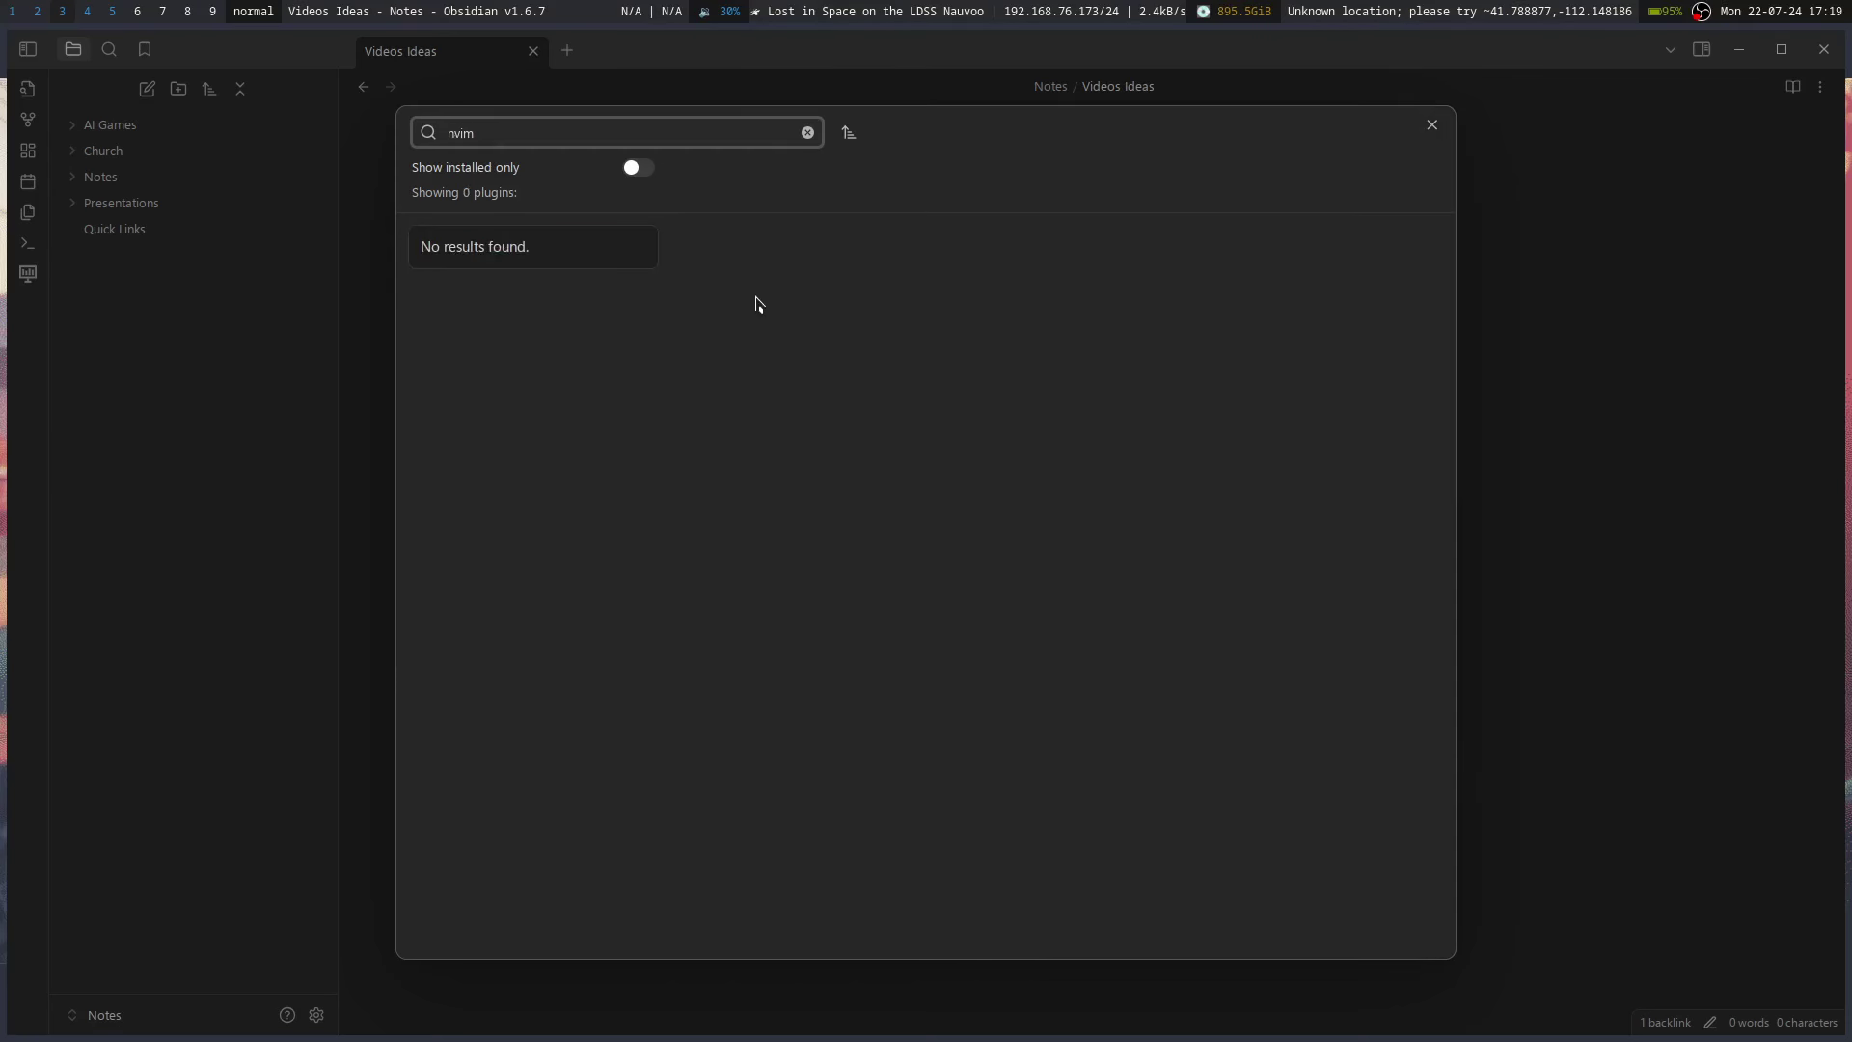
pyautogui.click(575, 142)
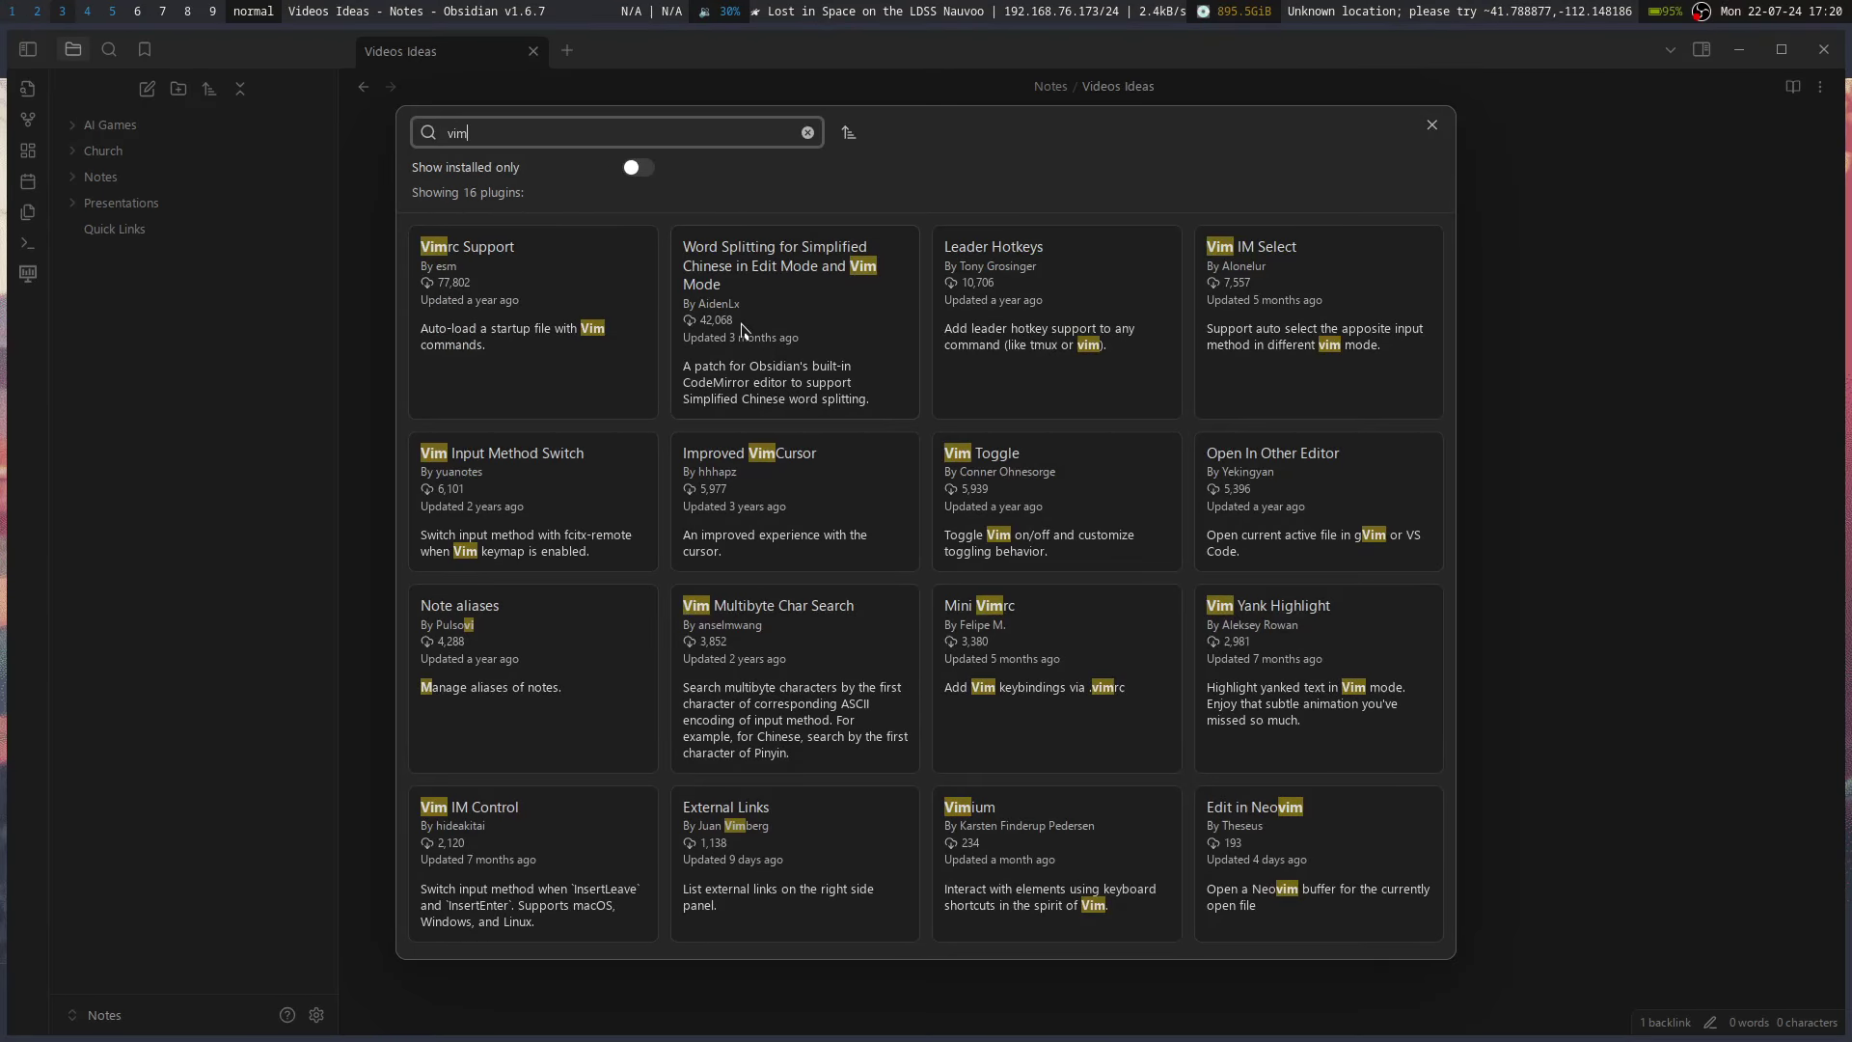
# - Switch to the terminal and use the file manager to go to the Obsidian folder inside Documents, finding it with "obs"
pyautogui.press('super+j')
pyautogui.press('super+5')
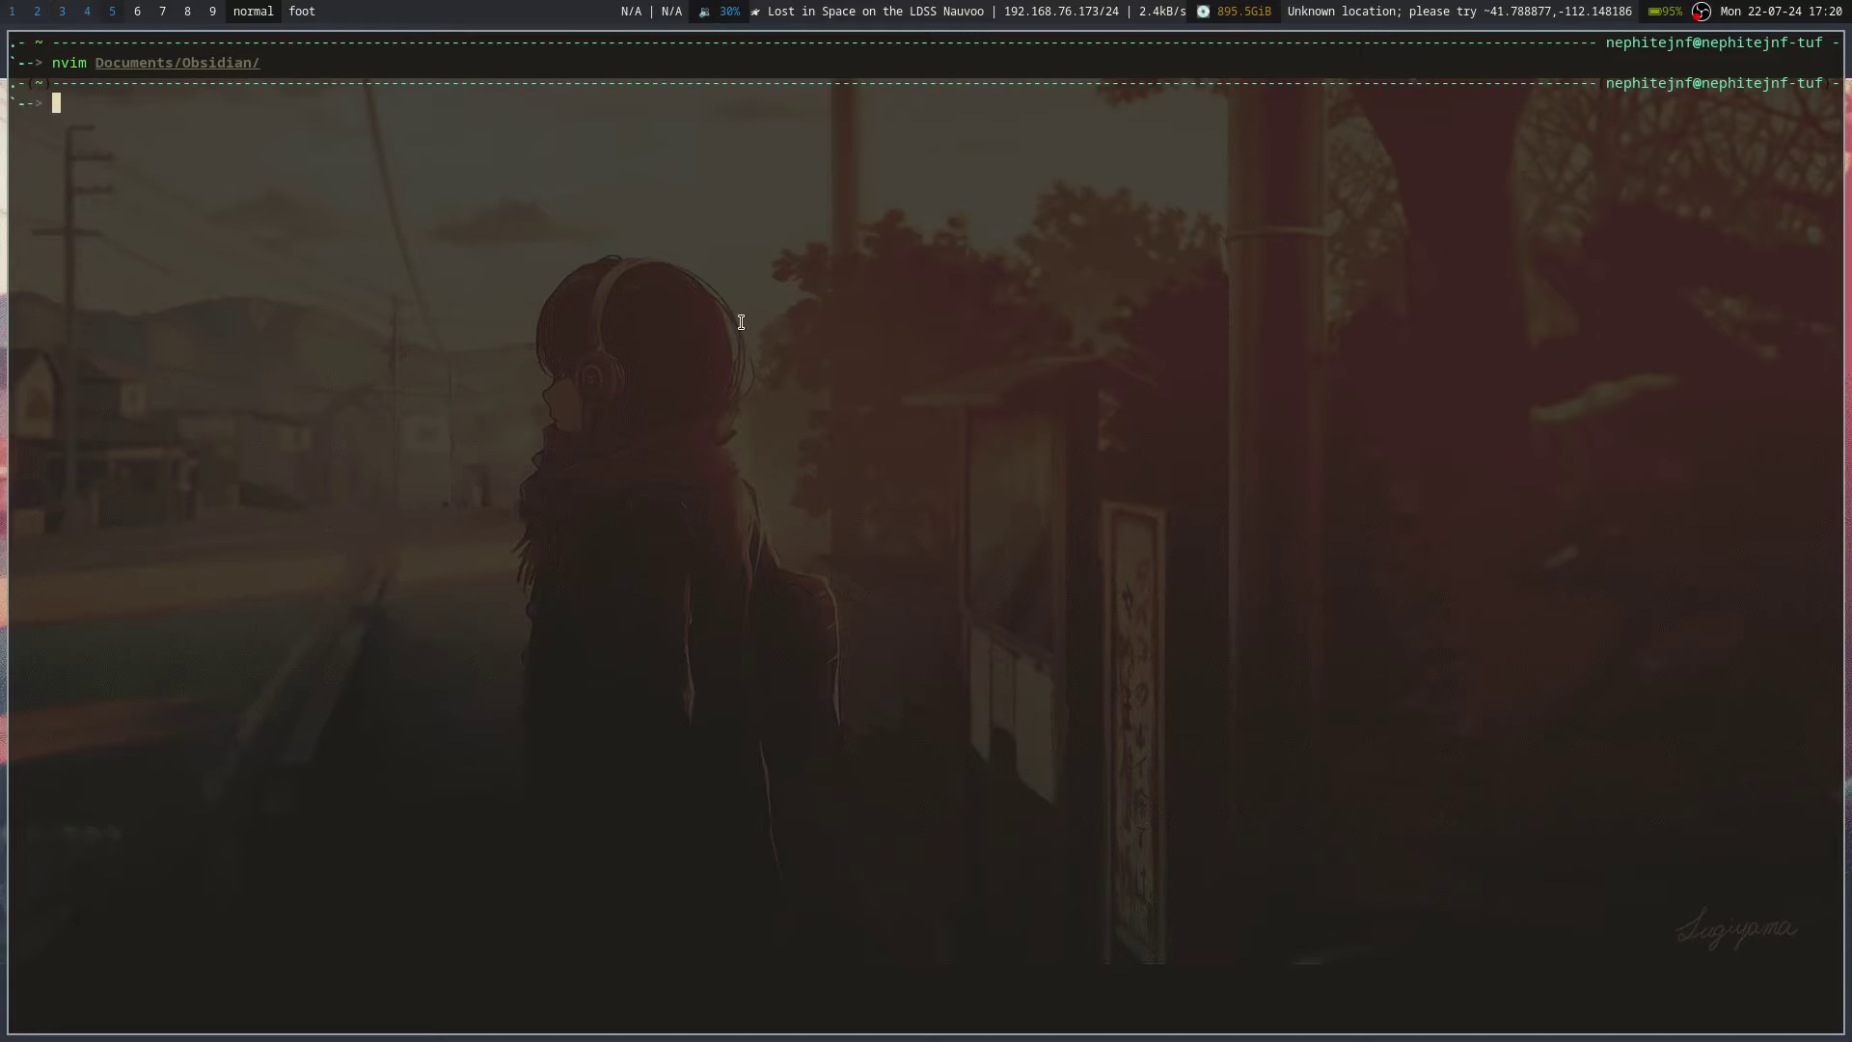
pyautogui.press('j')
pyautogui.press('j')
pyautogui.press('j')
pyautogui.press('j')
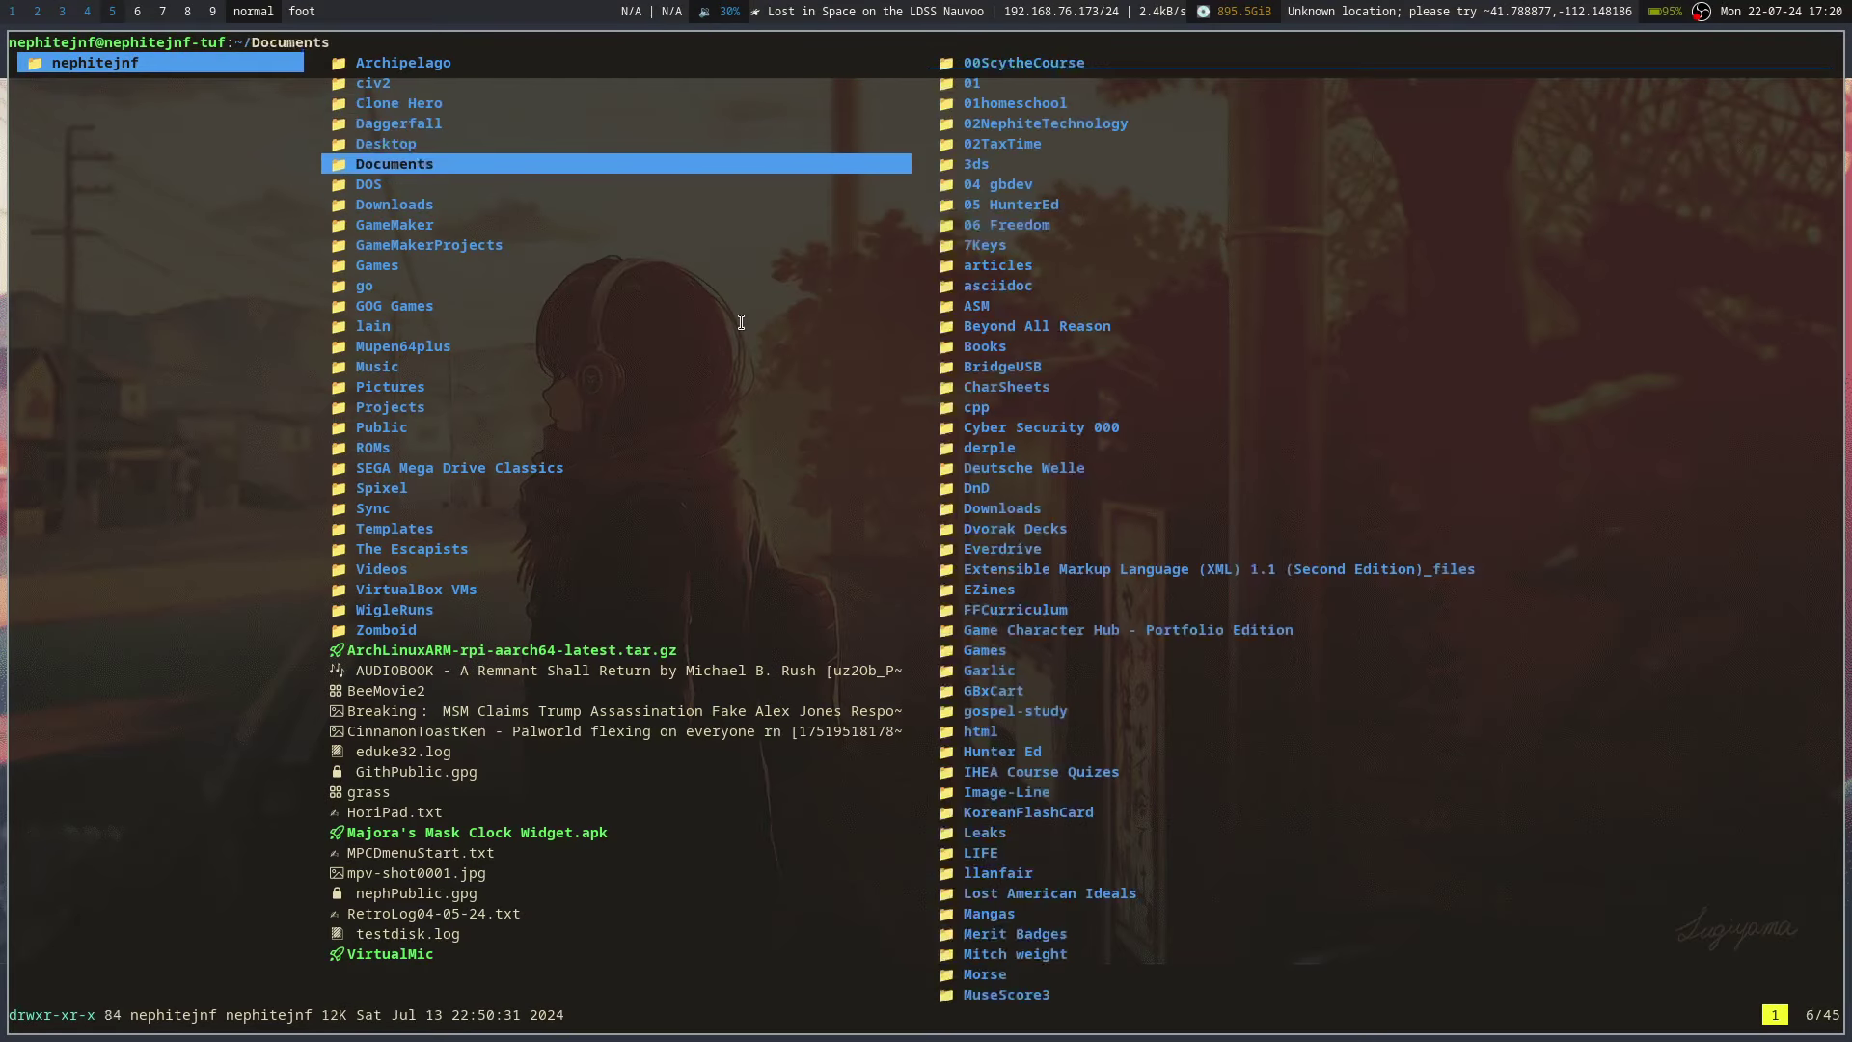
pyautogui.press('l')
pyautogui.hotkey('ctrl', 'f')
pyautogui.write('obs')
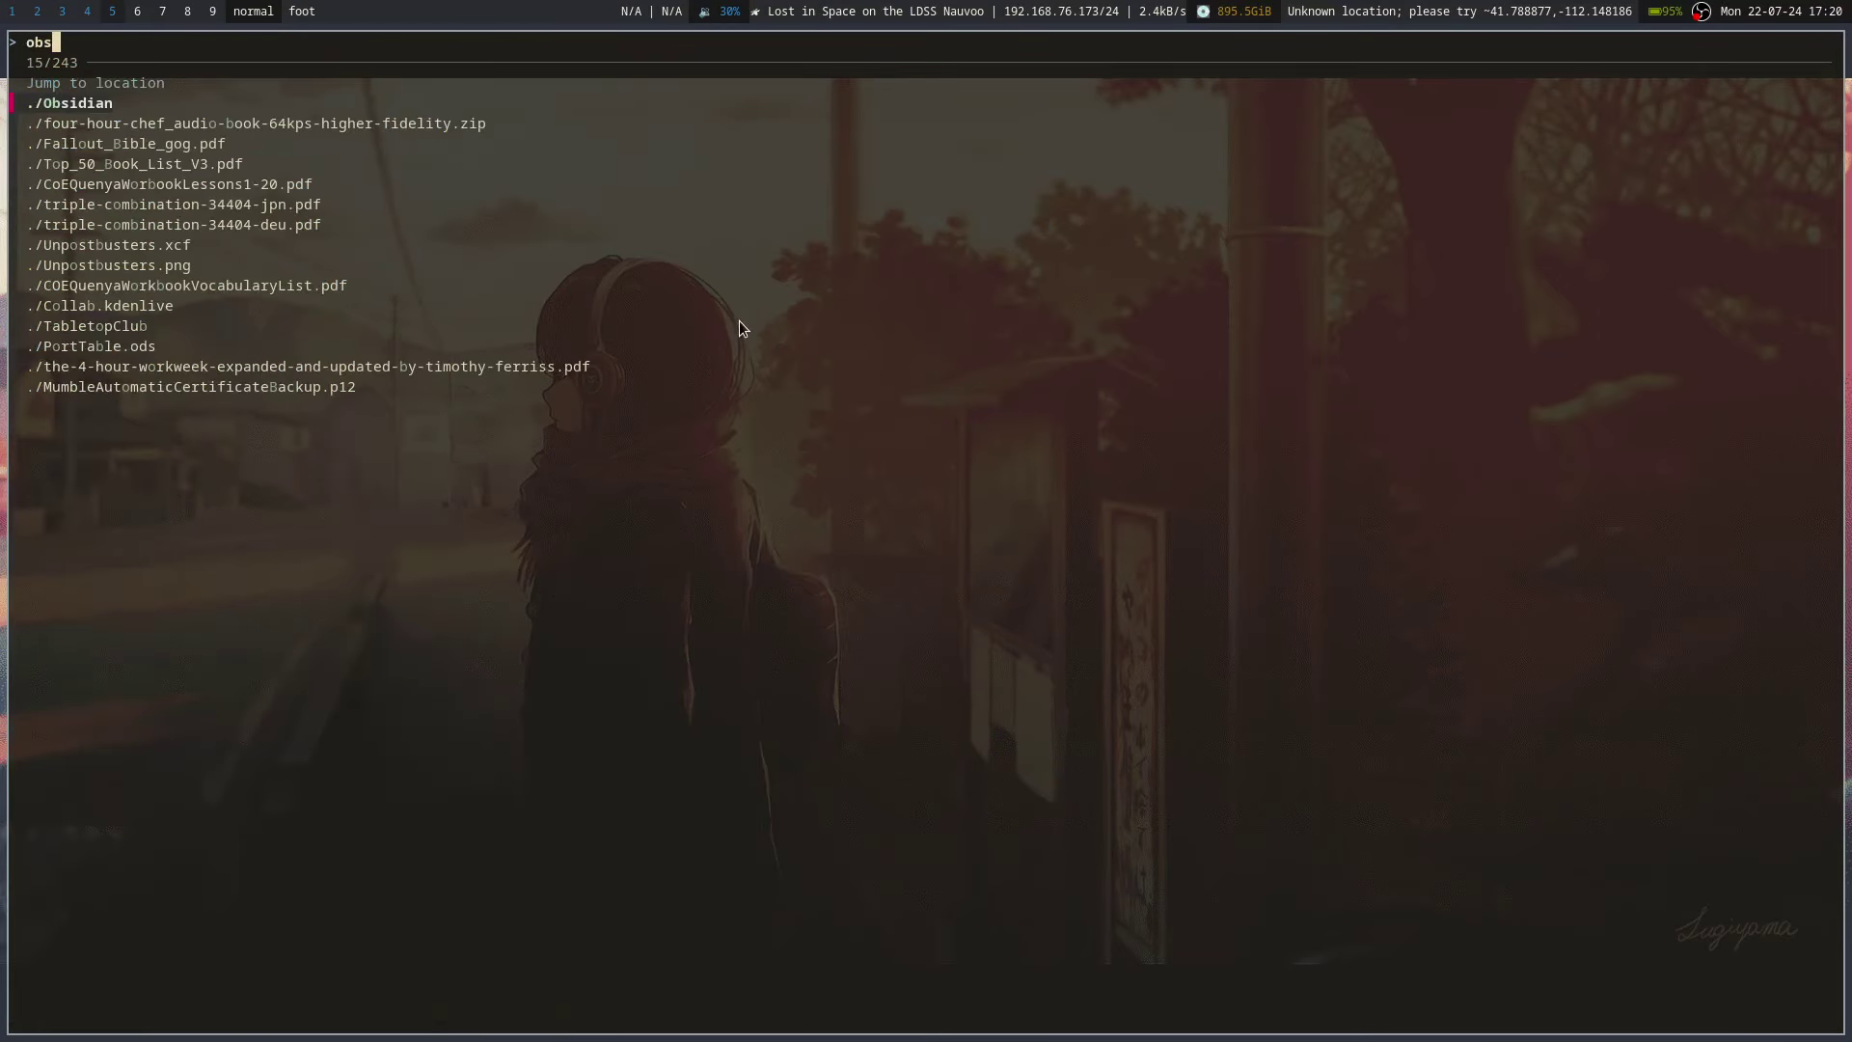
pyautogui.press('Return')
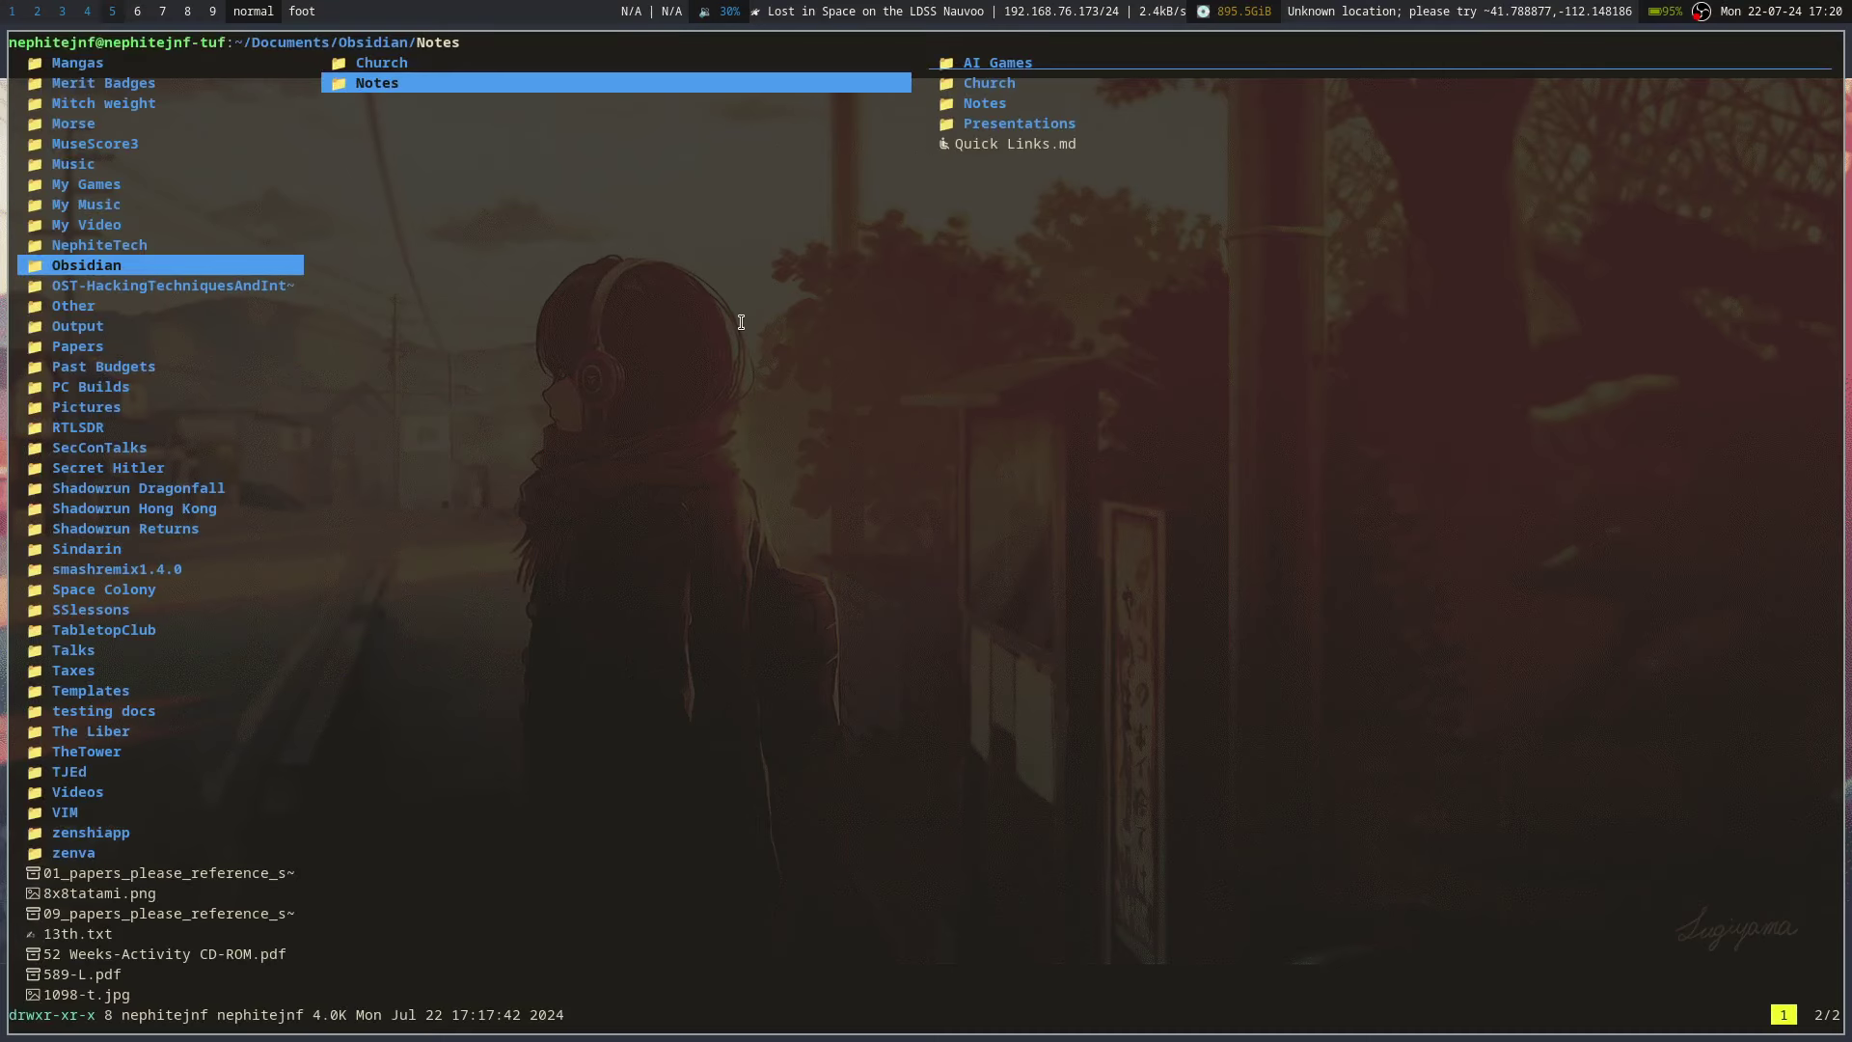
# - Look through the Church and Notes vault folders on disk and compare them with the file list in Obsidian
pyautogui.press('l')
pyautogui.press('j')
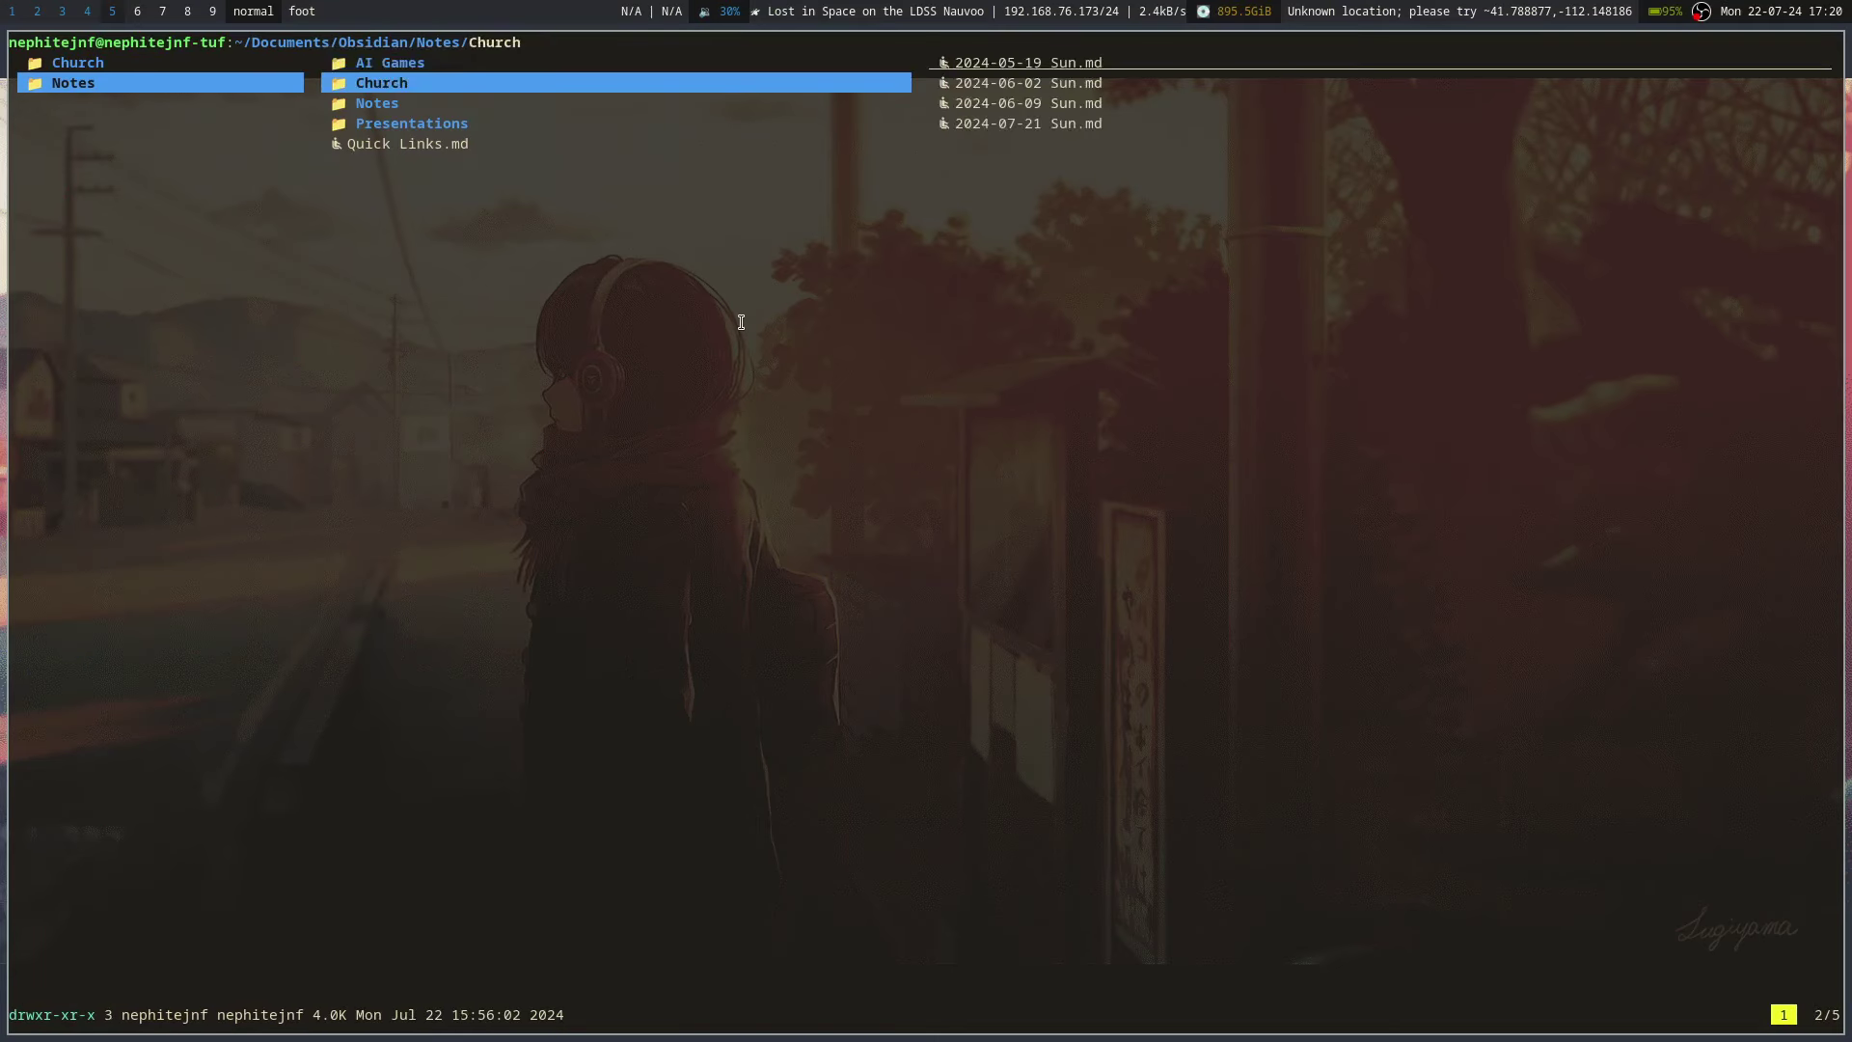
pyautogui.press('h')
pyautogui.press('l')
pyautogui.press('h')
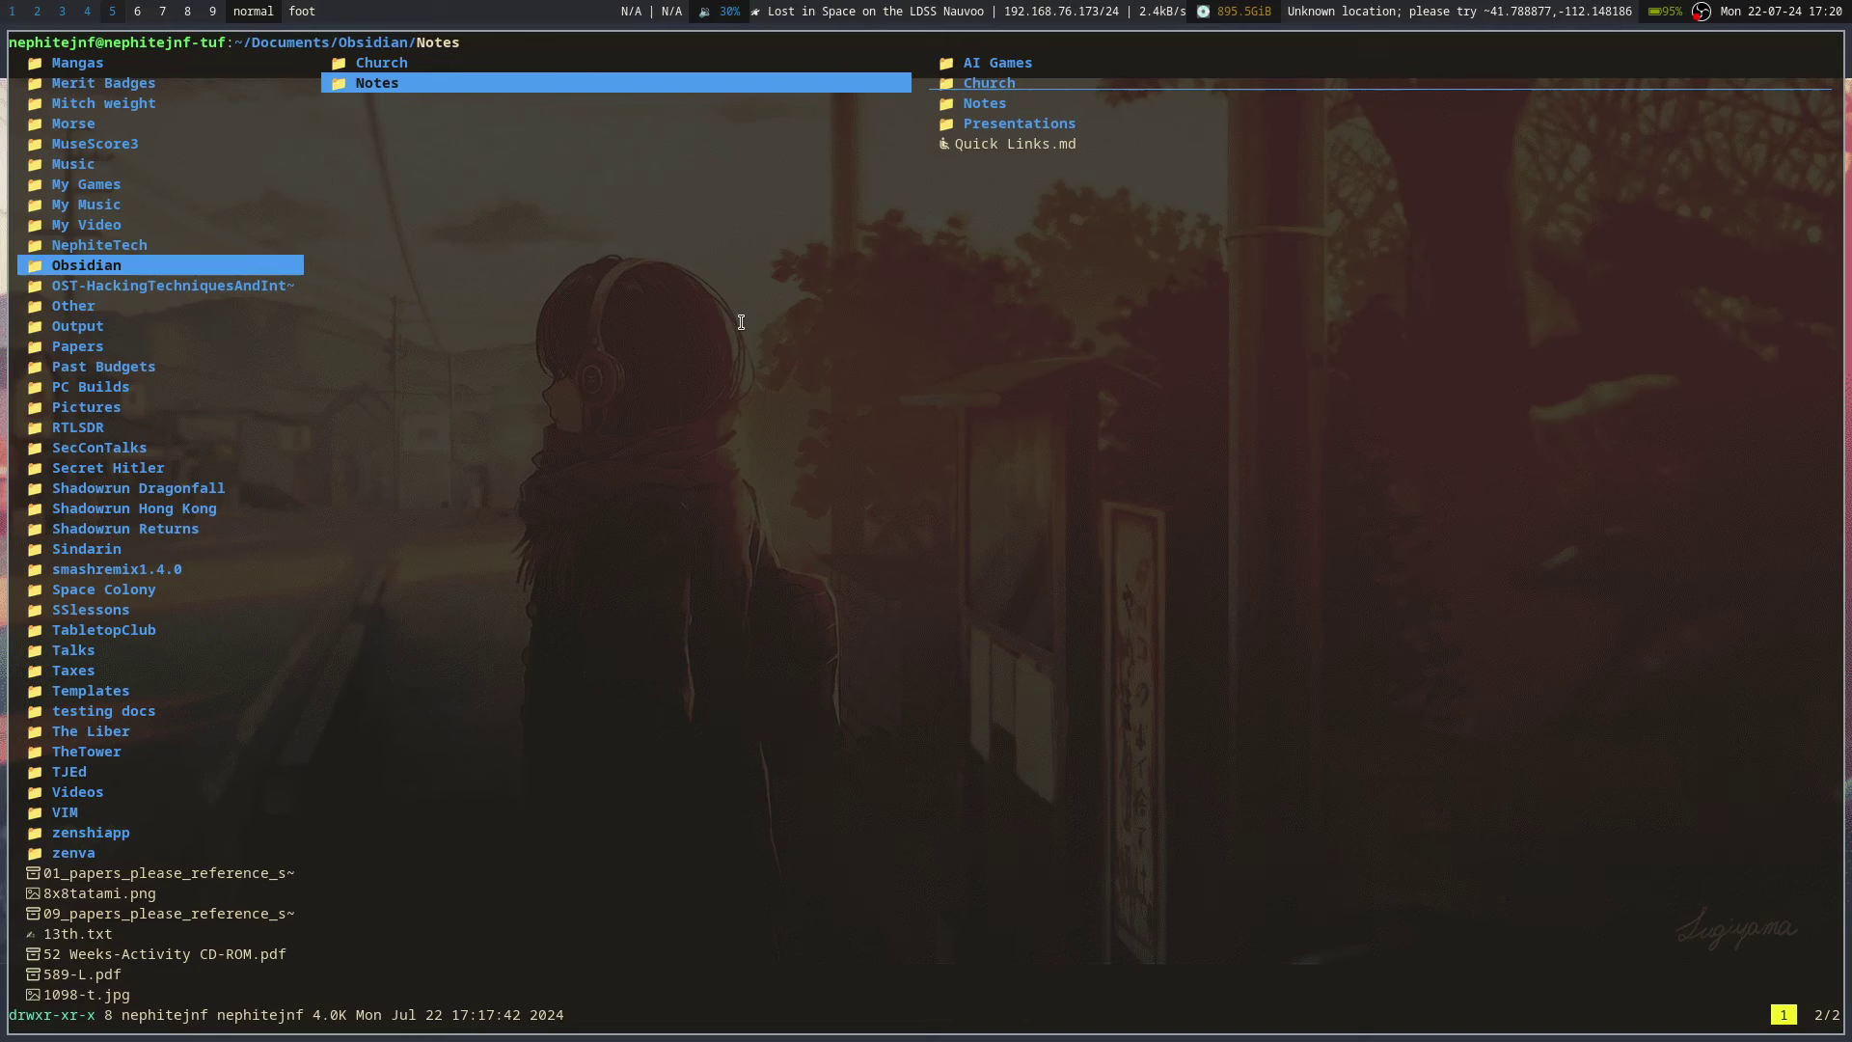
pyautogui.press('k')
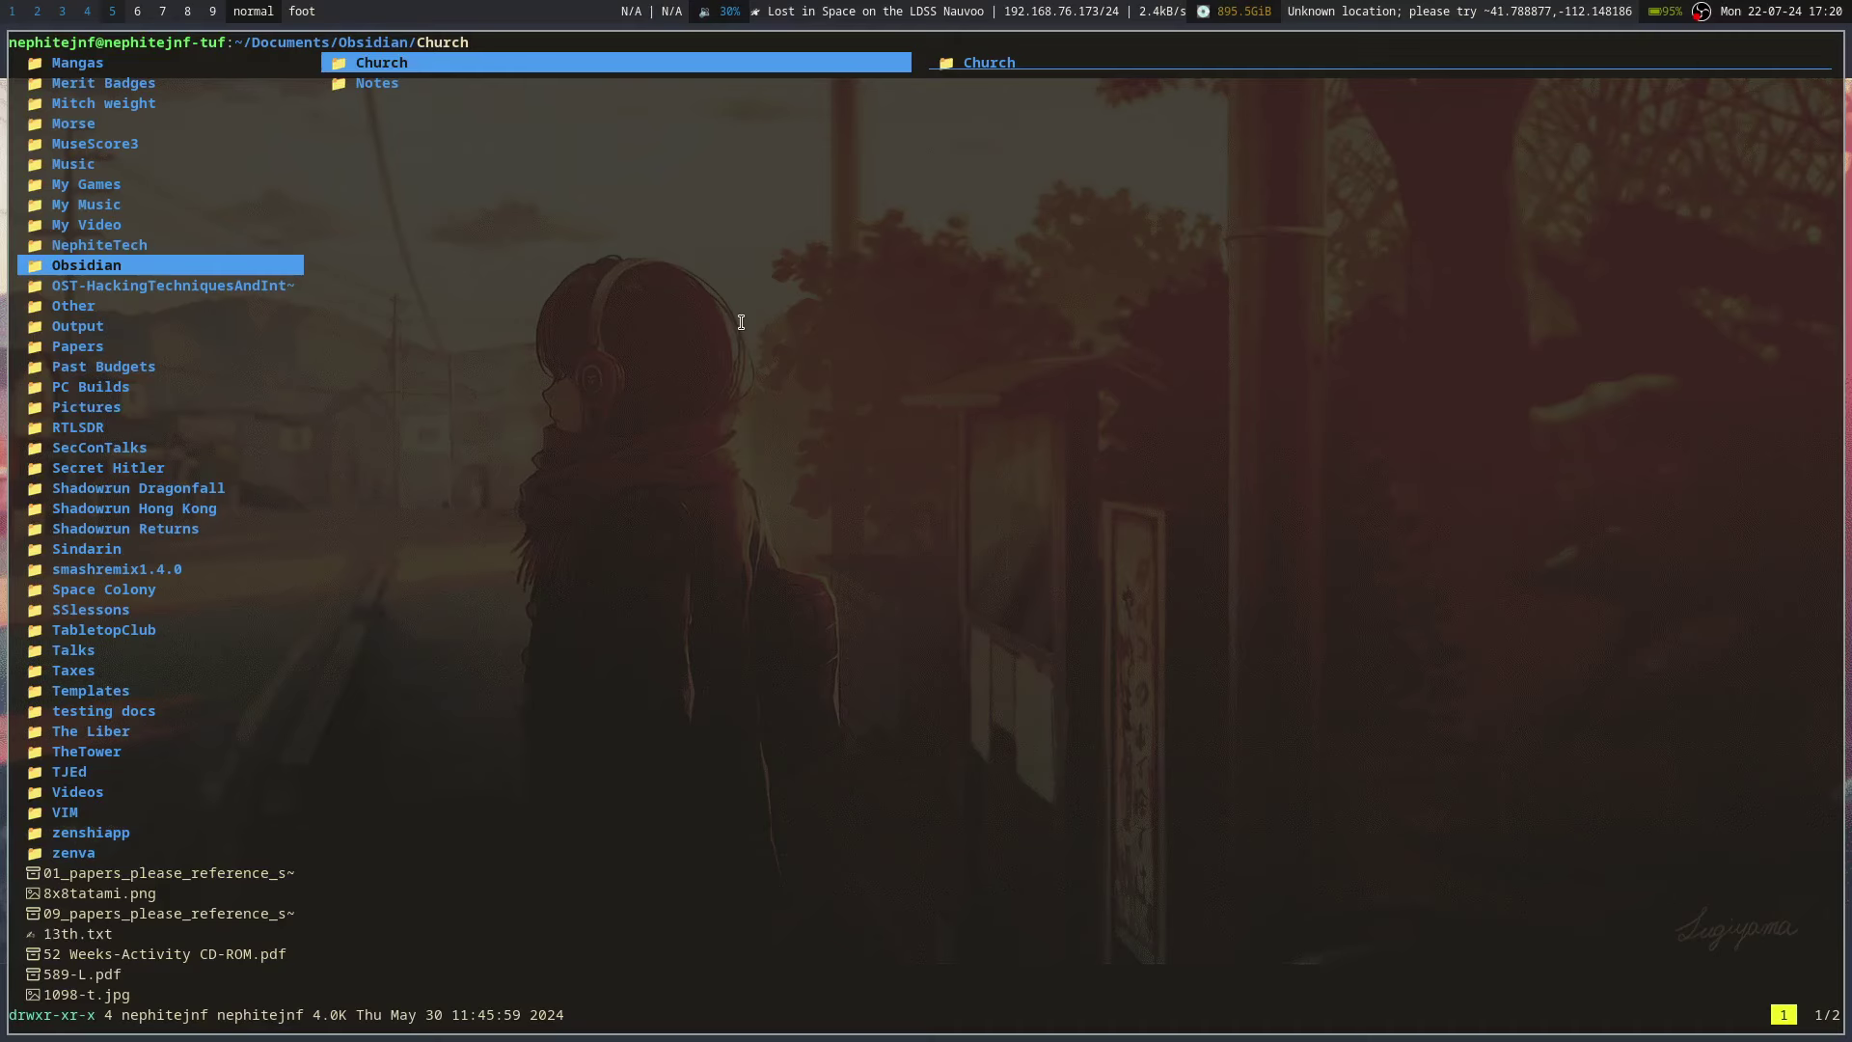
pyautogui.press('j')
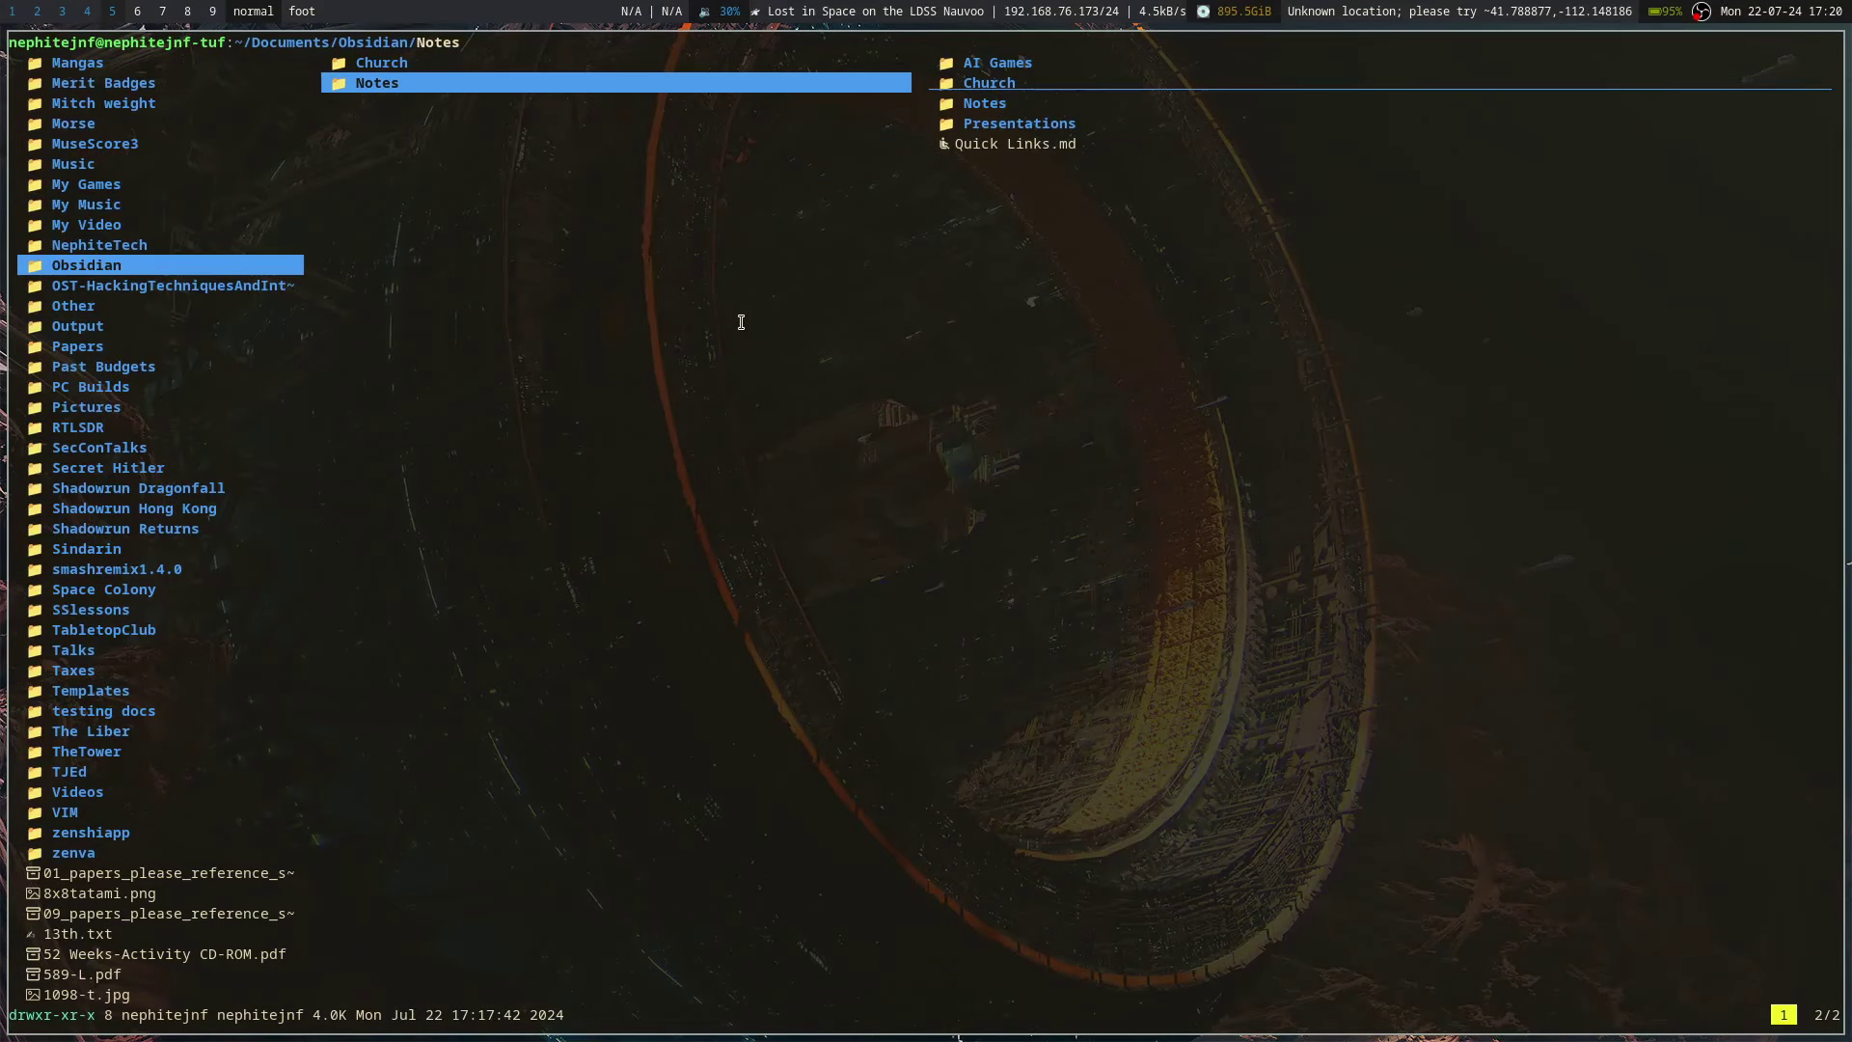
pyautogui.press('super+4')
pyautogui.press('super+2')
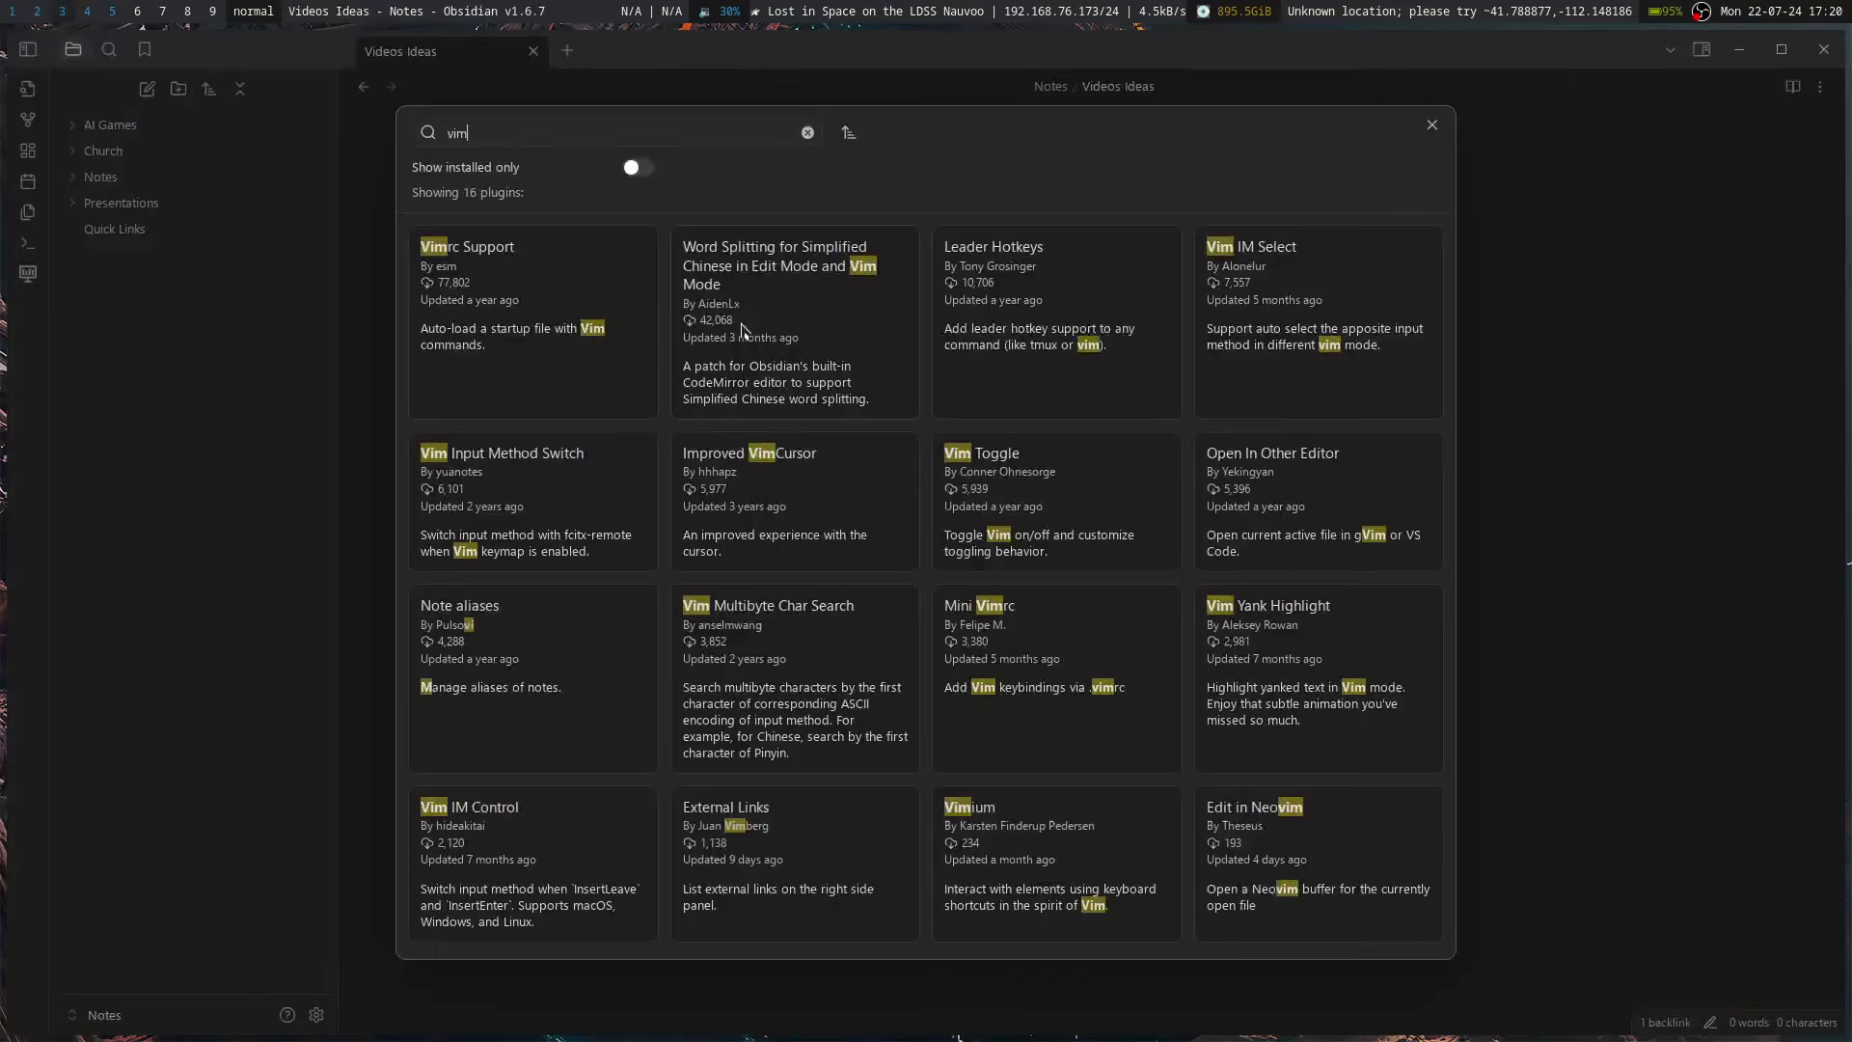
pyautogui.press('super+3')
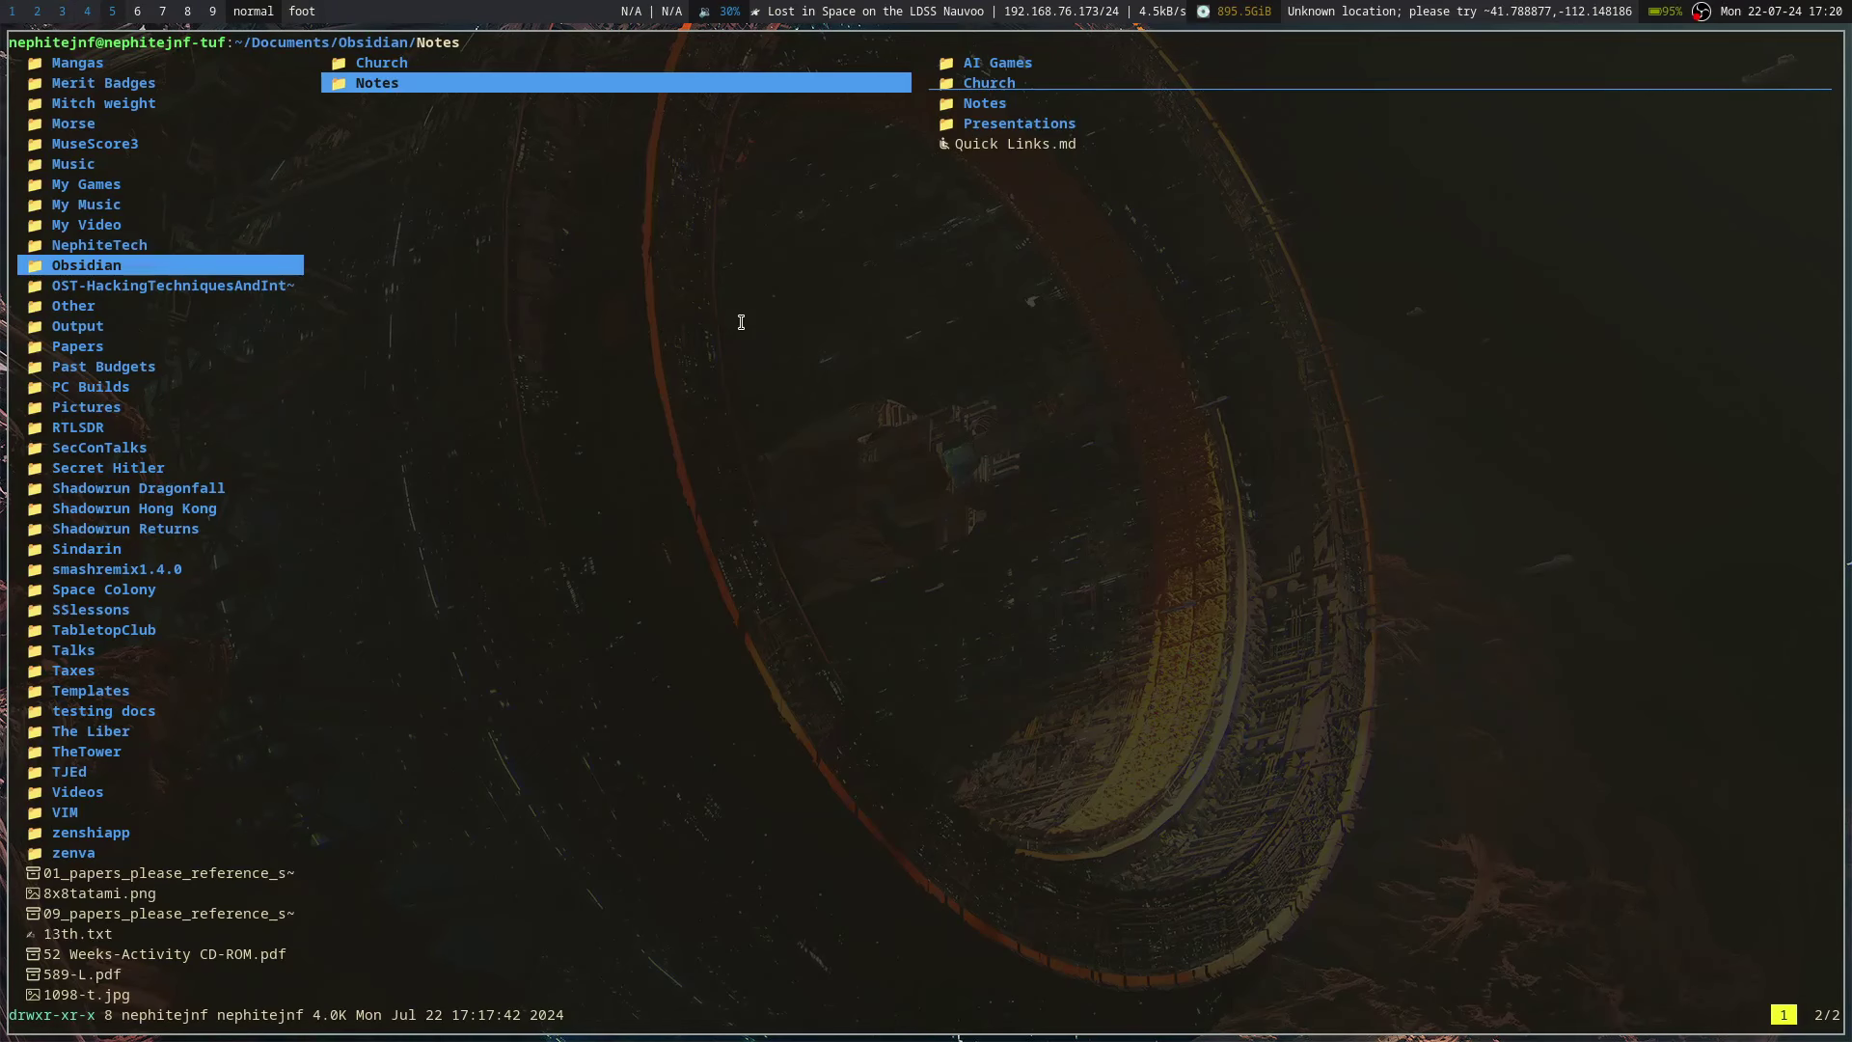
# - Open the Notes vault directory in Neovim from the terminal file manager
pyautogui.press('e')
pyautogui.press('j')
pyautogui.press('j')
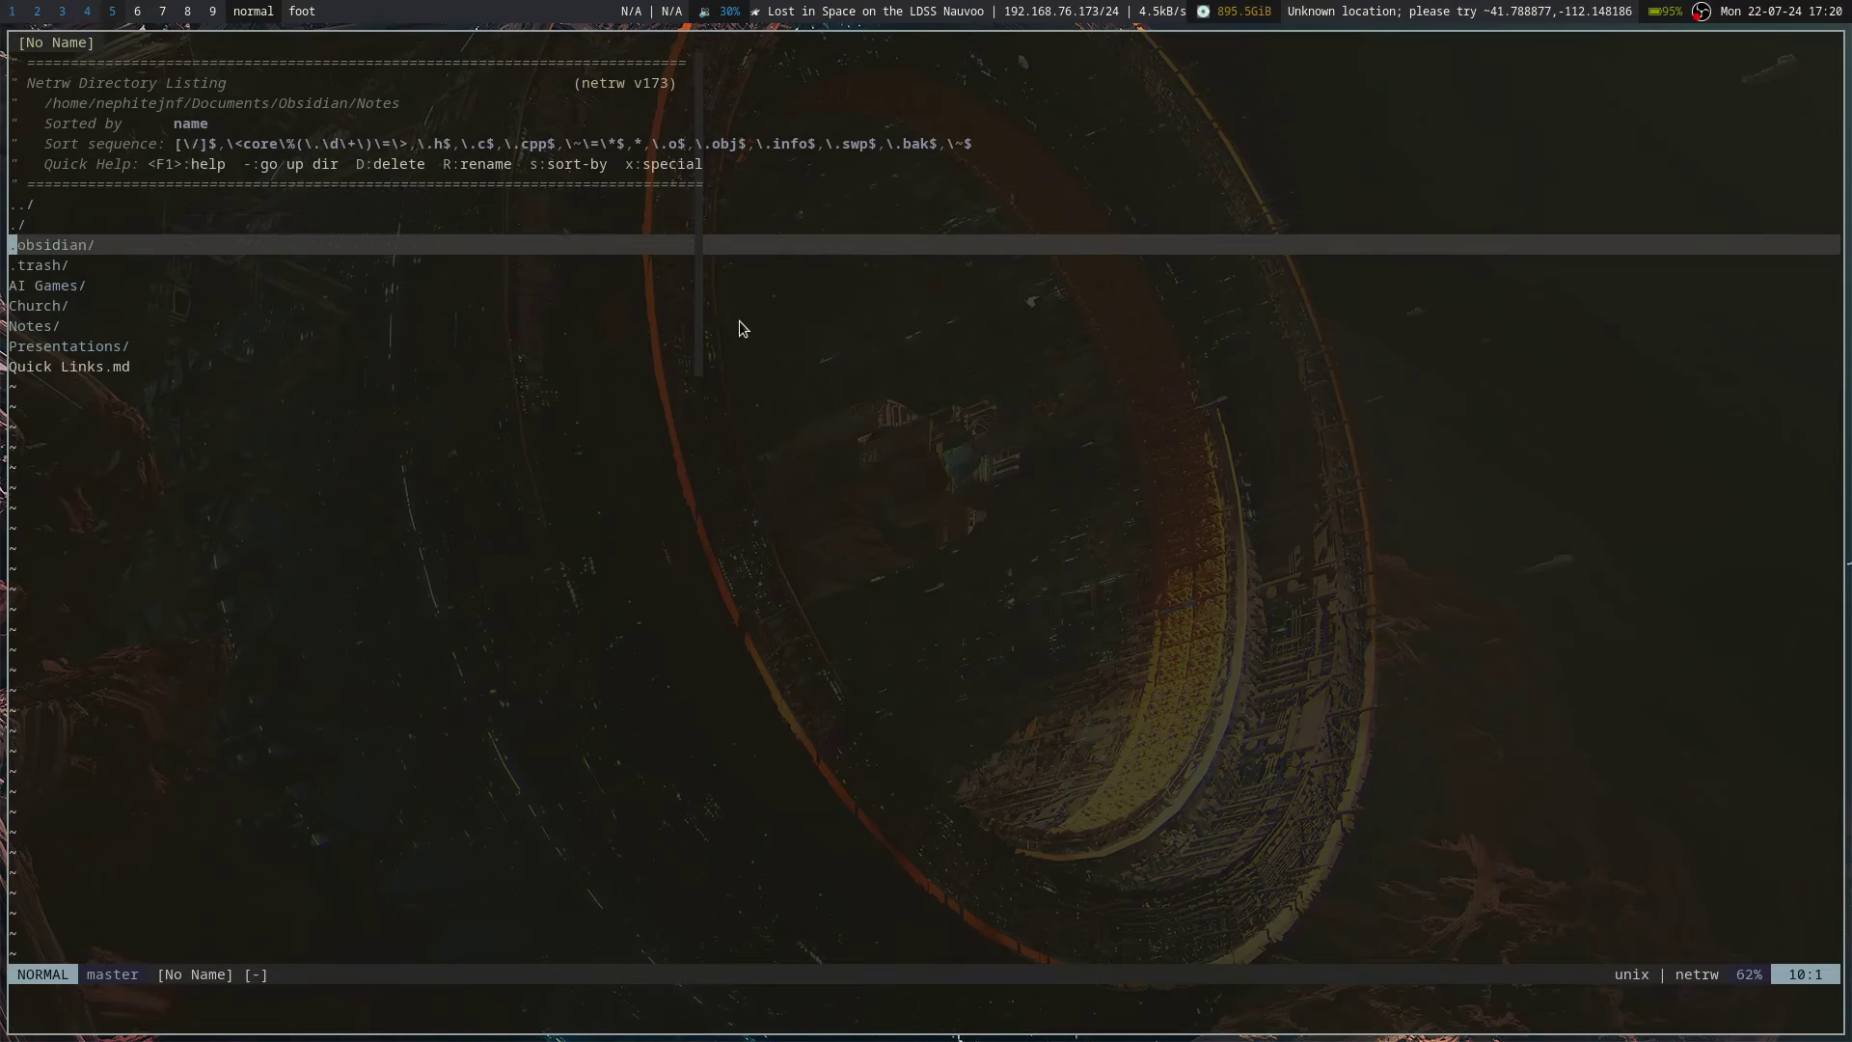
# - Look through the vault's directory listing and check the files inside the .trash folder
pyautogui.press('j')
pyautogui.press('j')
pyautogui.press('j')
pyautogui.press('j')
pyautogui.press('j')
pyautogui.press('k')
pyautogui.press('k')
pyautogui.press('k')
pyautogui.press('k')
pyautogui.press('Return')
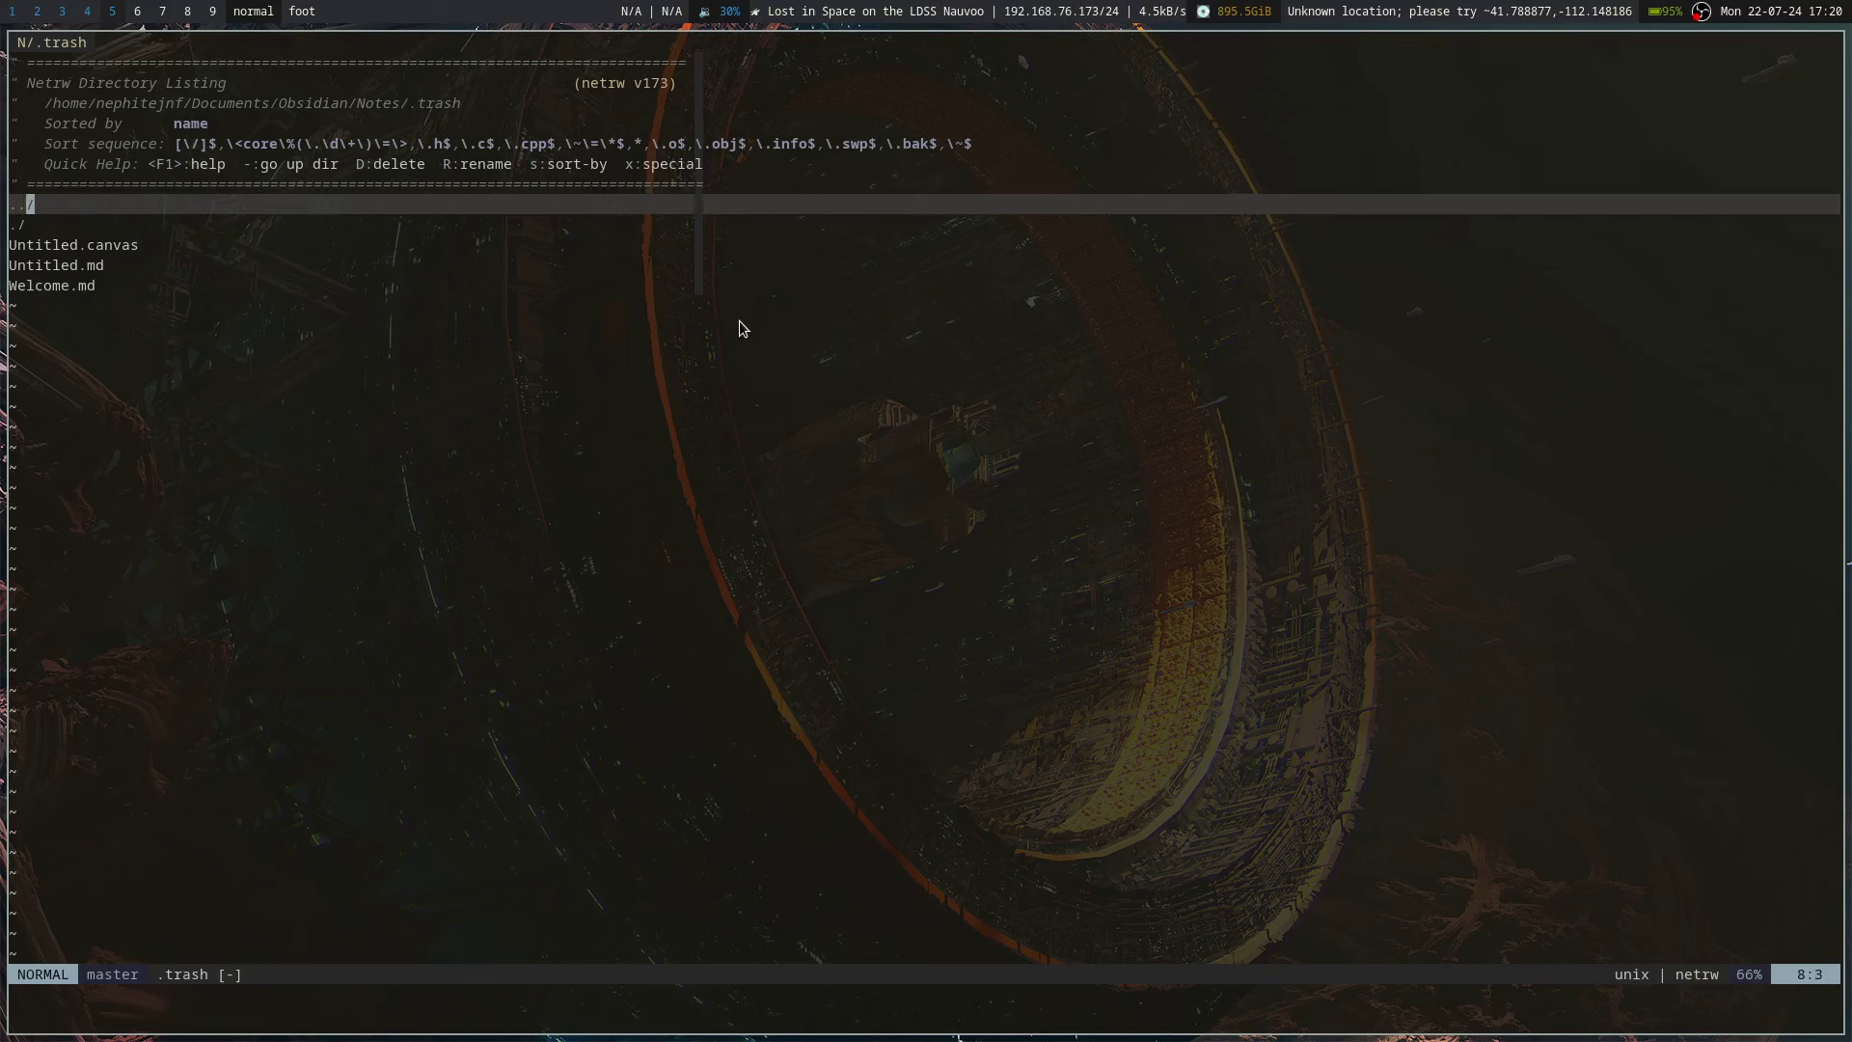
pyautogui.press('Return')
# - Look through the remaining vault folders and examine the contents of the Presentations folder
pyautogui.press('j')
pyautogui.press('j')
pyautogui.press('k')
pyautogui.press('k')
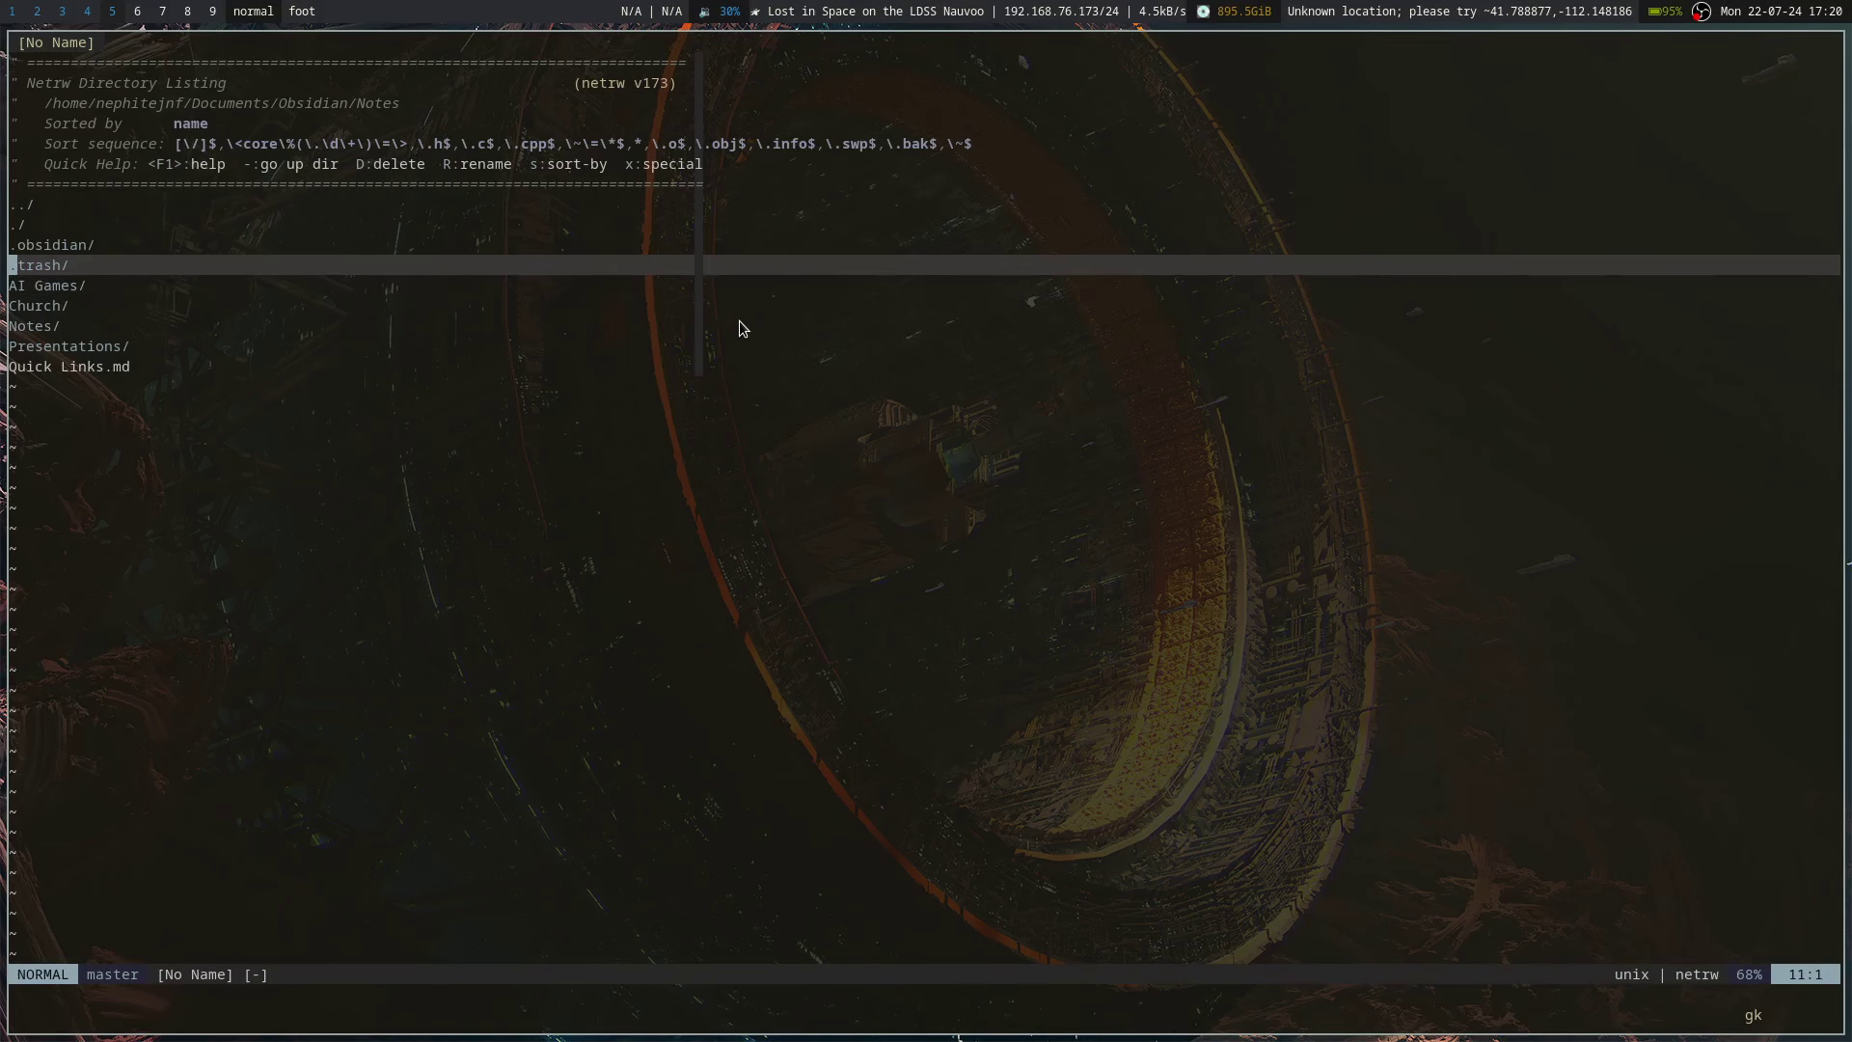
pyautogui.press('j')
pyautogui.press('j')
pyautogui.press('k')
pyautogui.press('j')
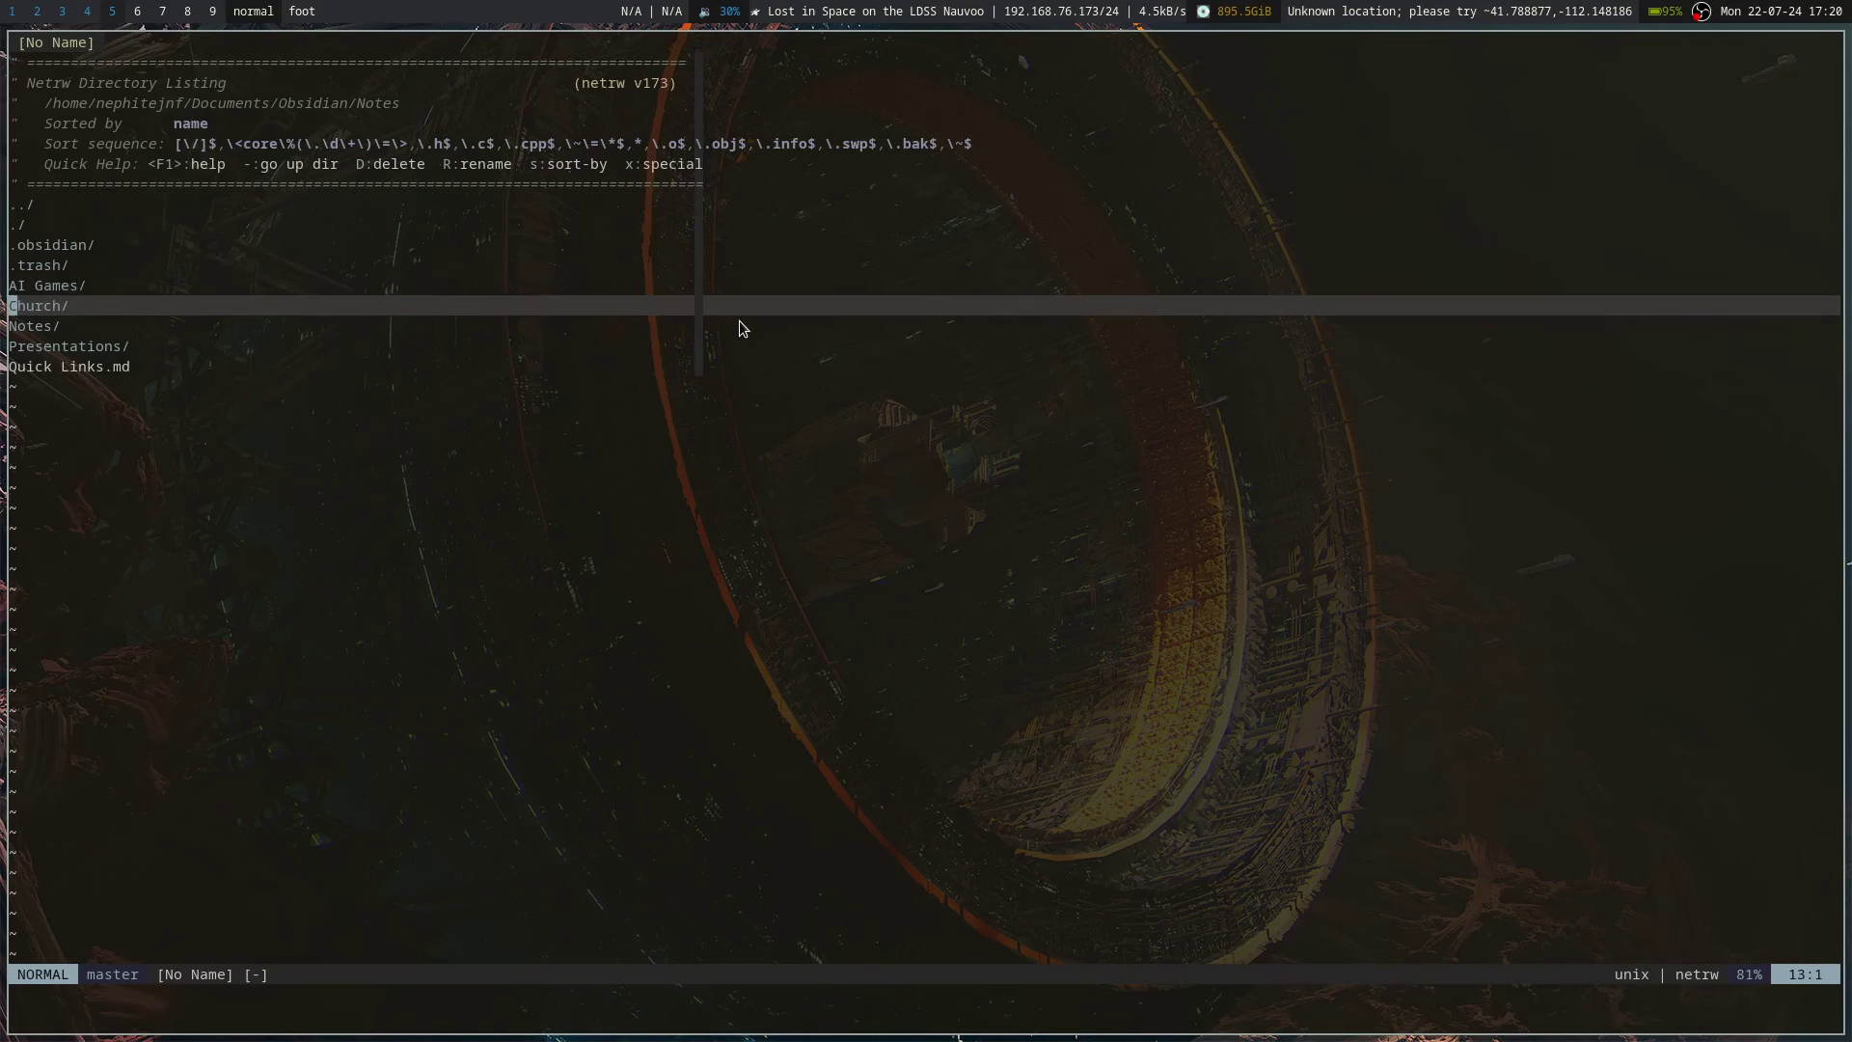
pyautogui.press('j')
pyautogui.press('k')
pyautogui.press('j')
pyautogui.press('j')
pyautogui.press('Return')
pyautogui.press('j')
pyautogui.press('j')
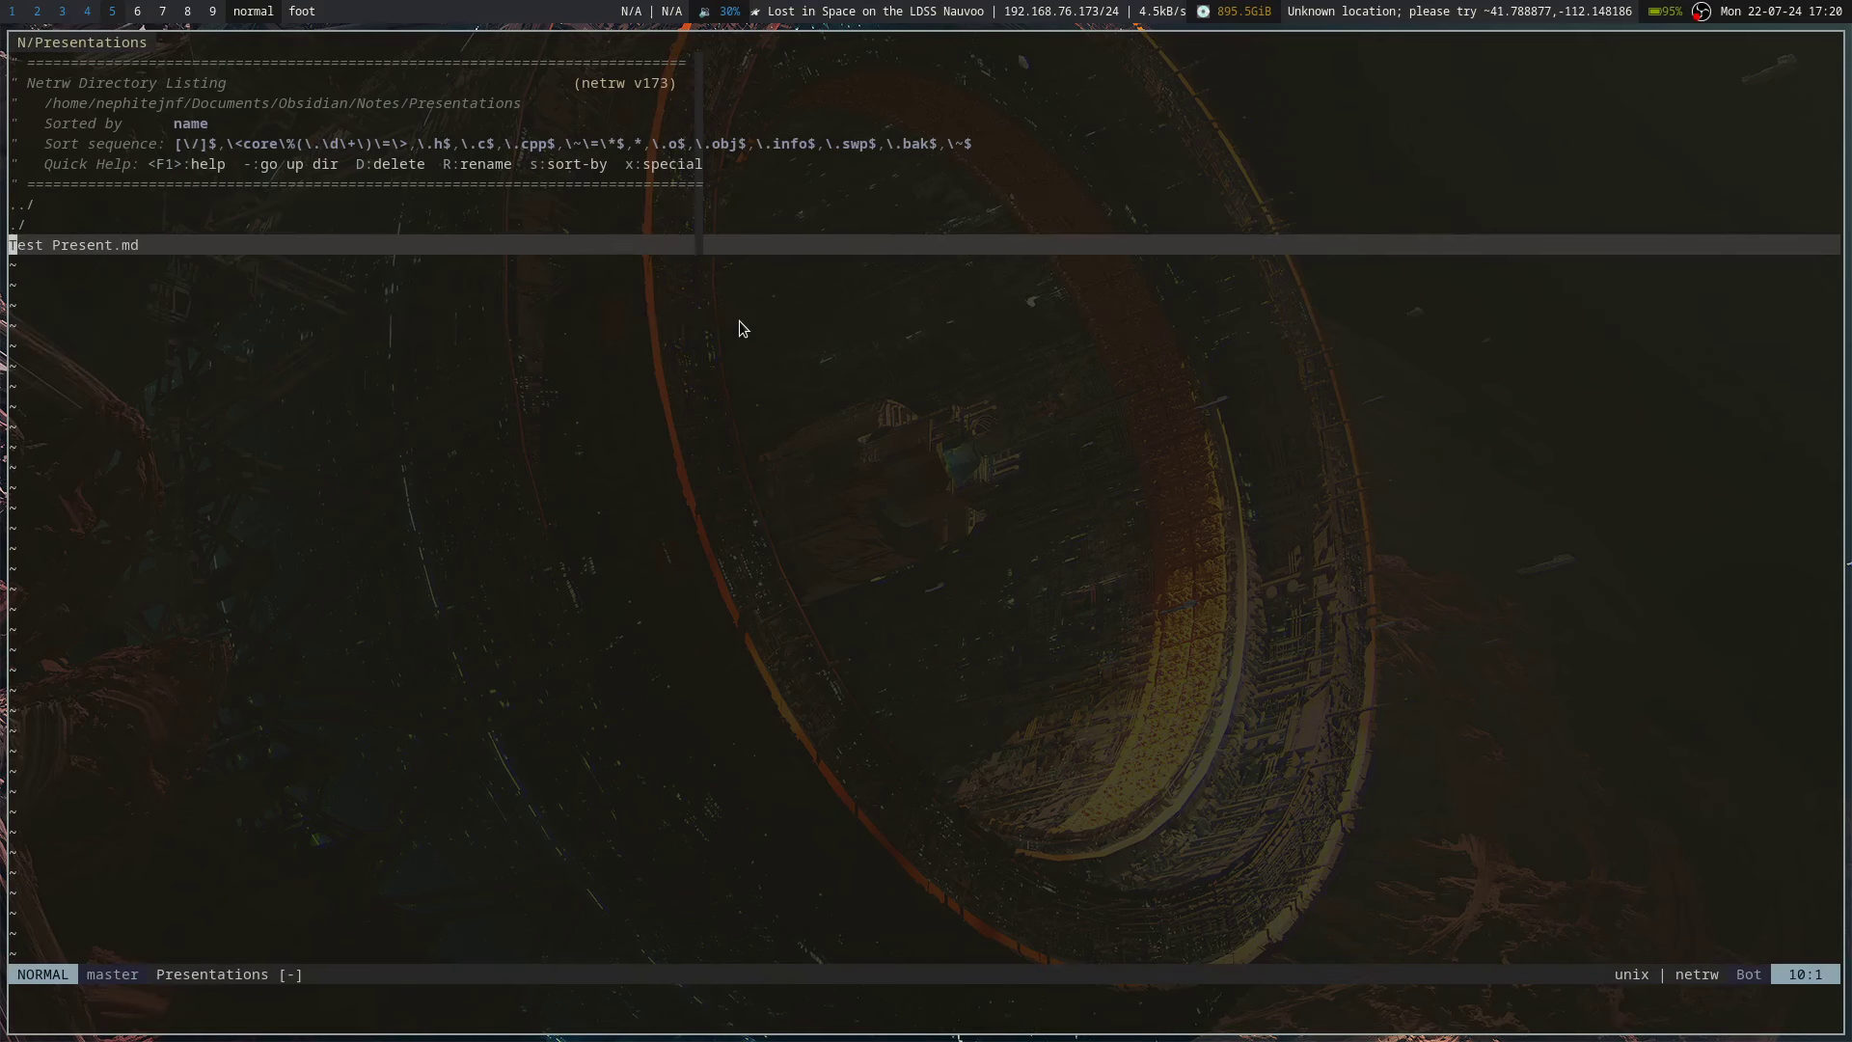
pyautogui.press('k')
pyautogui.press('k')
pyautogui.press('Return')
# - Open "thought stream.md" from the Notes subfolder of the vault in Neovim
pyautogui.press('k')
pyautogui.press('k')
pyautogui.press('j')
pyautogui.press('Return')
pyautogui.press('j')
pyautogui.press('j')
pyautogui.press('j')
pyautogui.press('j')
pyautogui.press('j')
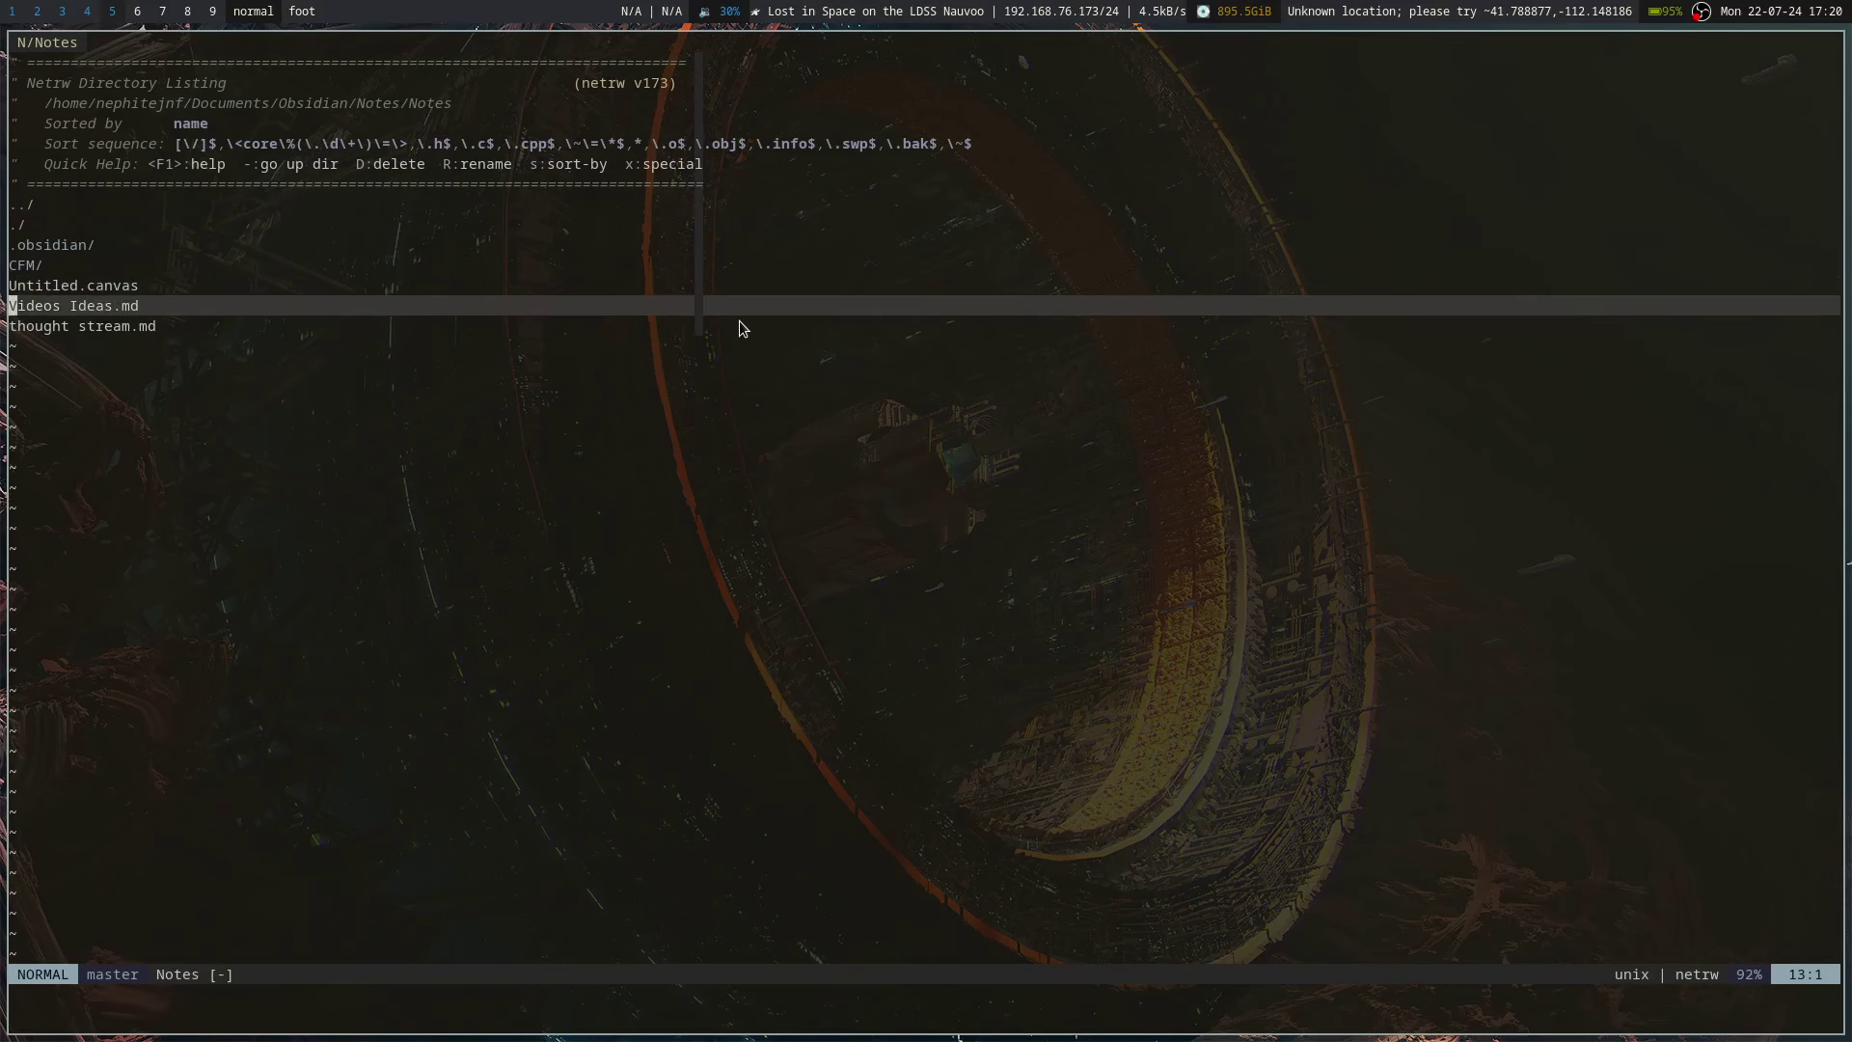
pyautogui.press('j')
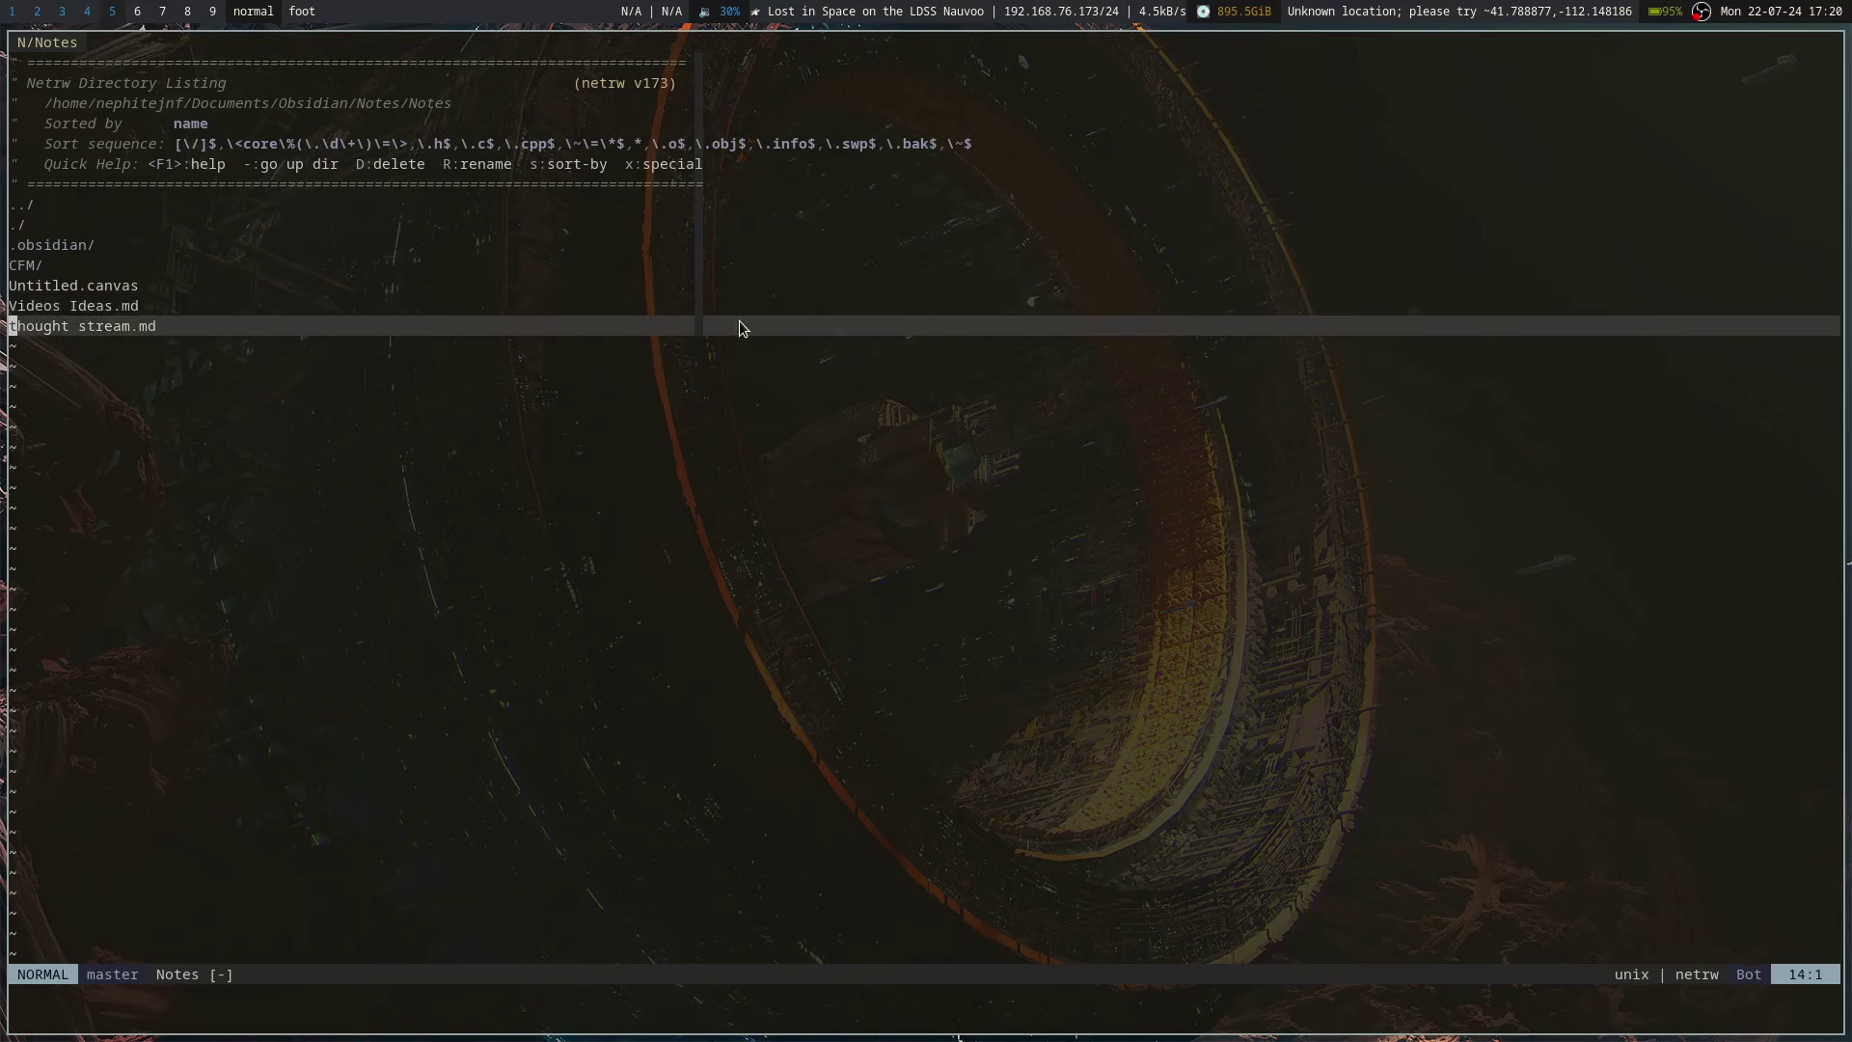
pyautogui.press('Return')
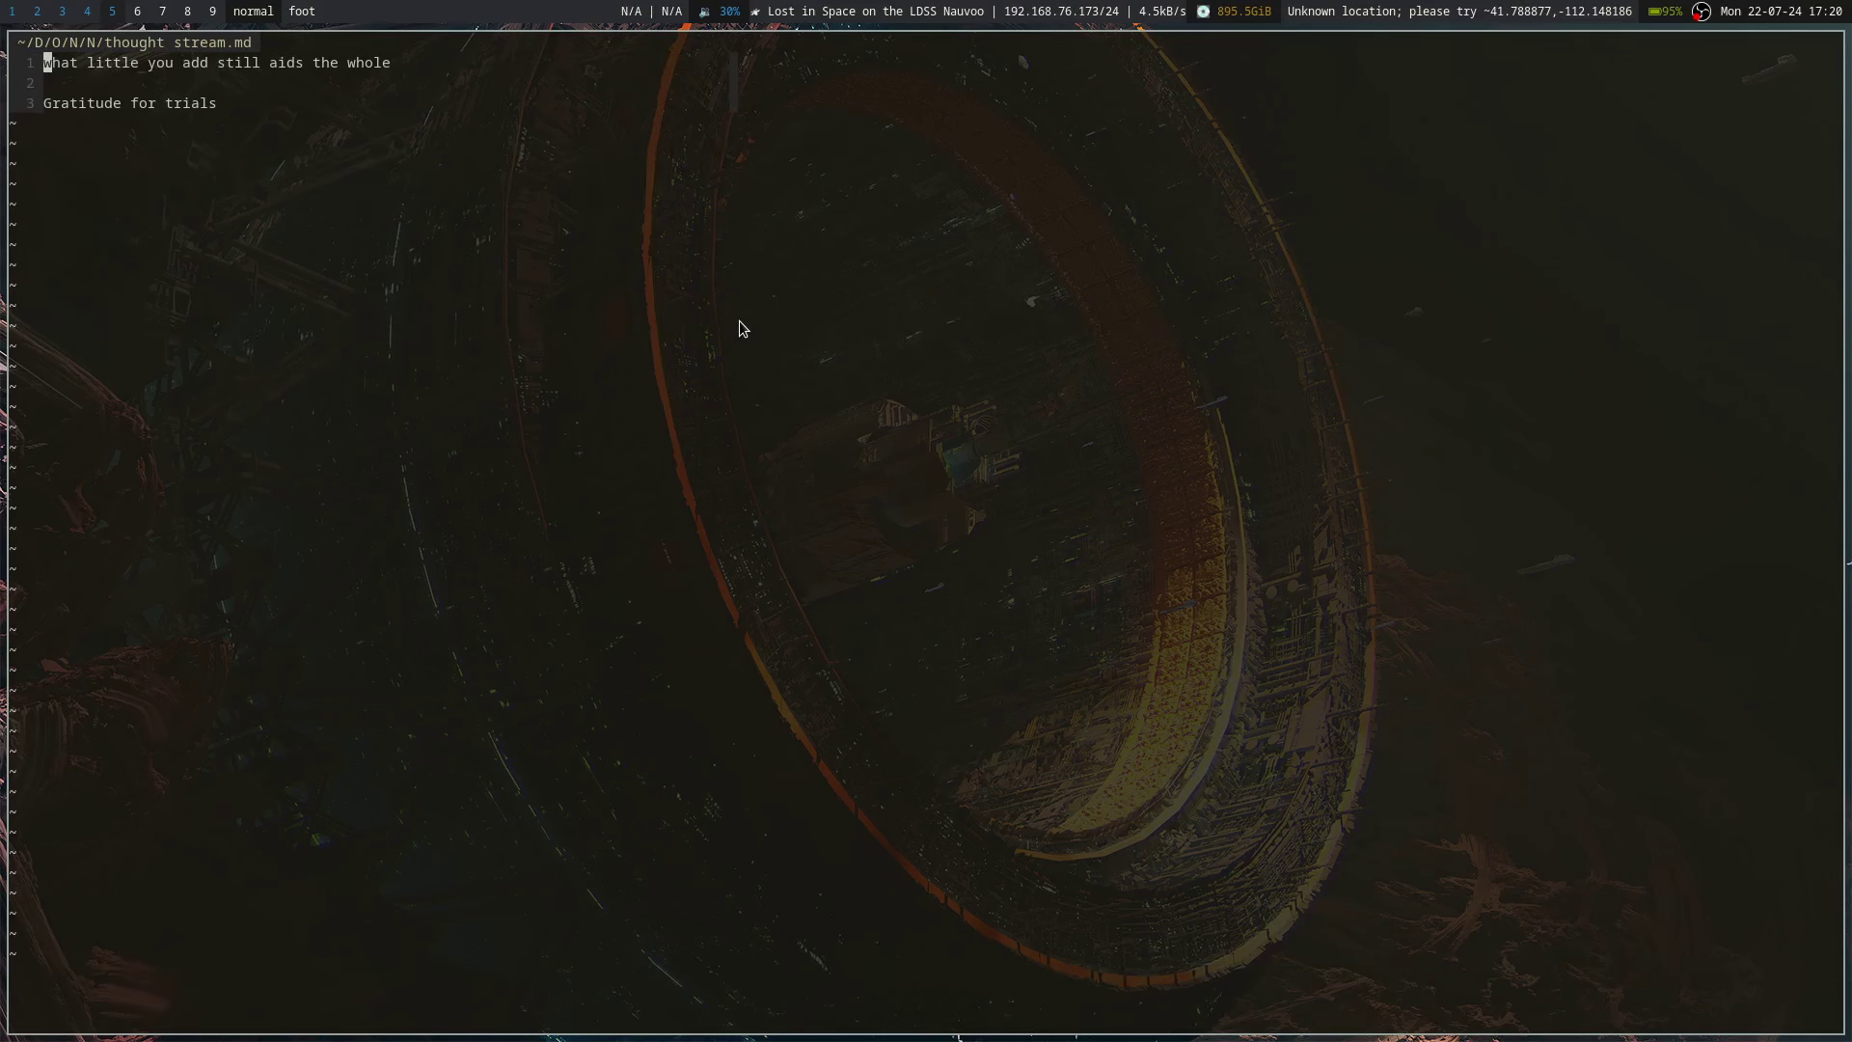
# - Add the line "This will show up updated when I write out to the file" after "Gratitude for trials" and save the file
pyautogui.press('j')
pyautogui.press('j')
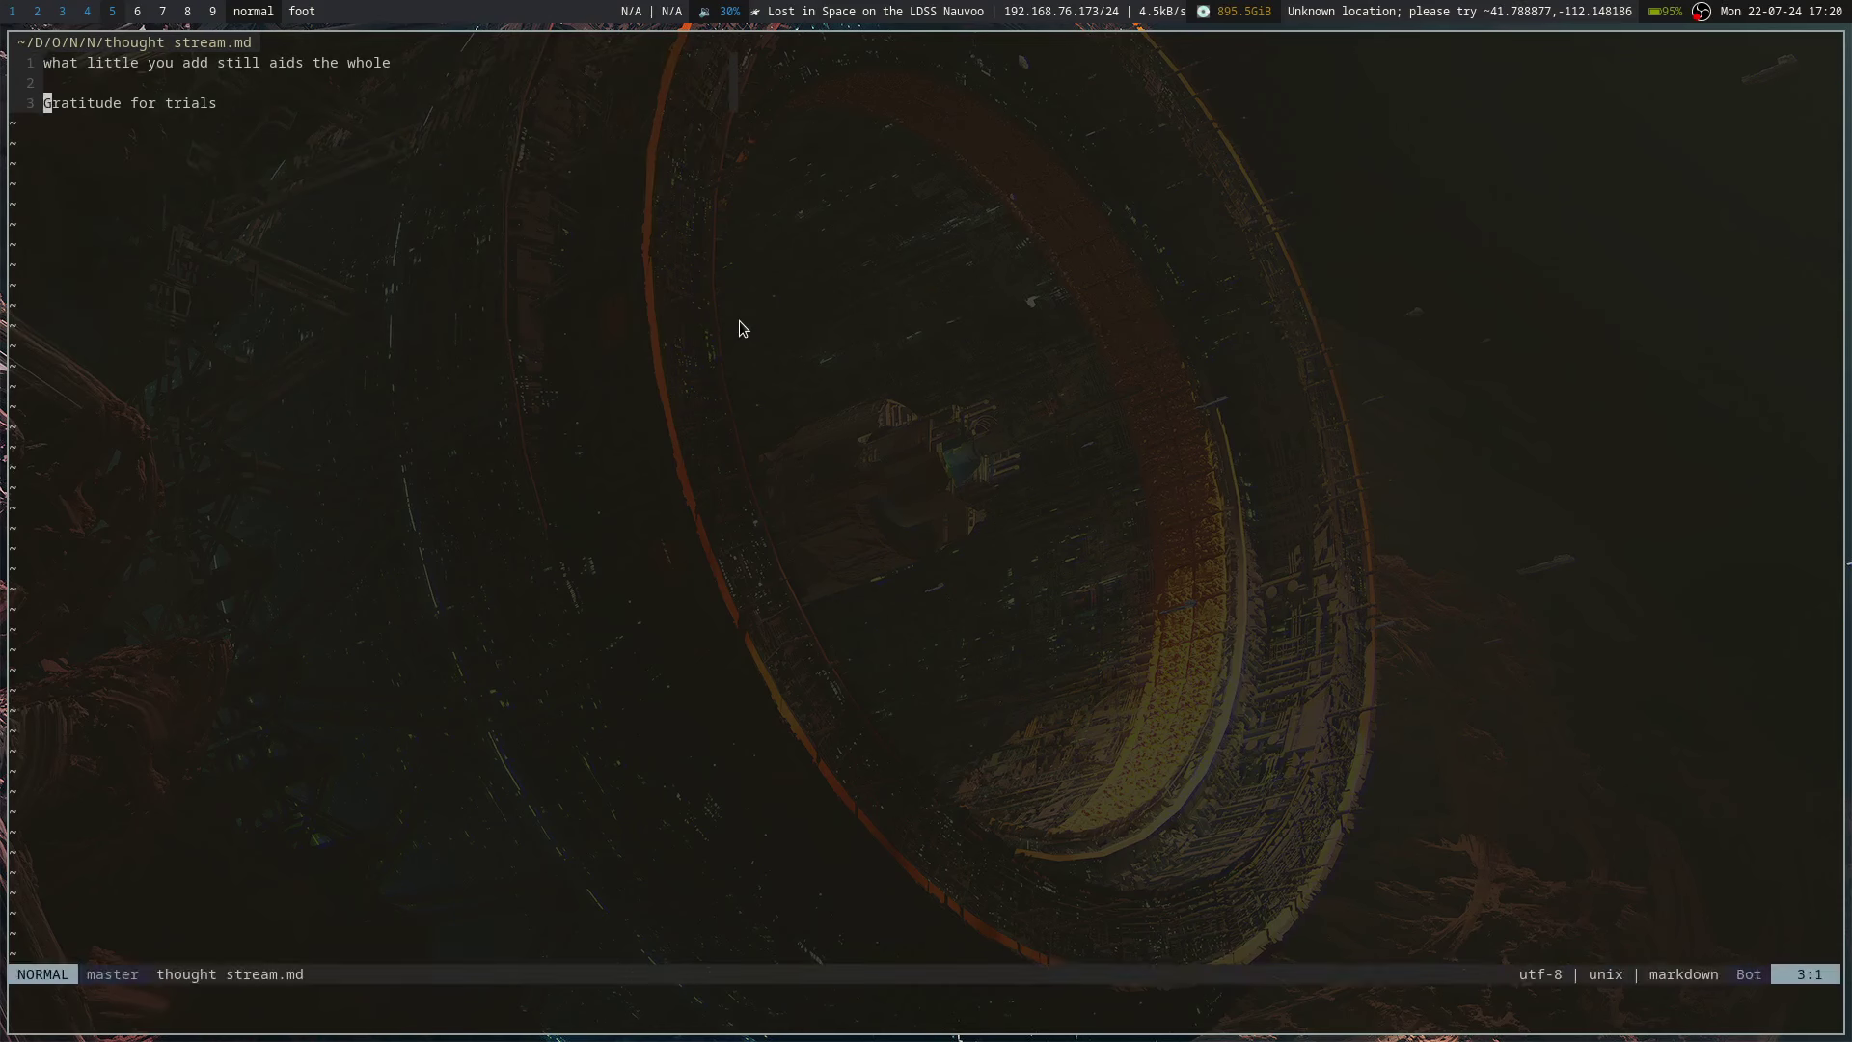
pyautogui.press('o')
pyautogui.press('Return')
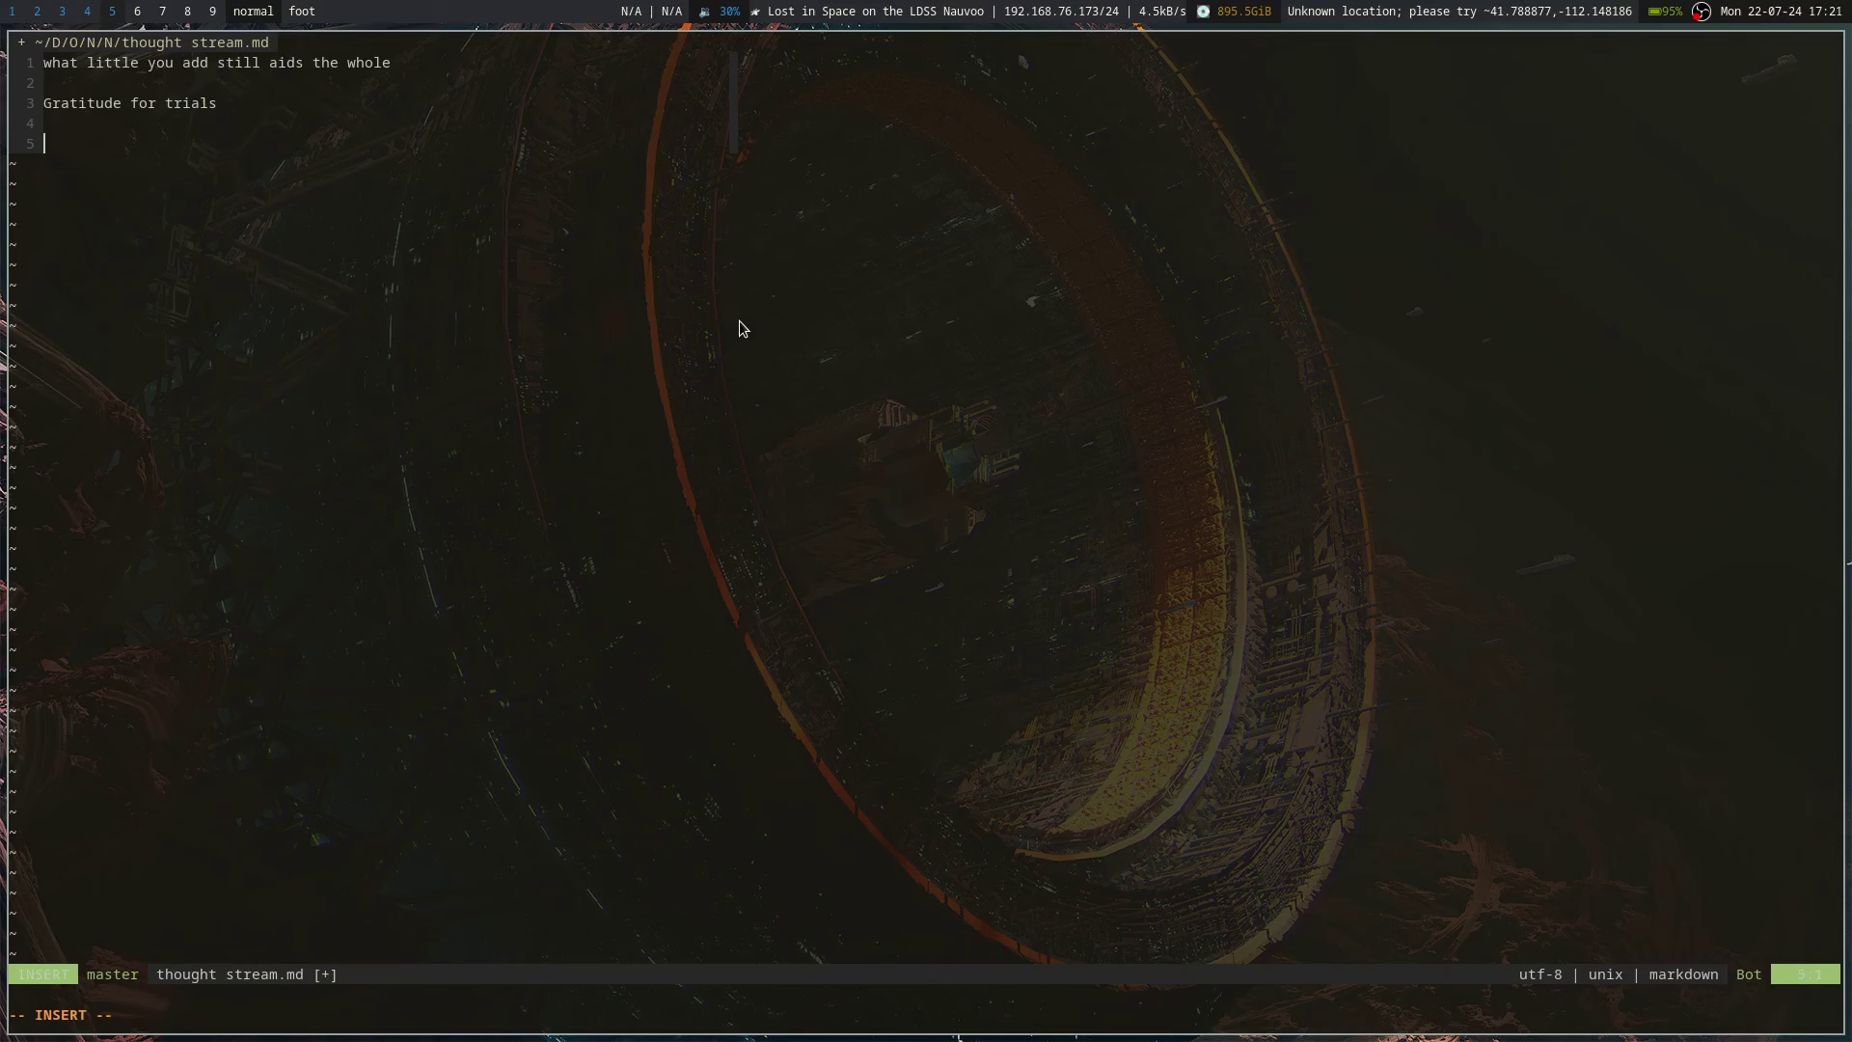
pyautogui.write('This will show up updated when i')
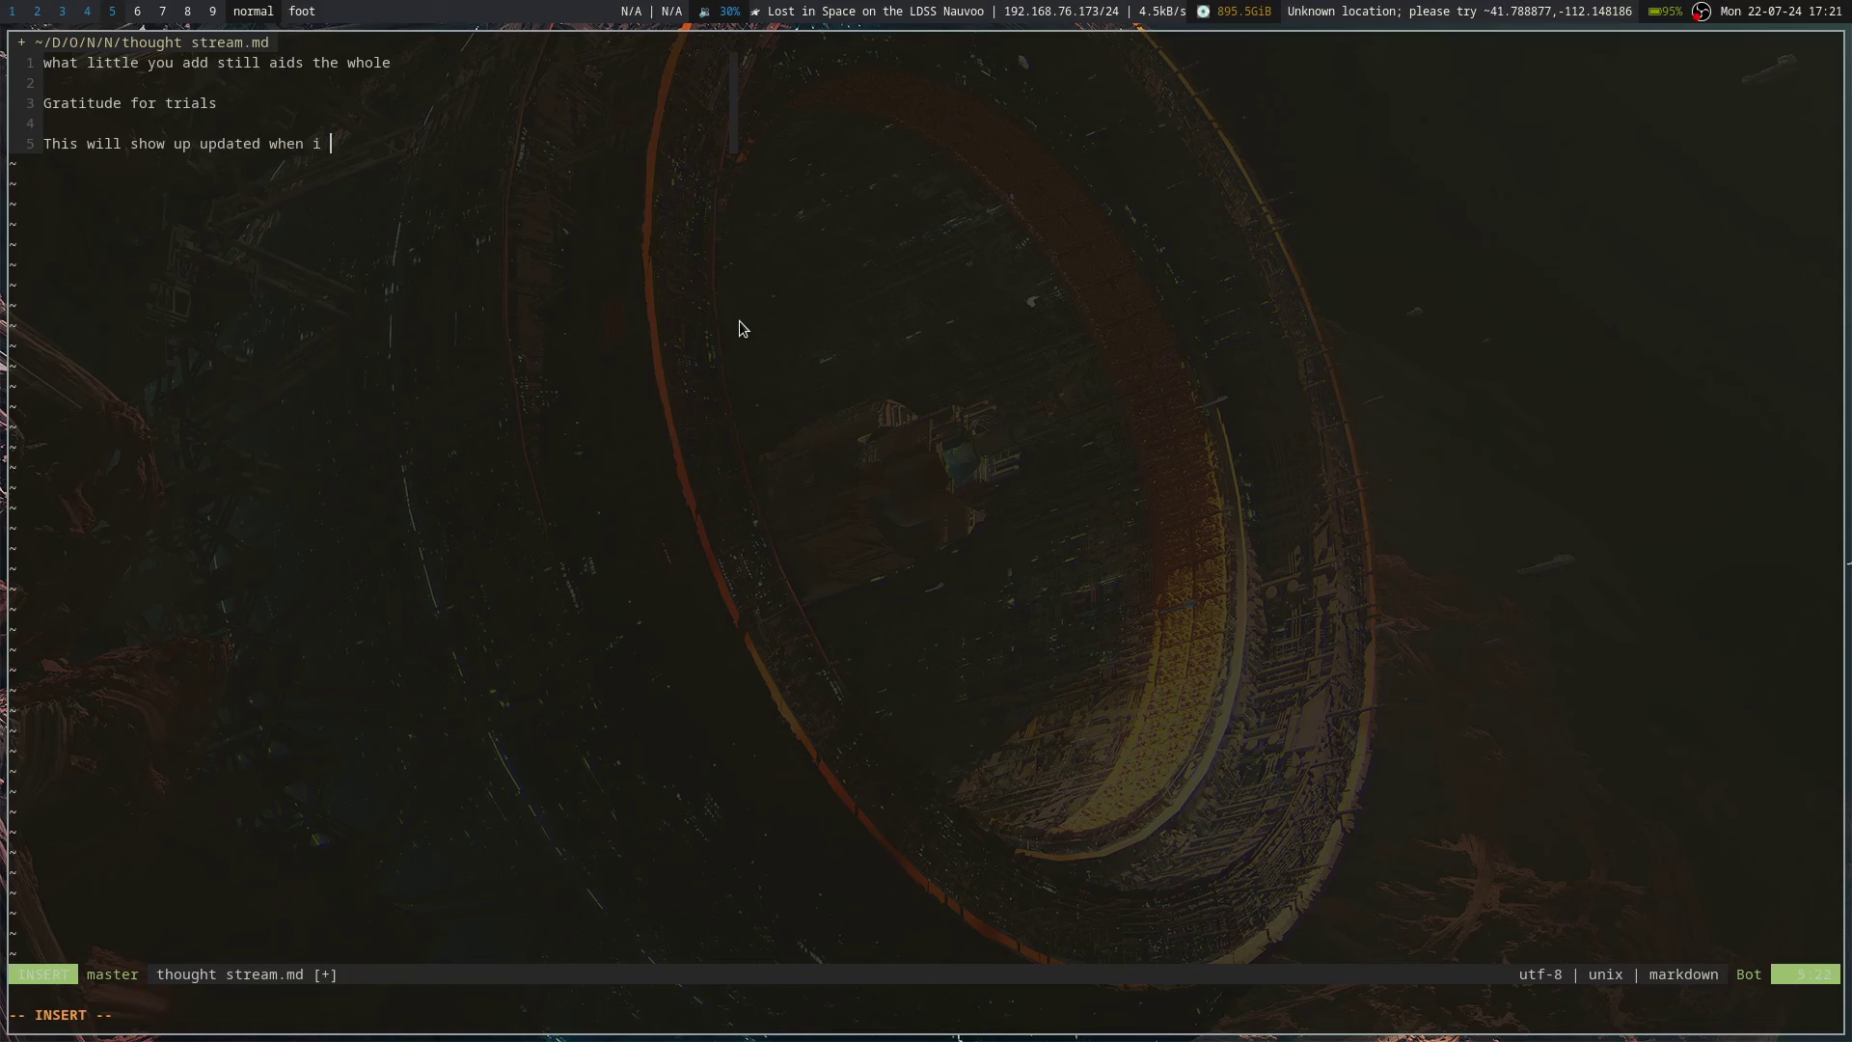
pyautogui.press('BackSpace')
pyautogui.write('i')
pyautogui.press('BackSpace')
pyautogui.press('BackSpace')
pyautogui.write('I write out to the file')
pyautogui.press('Escape')
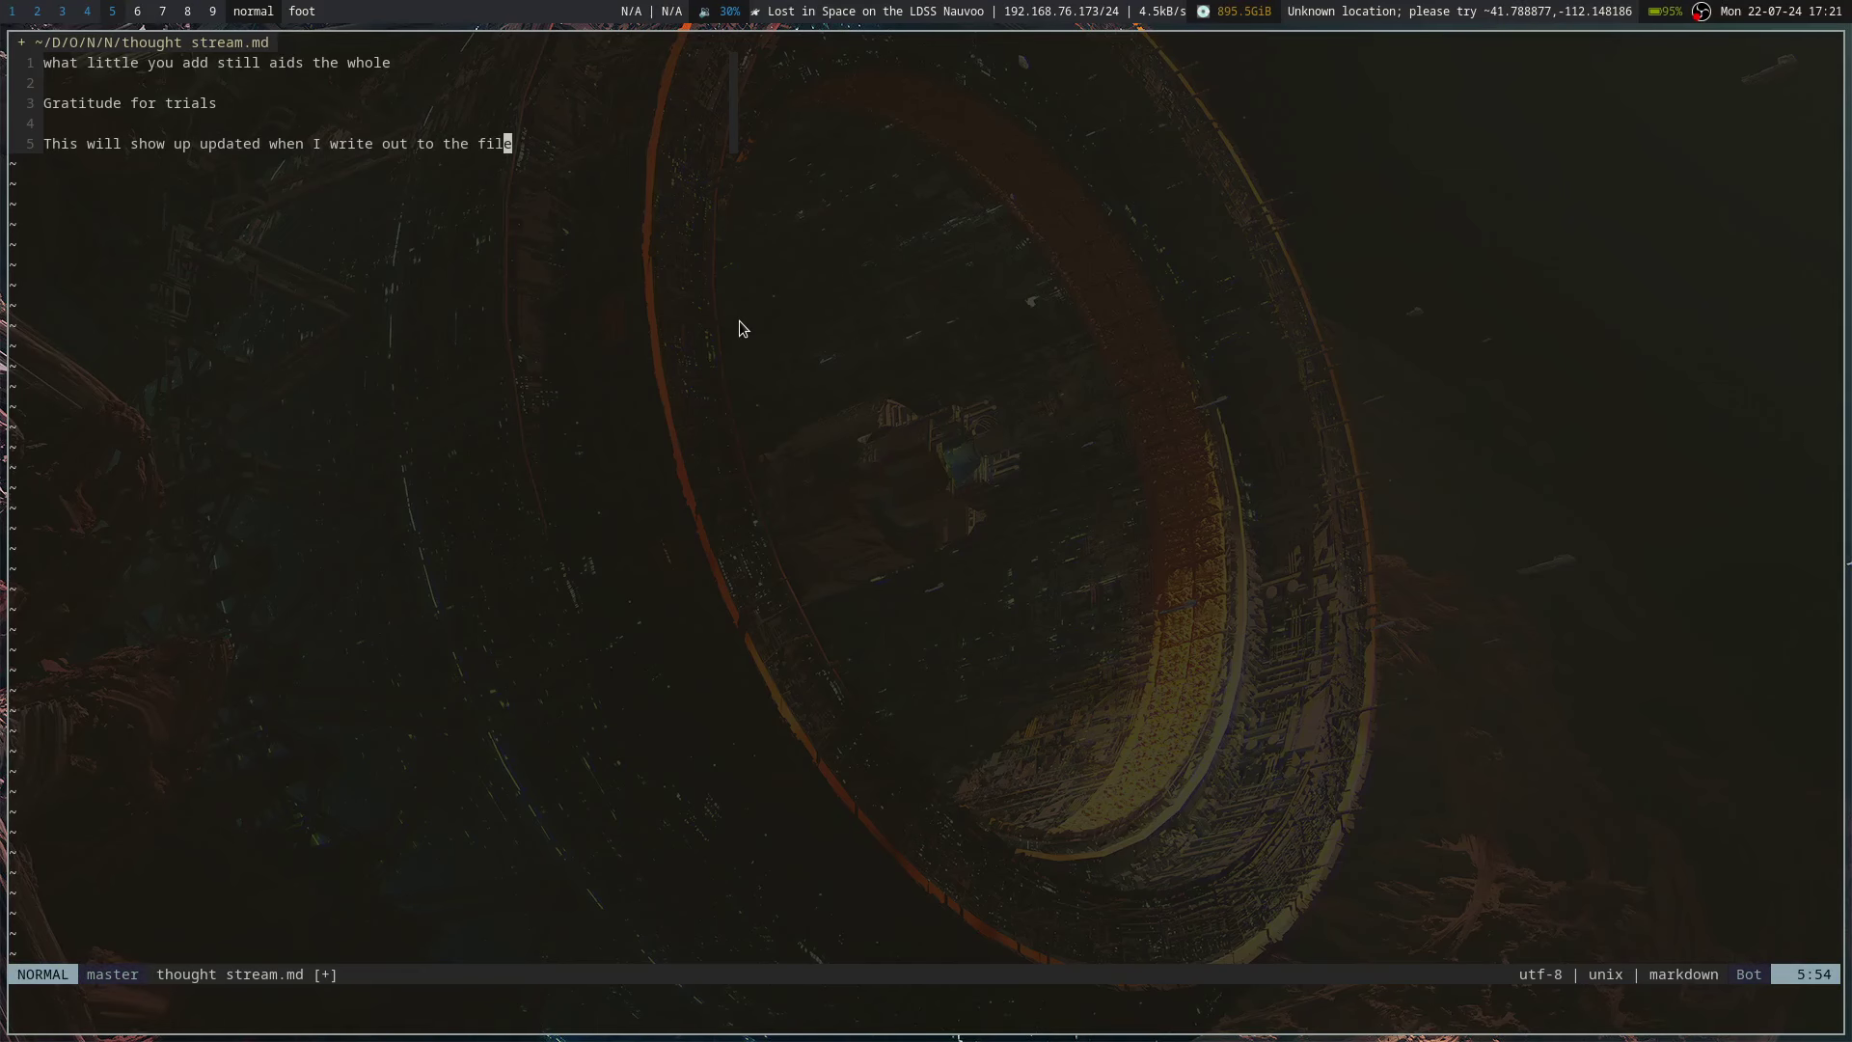
pyautogui.write(':w')
pyautogui.press('Return')
# - Switch to Obsidian, leave the plugin browser and settings, and check the added line in the thought stream note via Quick Links
pyautogui.press('super+3')
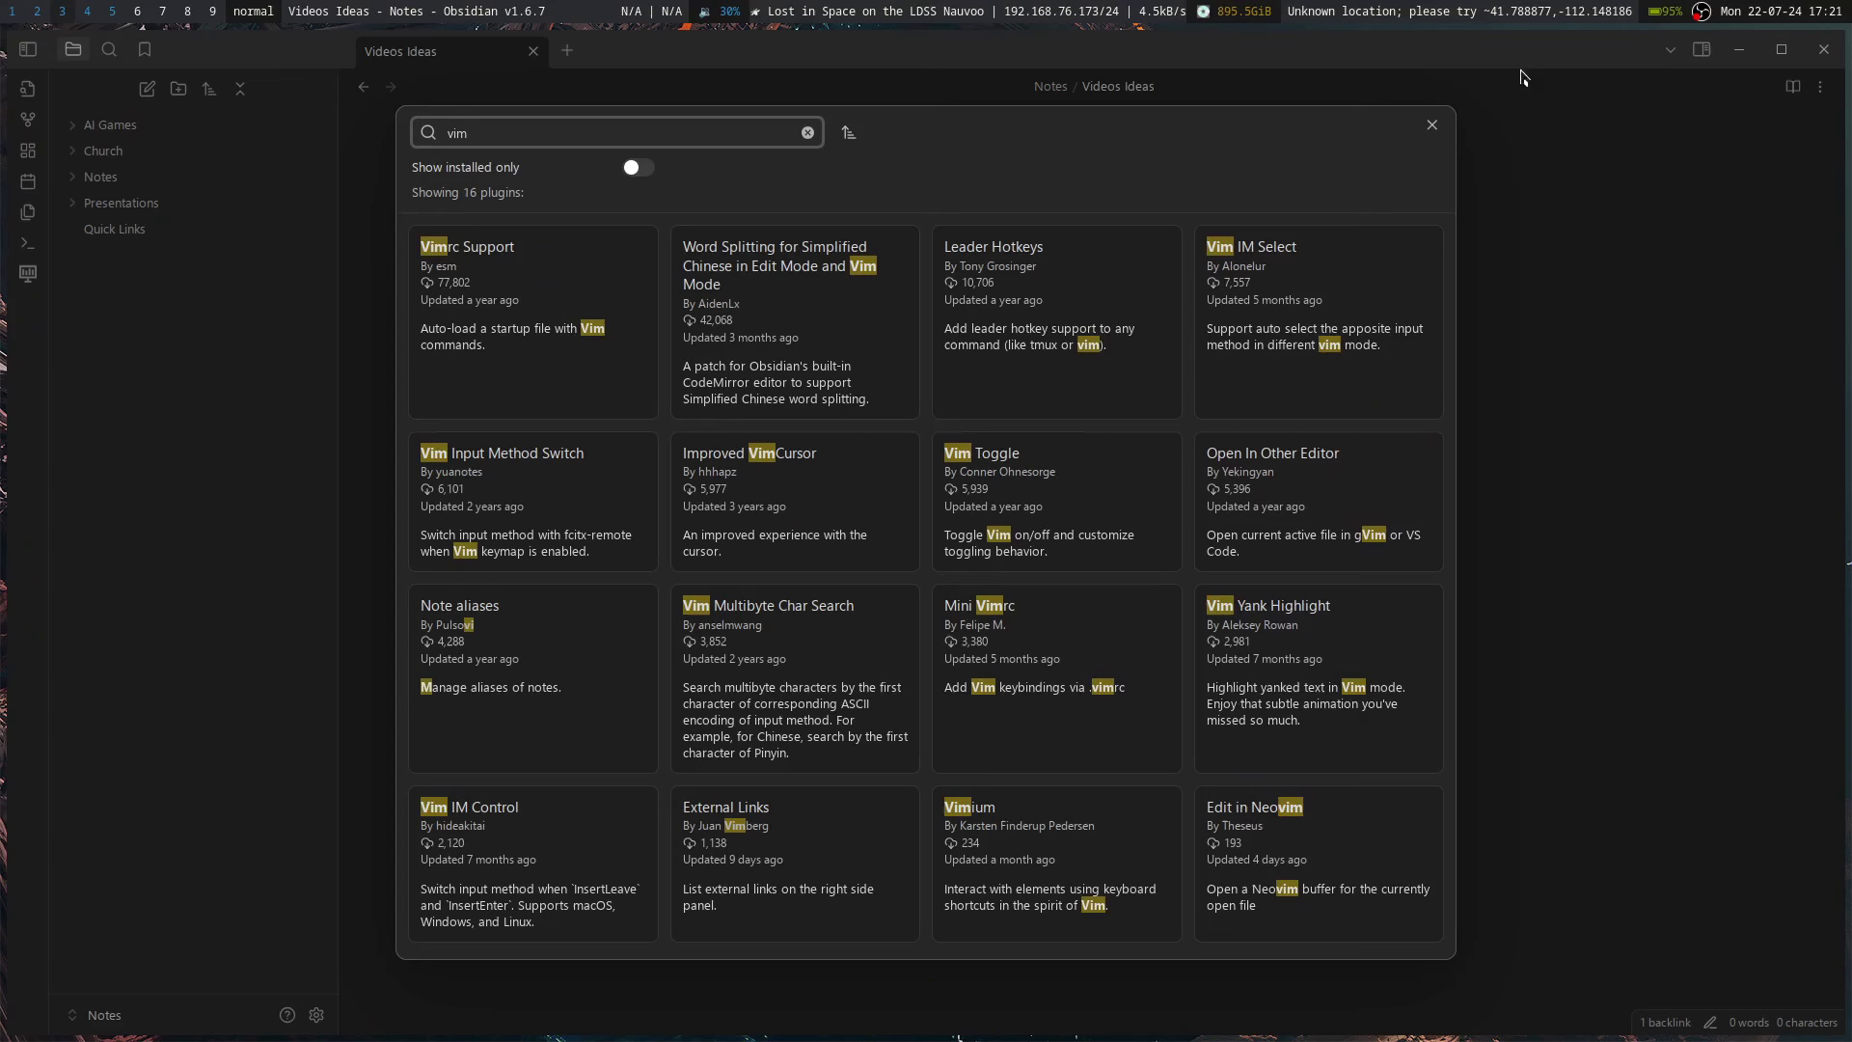
pyautogui.click(1430, 125)
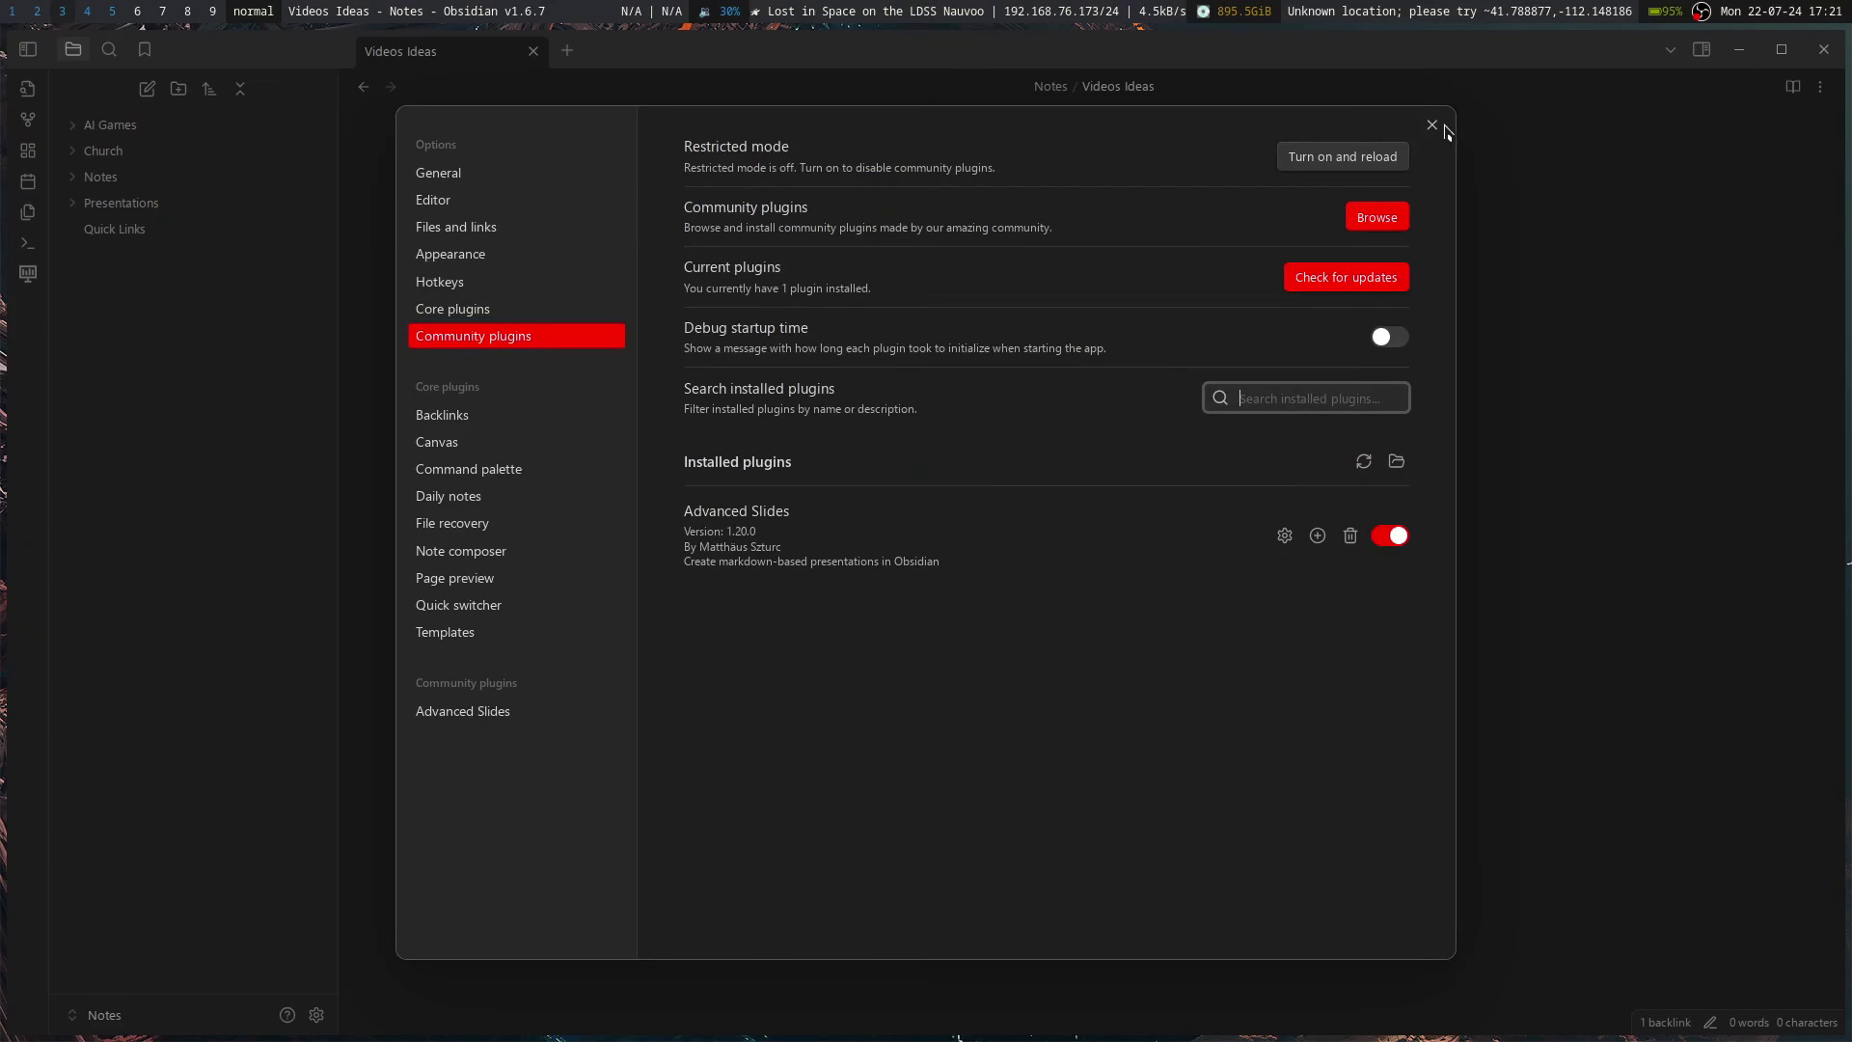
pyautogui.click(1432, 126)
pyautogui.click(111, 229)
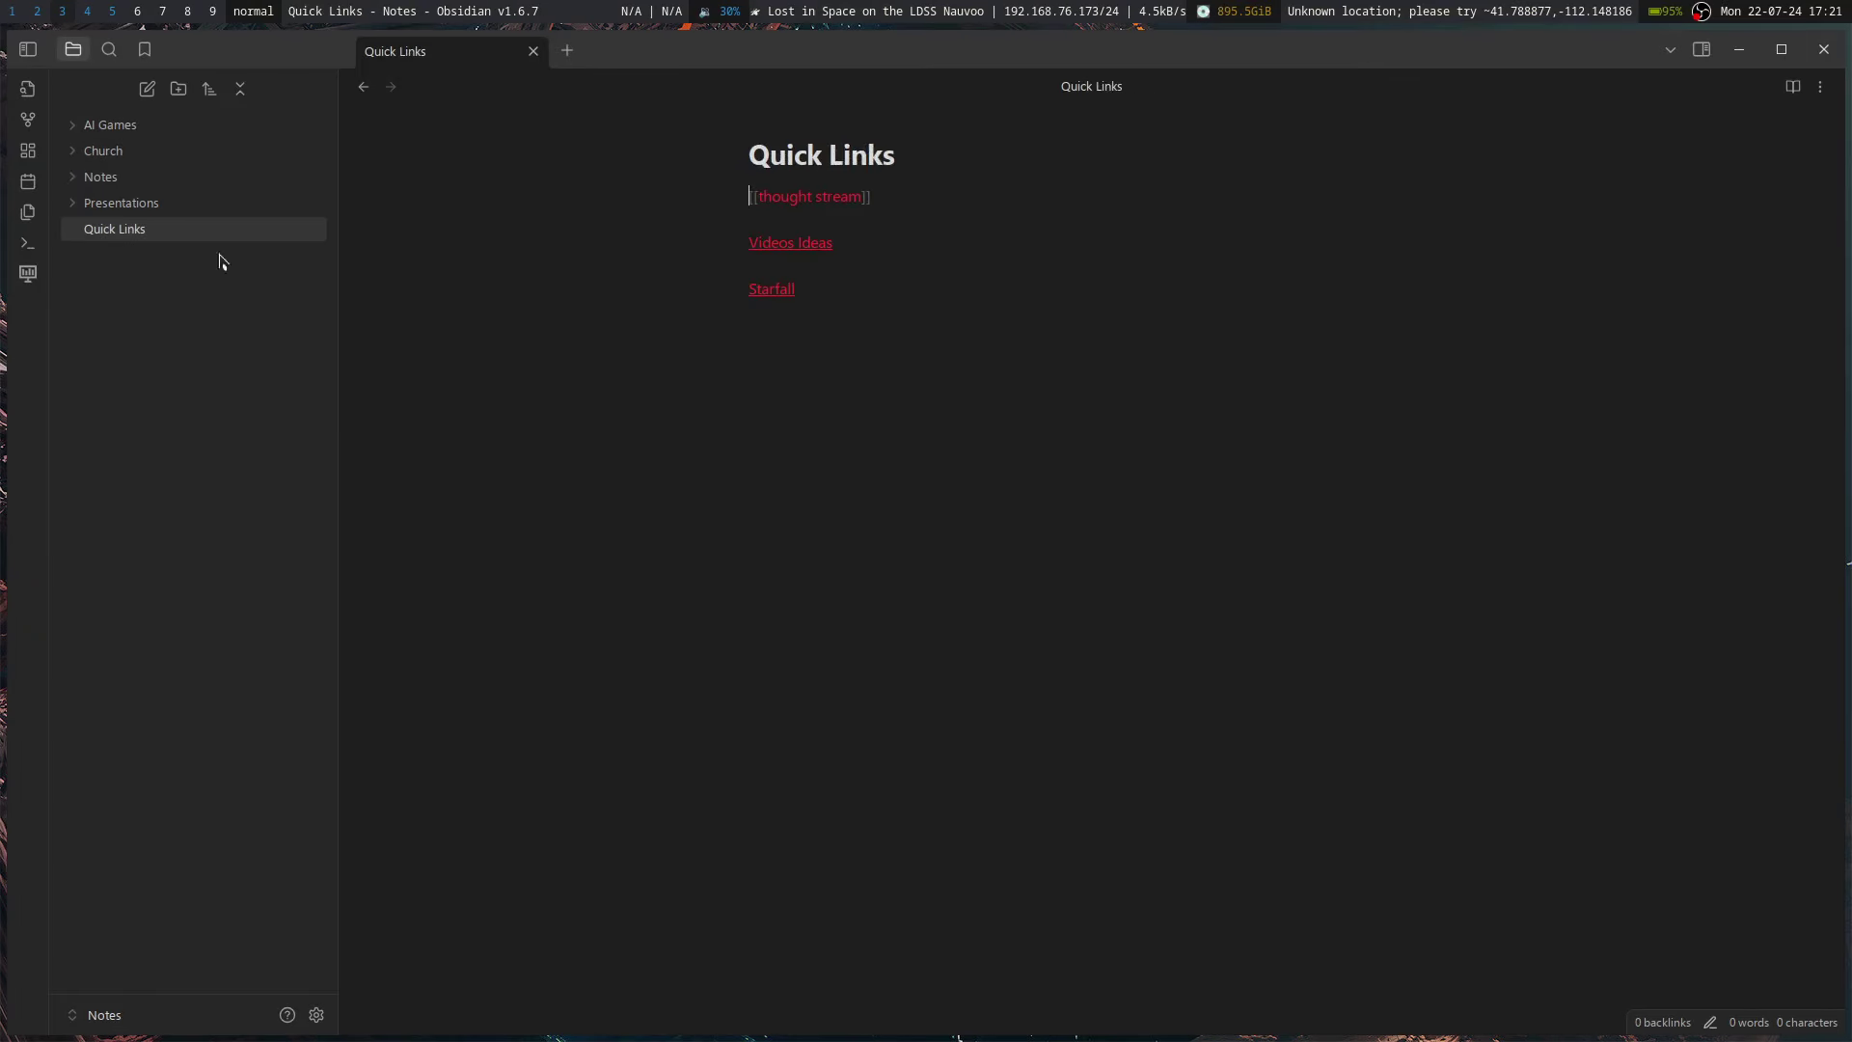
pyautogui.click(830, 196)
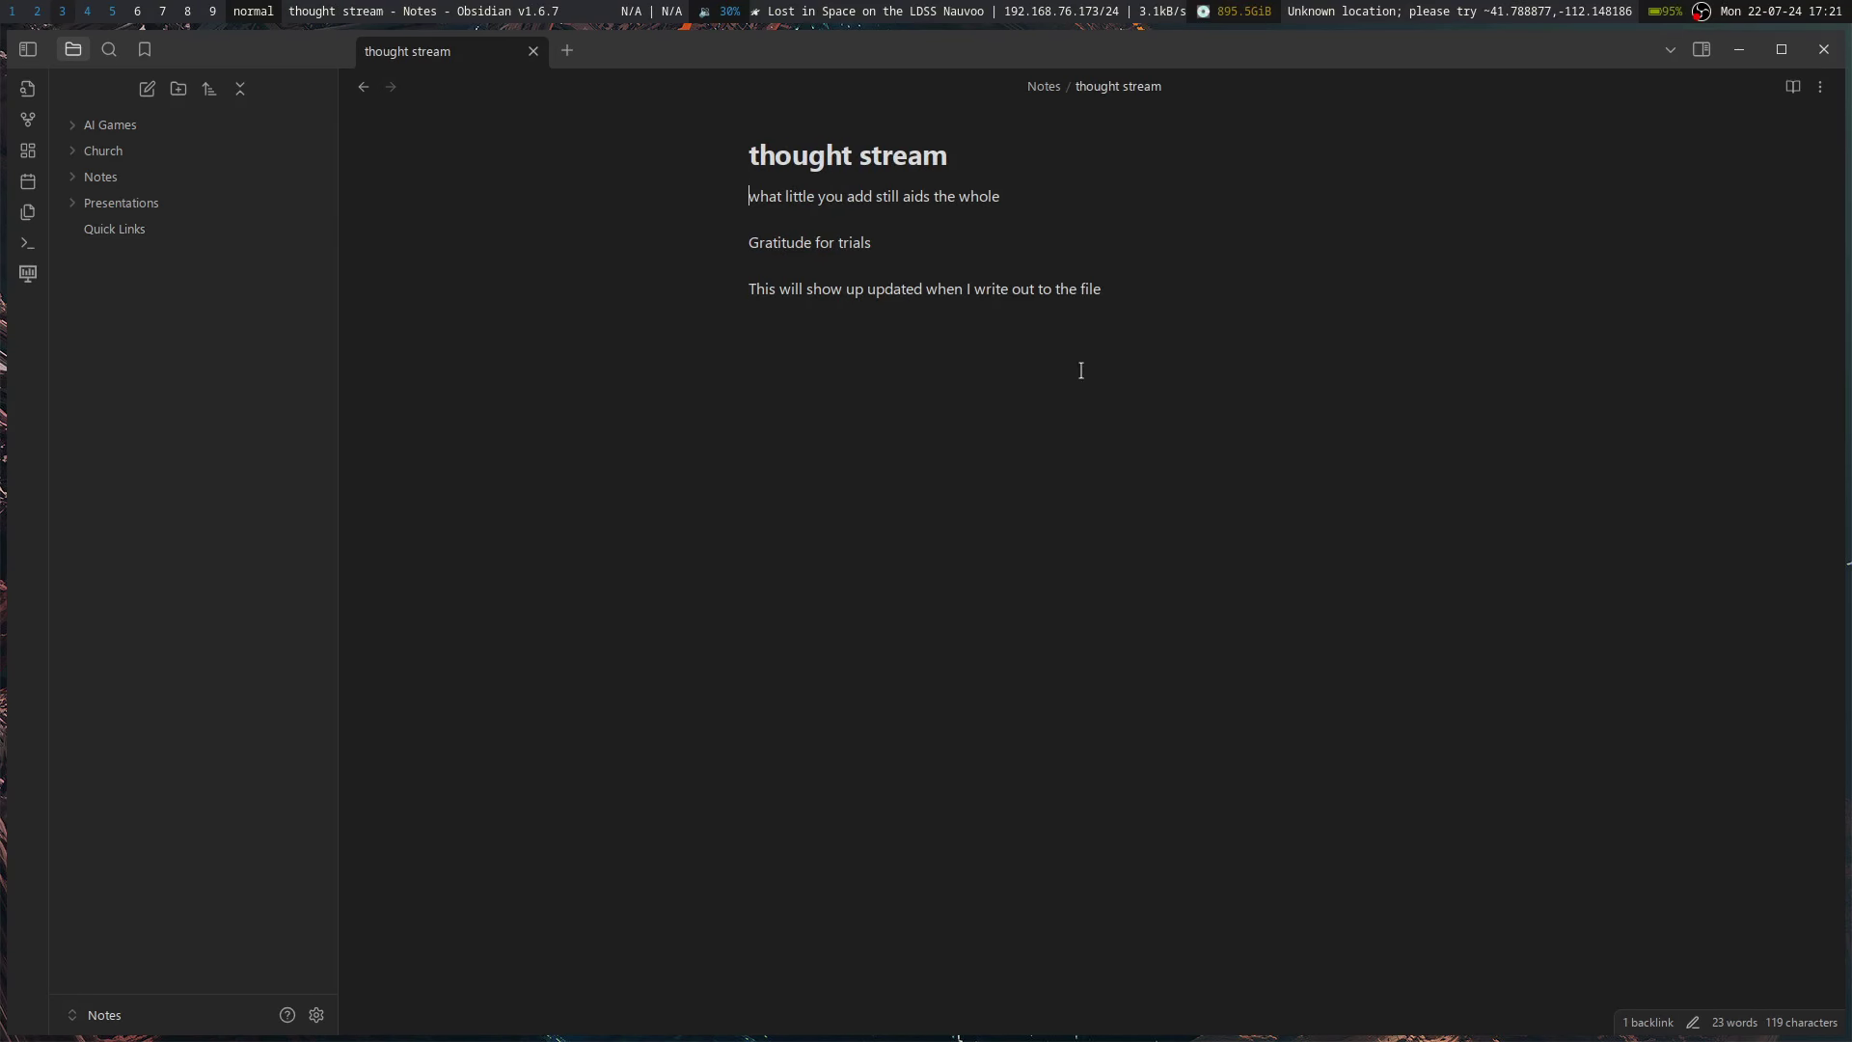
pyautogui.moveTo(1148, 293); pyautogui.dragTo(732, 302)
pyautogui.click(946, 425)
# - Return to the terminal and quit Neovim to get back to the file manager
pyautogui.press('super+5')
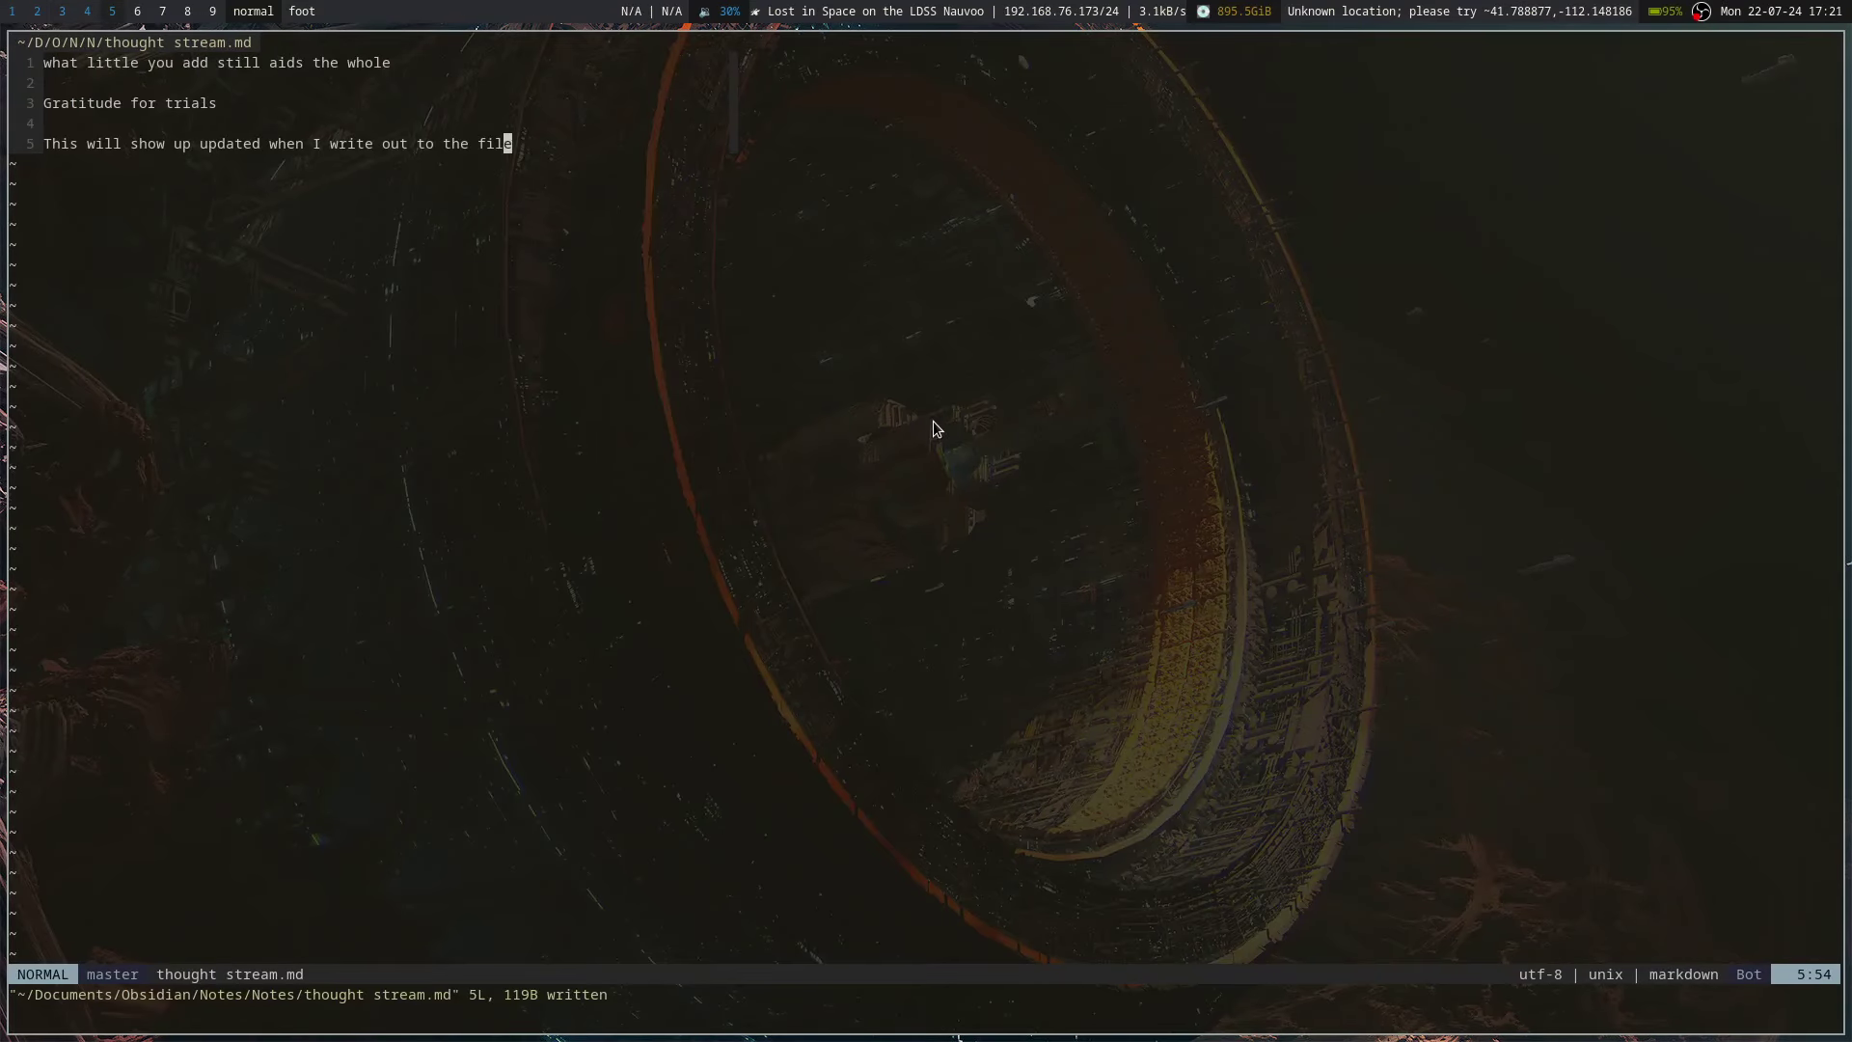
pyautogui.write(':q')
pyautogui.press('Return')
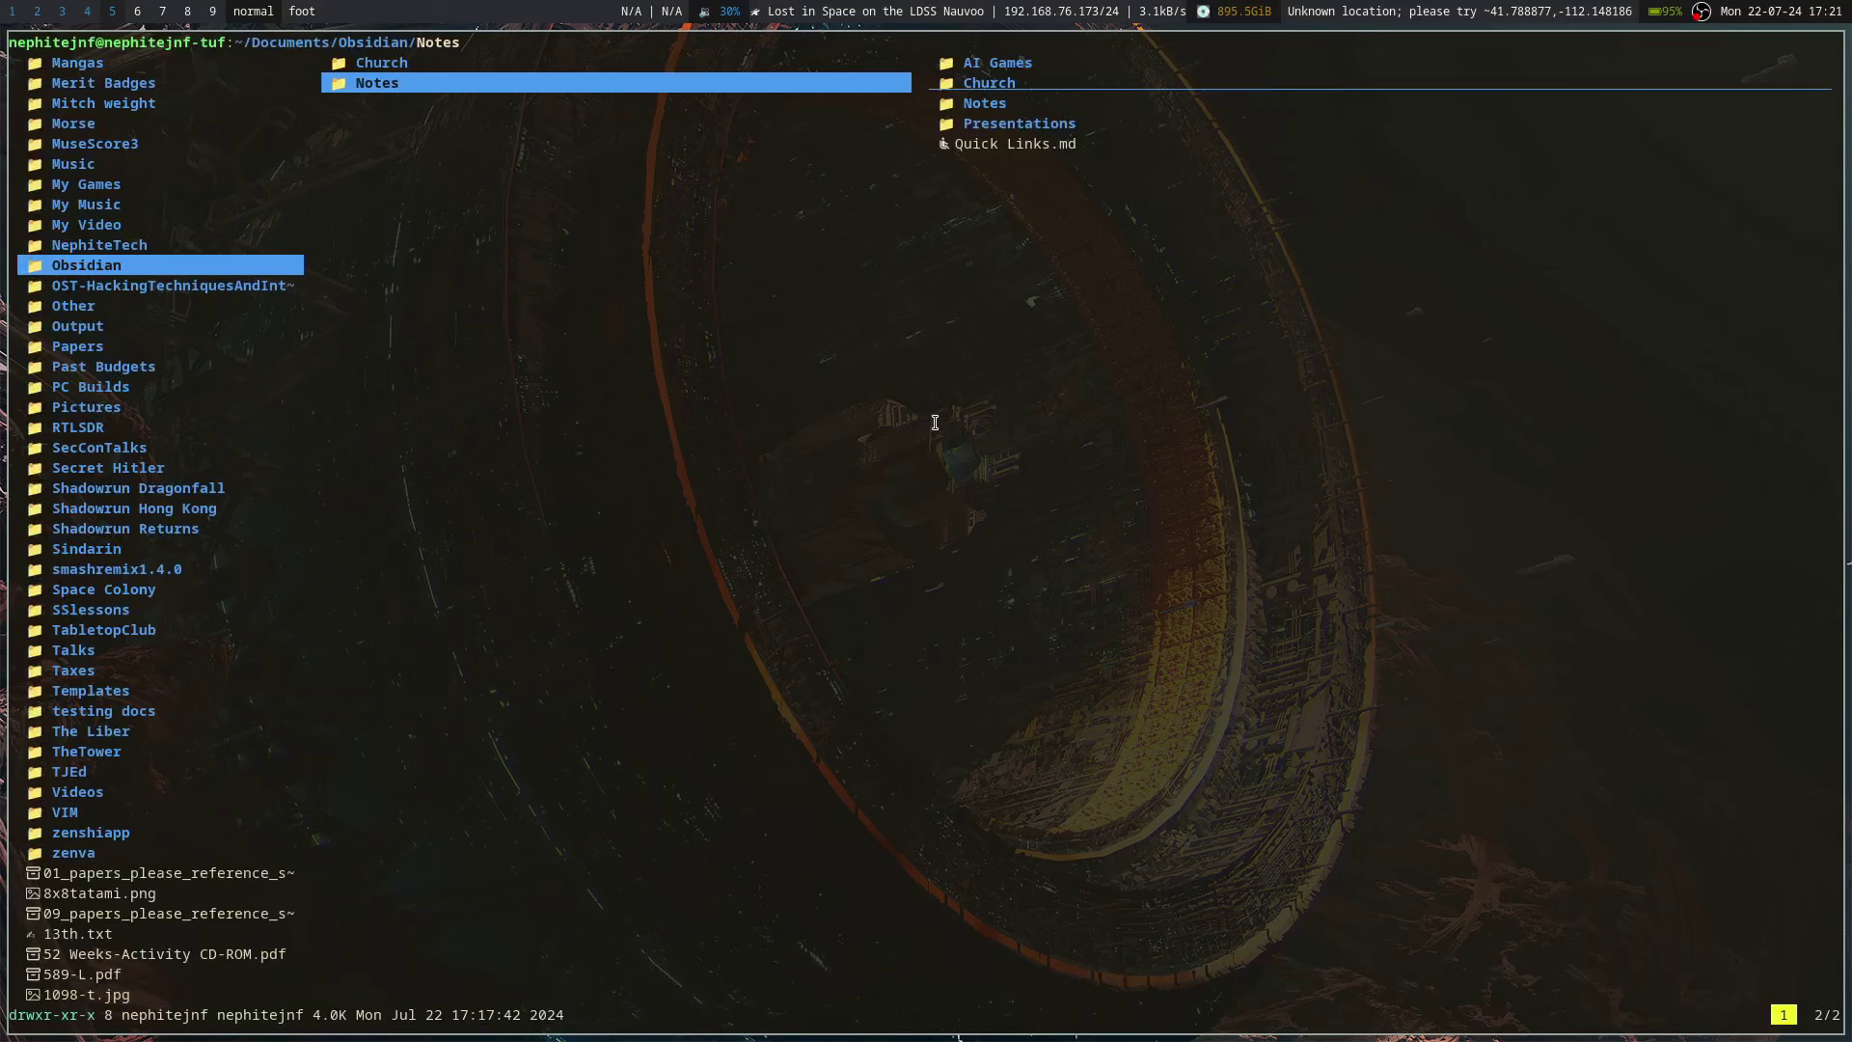
# - Browse the vault's Presentations and Notes folders and preview the contents of Untitled.canvas
pyautogui.press('l')
pyautogui.press('j')
pyautogui.press('j')
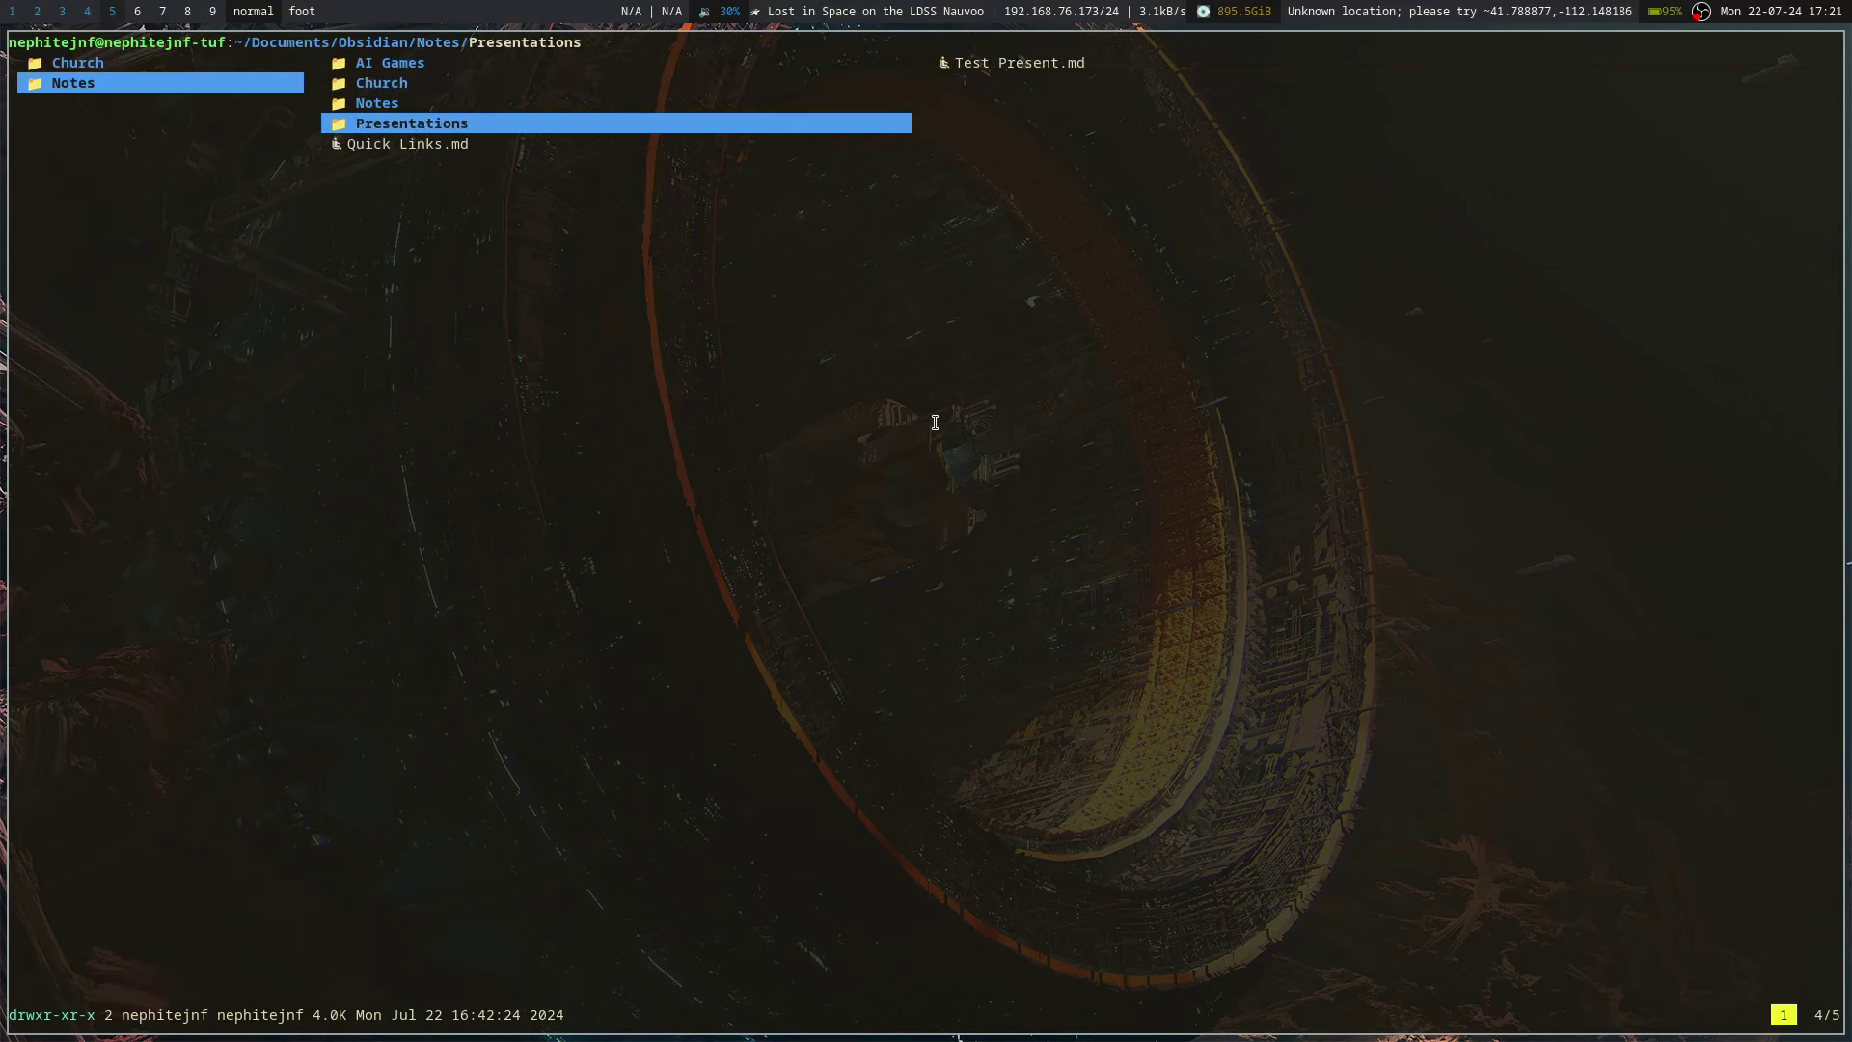
pyautogui.press('k')
pyautogui.press('l')
pyautogui.press('j')
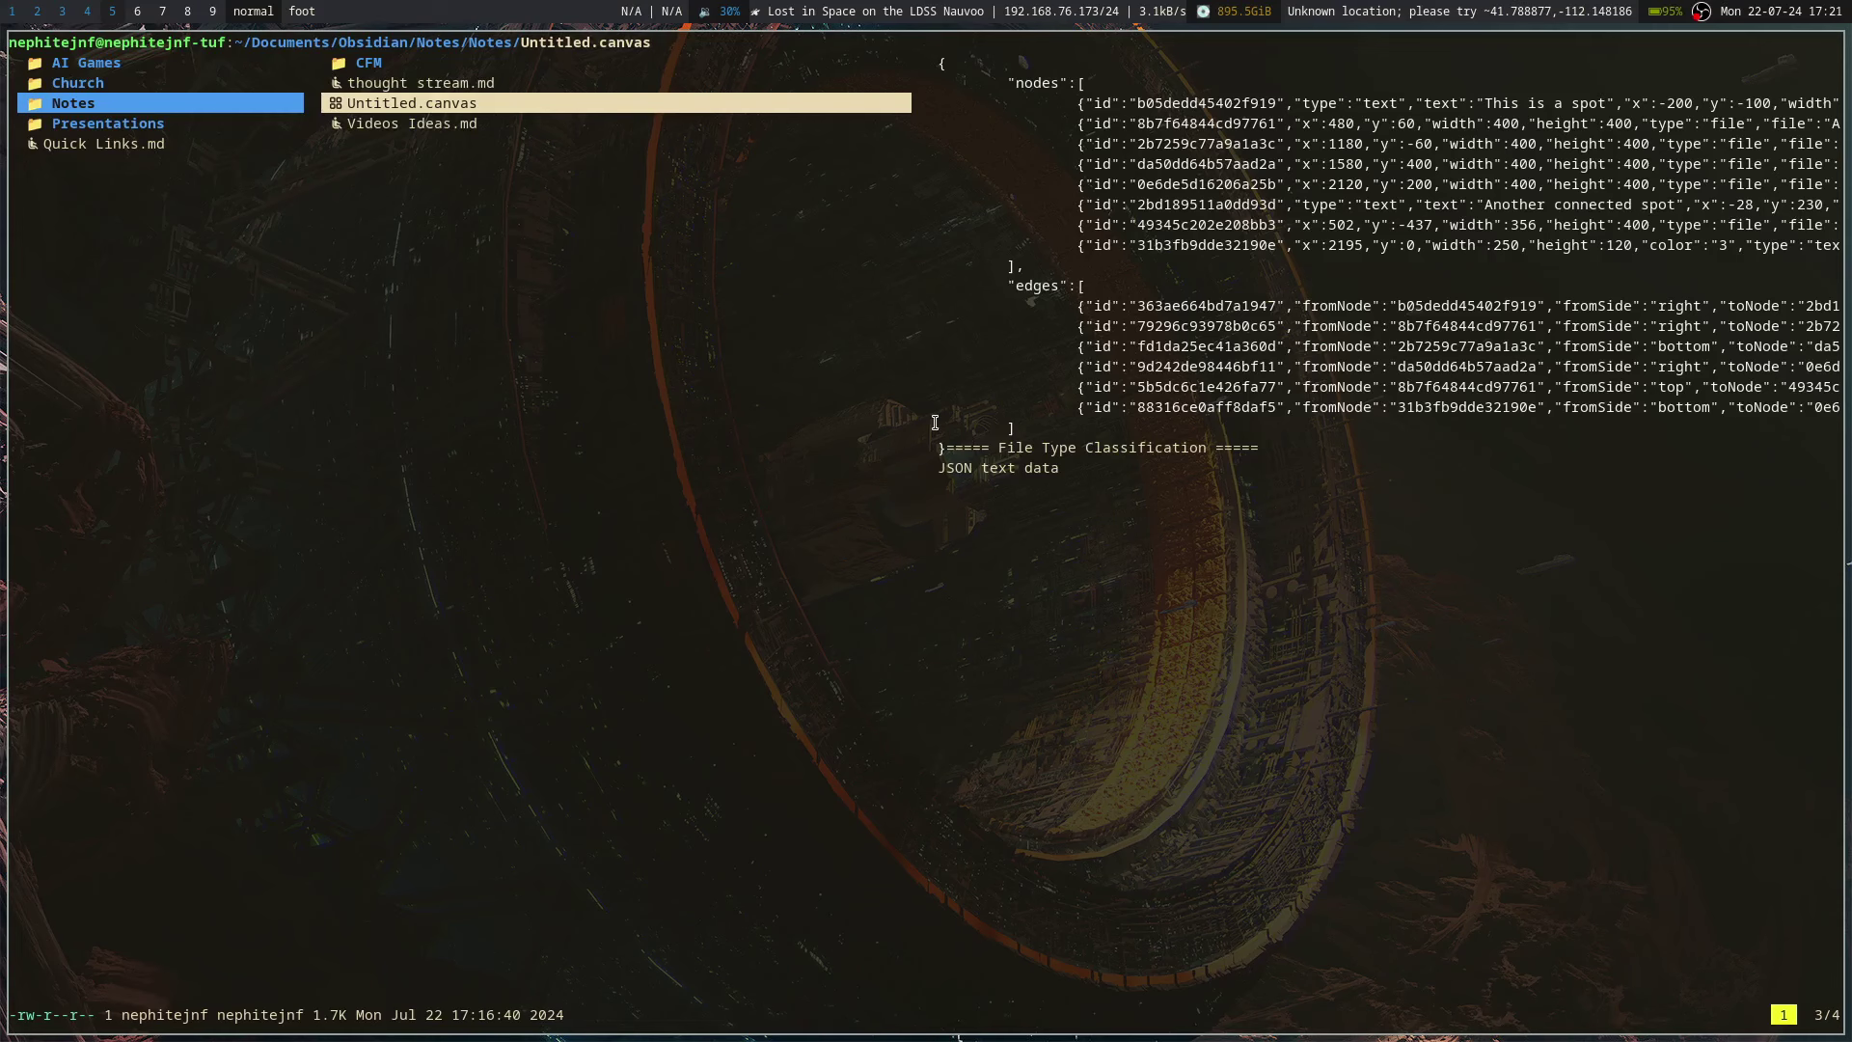
pyautogui.press('k')
pyautogui.press('k')
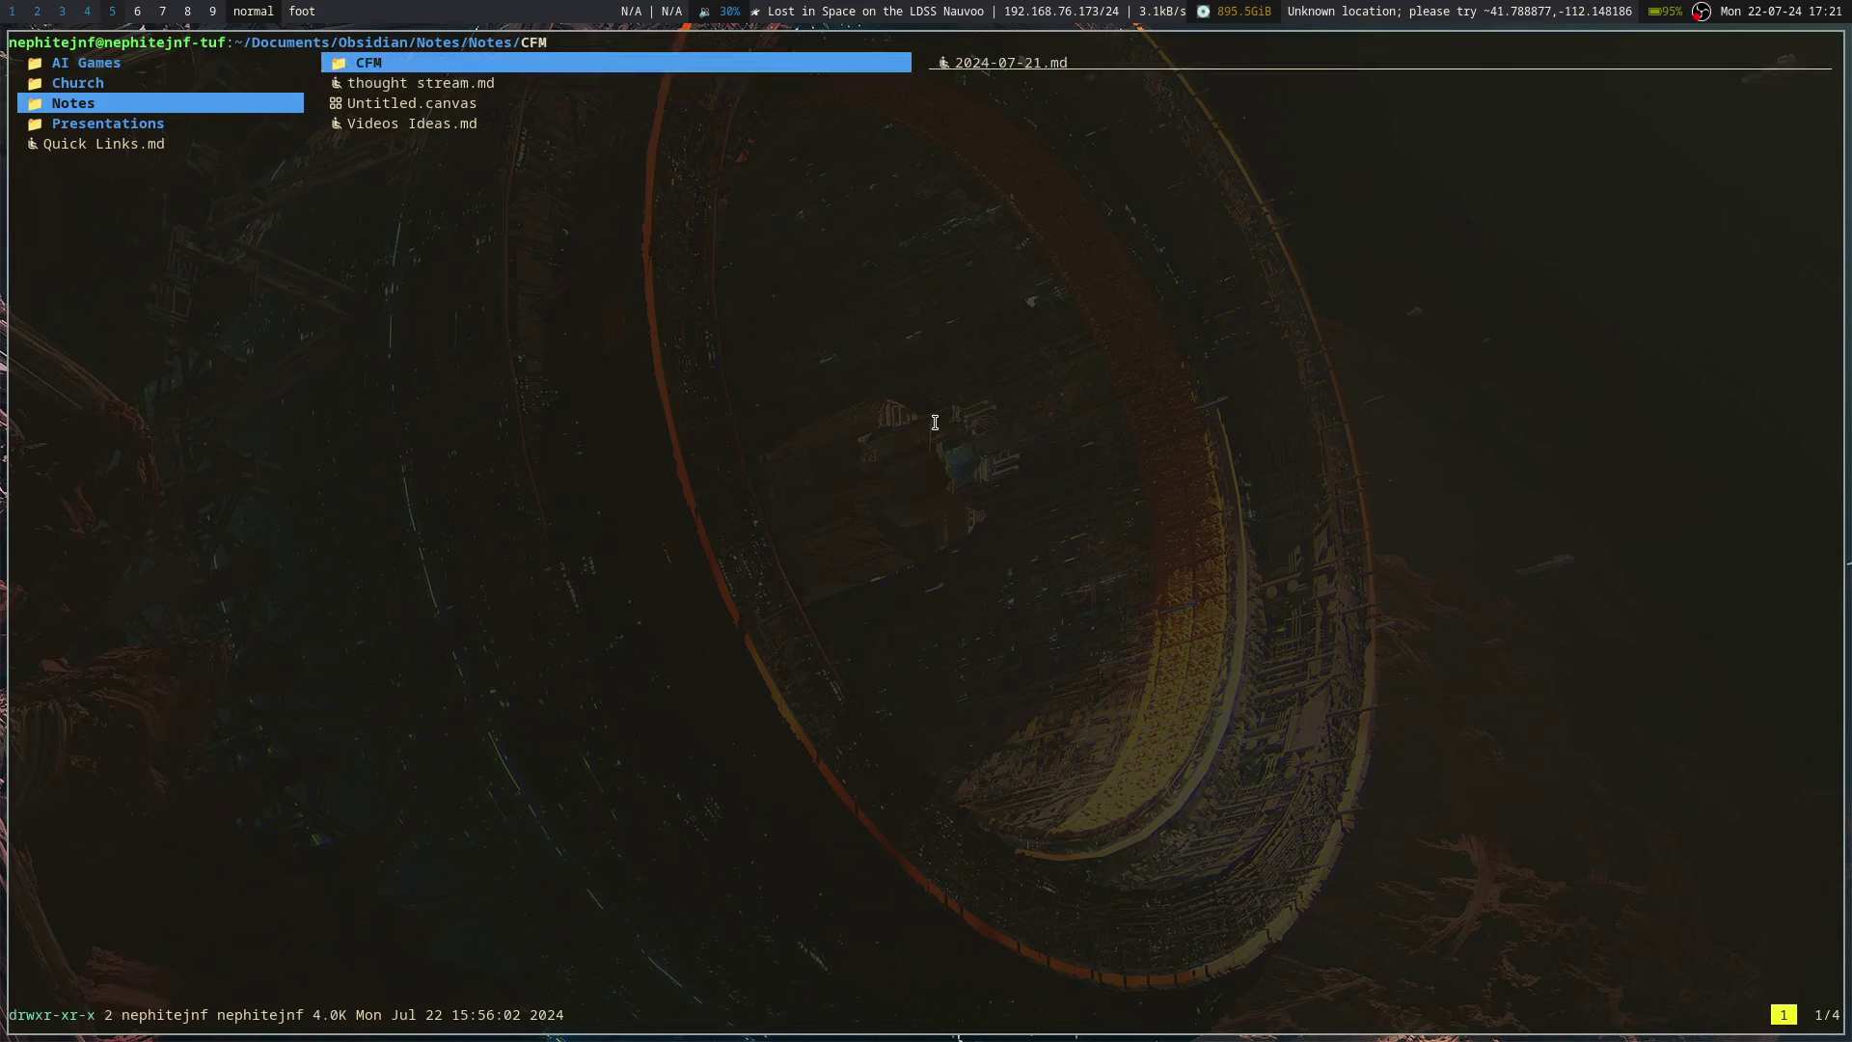
# - View the note "2024-05-19 Sun.md" from the Church folder in Neovim and close it
pyautogui.press('h')
pyautogui.press('k')
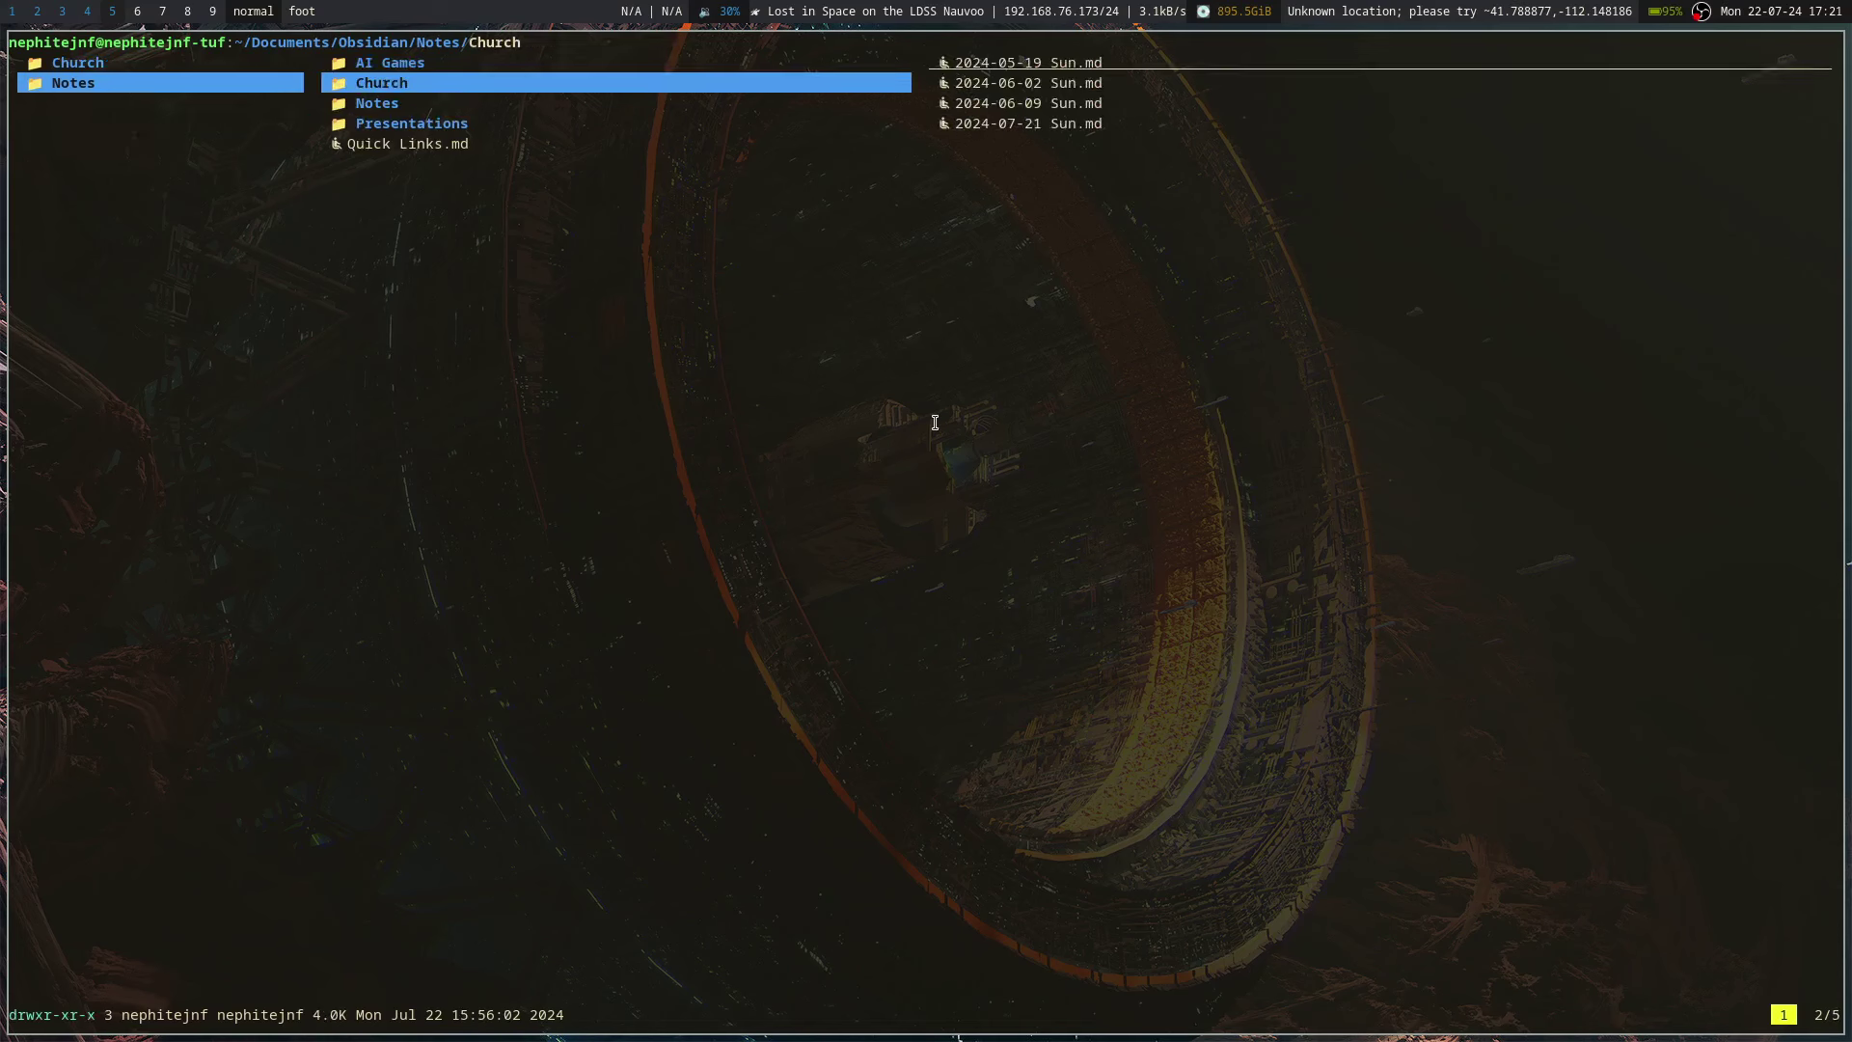
pyautogui.press('l')
pyautogui.press('j')
pyautogui.press('k')
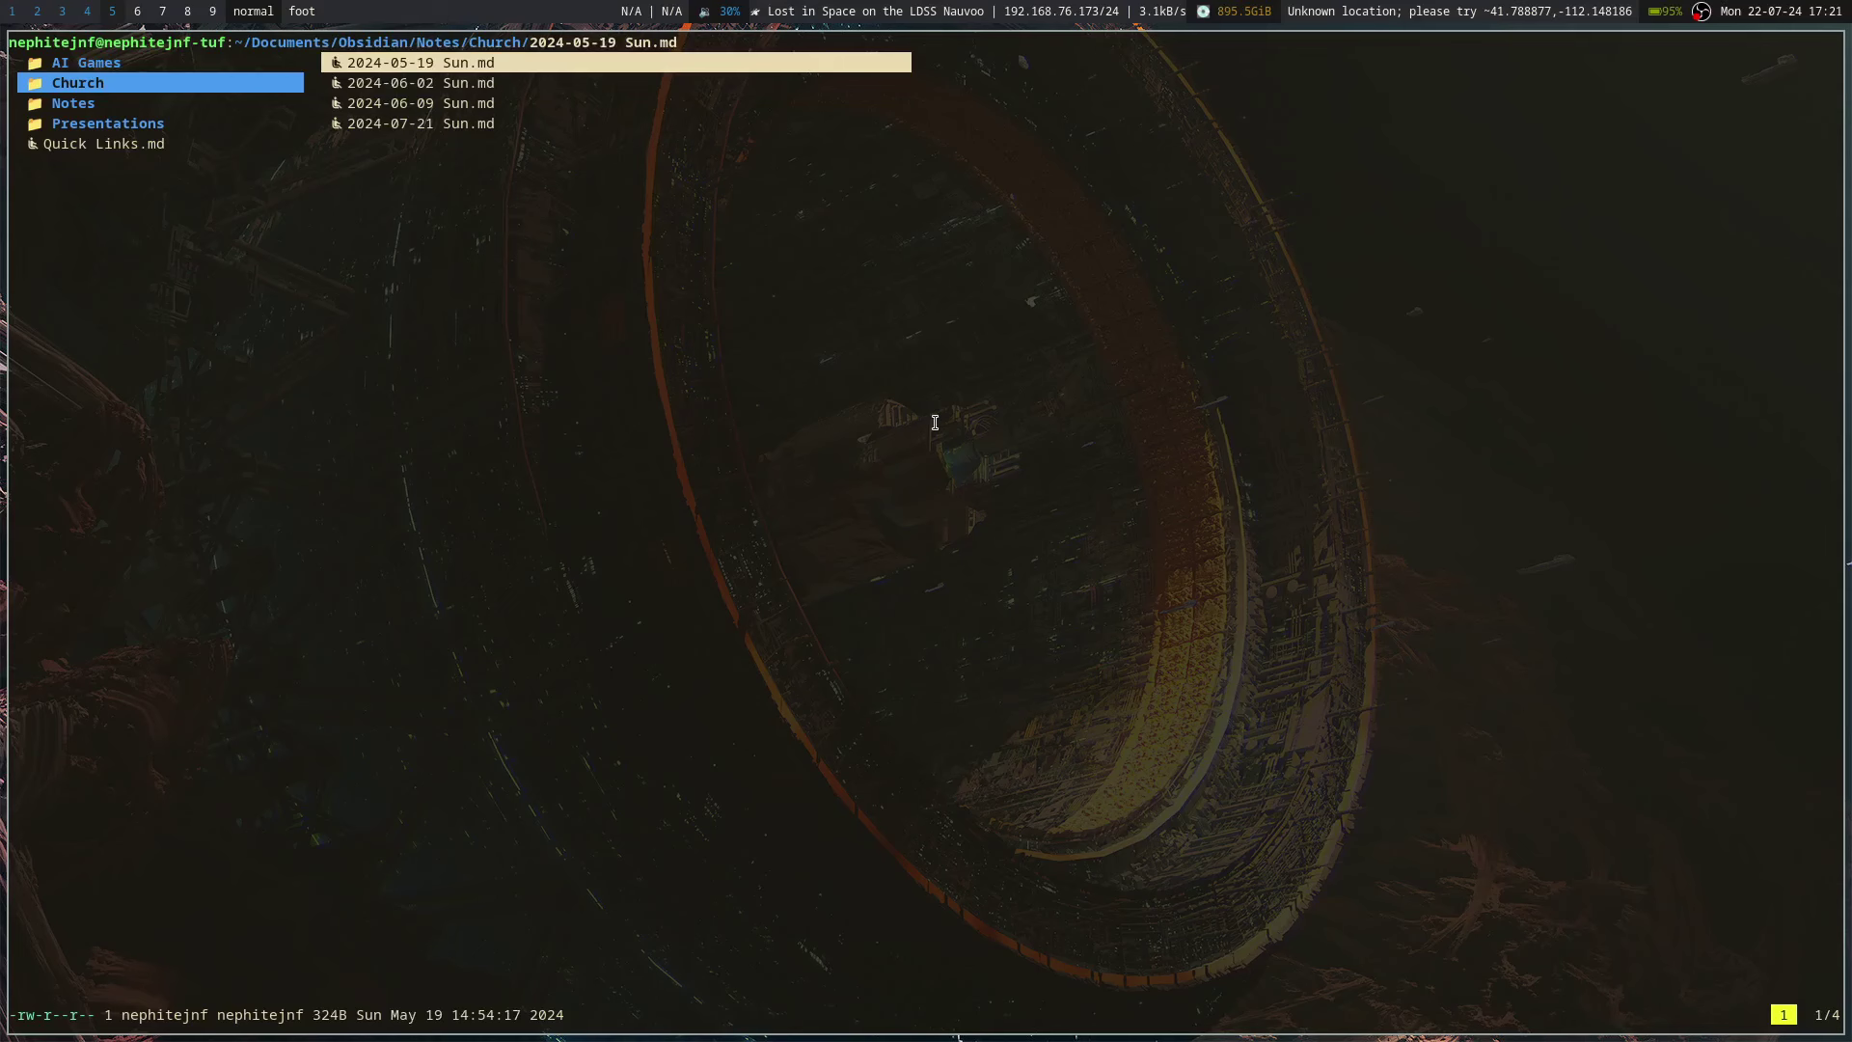
pyautogui.press('l')
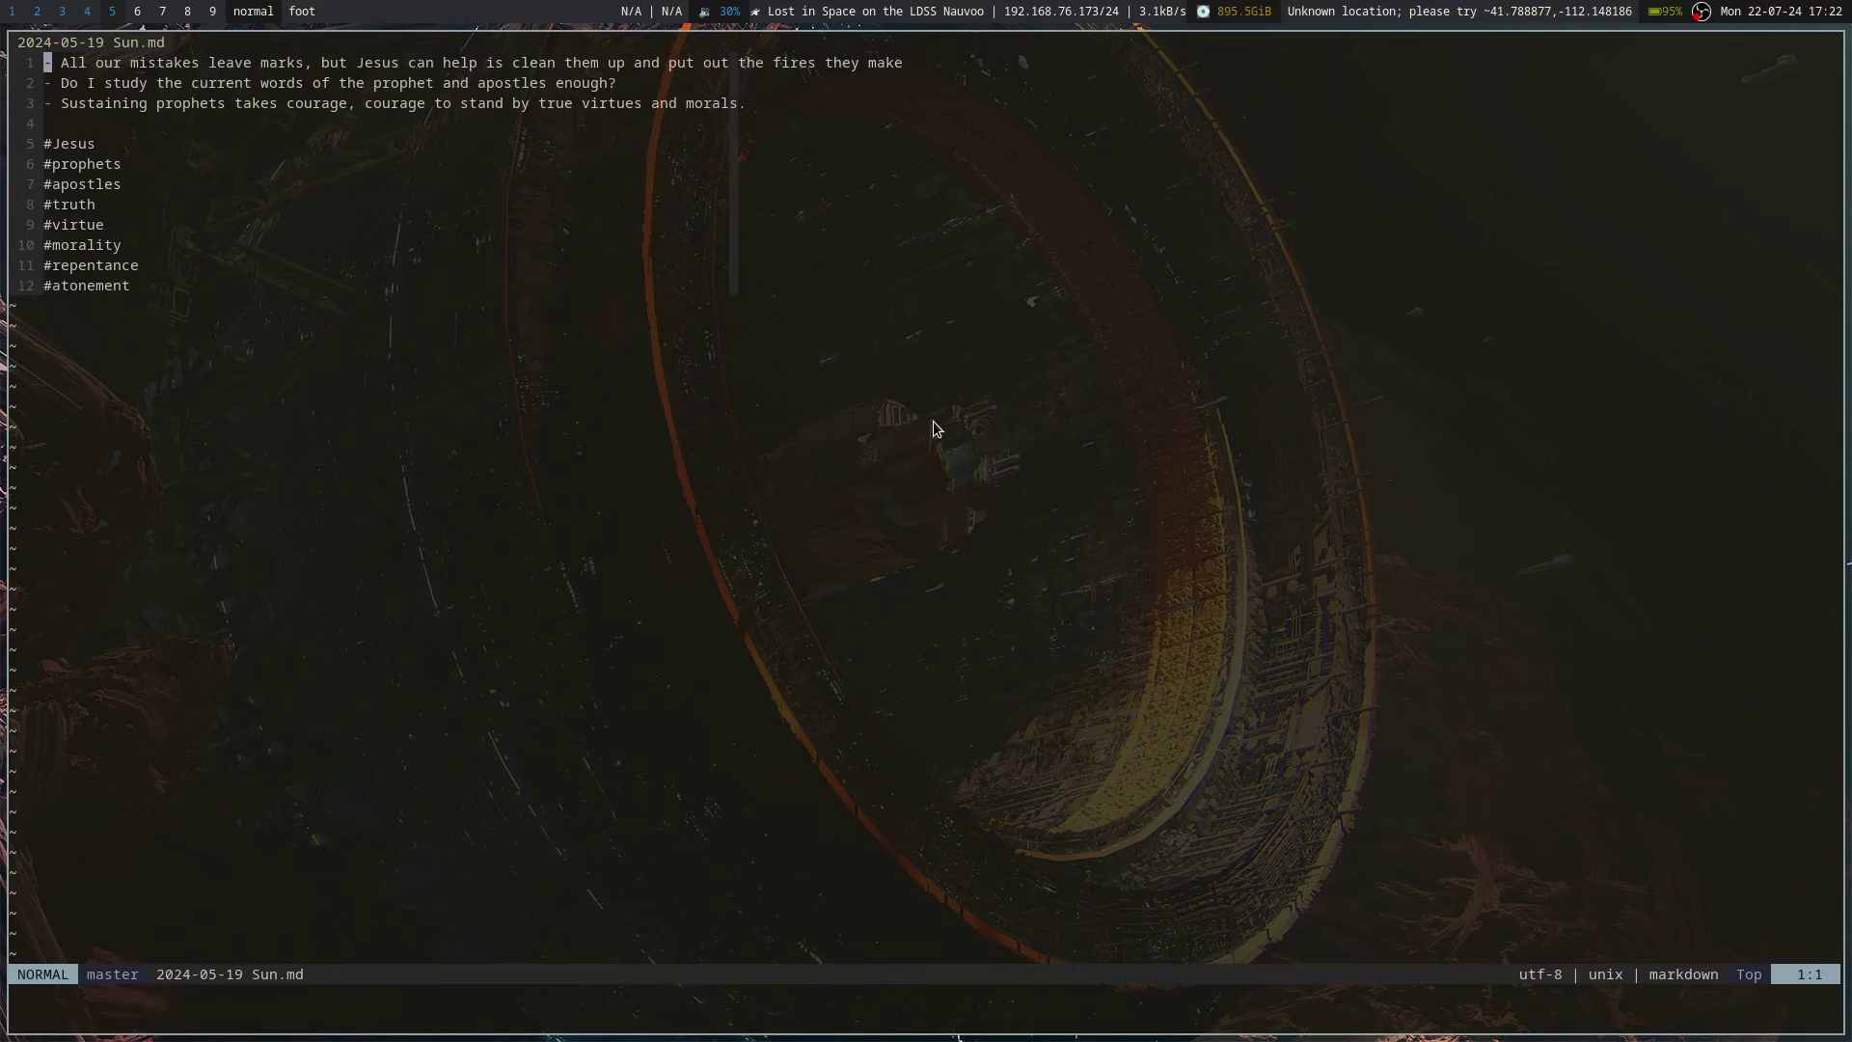
pyautogui.write(':q')
pyautogui.press('Return')
# - Show the contents of the vault's AI Games folder in the file manager
pyautogui.press('h')
pyautogui.press('k')
pyautogui.press('l')
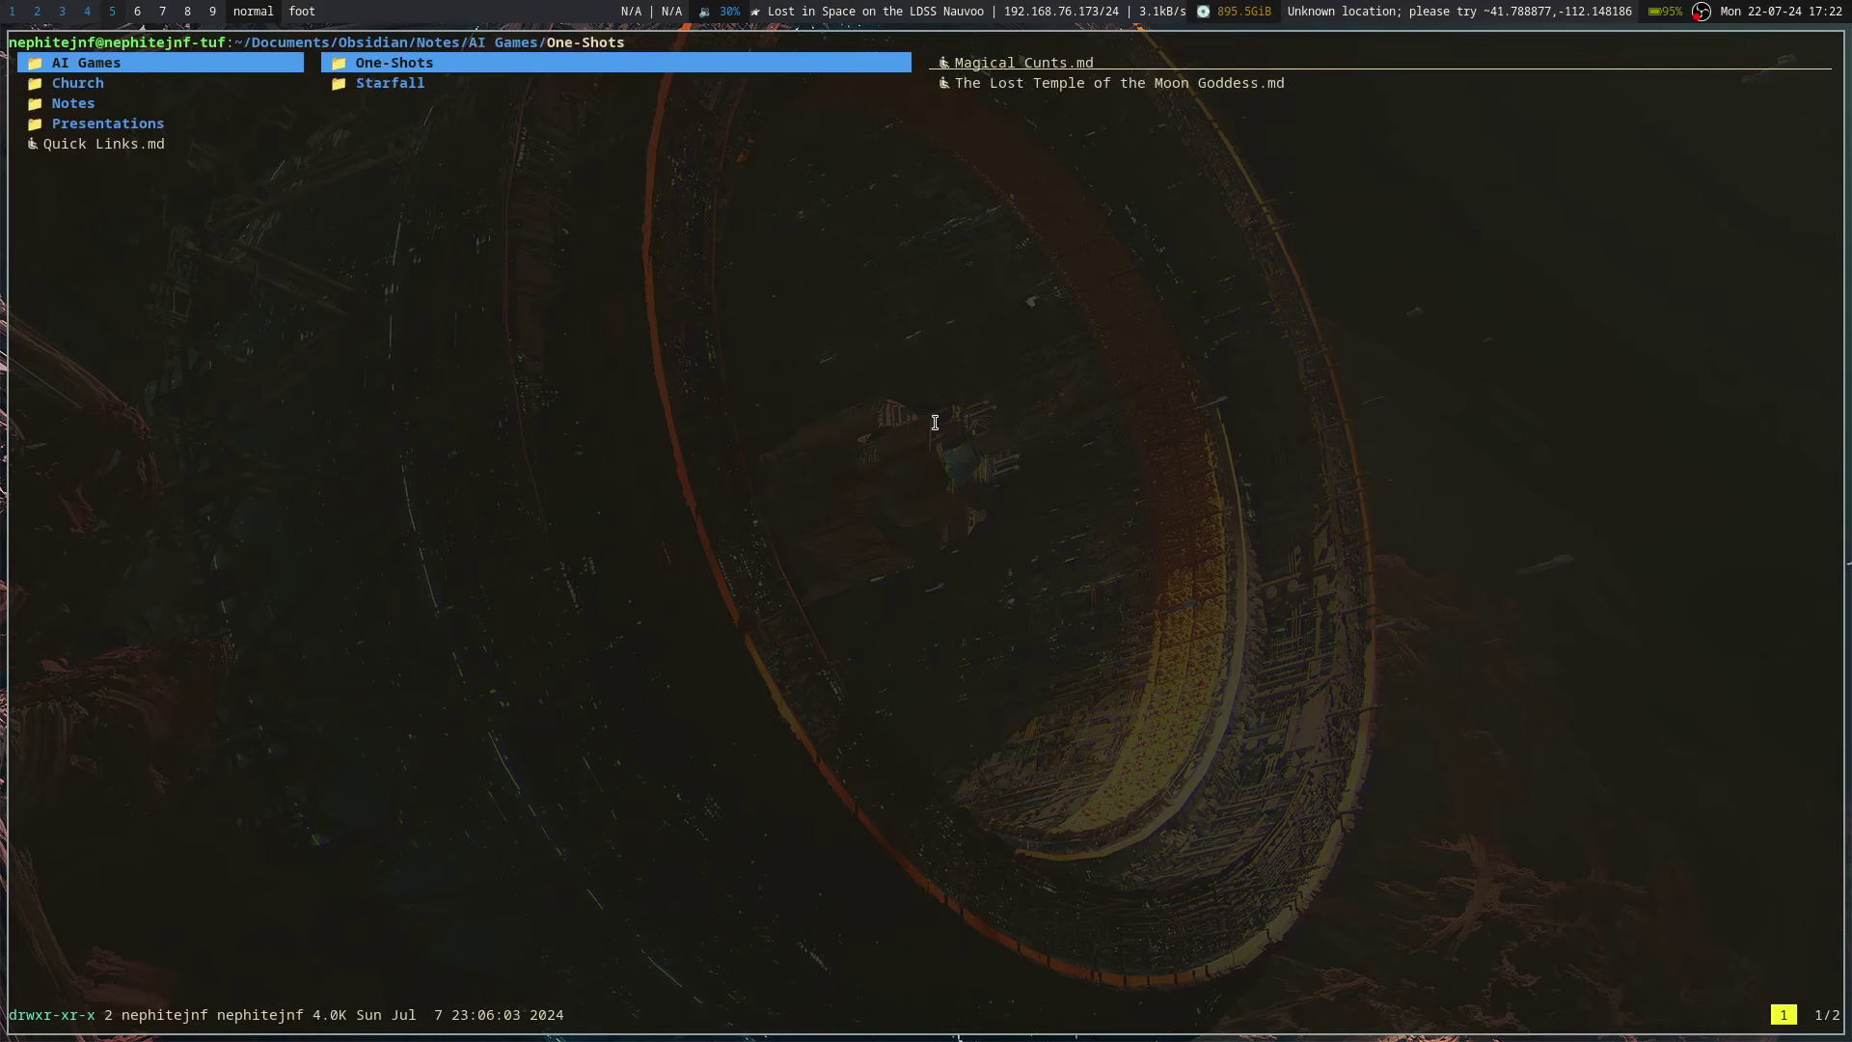
# - Open the note "The Lost Temple of the Moon Goddess.md" from the One-Shots folder in Neovim
pyautogui.press('l')
pyautogui.press('j')
pyautogui.press('l')
# - Read through the Moon Goddess adventure note, from the acts and encounters down to the side quest hooks
pyautogui.press('j')
pyautogui.press('j')
pyautogui.press('j')
pyautogui.press('j')
pyautogui.press('j')
pyautogui.press('j')
pyautogui.press('j')
pyautogui.press('j')
pyautogui.press('j')
pyautogui.press('j')
pyautogui.press('j')
pyautogui.press('j')
pyautogui.press('j')
pyautogui.press('j')
pyautogui.press('j')
pyautogui.press('j')
pyautogui.press('j')
pyautogui.press('j')
pyautogui.press('j')
pyautogui.press('j')
pyautogui.press('j')
pyautogui.press('j')
pyautogui.press('j')
pyautogui.press('j')
pyautogui.press('j')
pyautogui.press('j')
pyautogui.press('j')
pyautogui.press('j')
pyautogui.press('j')
pyautogui.press('j')
pyautogui.press('j')
pyautogui.press('j')
pyautogui.press('j')
pyautogui.press('j')
pyautogui.press('j')
pyautogui.press('j')
pyautogui.press('j')
pyautogui.press('j')
pyautogui.press('j')
pyautogui.press('j')
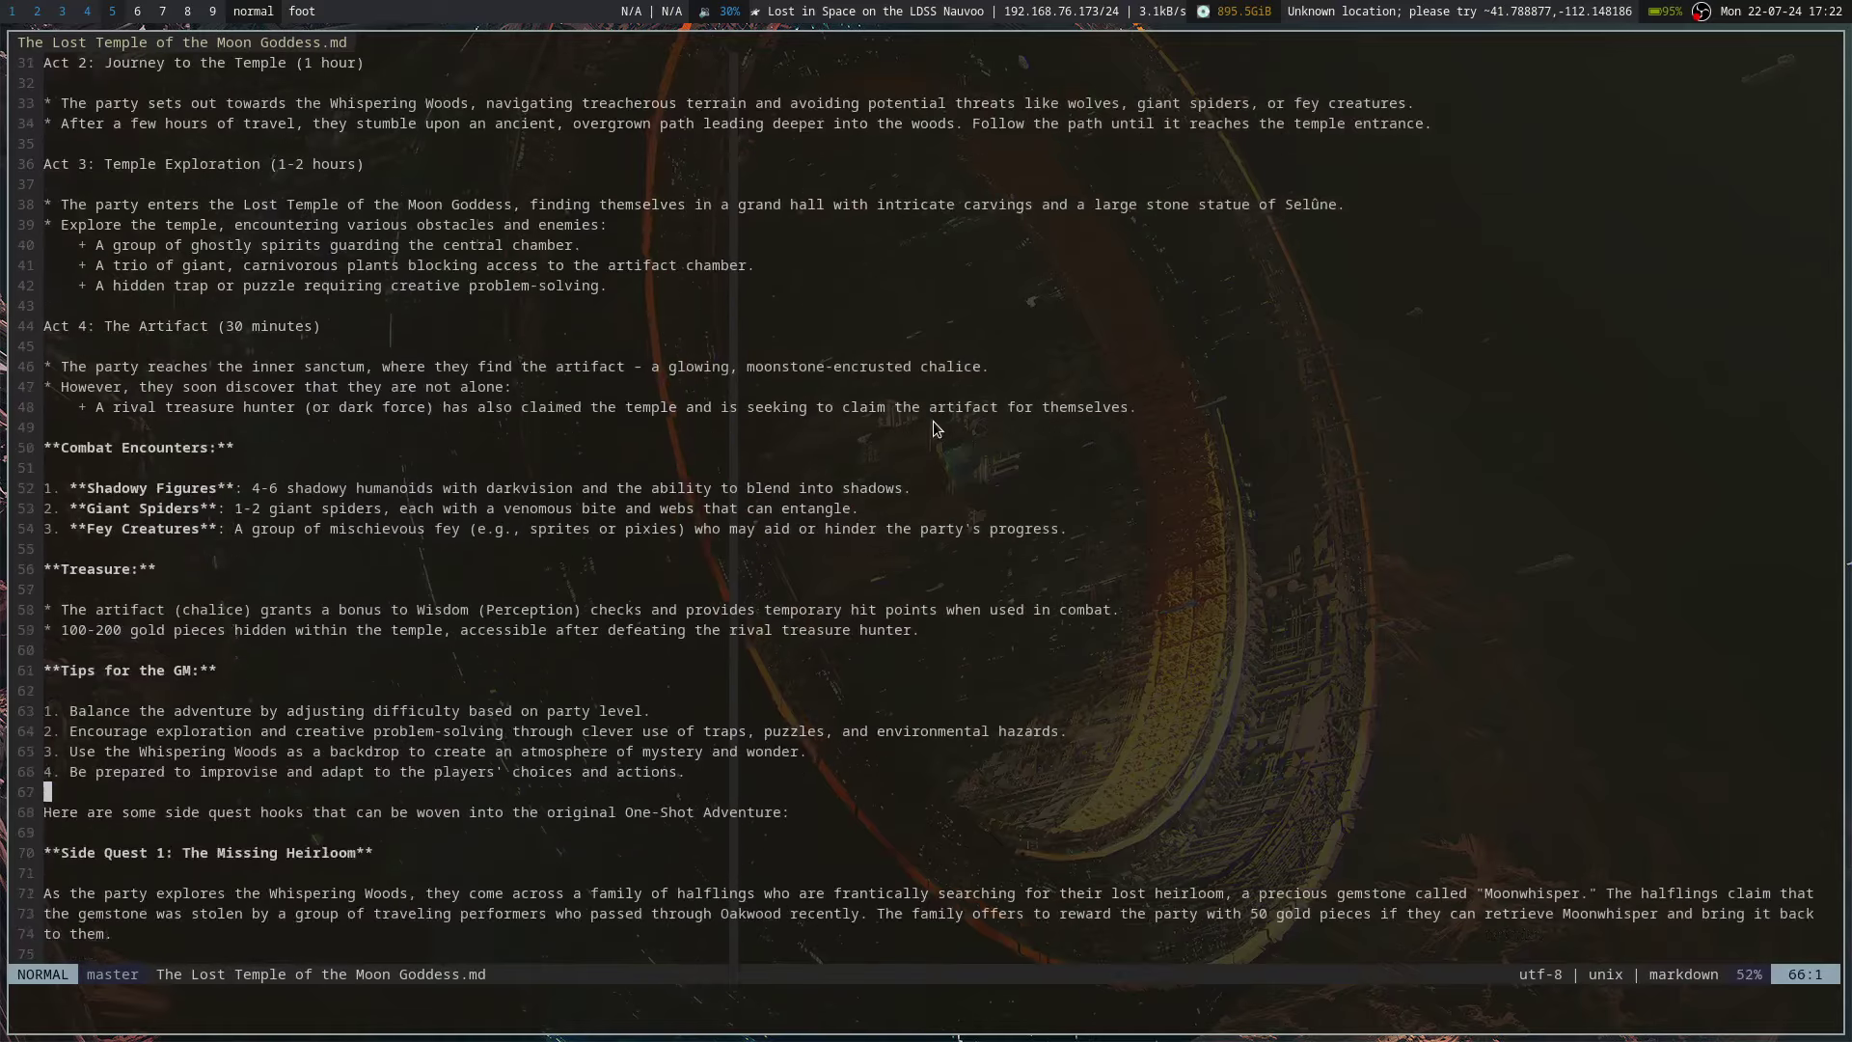
pyautogui.press('j')
pyautogui.press('j')
pyautogui.press('j')
pyautogui.press('j')
pyautogui.press('j')
pyautogui.press('j')
pyautogui.press('j')
pyautogui.press('j')
pyautogui.press('j')
pyautogui.press('j')
pyautogui.press('j')
pyautogui.press('j')
pyautogui.press('j')
pyautogui.press('j')
pyautogui.press('j')
pyautogui.press('j')
pyautogui.press('j')
pyautogui.press('j')
pyautogui.press('j')
pyautogui.press('j')
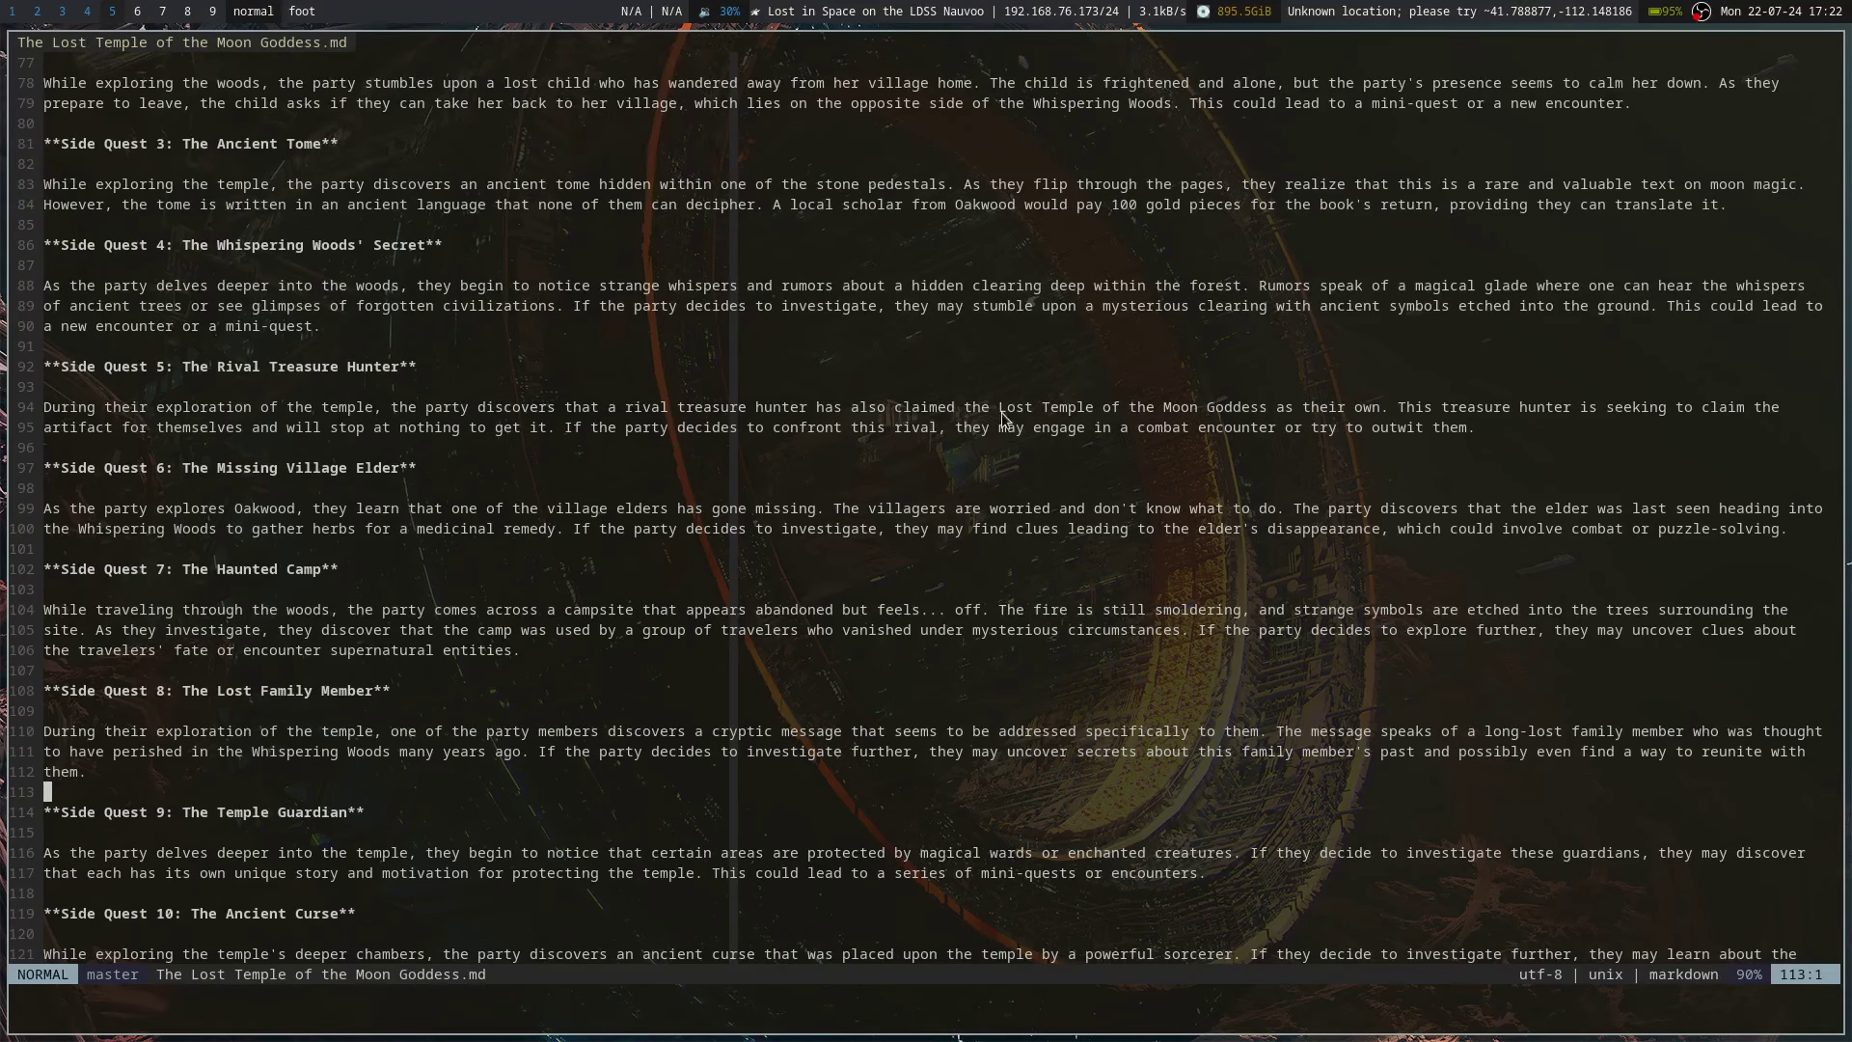
# - Switch to Obsidian and view the General and Appearance pages of its settings
pyautogui.hotkey('alt', 'Tab')
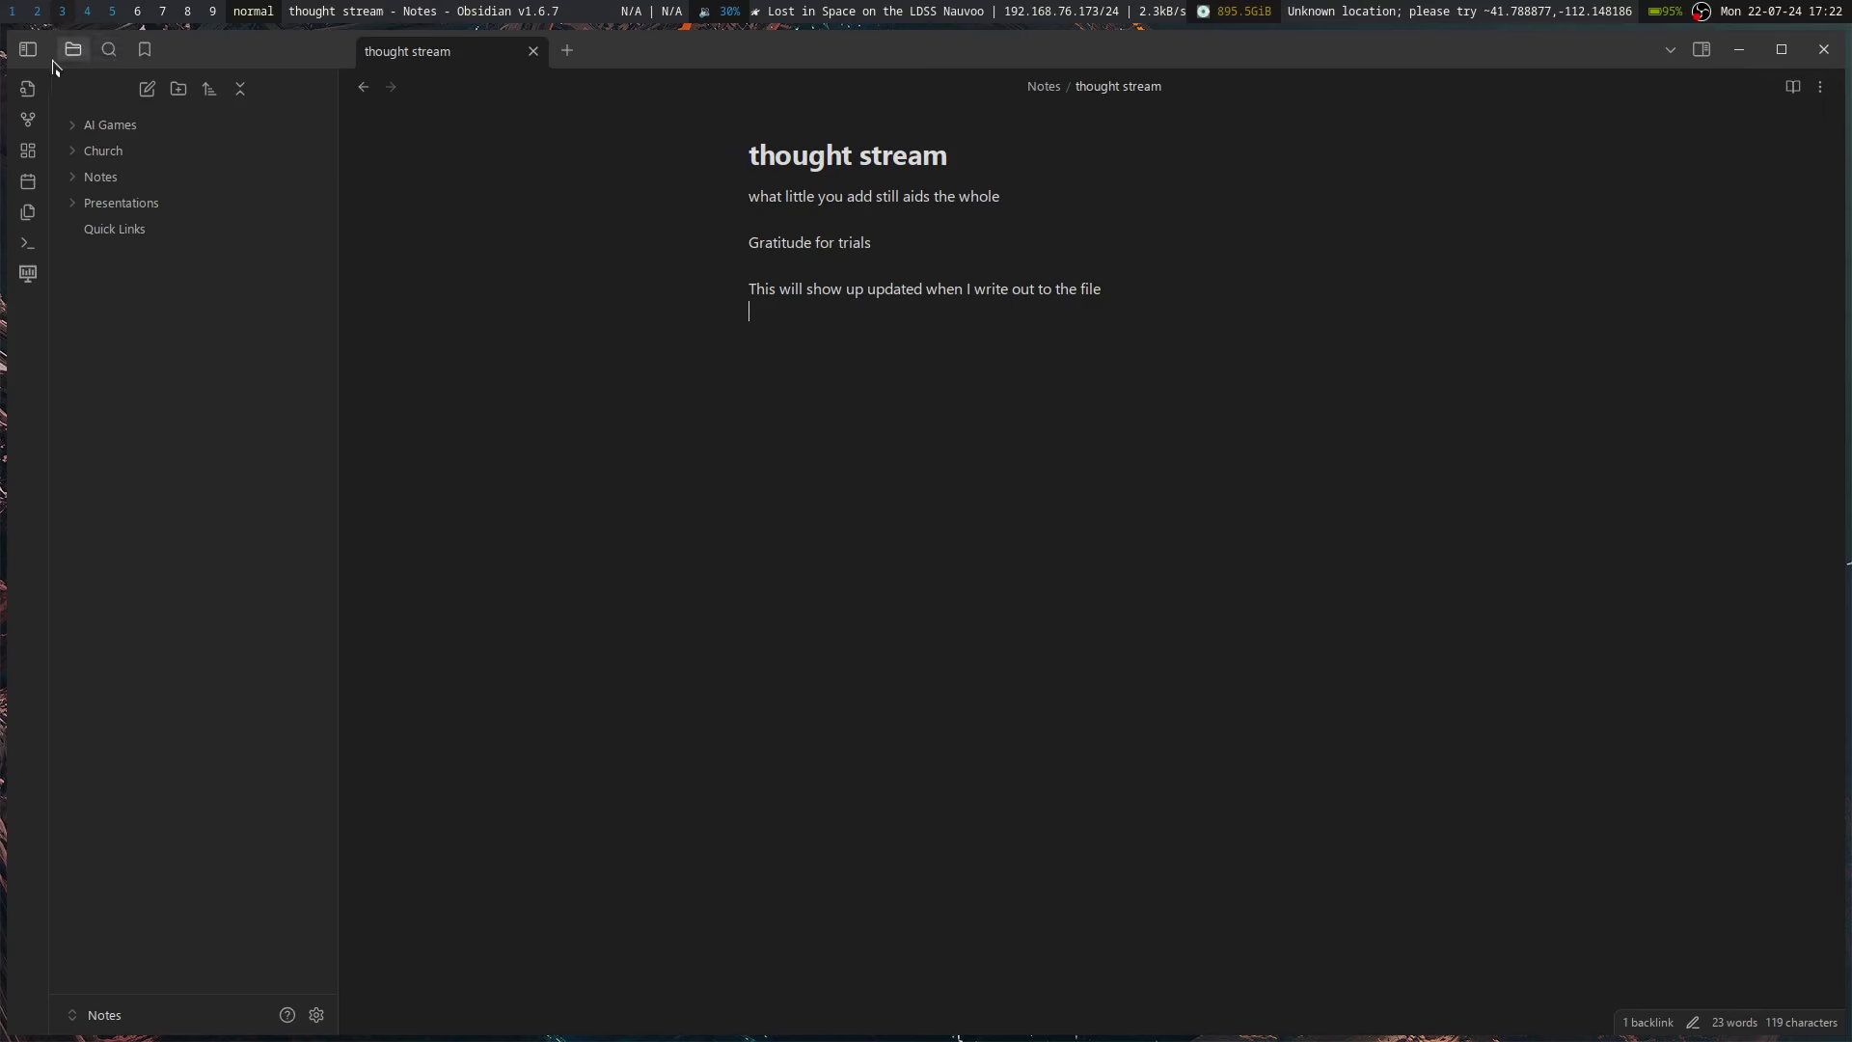
pyautogui.click(317, 1014)
pyautogui.click(487, 176)
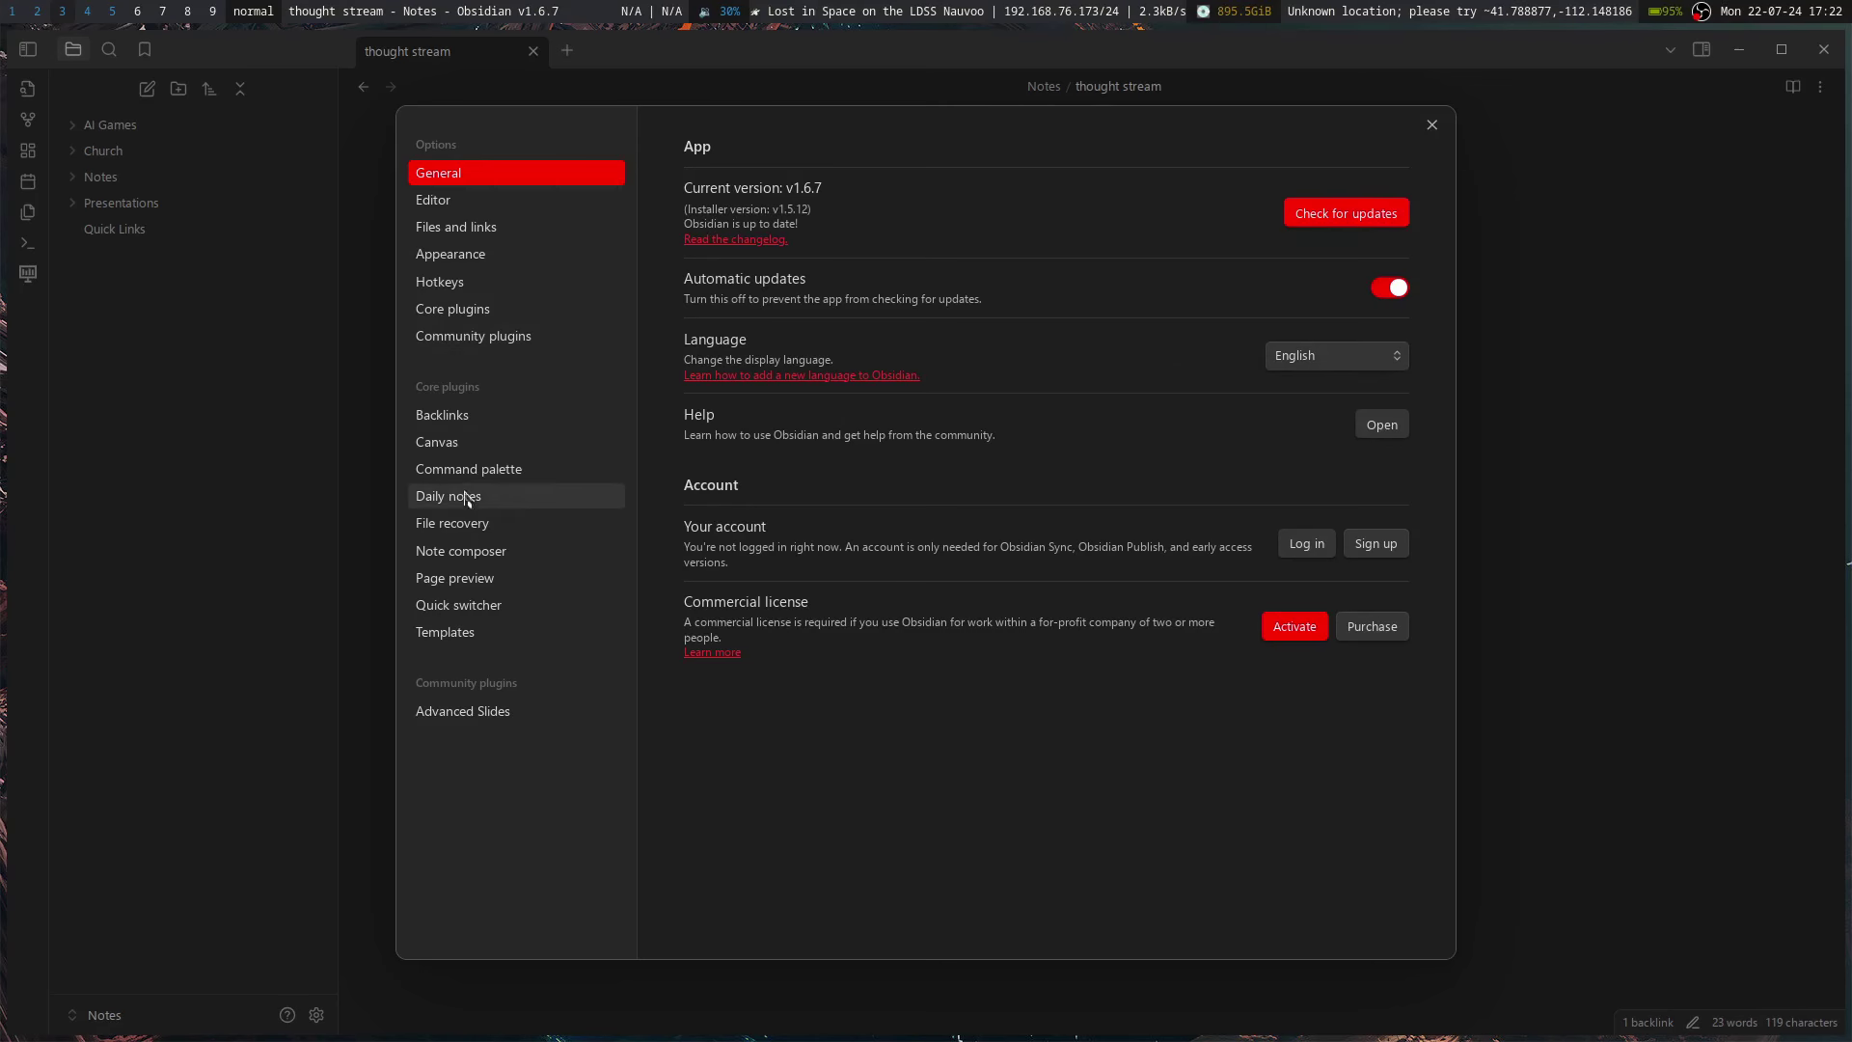
pyautogui.click(461, 258)
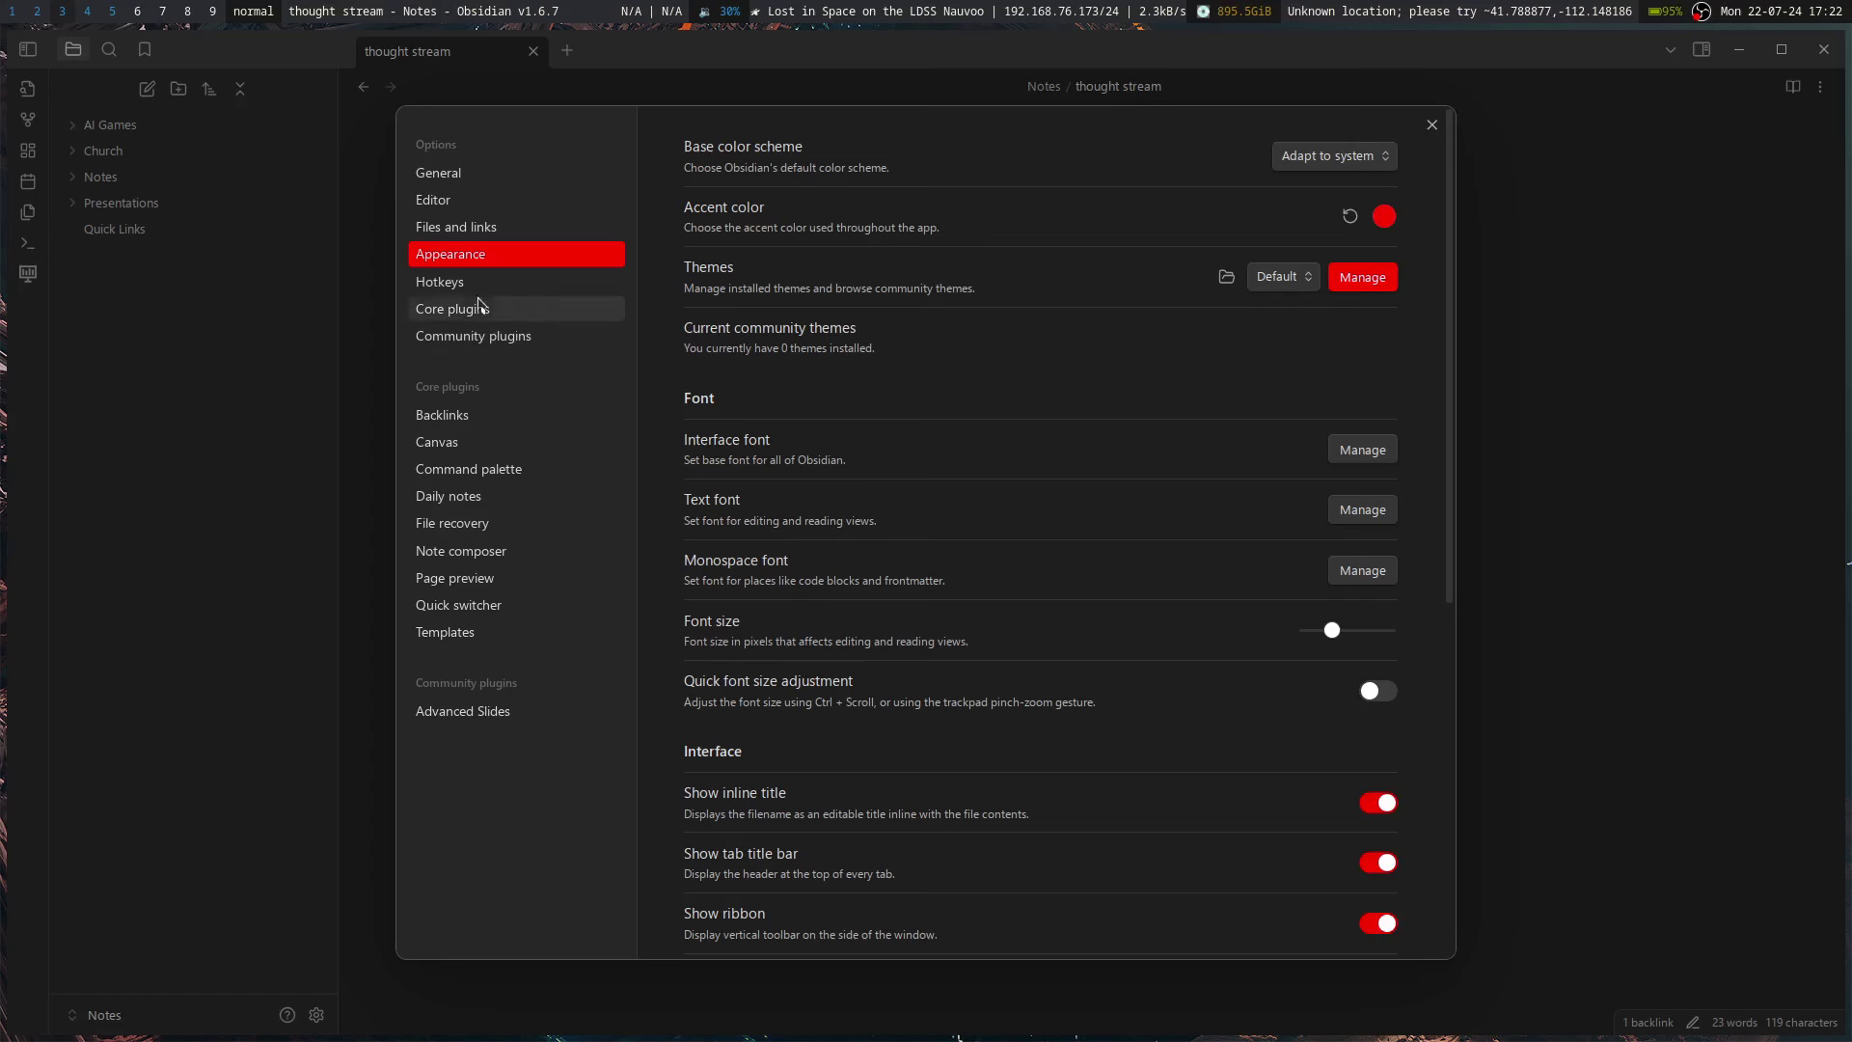
# - Browse the community plugins from the settings and search them for "encrypt"
pyautogui.click(479, 321)
pyautogui.click(479, 337)
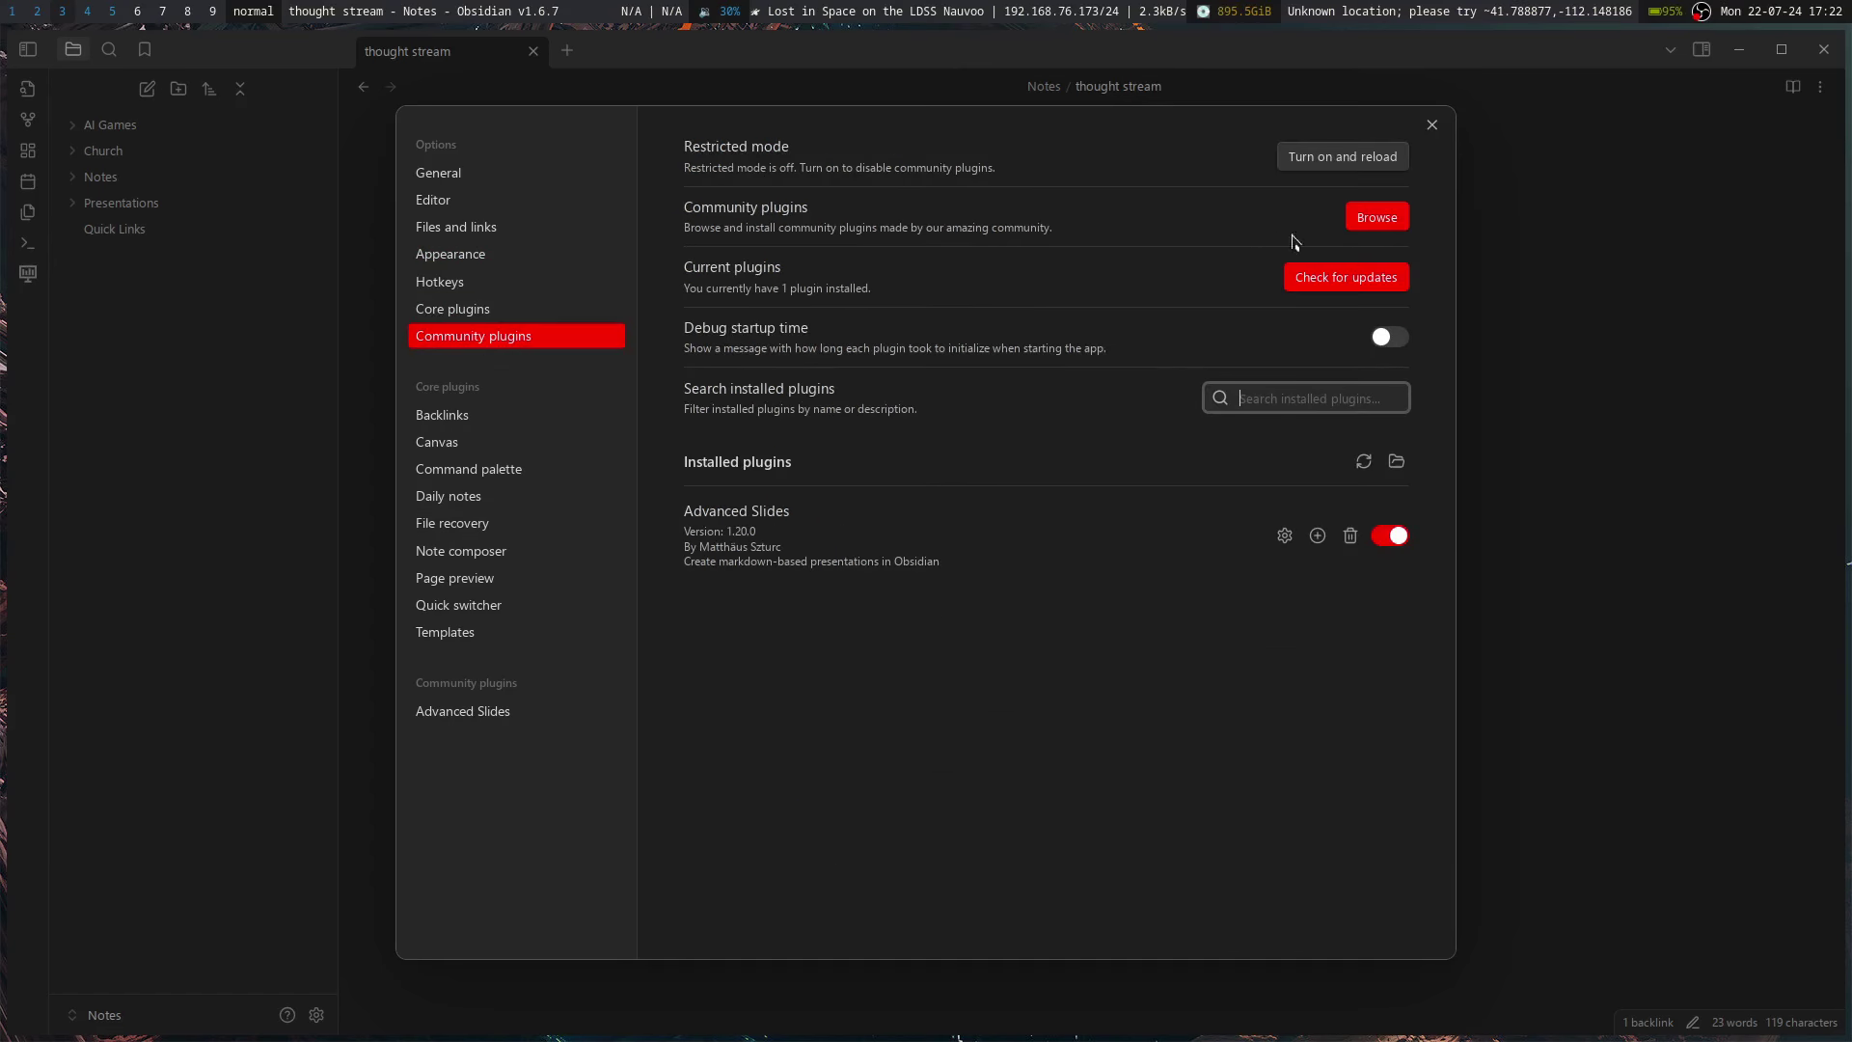
pyautogui.click(1369, 214)
pyautogui.write('encrip')
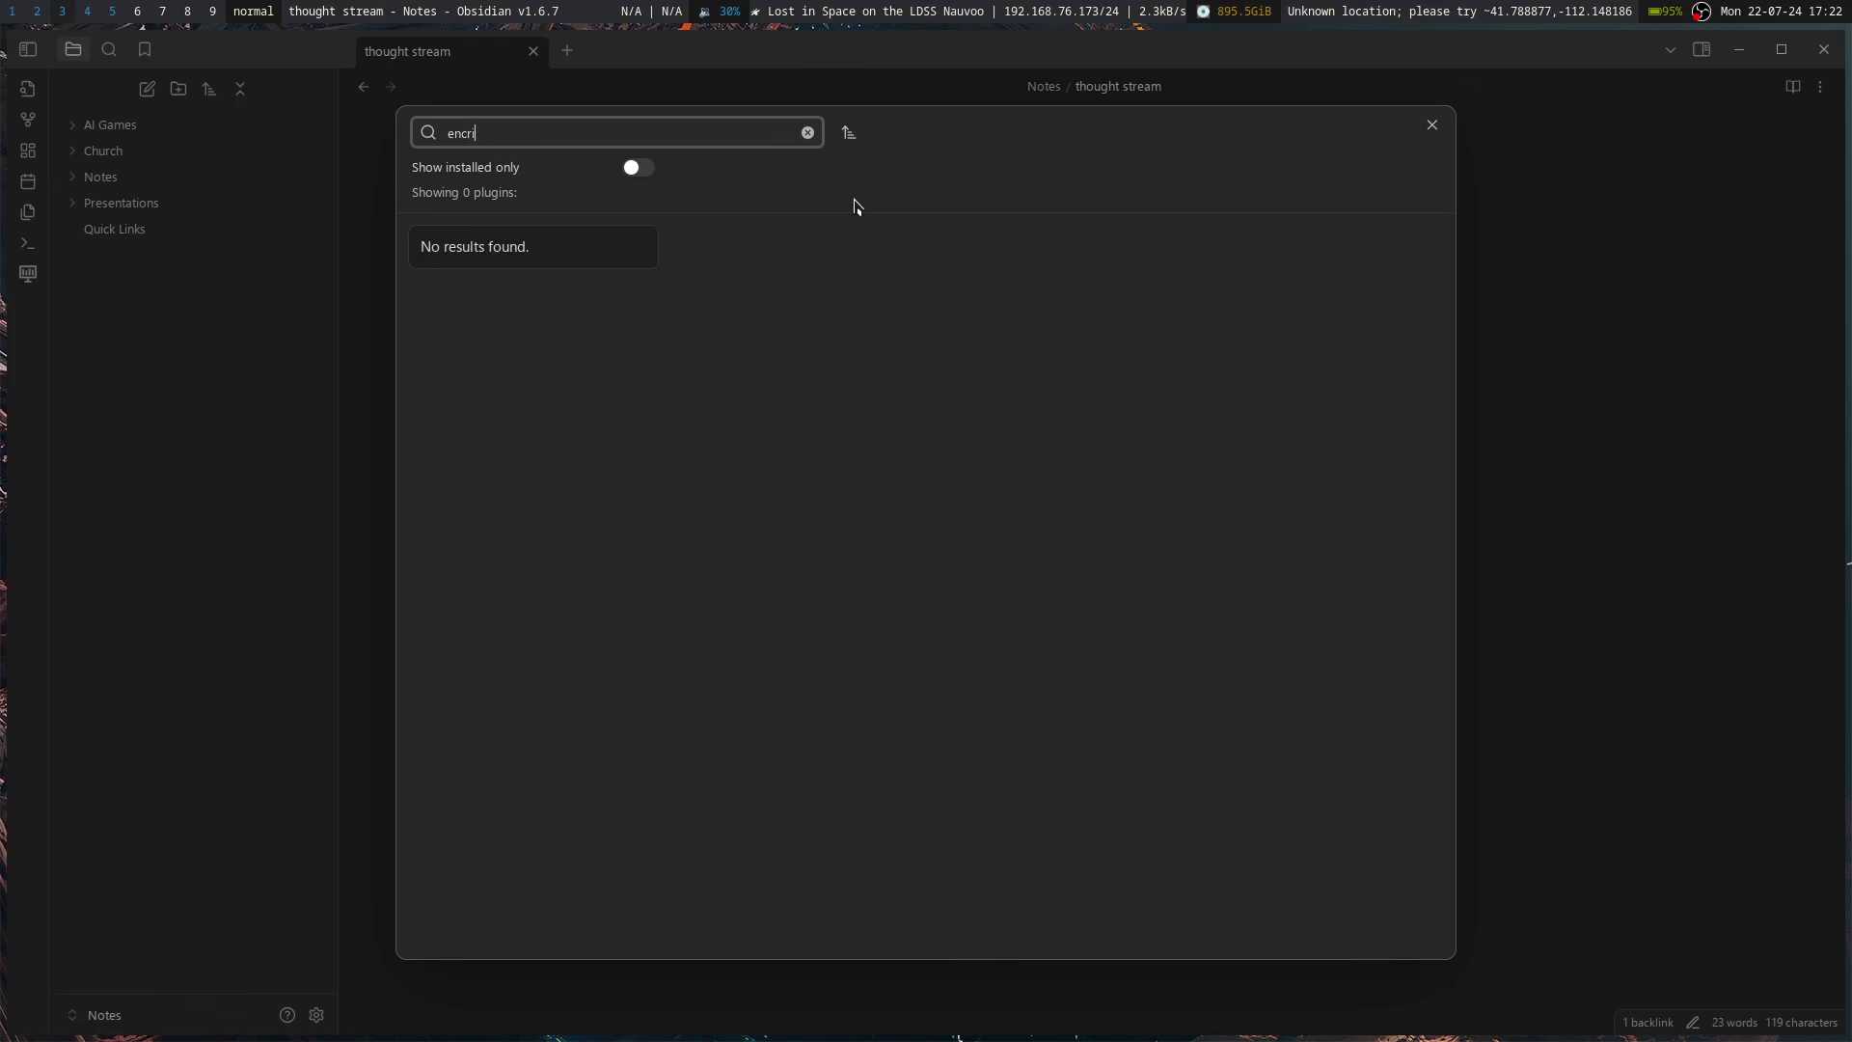
pyautogui.press('BackSpace')
pyautogui.write('yt')
pyautogui.write('t')
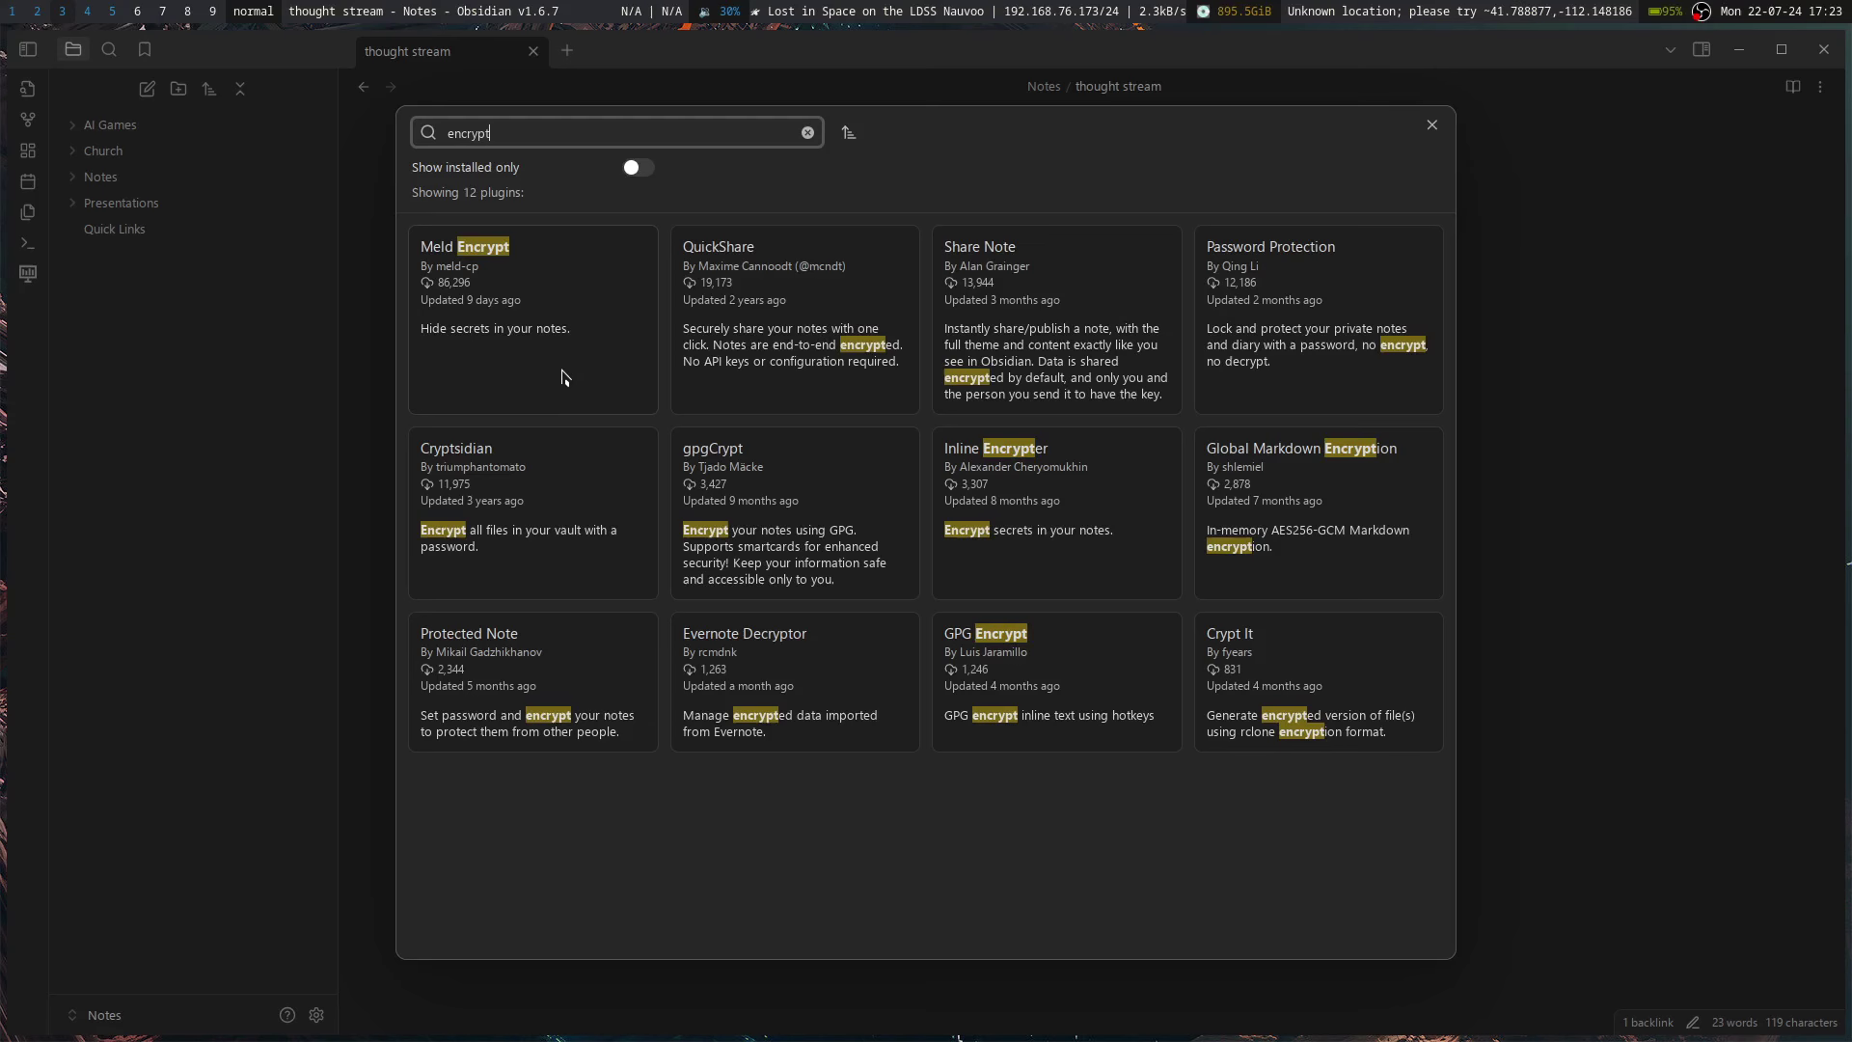